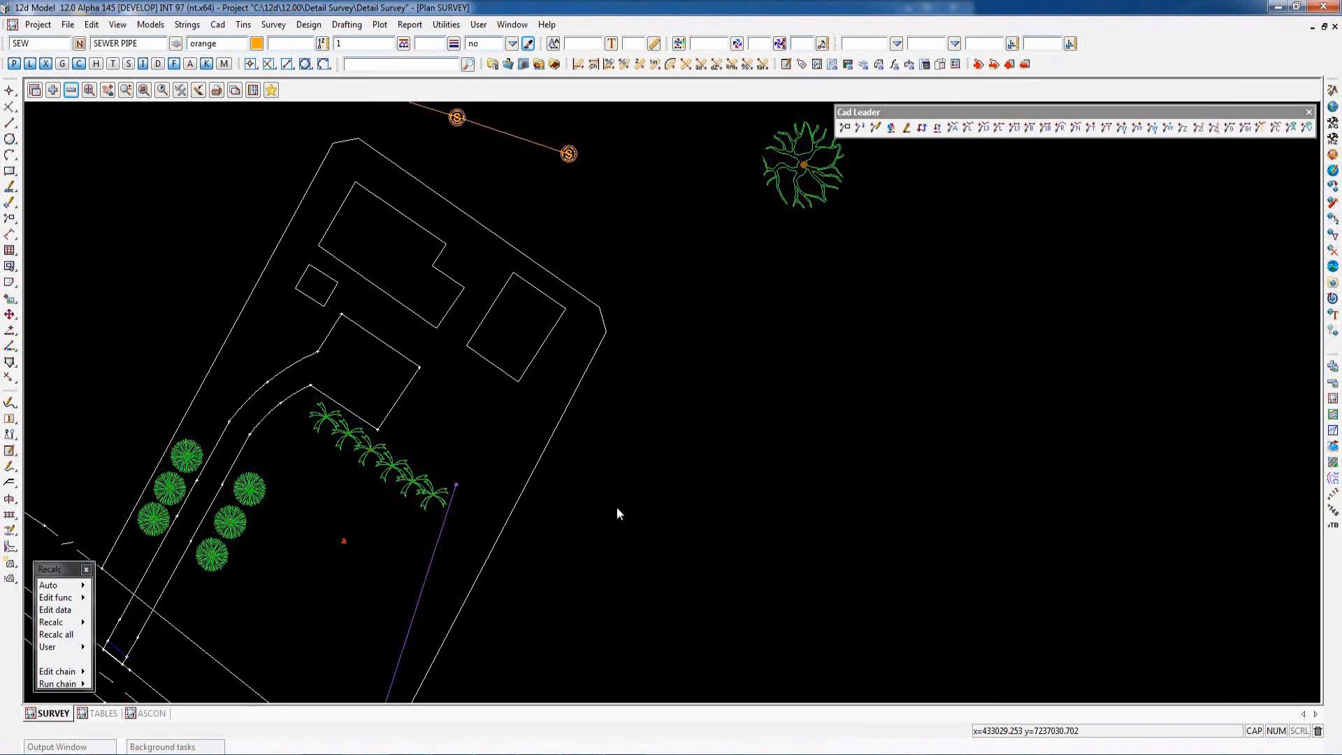
- Open the attribute manipulator file editor and choose DELETE ATTRS.12dattmf as its file
{"action": "left_click", "coordinate": [446, 25]}
{"action": "mouse_move", "coordinate": [482, 84]}
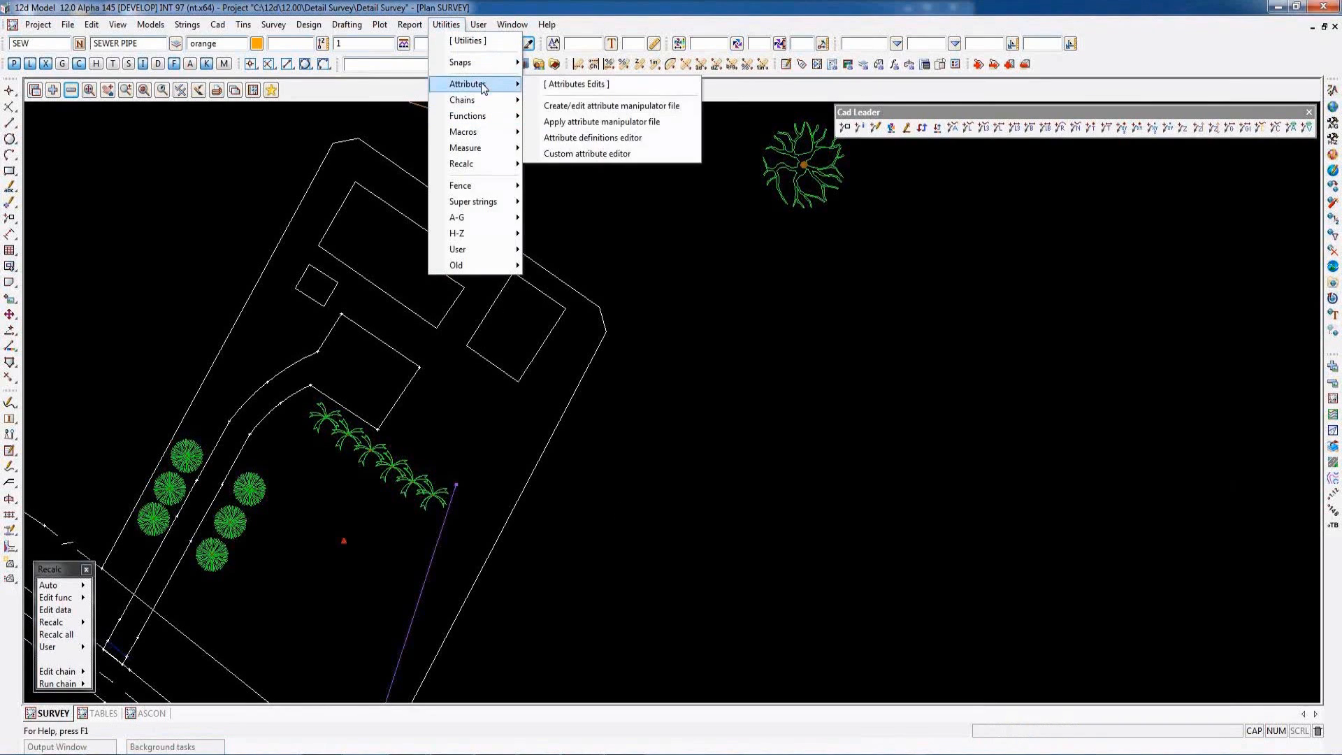
{"action": "left_click", "coordinate": [606, 106]}
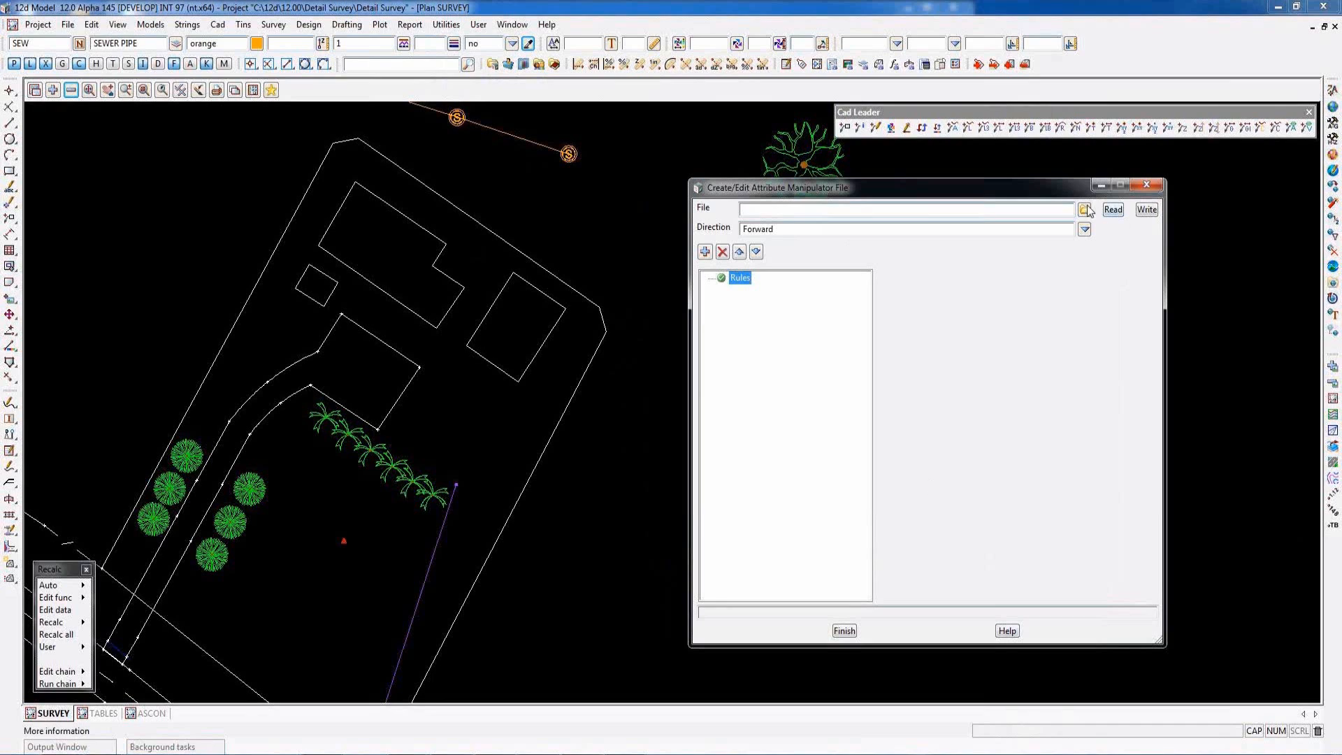
{"action": "double_click", "coordinate": [1136, 269]}
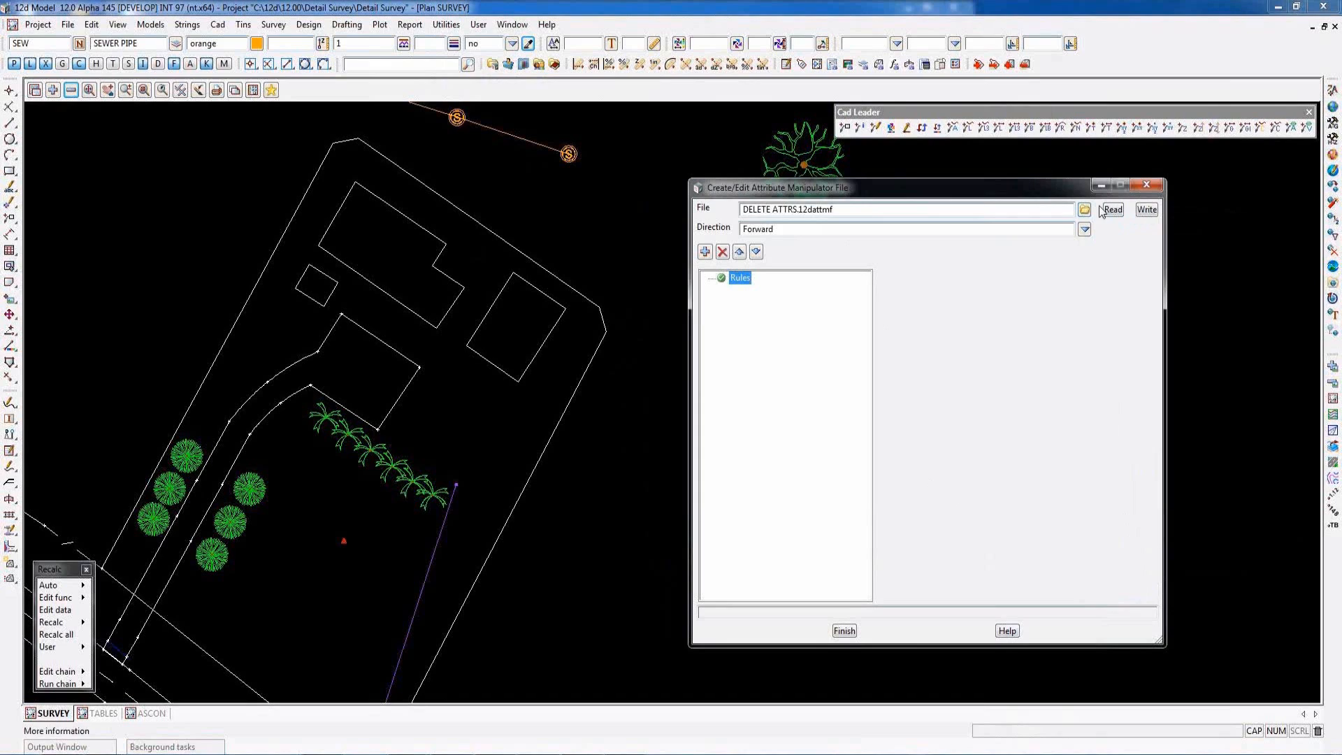
- Add a rule that deletes the string attribute string_no, picking the attribute from the second palm tree beside the building
{"action": "left_click", "coordinate": [706, 253]}
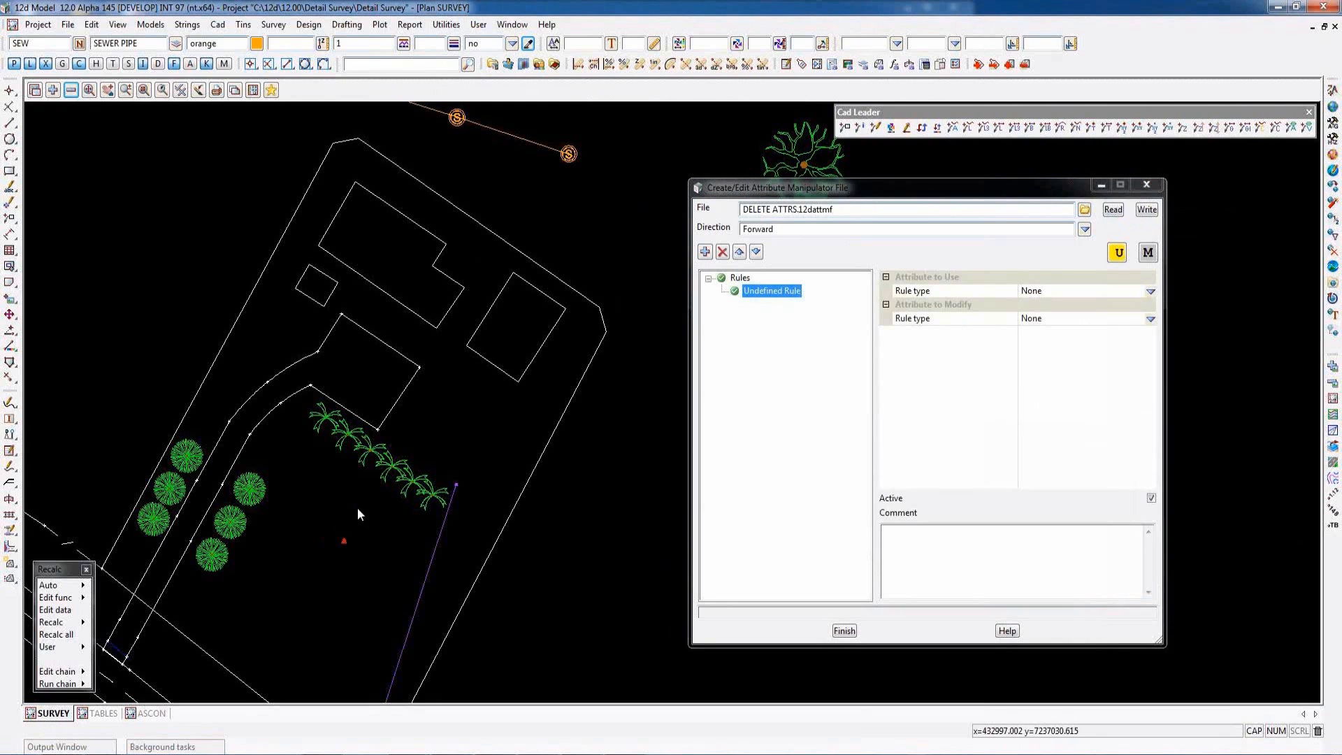
{"action": "scroll", "coordinate": [351, 488], "scroll_direction": "up", "scroll_amount": 3}
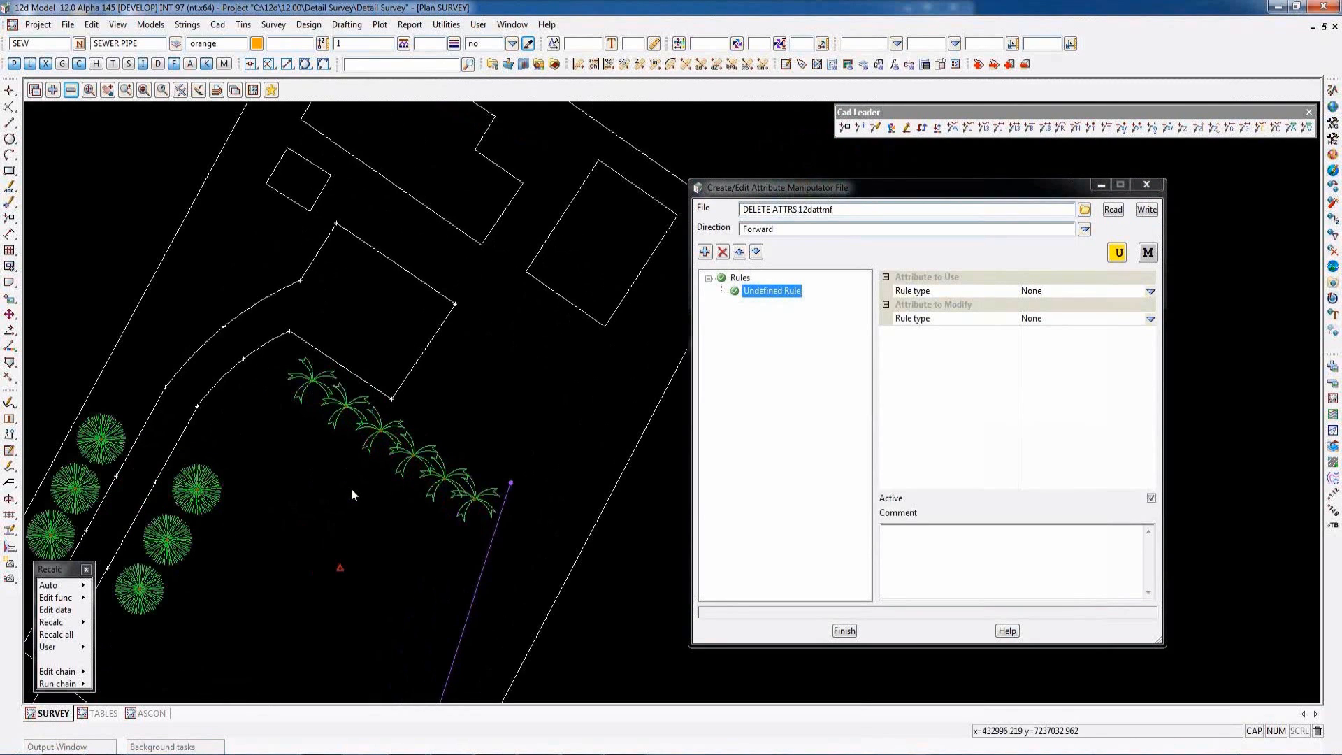
{"action": "left_click", "coordinate": [1148, 254]}
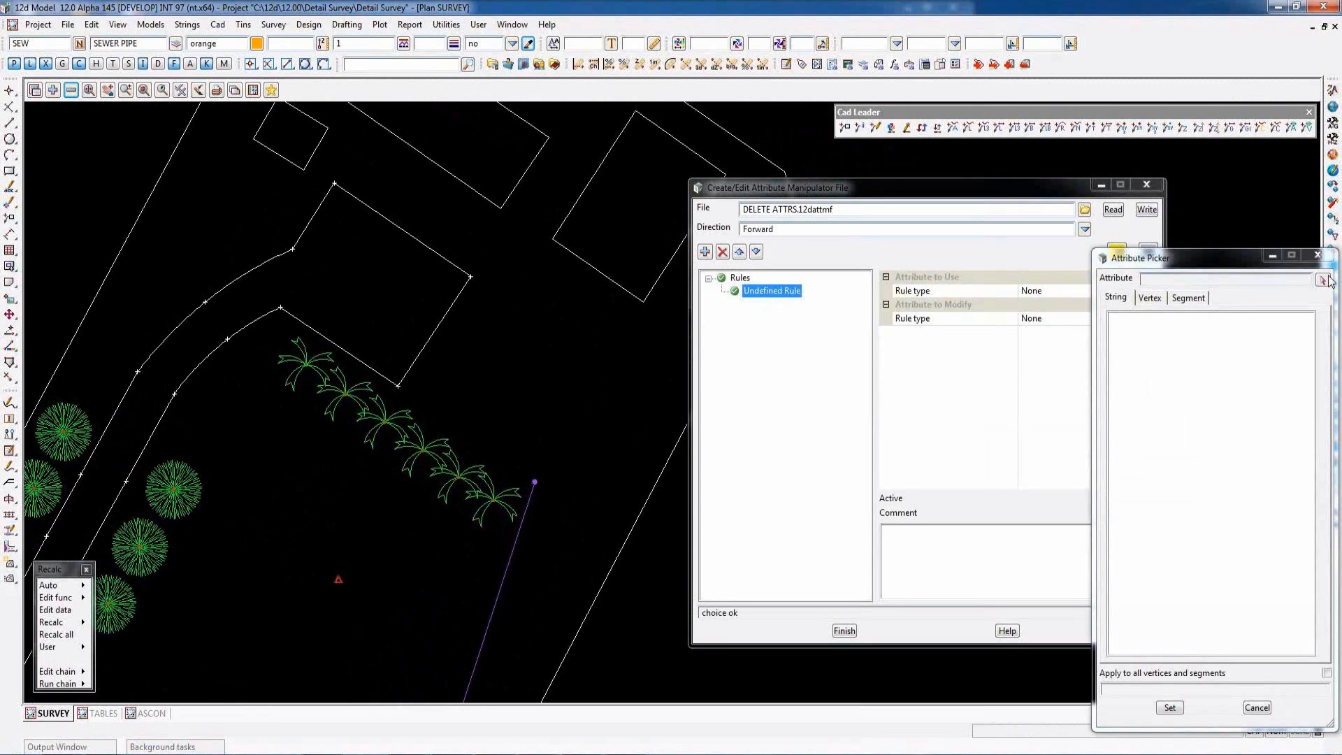
{"action": "left_click", "coordinate": [1323, 280]}
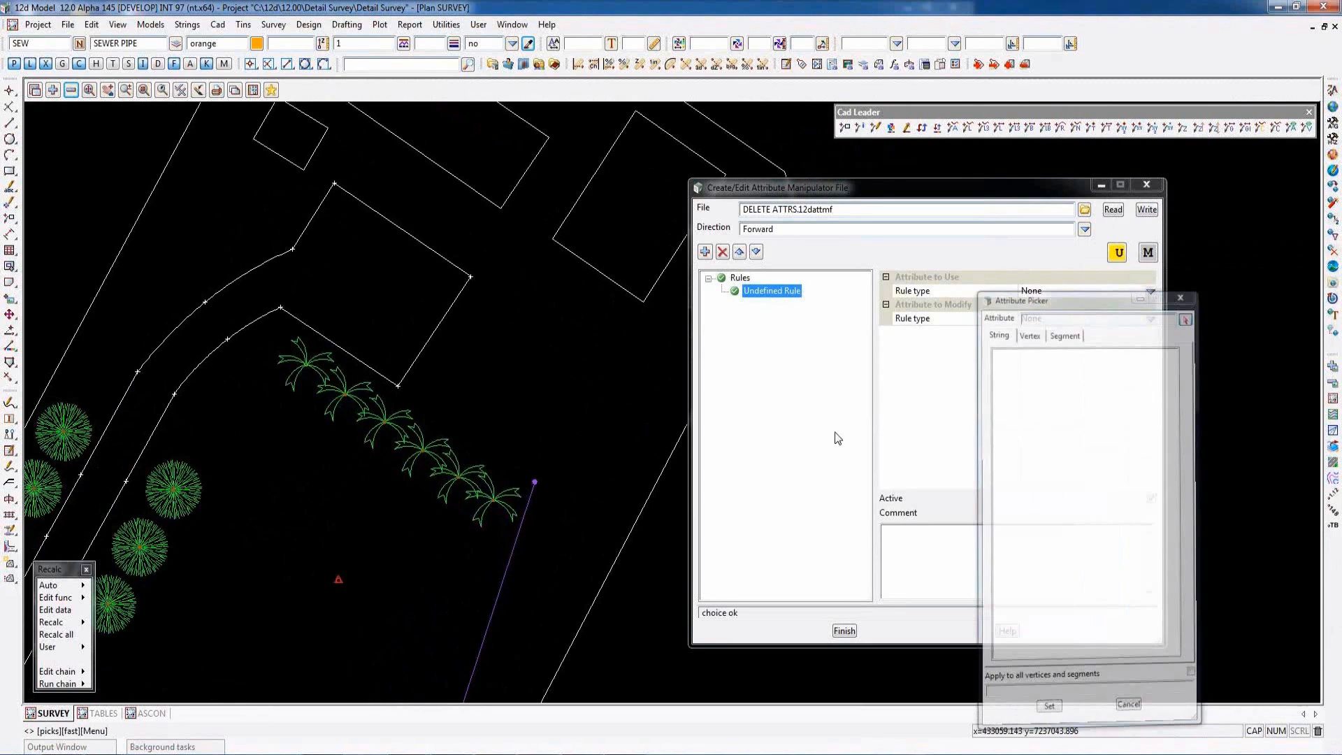
{"action": "left_click", "coordinate": [342, 392]}
{"action": "middle_click", "coordinate": [343, 399]}
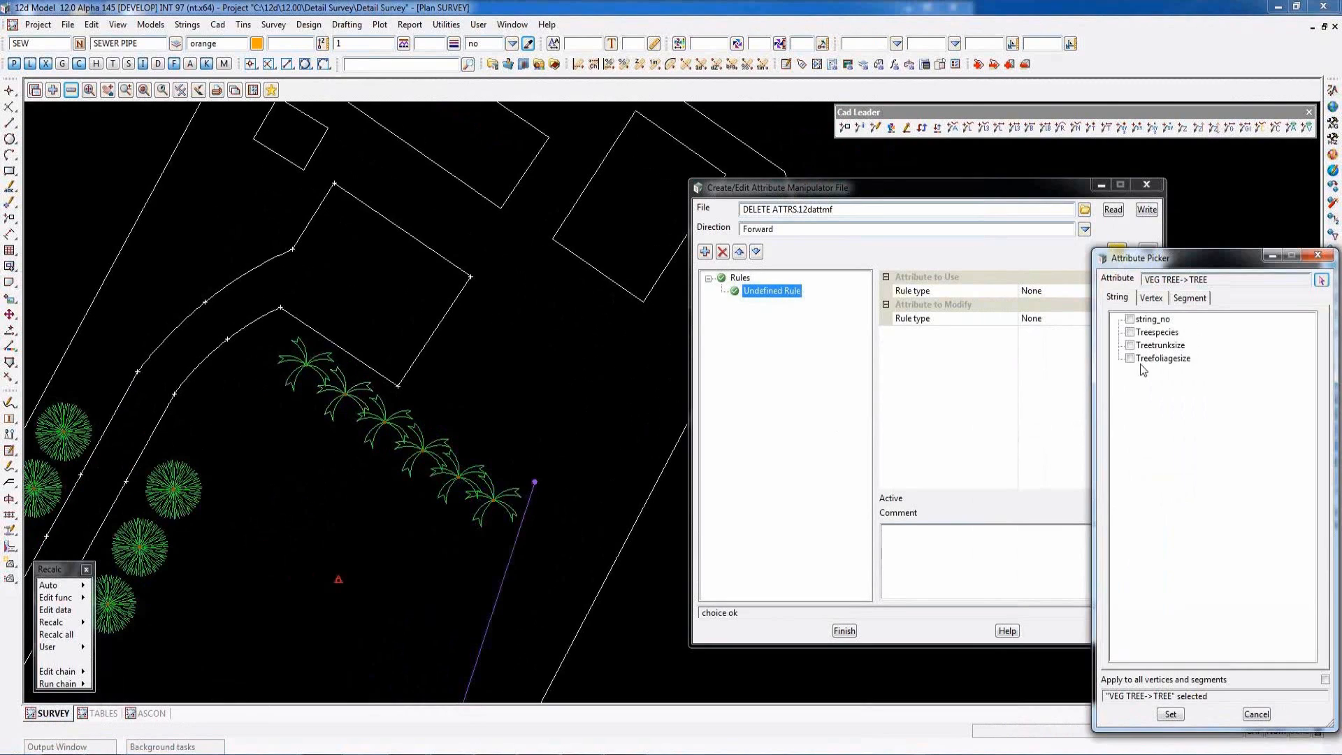
{"action": "left_click", "coordinate": [1130, 320]}
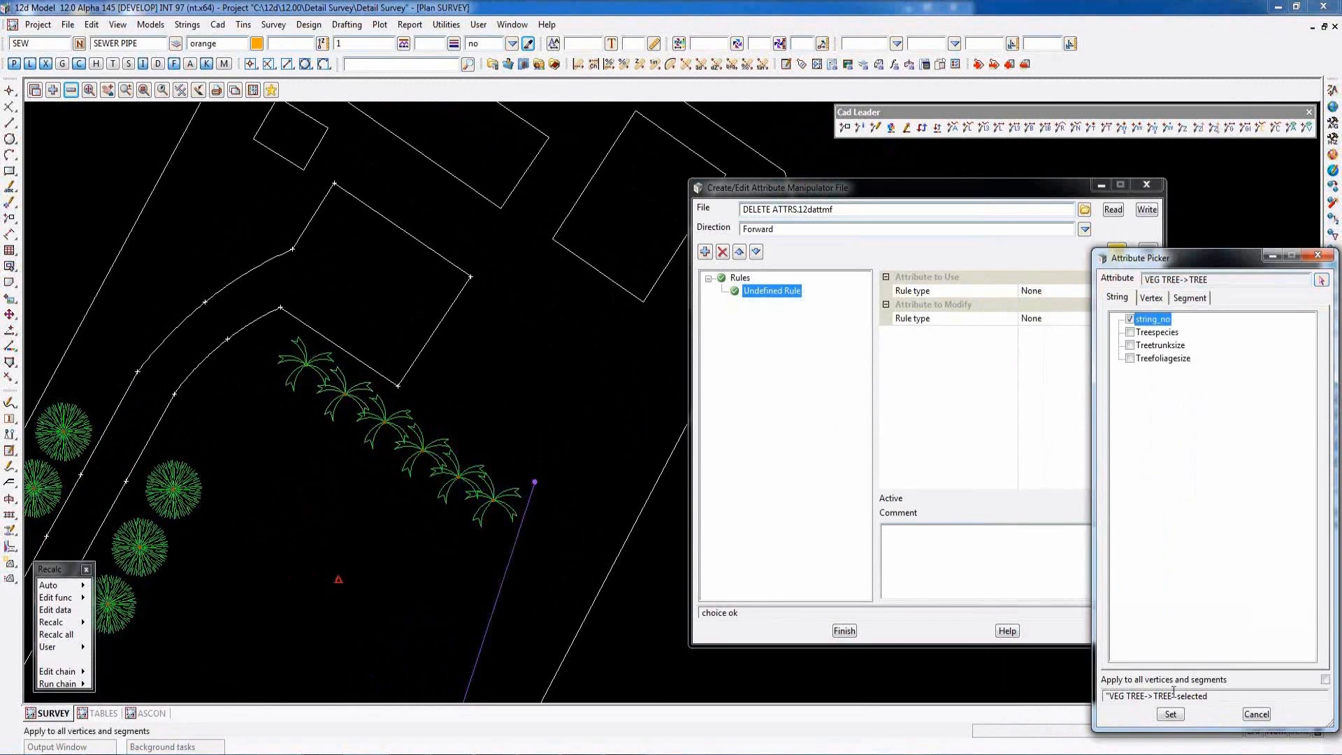
{"action": "left_click", "coordinate": [1170, 713]}
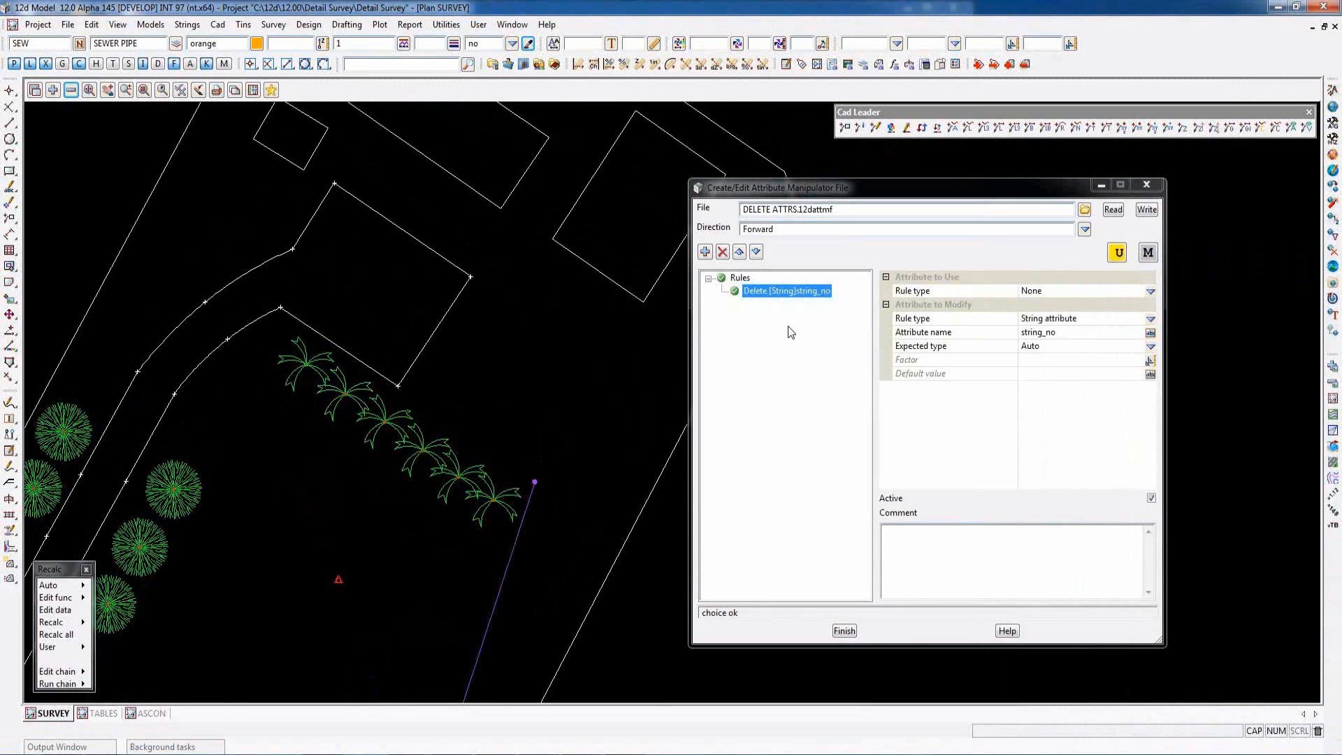
- Add a second rule that deletes the string attribute Treespecies, picking the attribute from the same palm tree
{"action": "left_click", "coordinate": [705, 252]}
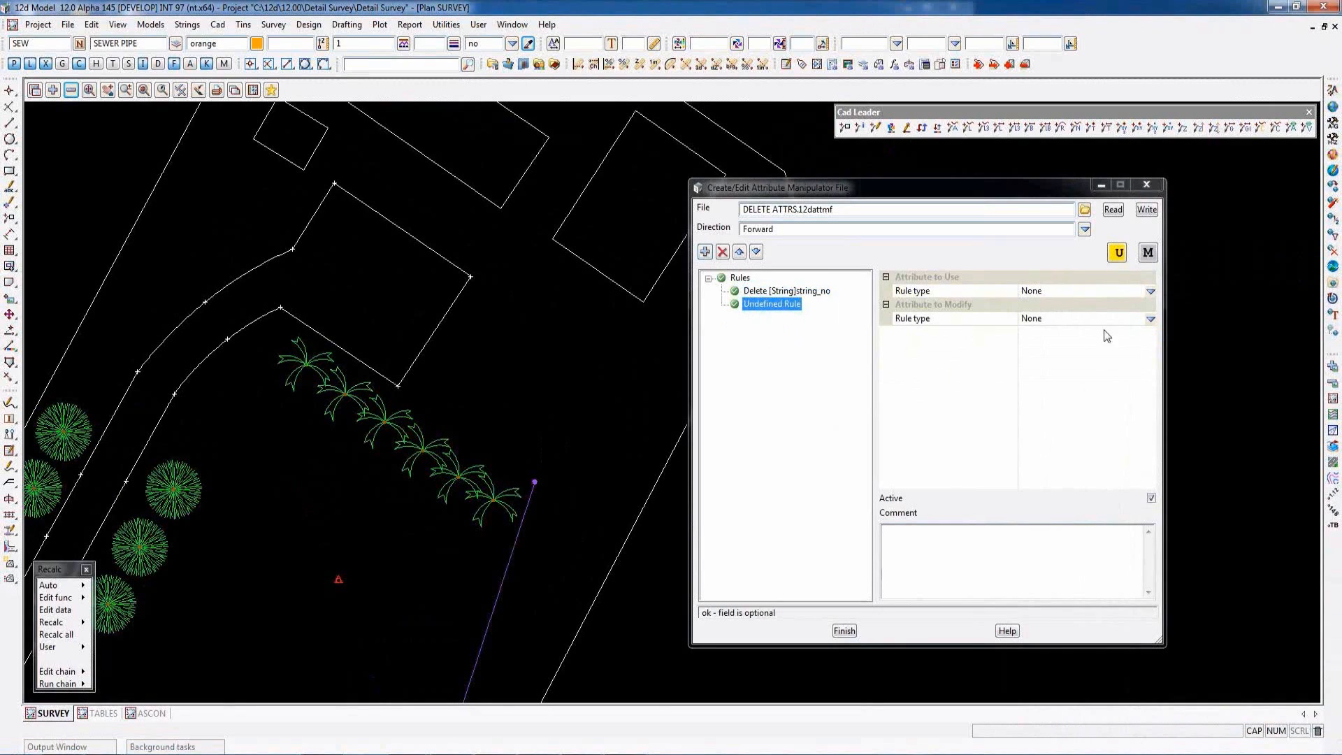
{"action": "left_click", "coordinate": [1148, 253]}
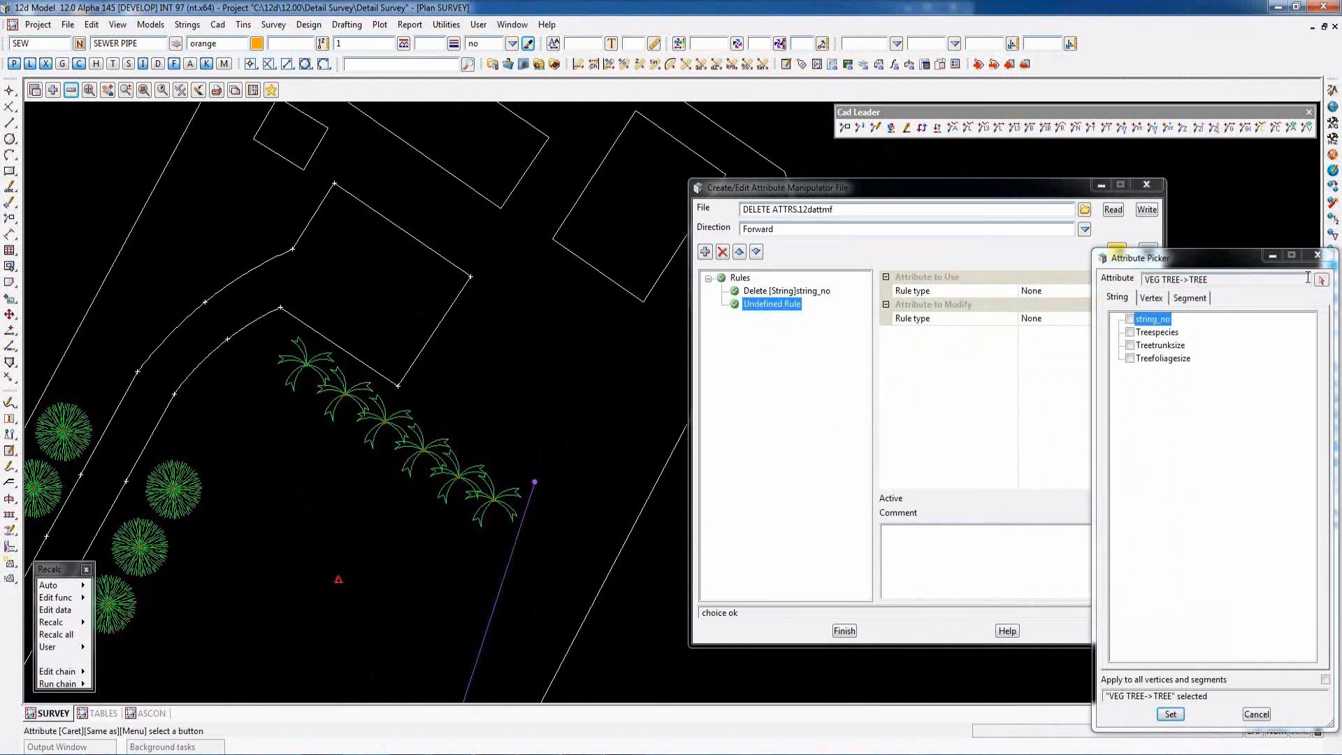
{"action": "left_click", "coordinate": [1323, 281]}
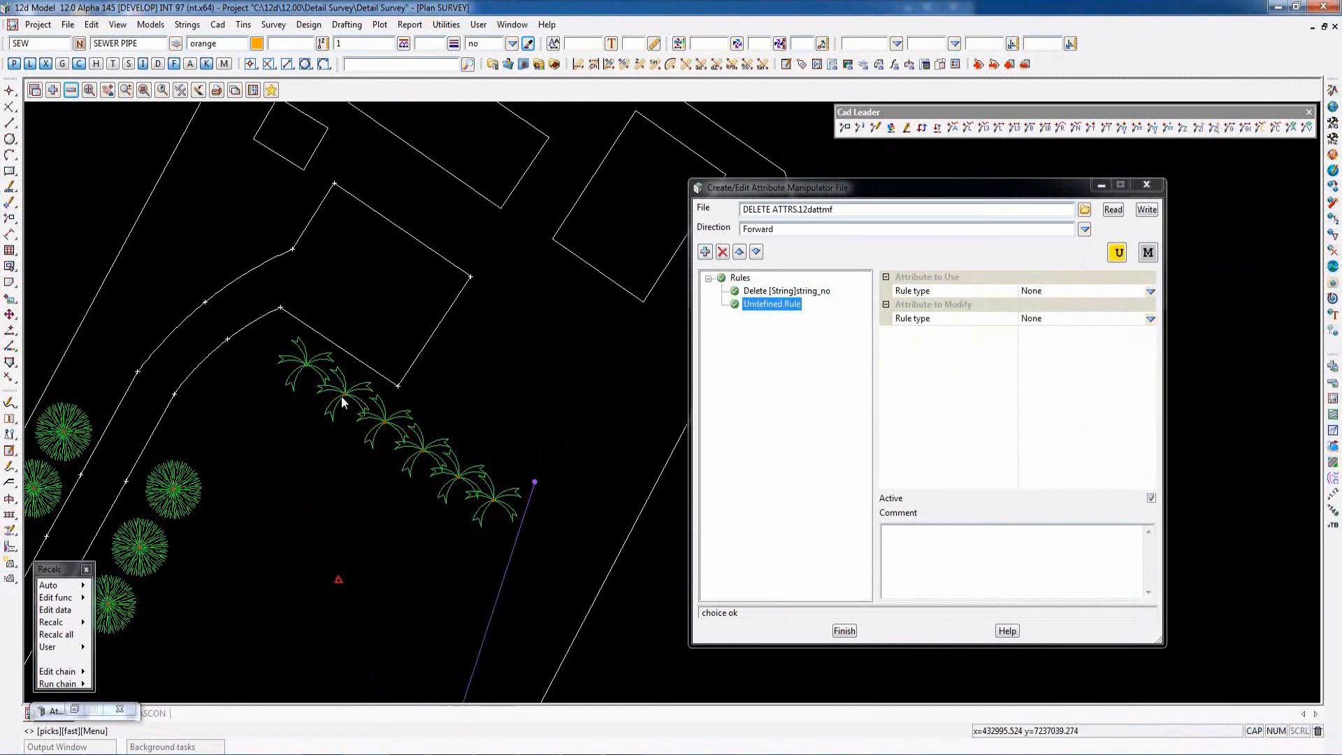
{"action": "middle_click", "coordinate": [343, 401]}
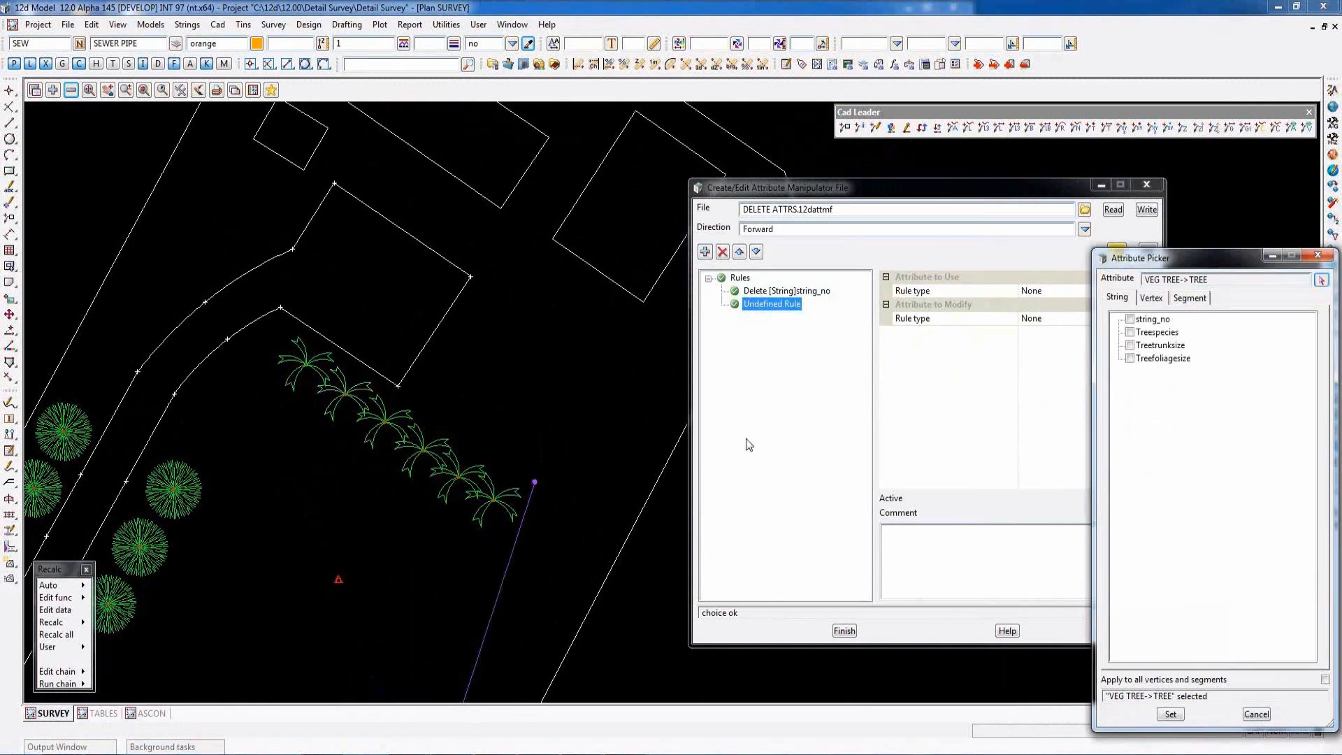
{"action": "left_click", "coordinate": [1152, 336]}
{"action": "left_click", "coordinate": [1170, 713]}
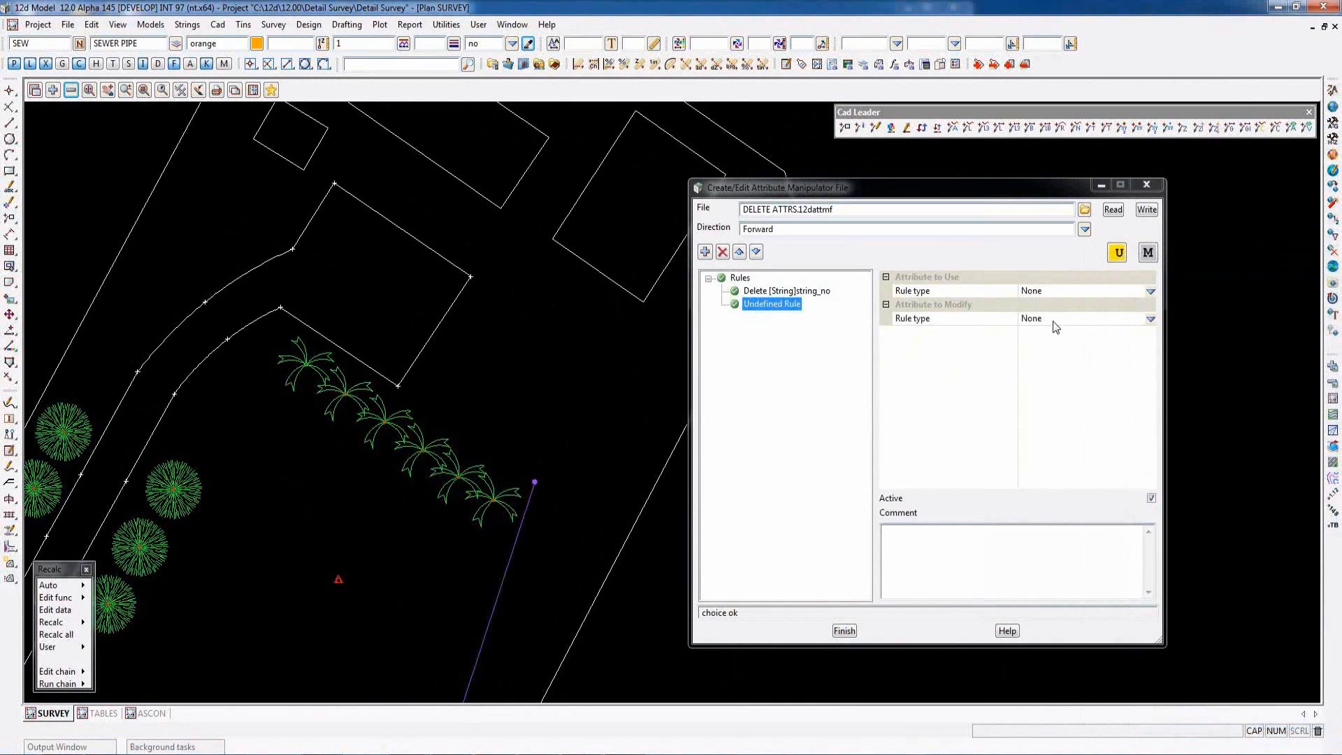
{"action": "left_click", "coordinate": [1151, 318]}
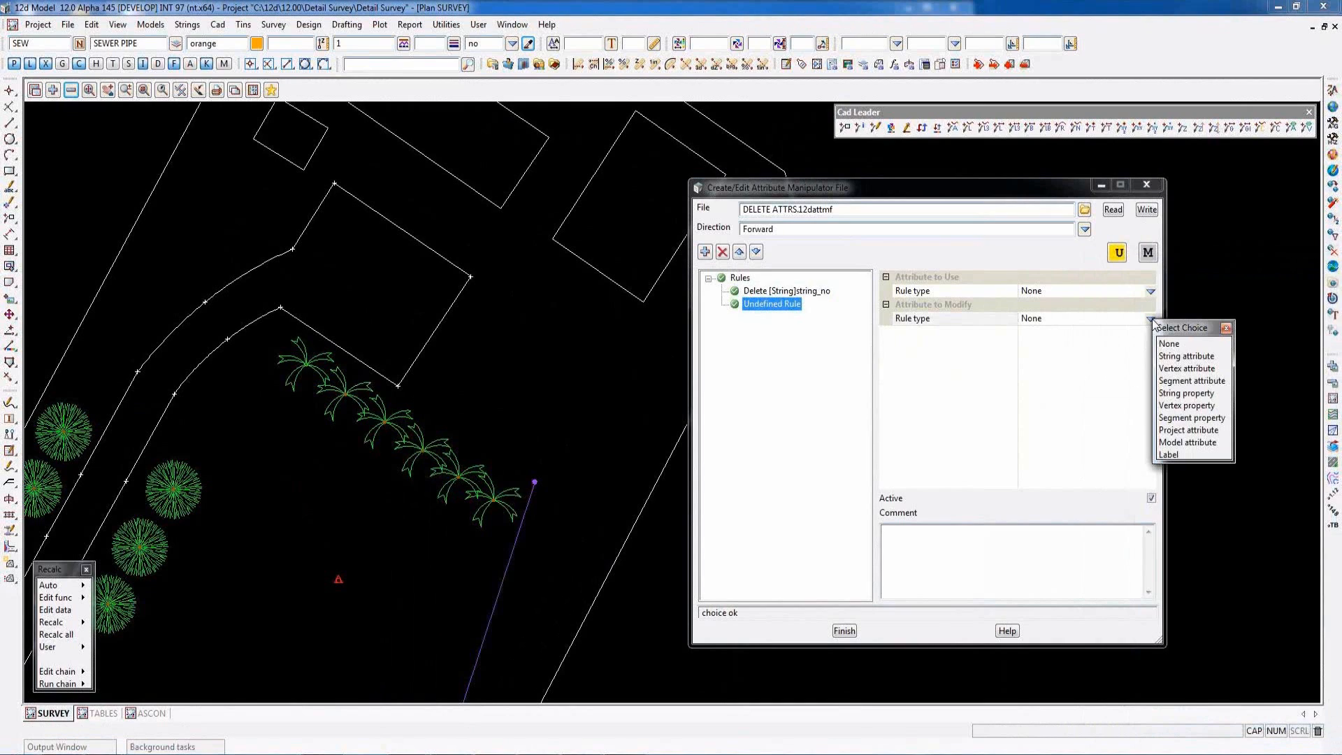
{"action": "left_click", "coordinate": [1187, 357]}
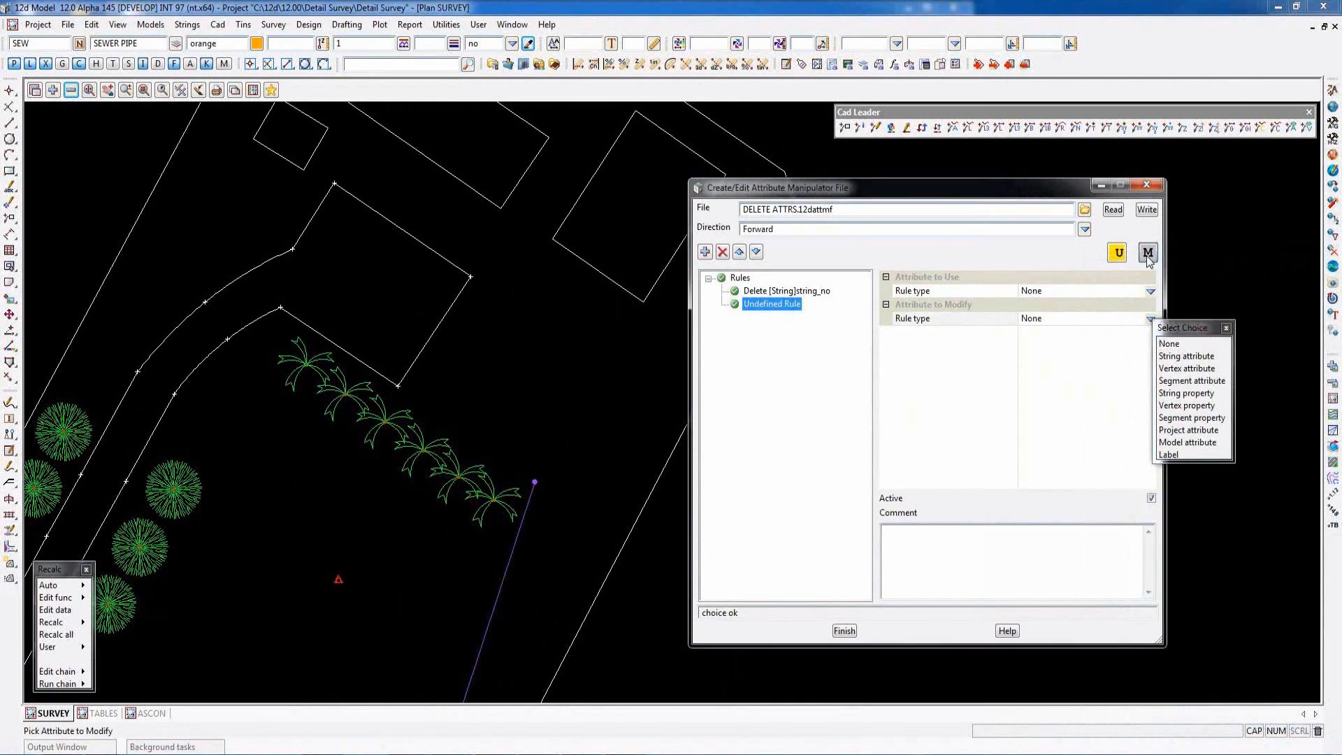
{"action": "left_click", "coordinate": [1130, 332]}
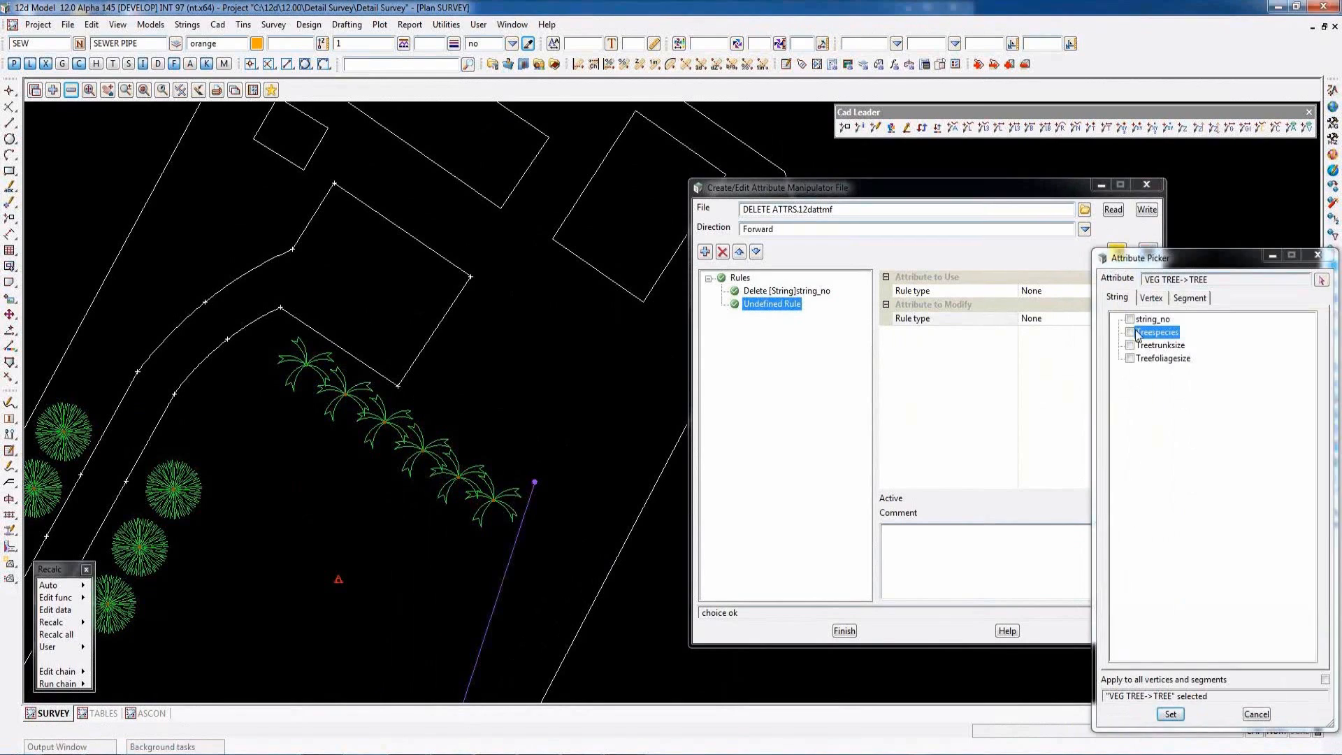
{"action": "left_click", "coordinate": [1171, 714]}
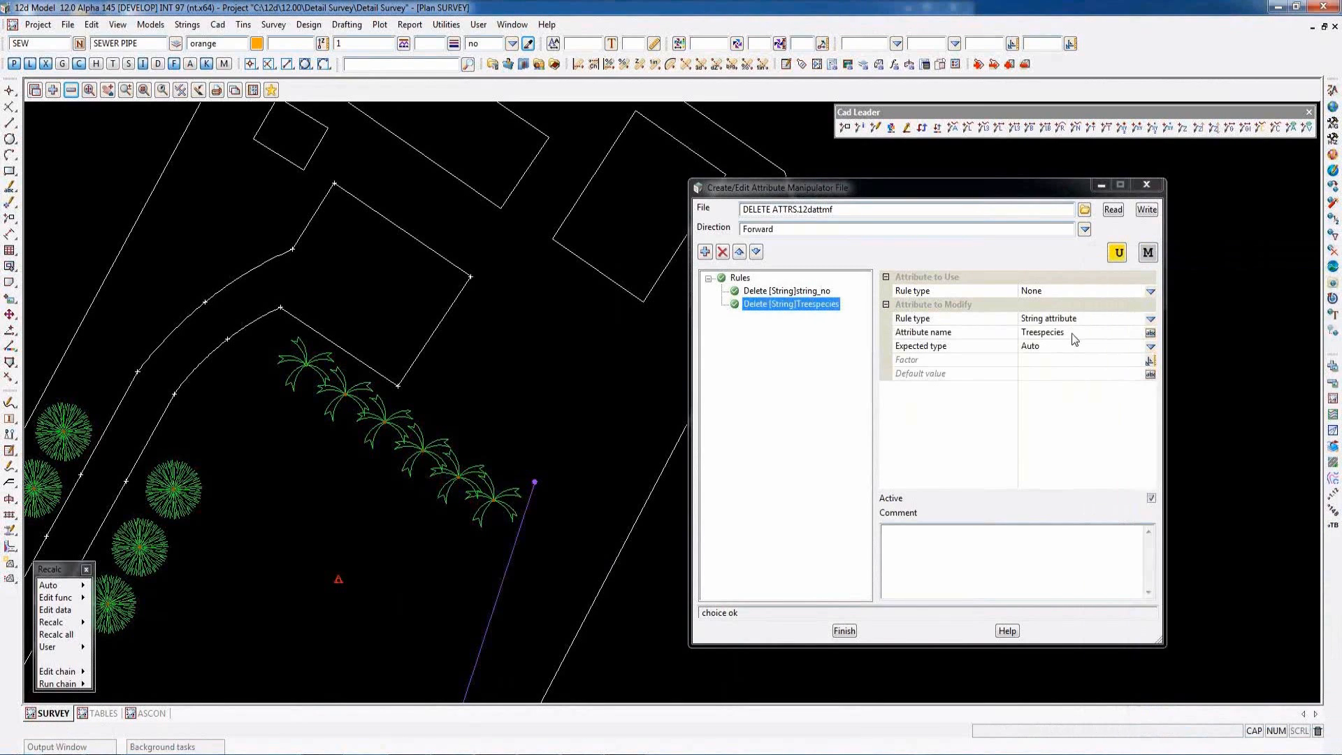
- Set the second rule's attribute name to the wildcard Tree* and write the rules to DELETE ATTRS.12dattmf, replacing the existing file
{"action": "left_click", "coordinate": [1075, 338]}
{"action": "key", "text": "BackSpace"}
{"action": "key", "text": "BackSpace"}
{"action": "key", "text": "BackSpace"}
{"action": "key", "text": "BackSpace"}
{"action": "key", "text": "BackSpace"}
{"action": "key", "text": "BackSpace"}
{"action": "key", "text": "BackSpace"}
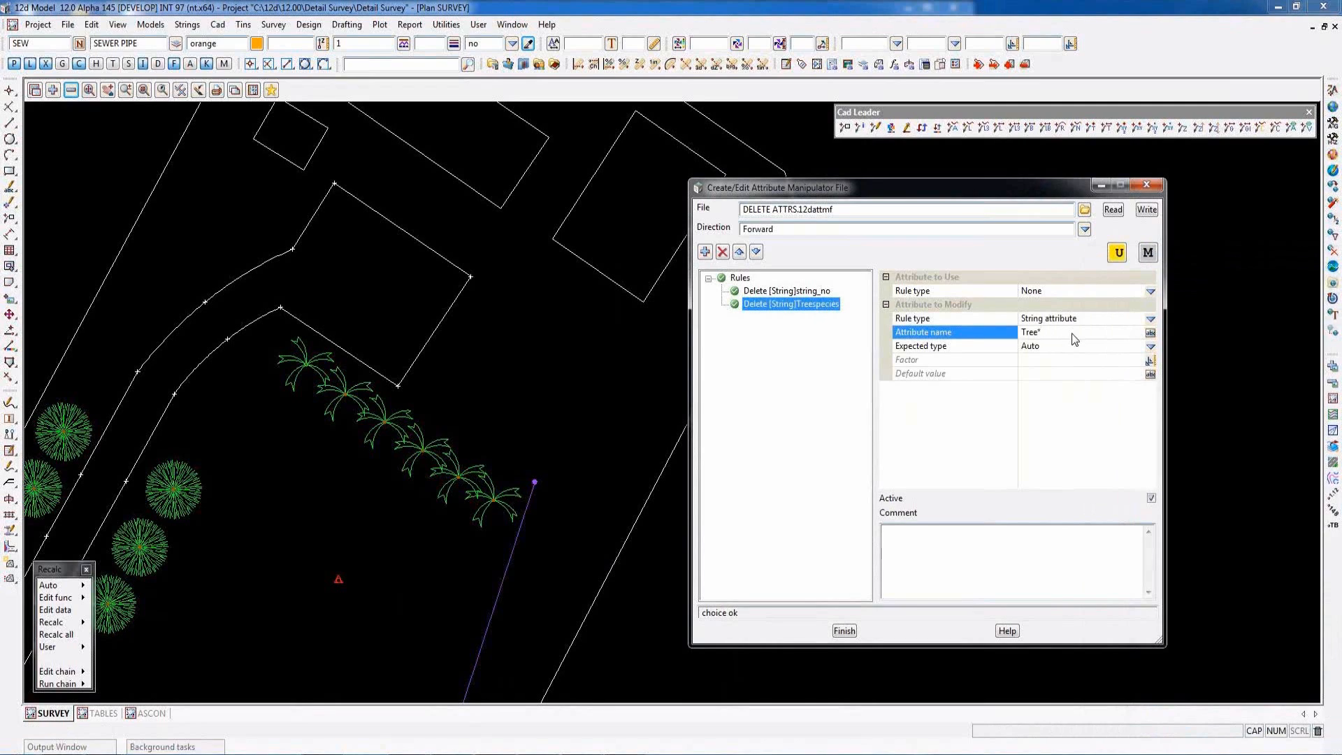
{"action": "left_click", "coordinate": [1146, 210]}
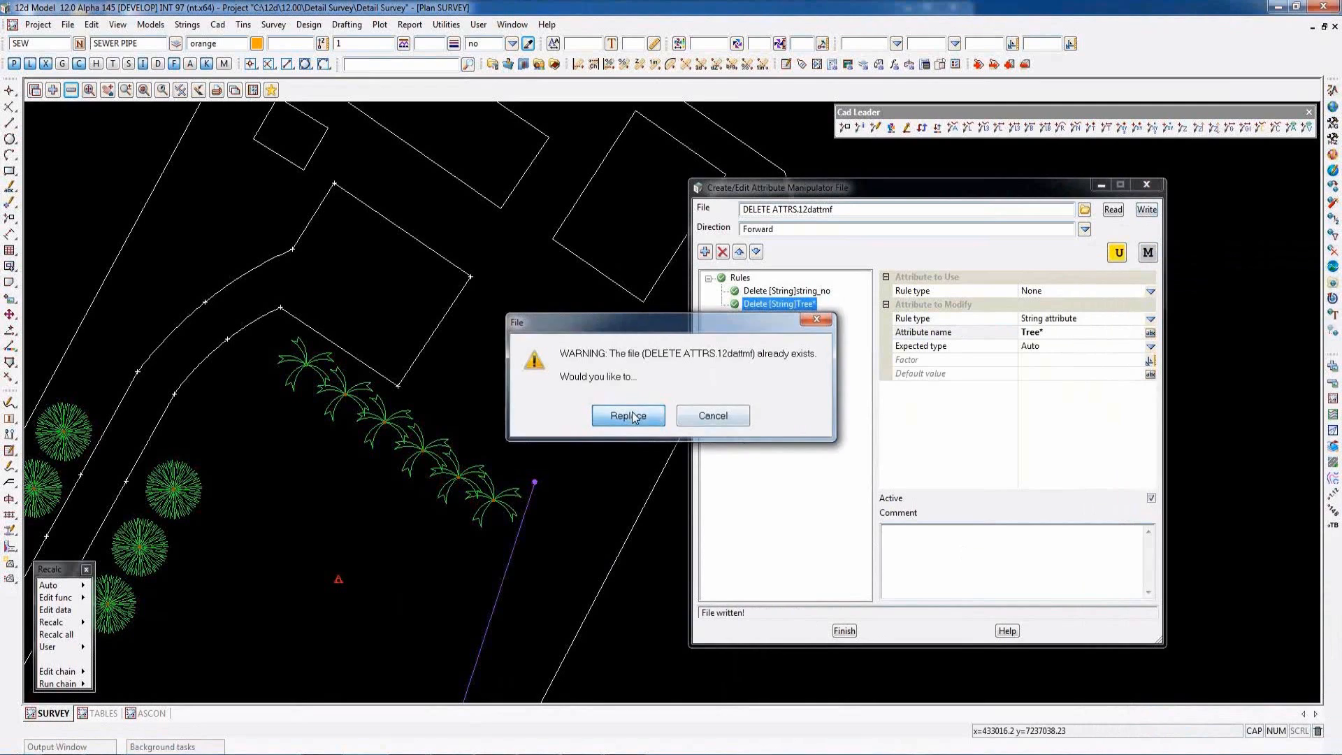
{"action": "left_click", "coordinate": [628, 416]}
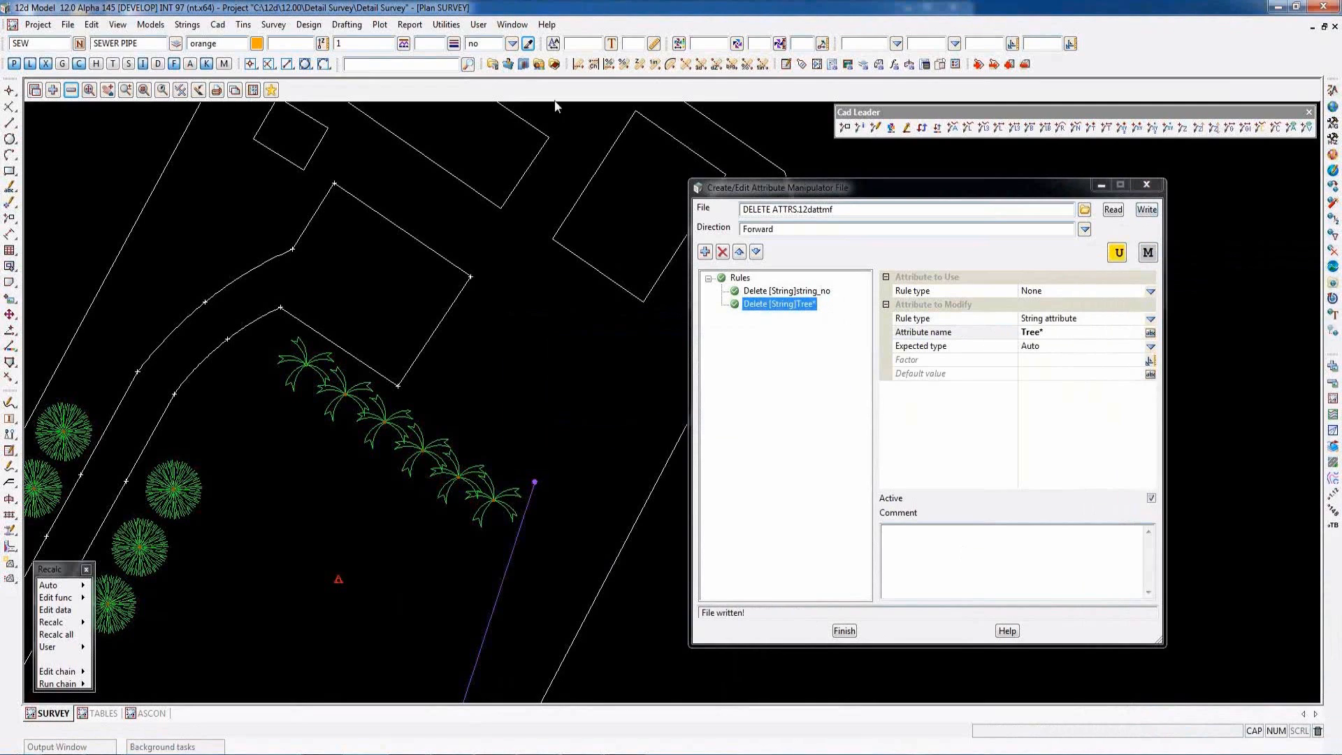
- Start applying an attribute manipulator file and pick the second palm tree string as the data to manipulate
{"action": "left_click", "coordinate": [444, 27]}
{"action": "mouse_move", "coordinate": [480, 133]}
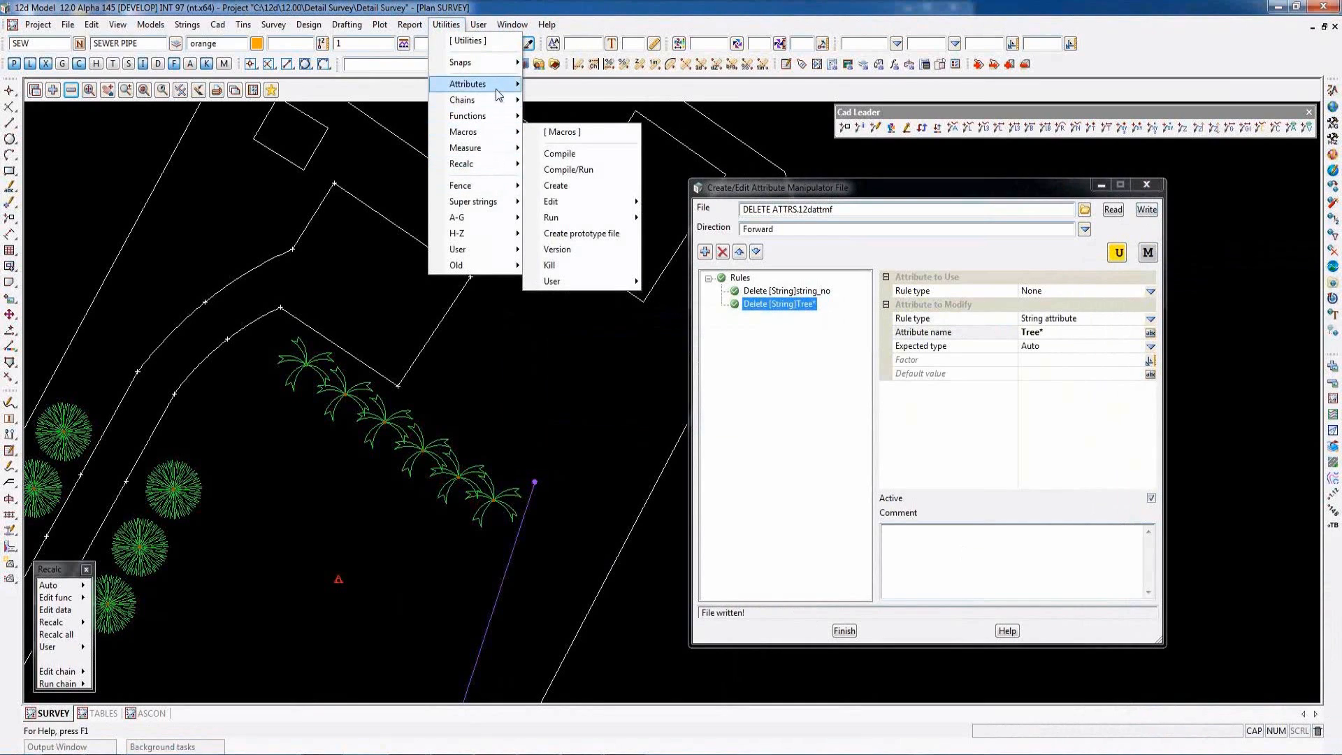
{"action": "mouse_move", "coordinate": [495, 87]}
{"action": "left_click", "coordinate": [624, 123]}
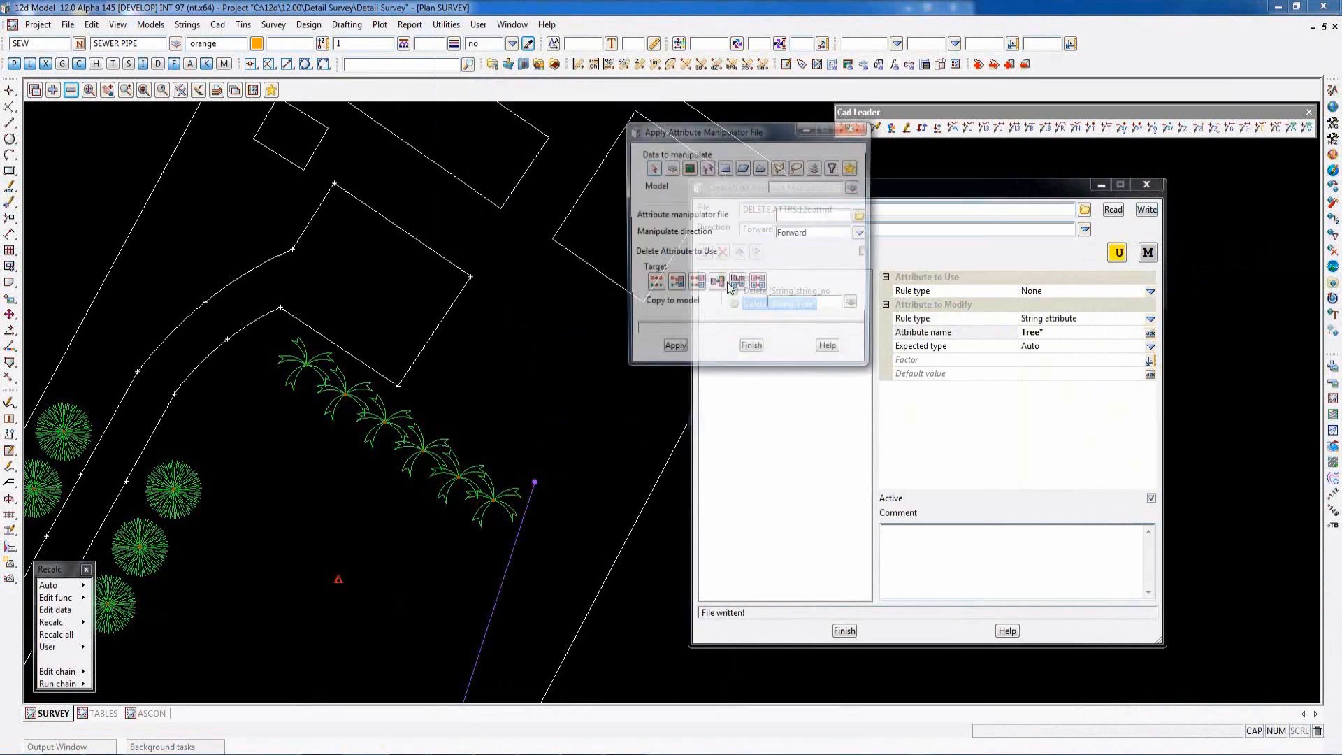
{"action": "left_click", "coordinate": [651, 169]}
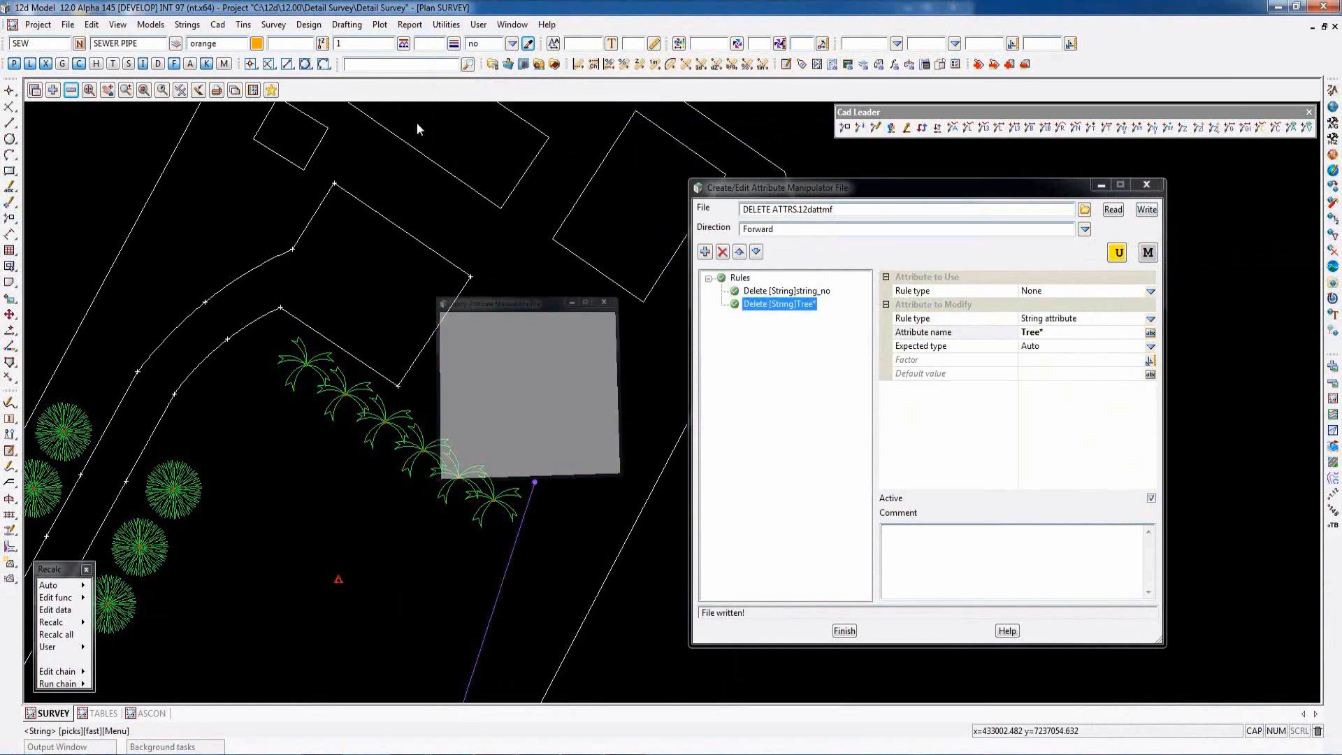
{"action": "scroll", "coordinate": [374, 386], "scroll_direction": "up", "scroll_amount": 1}
{"action": "scroll", "coordinate": [375, 386], "scroll_direction": "up", "scroll_amount": 1}
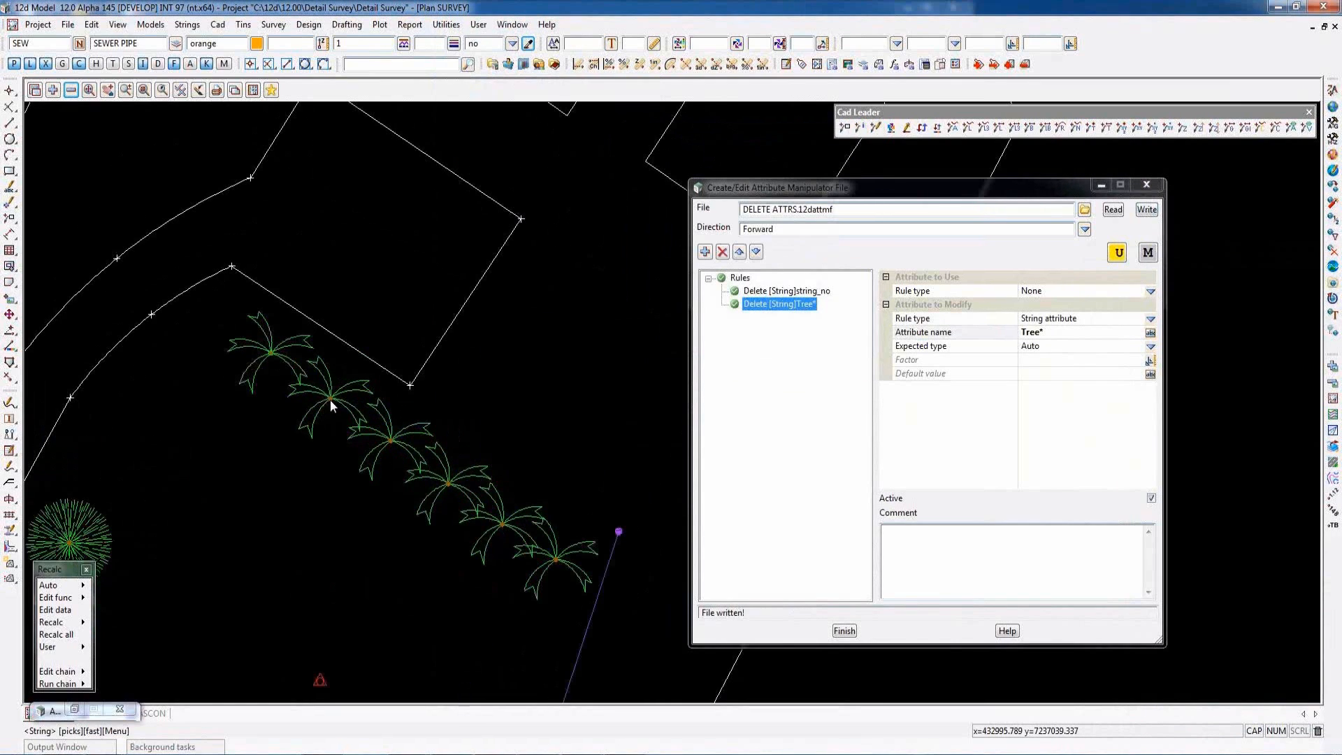
{"action": "middle_click", "coordinate": [330, 400]}
- Apply DELETE ATTRS.12dattmf to the picked tree, with the original model as target and existing data replaced
{"action": "left_click", "coordinate": [862, 215]}
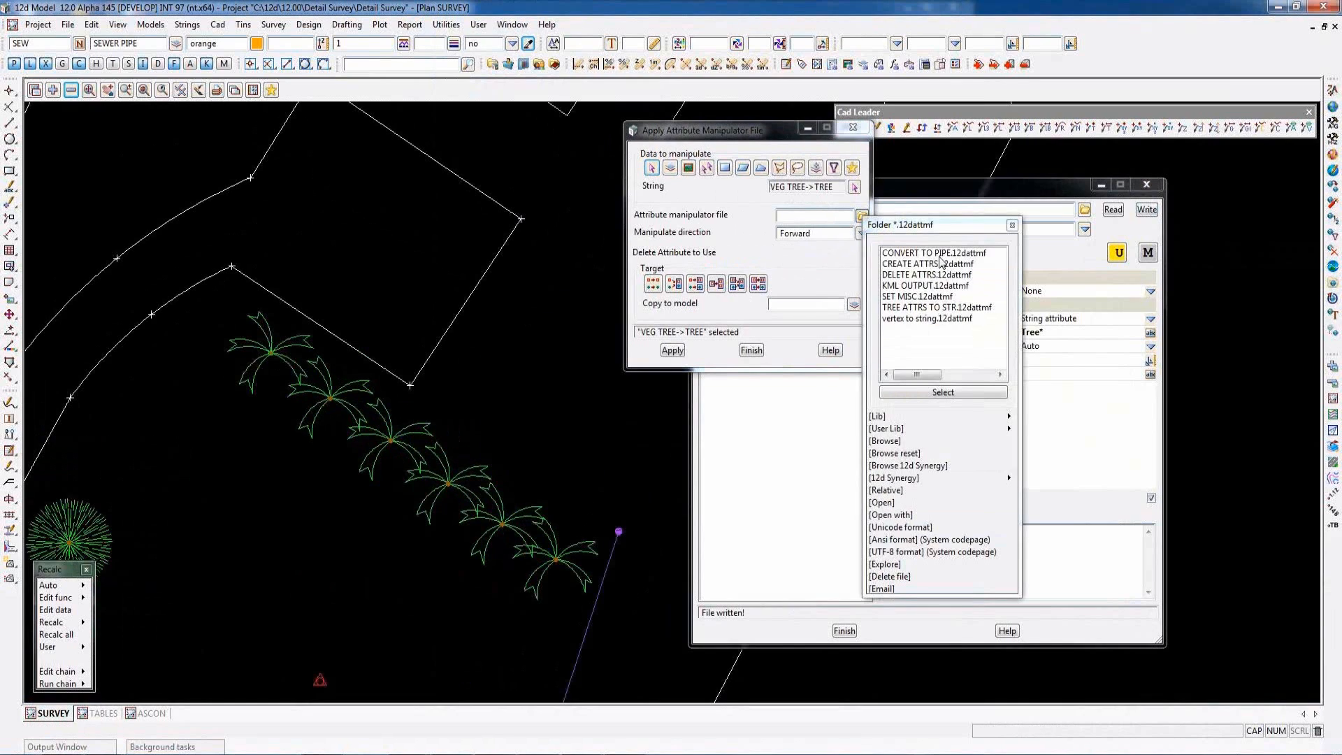
{"action": "double_click", "coordinate": [921, 275]}
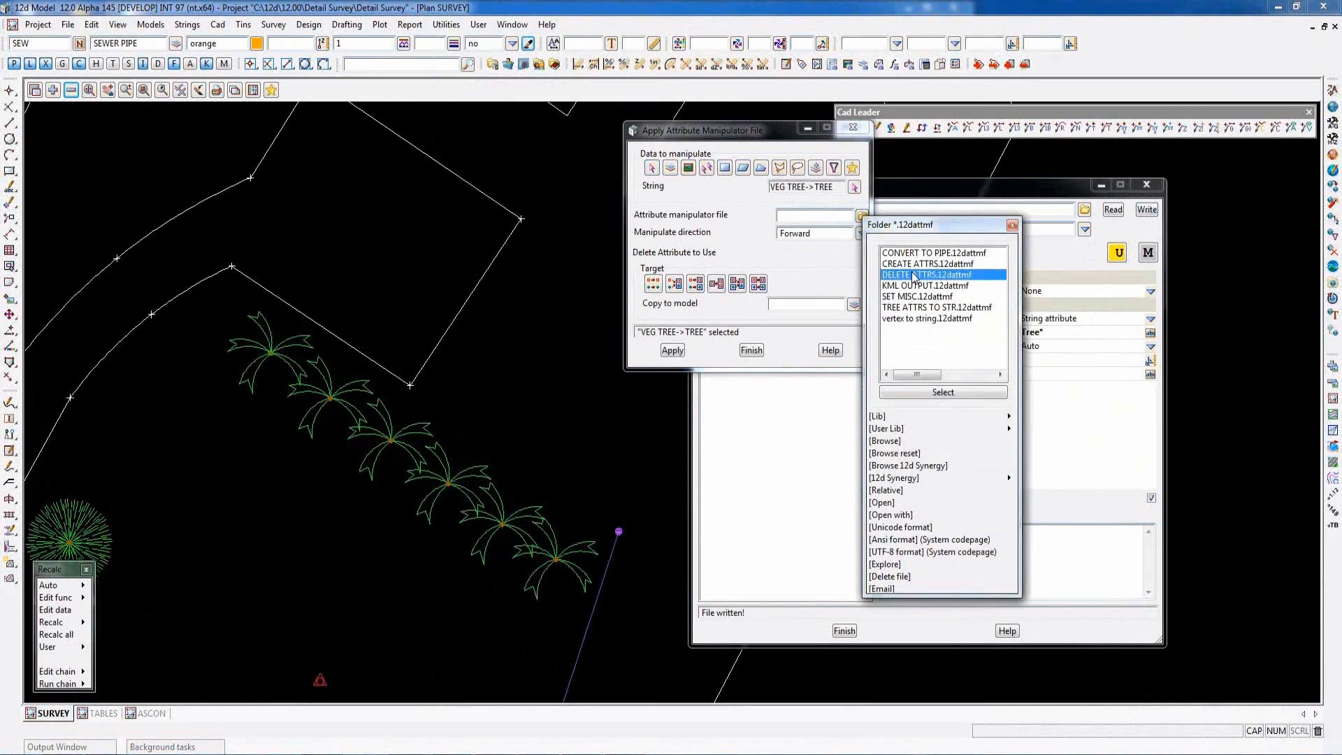
{"action": "left_click", "coordinate": [649, 283]}
{"action": "left_click", "coordinate": [673, 349]}
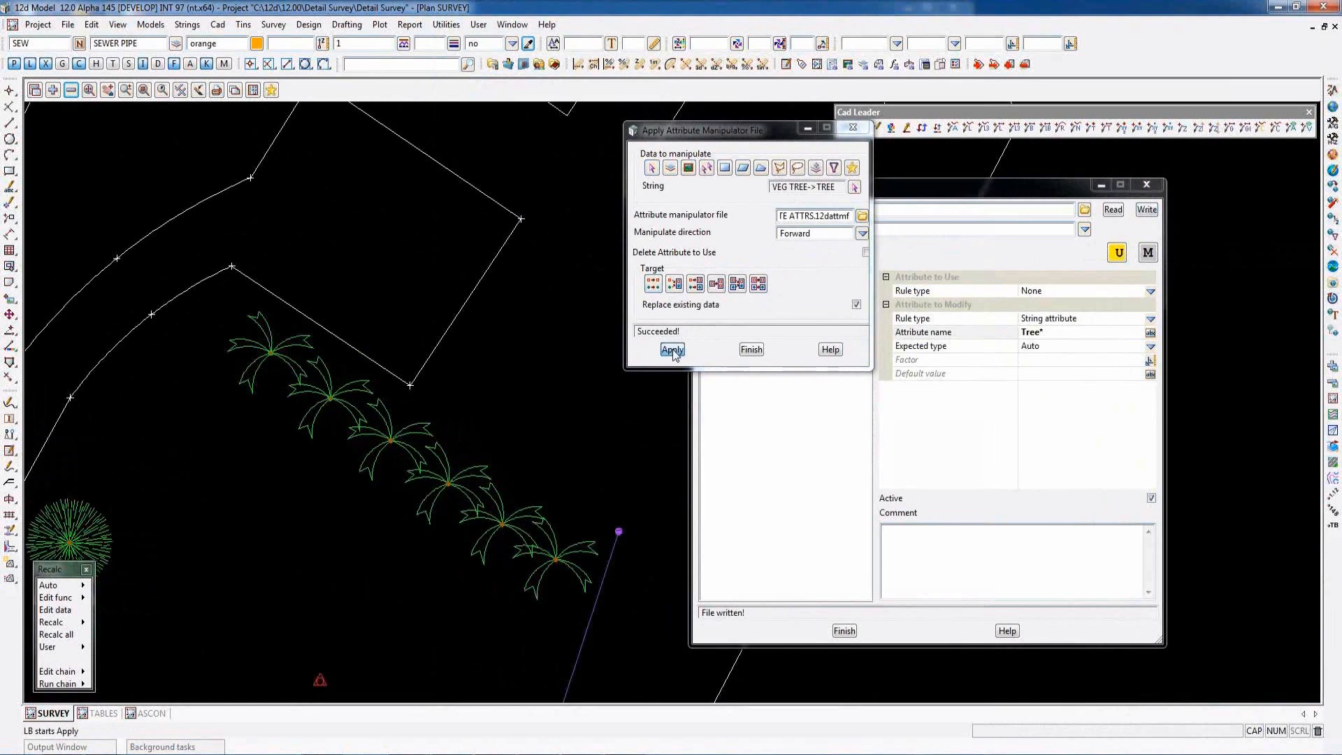
- Examine the string attributes of the second palm tree, then close the attribute list
{"action": "key", "text": "ctrl+a"}
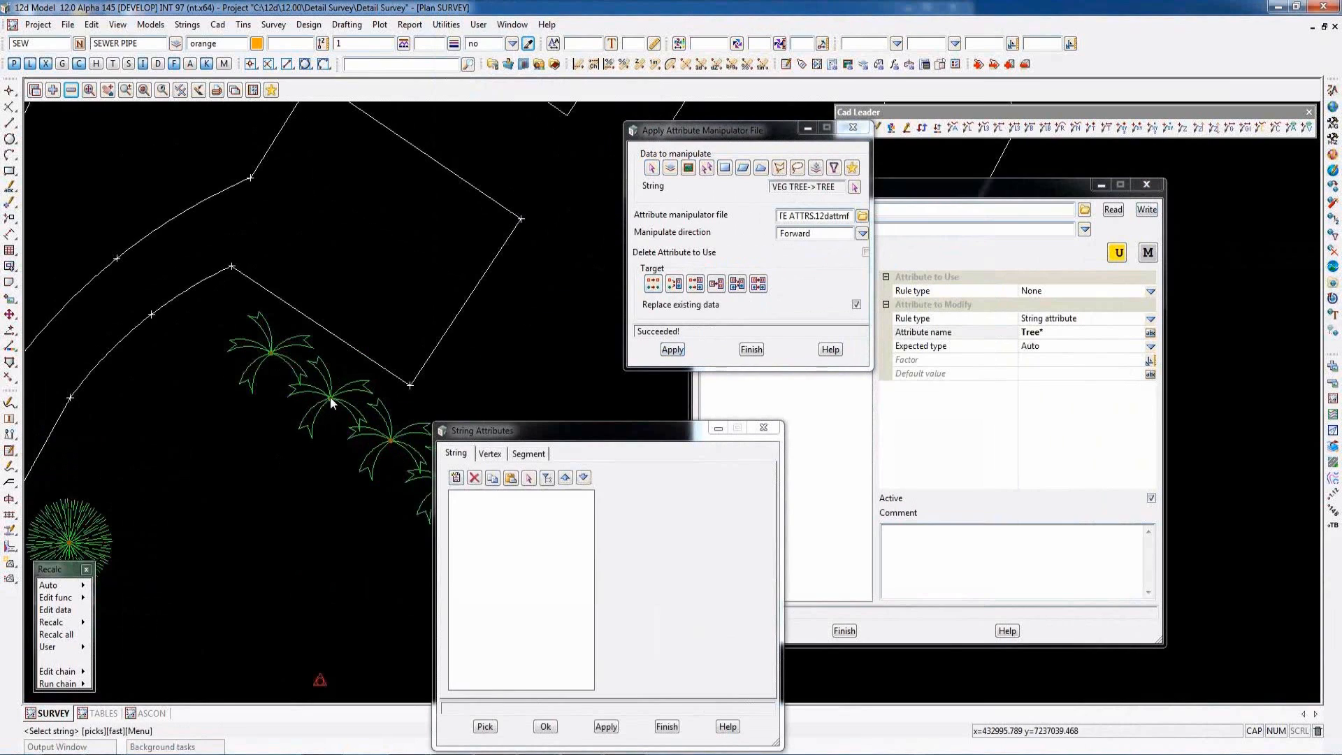
{"action": "left_click", "coordinate": [331, 400]}
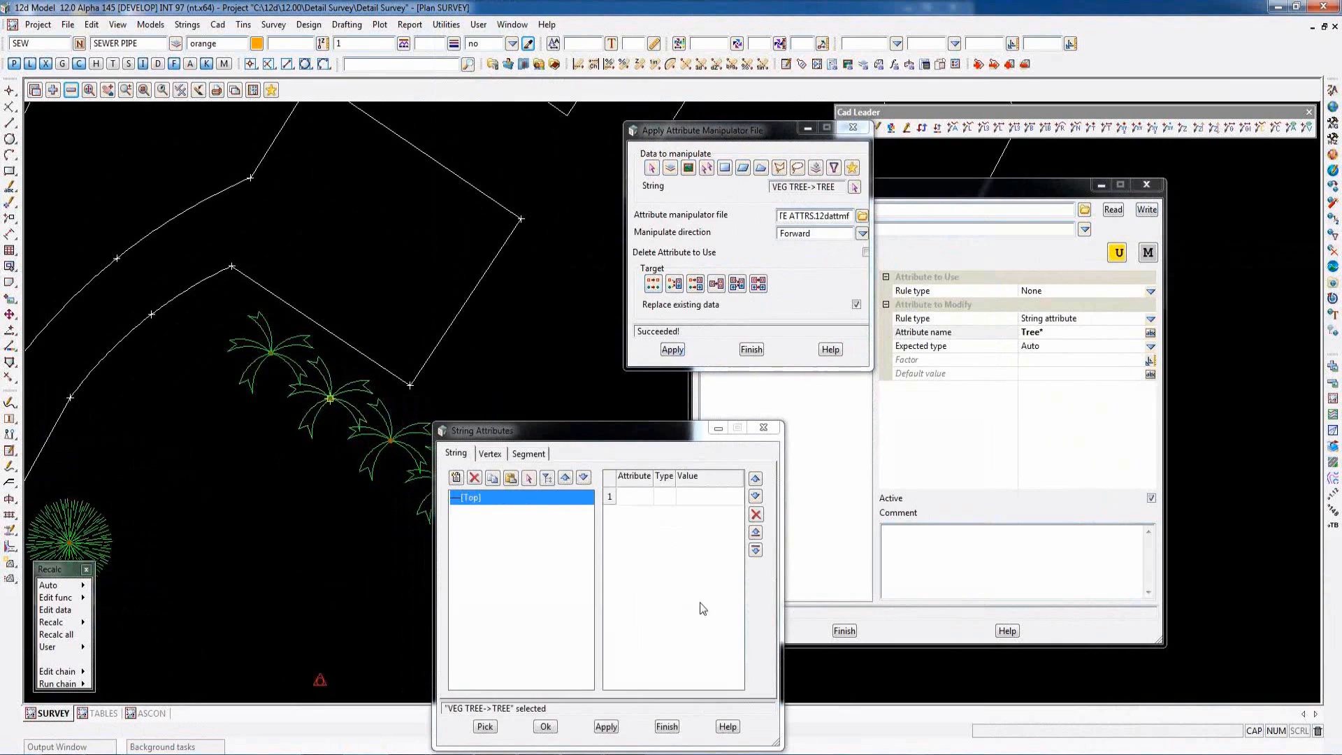
{"action": "left_click", "coordinate": [664, 727]}
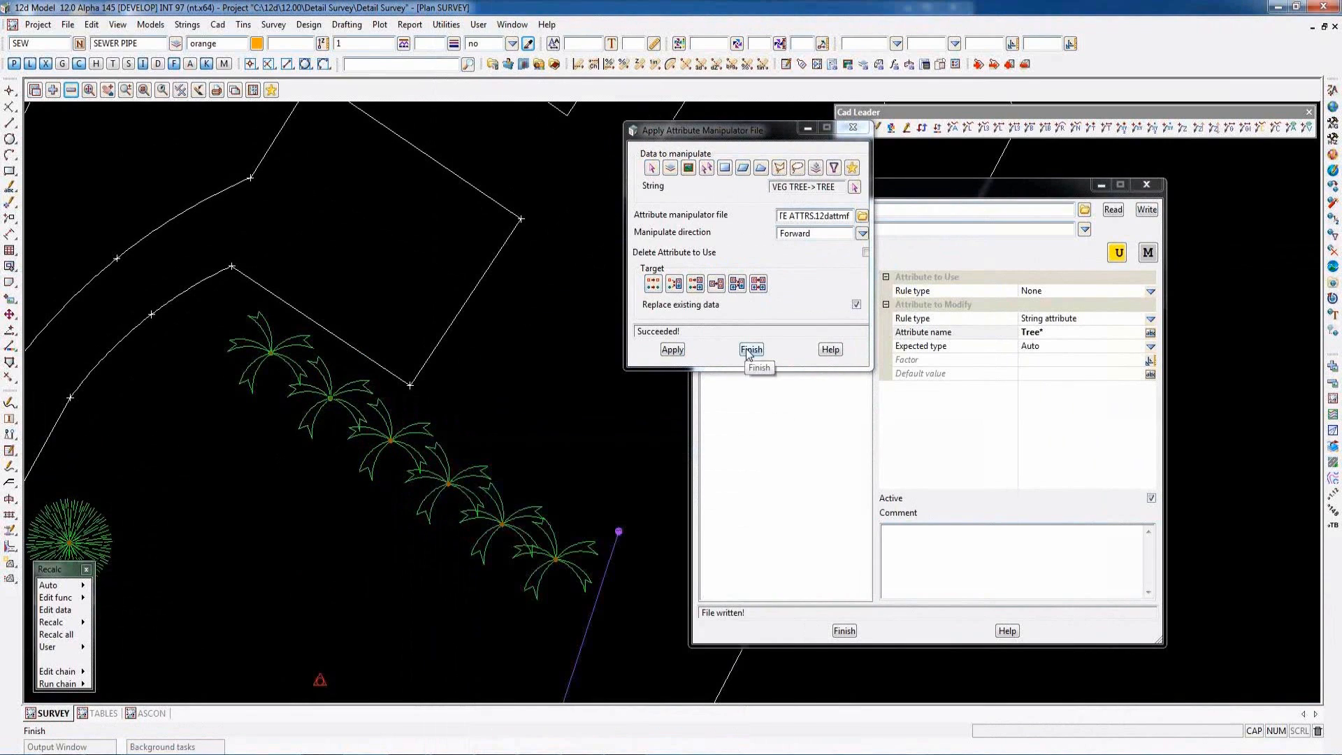
- Return to the attribute manipulator file editor and choose CREATE ATTRS.12dattmf as its file
{"action": "left_click", "coordinate": [932, 190]}
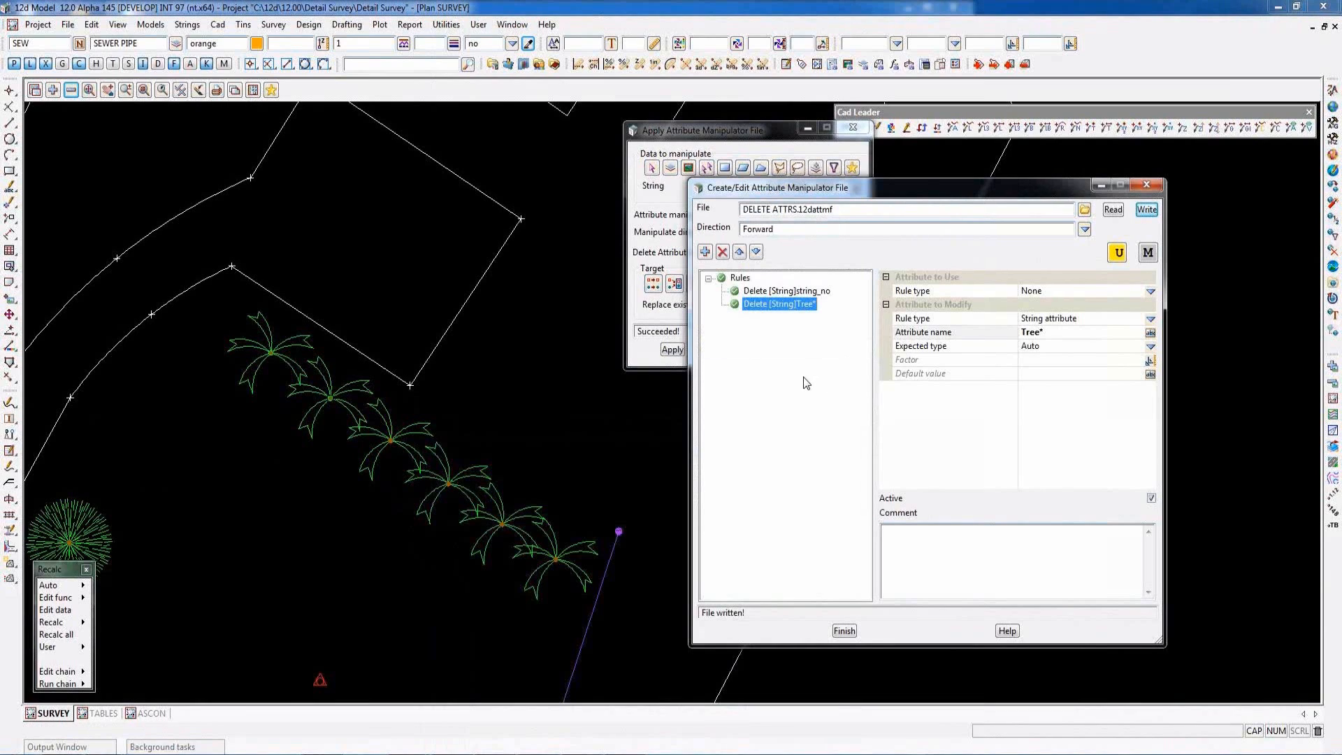
{"action": "left_click", "coordinate": [1084, 210]}
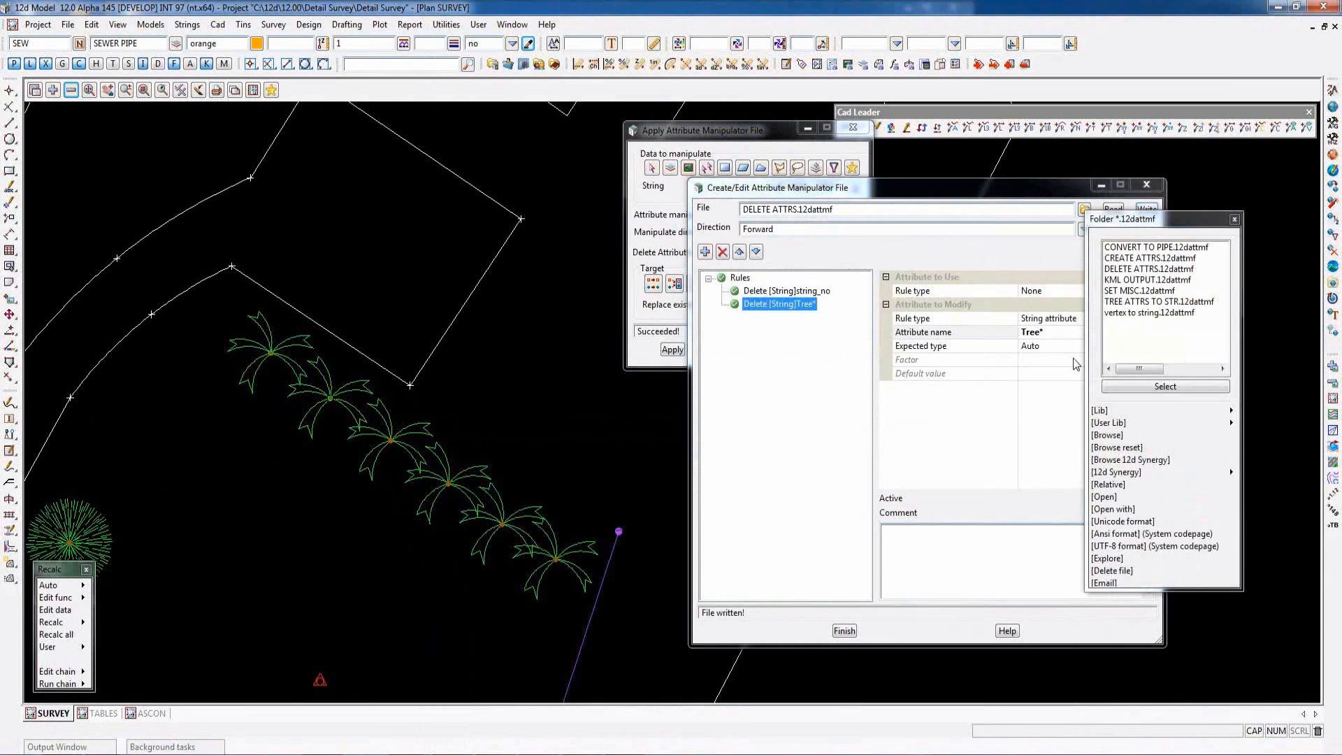
{"action": "double_click", "coordinate": [1147, 258]}
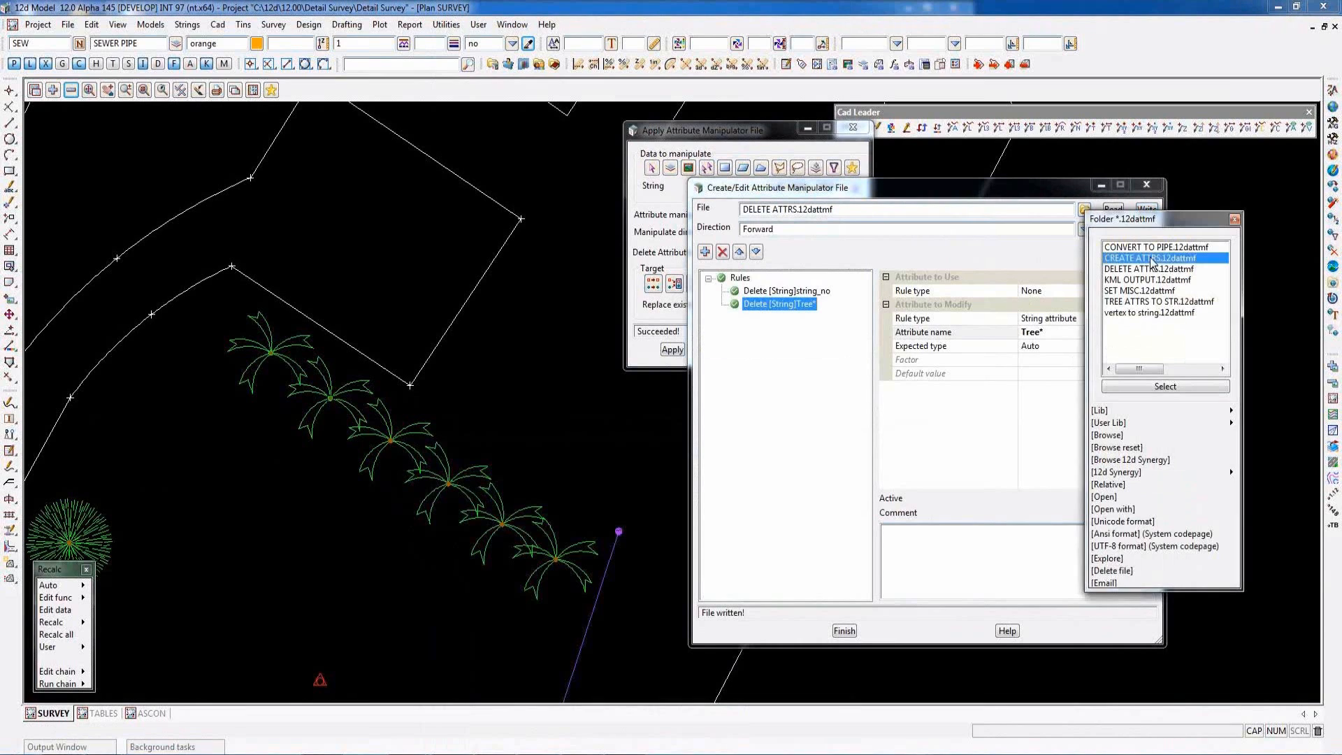
- Read CREATE ATTRS.12dattmf into the editor and review its LOCATION and COUNTY rules, including the available rule type choices
{"action": "left_click", "coordinate": [1113, 210]}
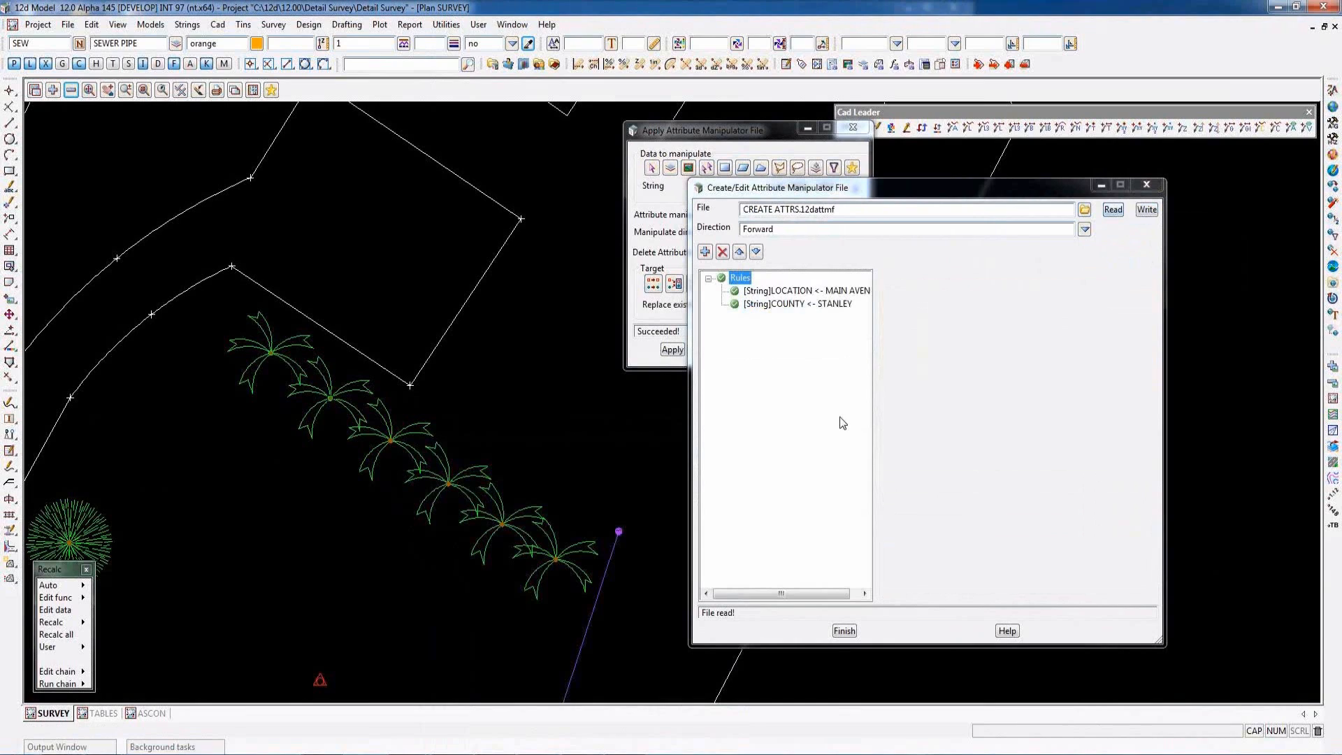
{"action": "left_click", "coordinate": [800, 297]}
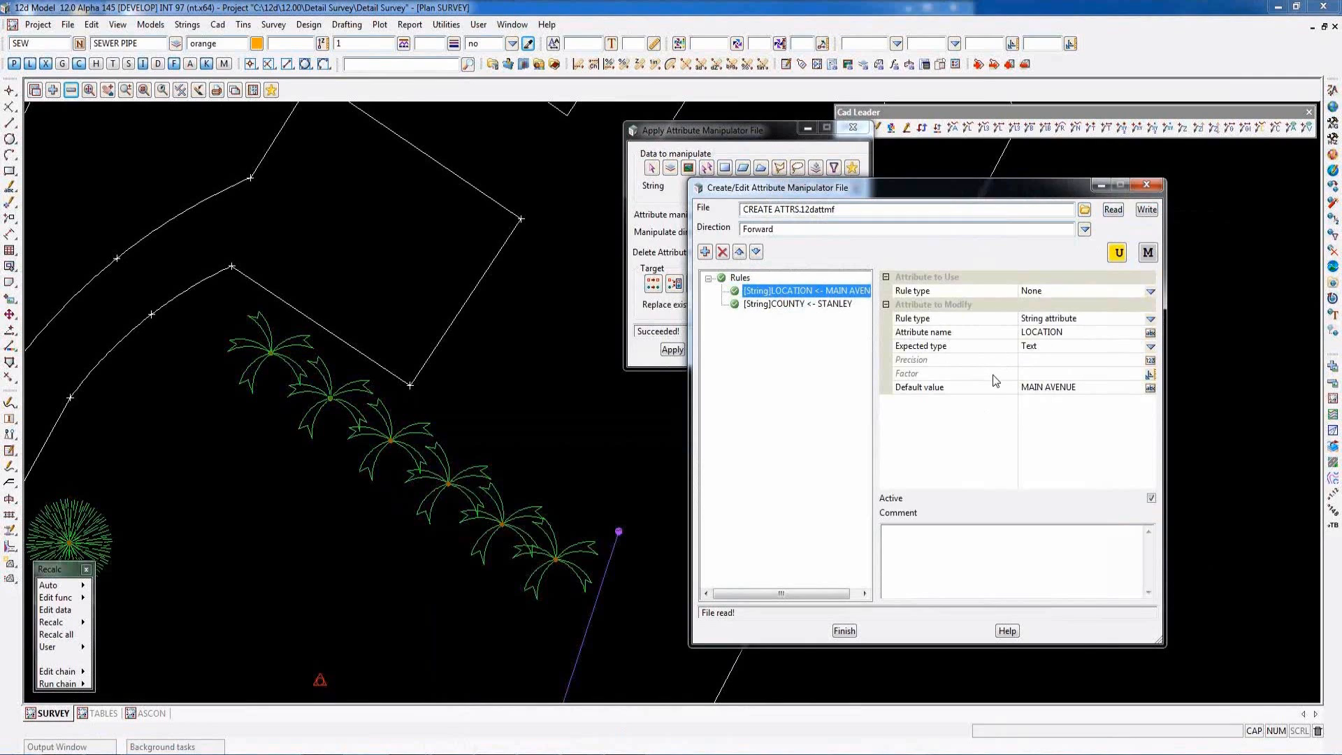
{"action": "left_click", "coordinate": [787, 306]}
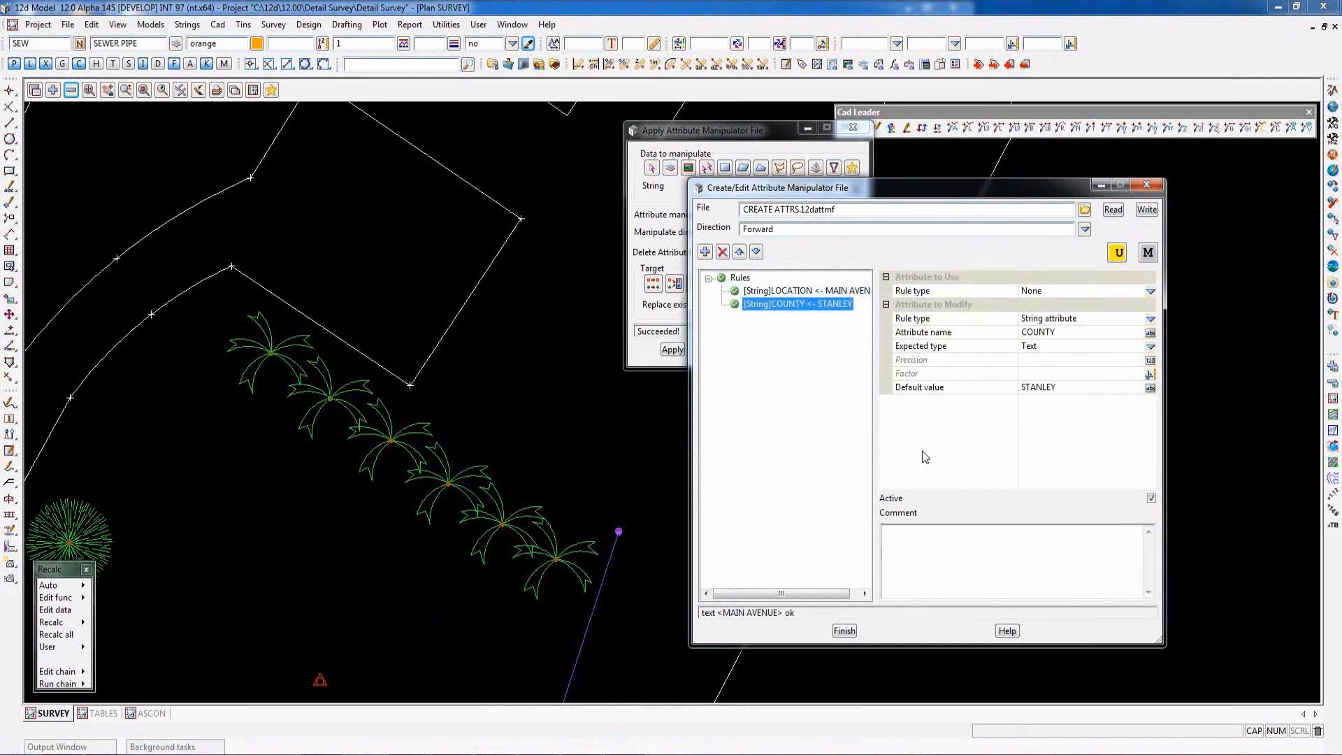
{"action": "left_click", "coordinate": [1151, 319]}
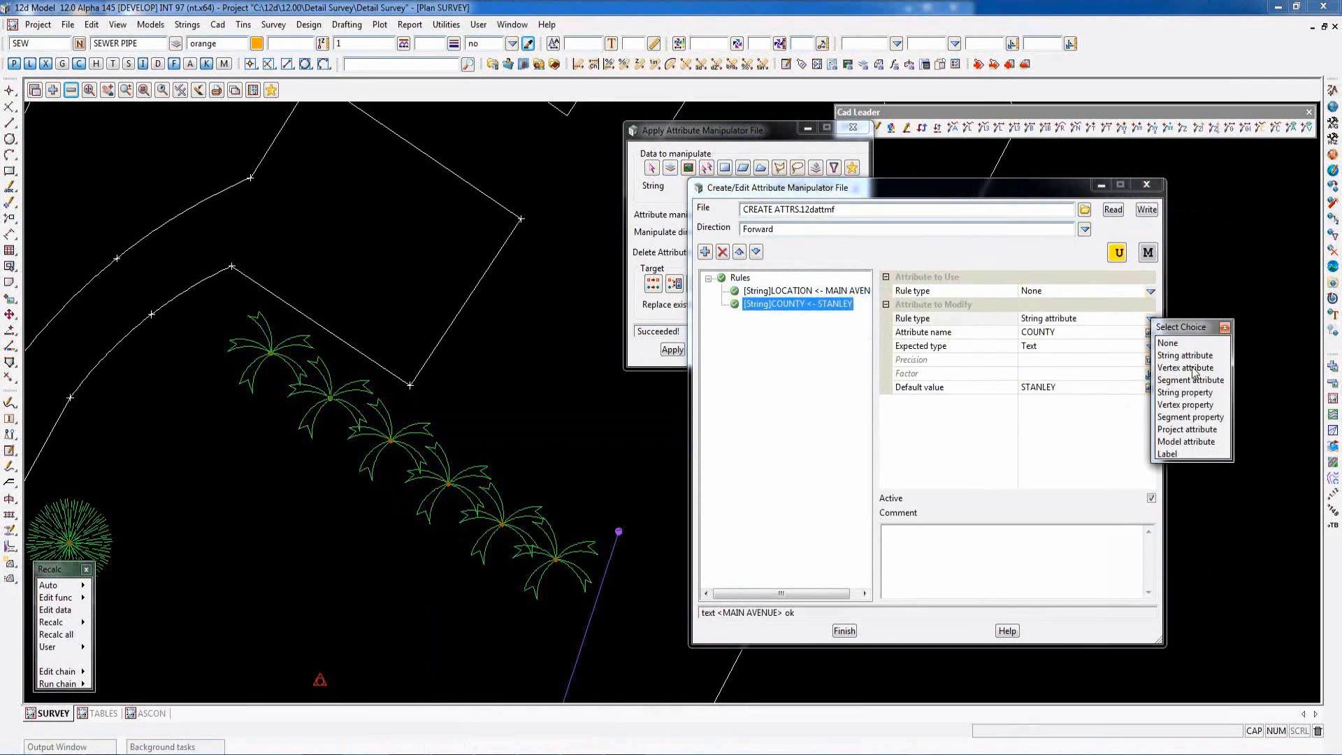
{"action": "left_click", "coordinate": [1224, 327]}
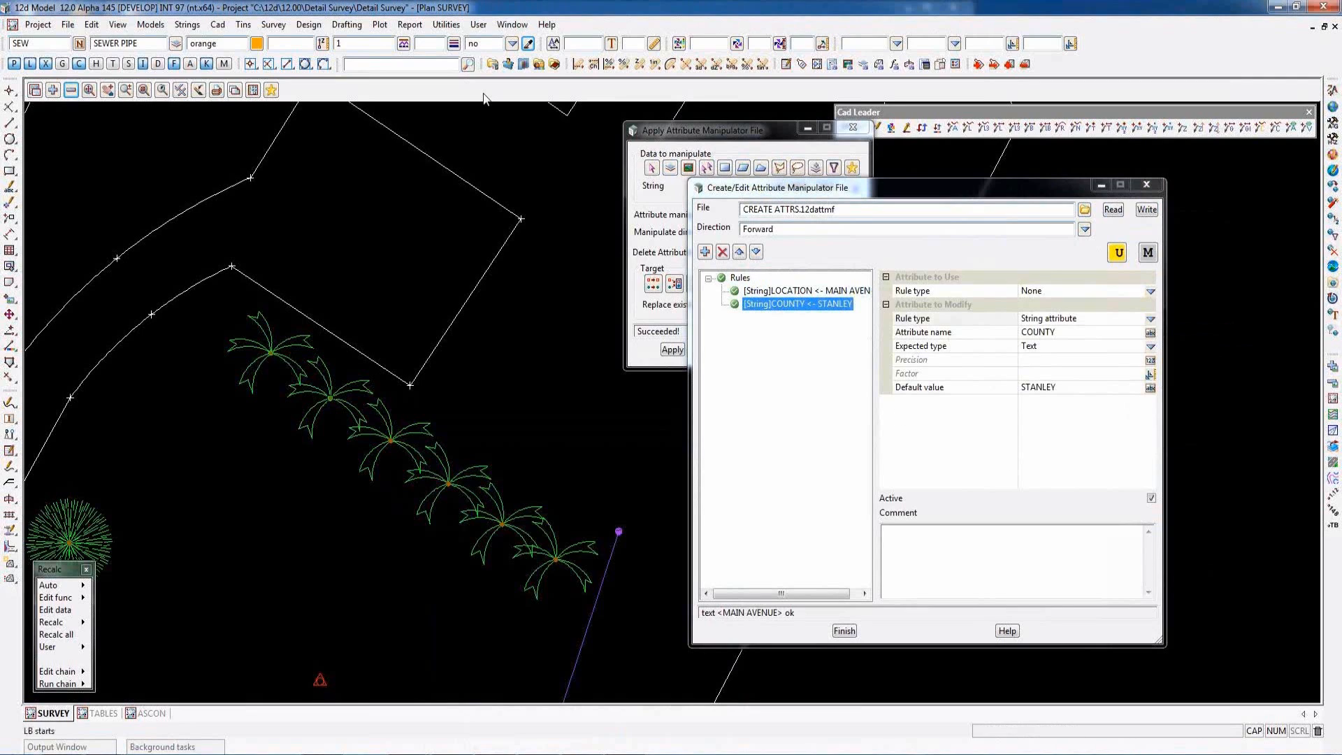
- In the apply dialog, pick the large L-shaped building outline as the string to manipulate
{"action": "scroll", "coordinate": [444, 417], "scroll_direction": "down", "scroll_amount": 2}
{"action": "scroll", "coordinate": [446, 423], "scroll_direction": "down", "scroll_amount": 4}
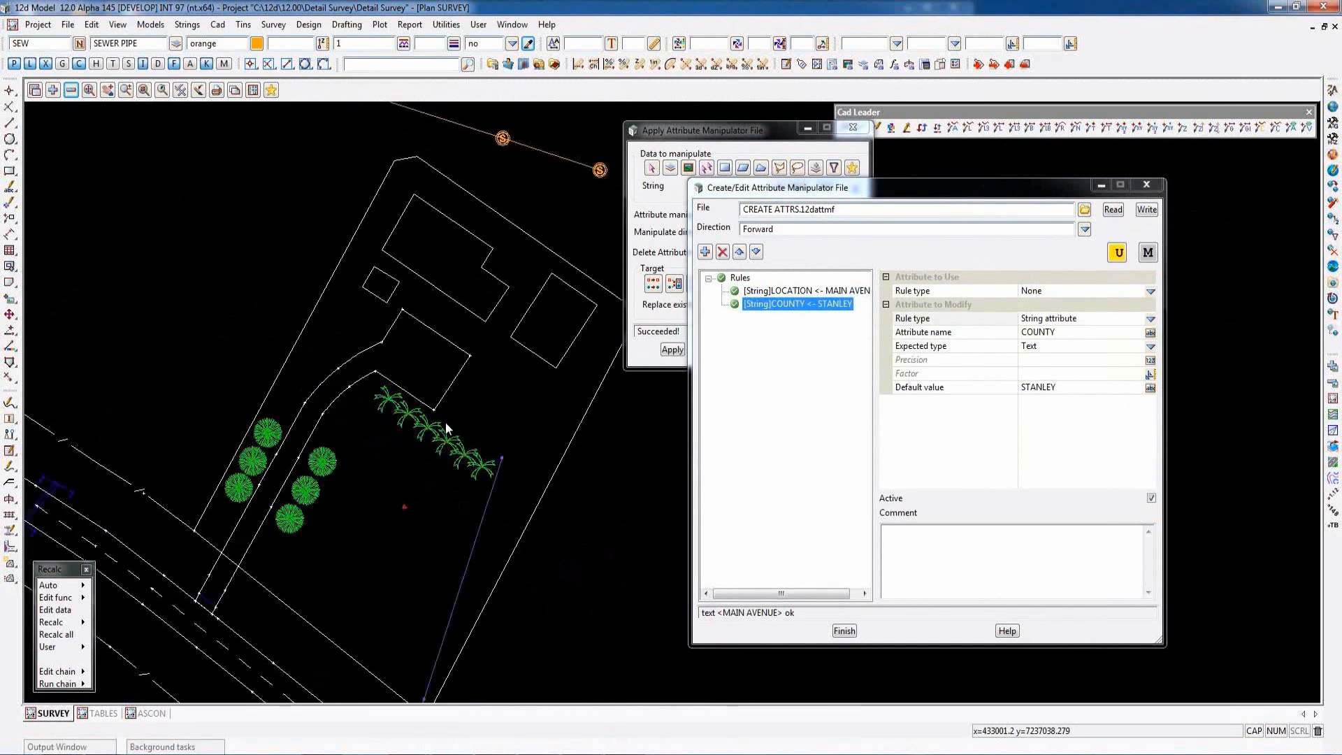
{"action": "scroll", "coordinate": [514, 231], "scroll_direction": "up", "scroll_amount": 2}
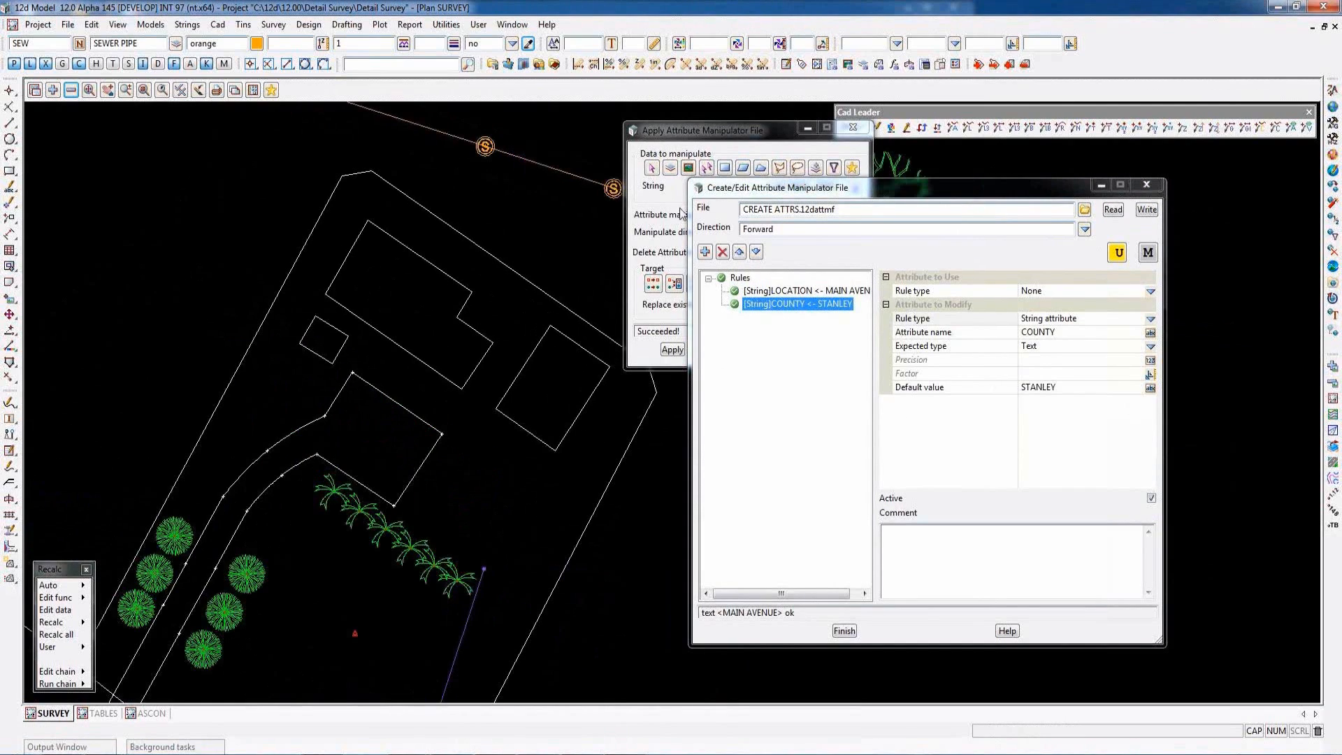
{"action": "left_click", "coordinate": [719, 128]}
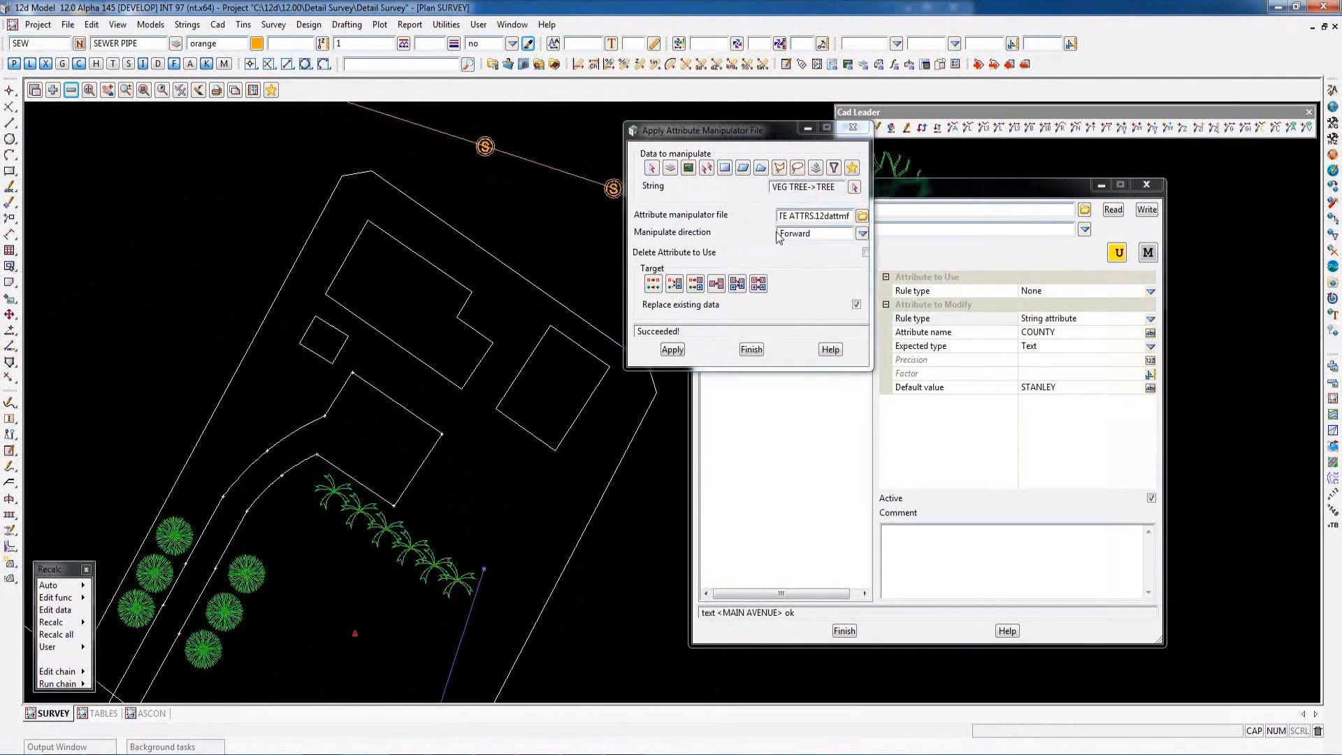
{"action": "left_click", "coordinate": [854, 187]}
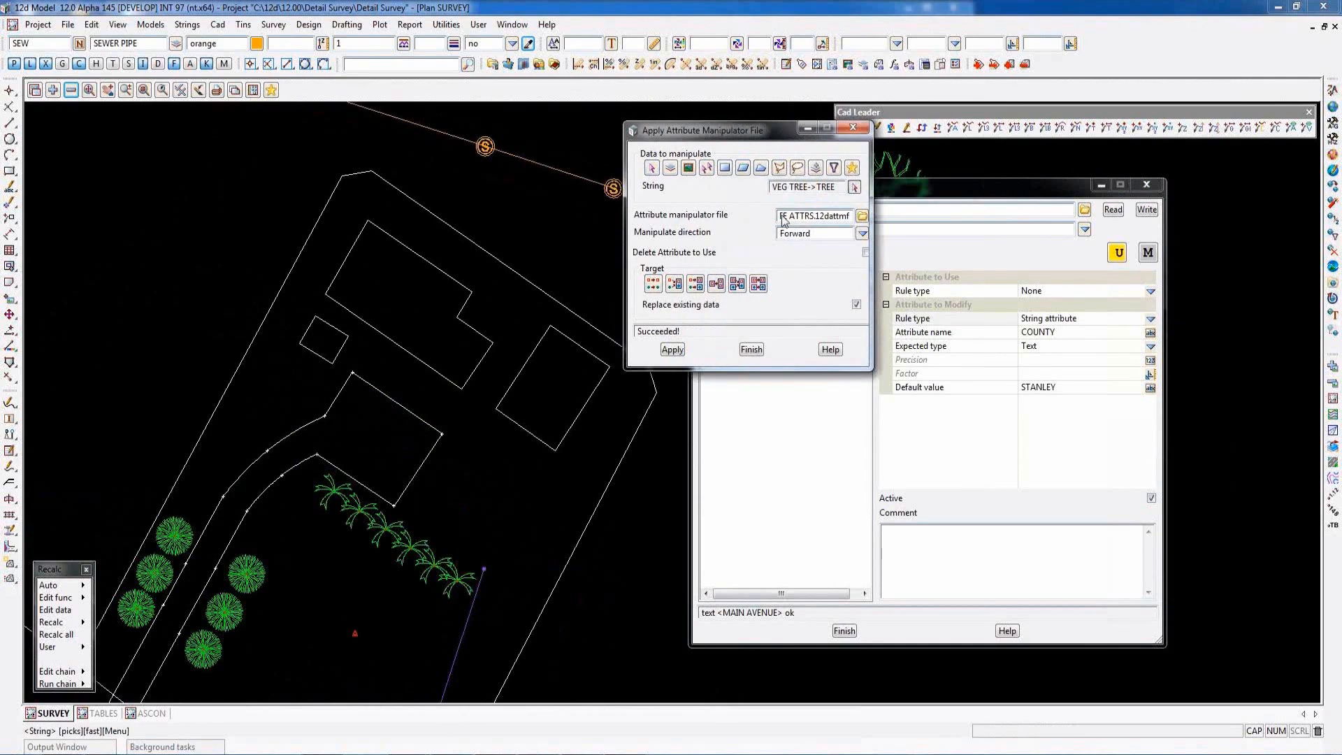
{"action": "left_click", "coordinate": [344, 263]}
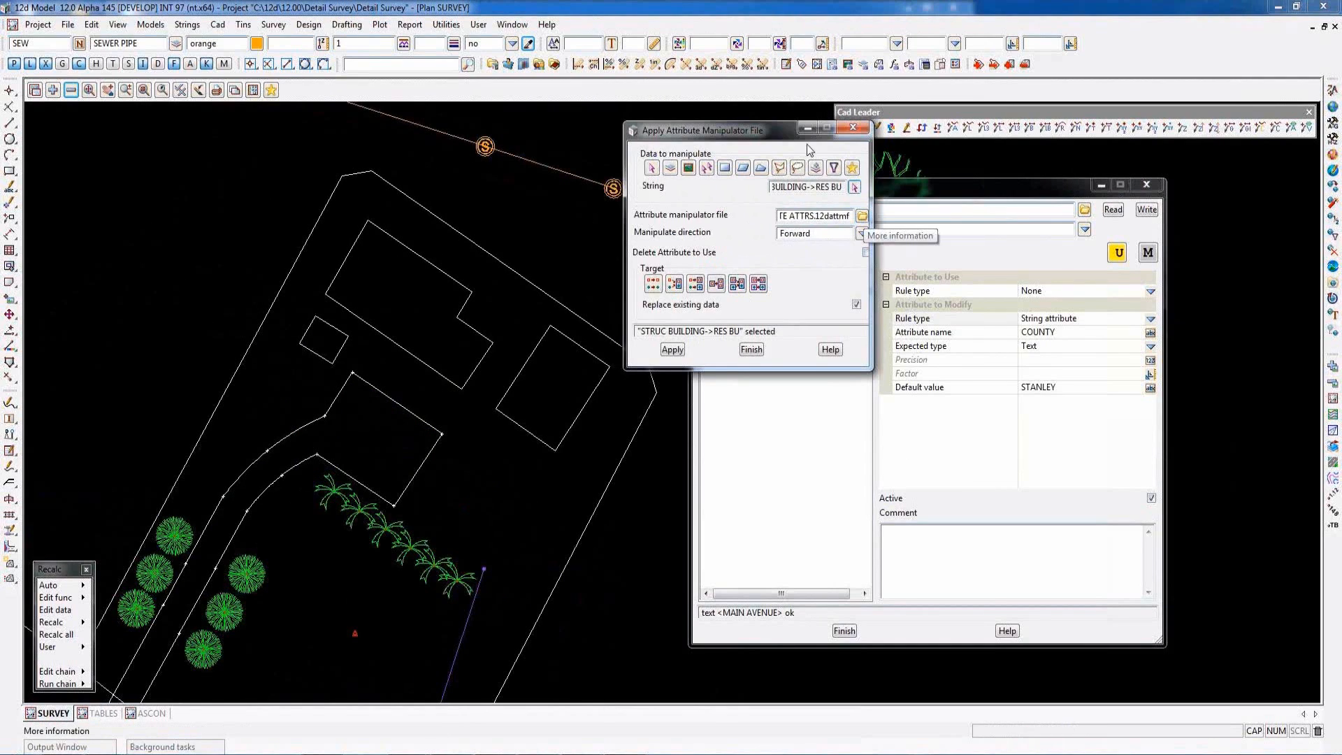
- Spread the two dialogs apart and apply CREATE ATTRS.12dattmf in the forward direction to the picked building string
{"action": "left_click_drag", "start_coordinate": [766, 130], "coordinate": [715, 125]}
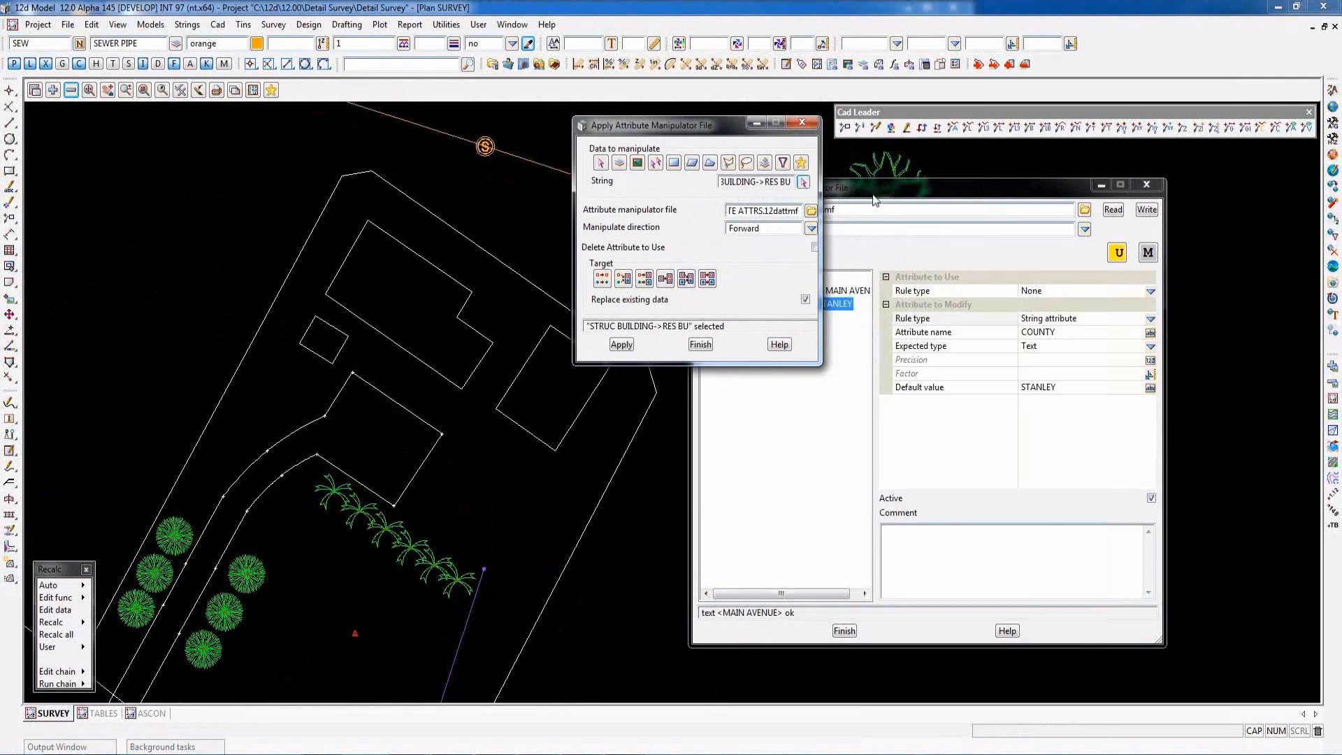
{"action": "left_click_drag", "start_coordinate": [876, 188], "coordinate": [946, 186]}
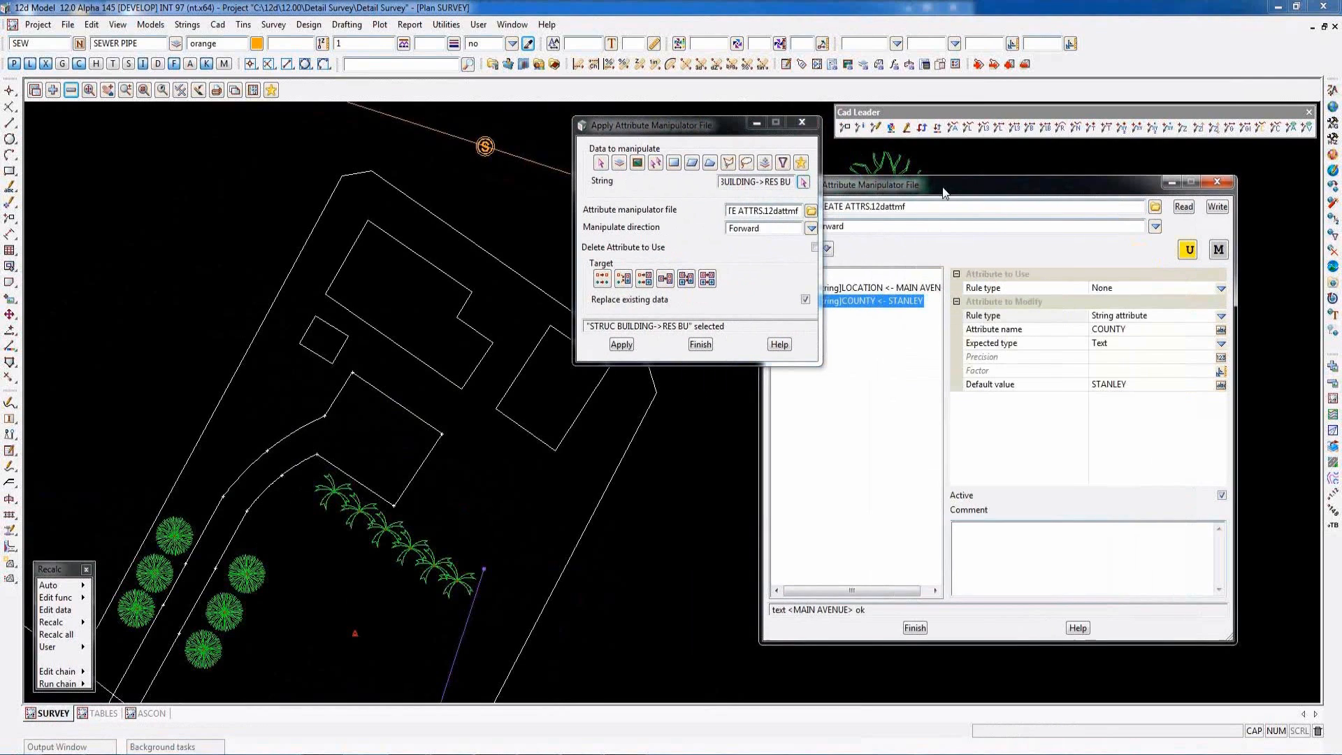
{"action": "left_click", "coordinate": [810, 211]}
{"action": "double_click", "coordinate": [875, 259]}
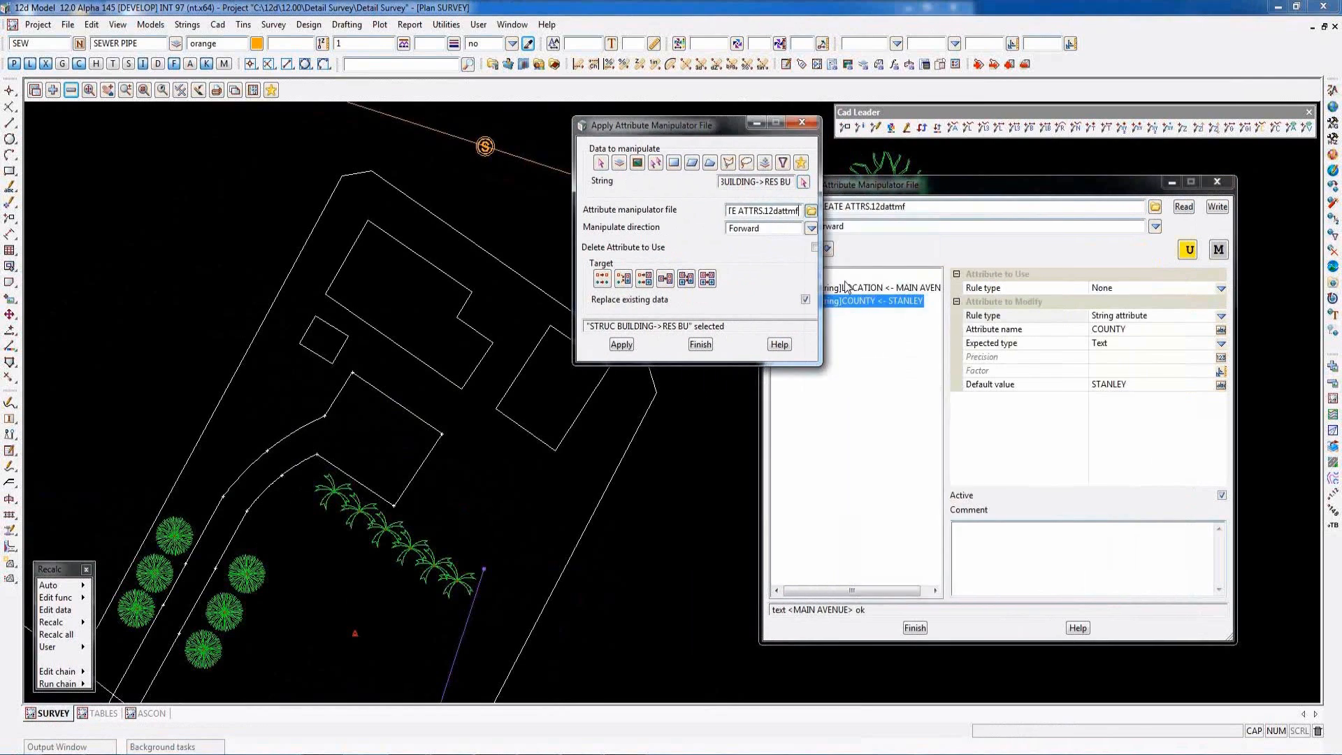
{"action": "left_click", "coordinate": [622, 344]}
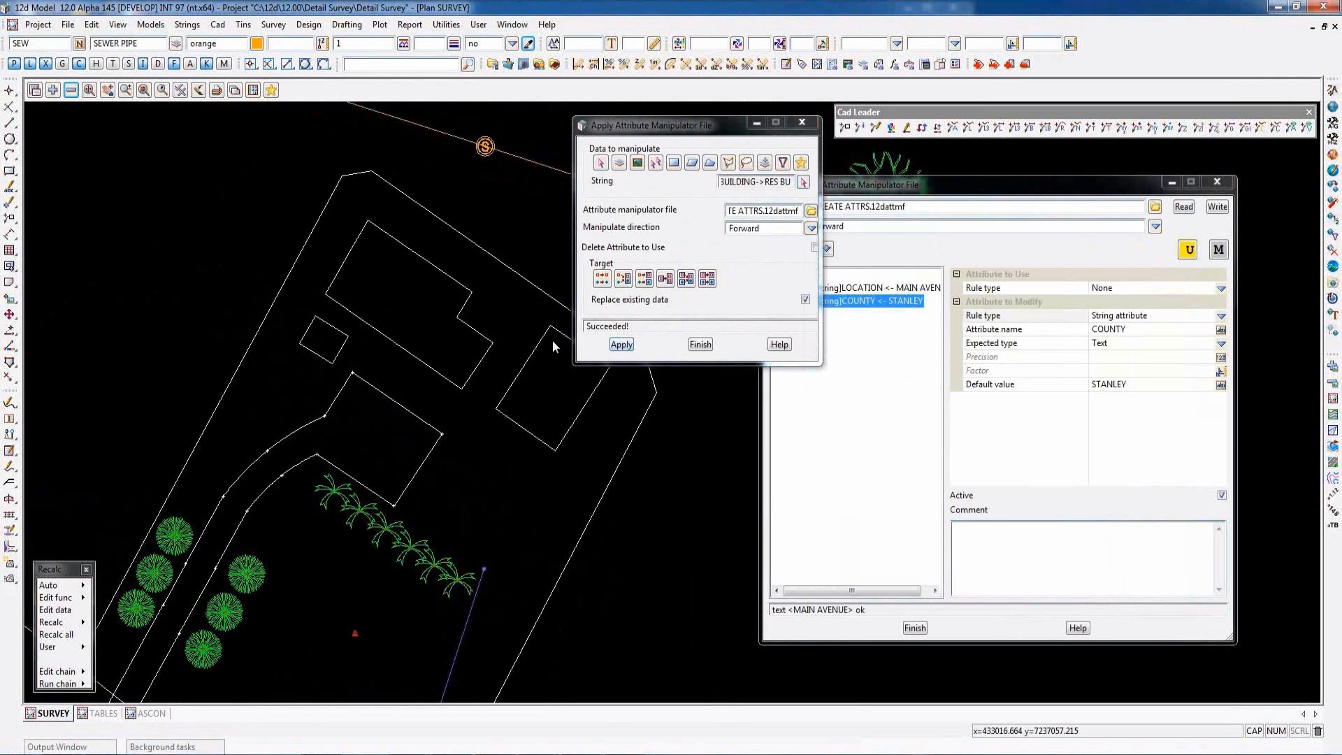
- Examine the building outline's string attributes and their values, then close the attribute list
{"action": "key", "text": "F5"}
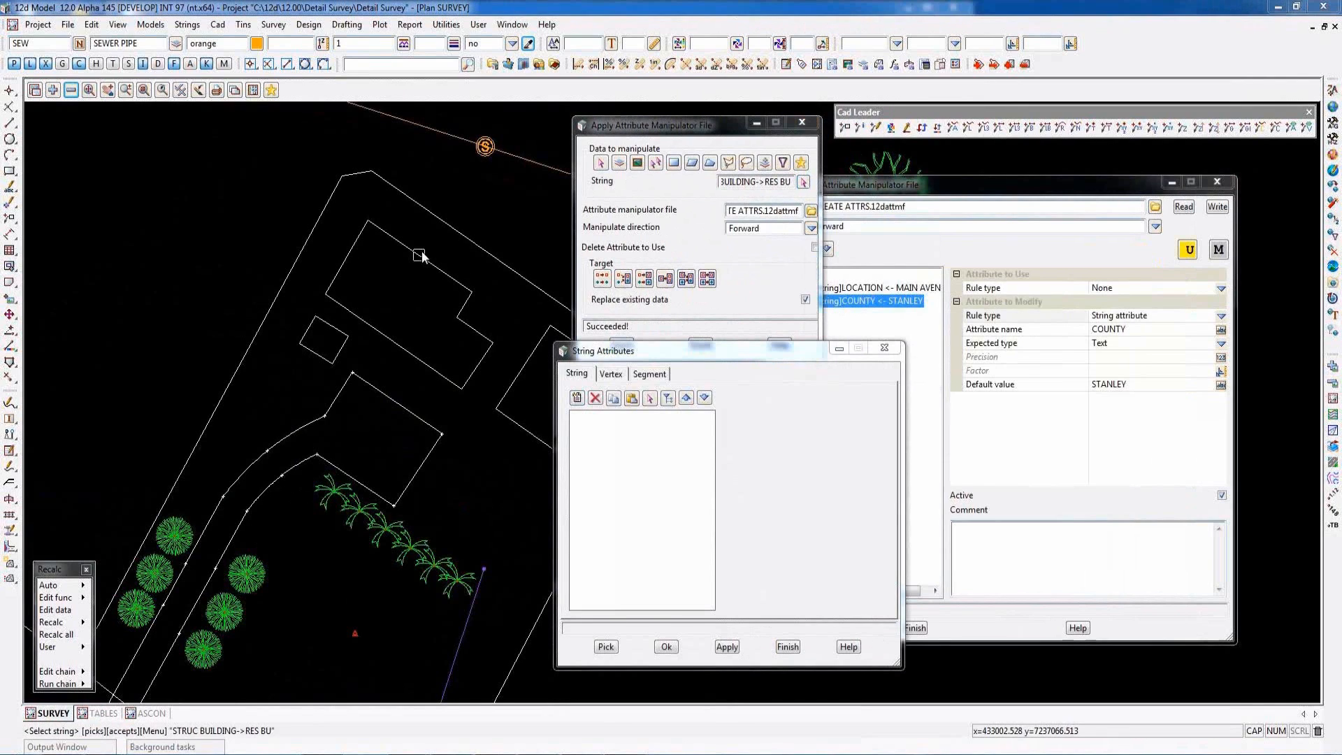
{"action": "left_click", "coordinate": [422, 253]}
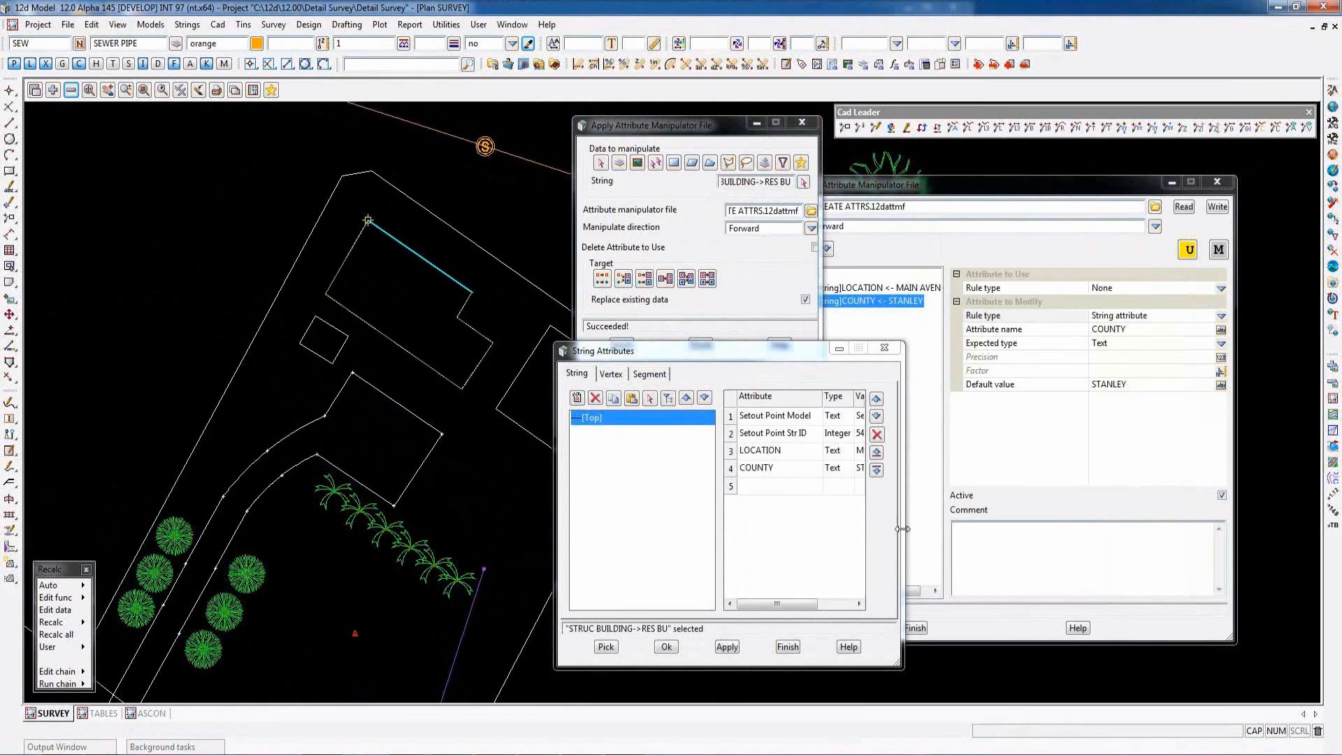
{"action": "left_click_drag", "start_coordinate": [903, 529], "coordinate": [991, 531]}
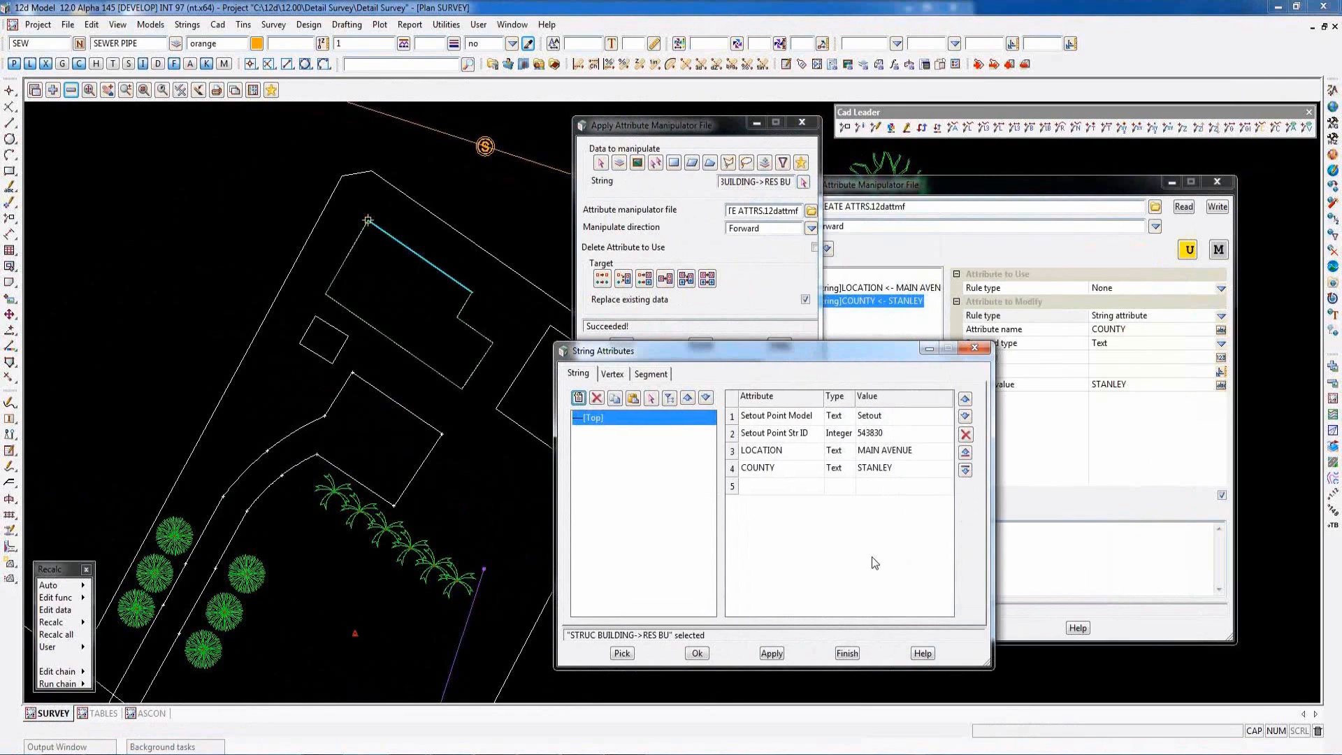
{"action": "left_click", "coordinate": [845, 653]}
- Bring the attribute manipulator file editor into full view and read CONVERT TO PIPE.12dattmf into it
{"action": "left_click", "coordinate": [884, 186]}
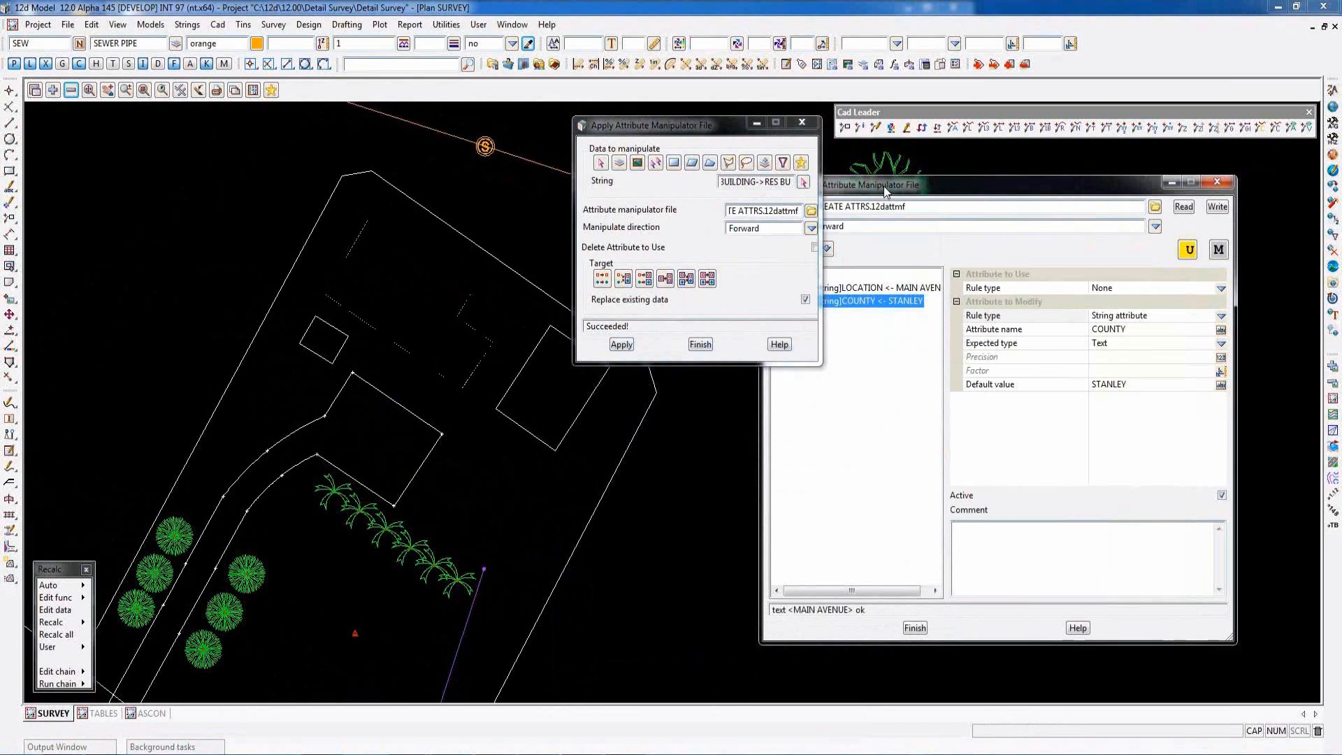
{"action": "left_click_drag", "start_coordinate": [914, 198], "coordinate": [977, 220]}
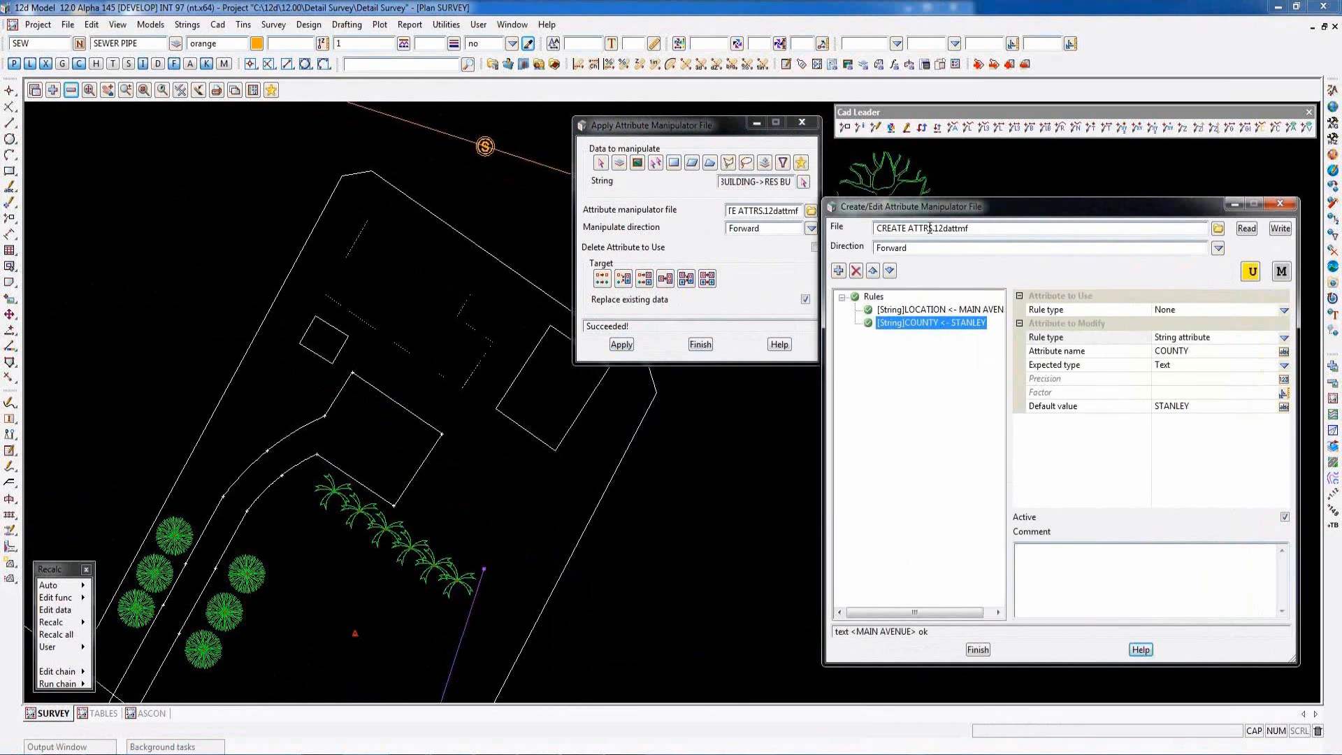
{"action": "left_click", "coordinate": [1218, 228]}
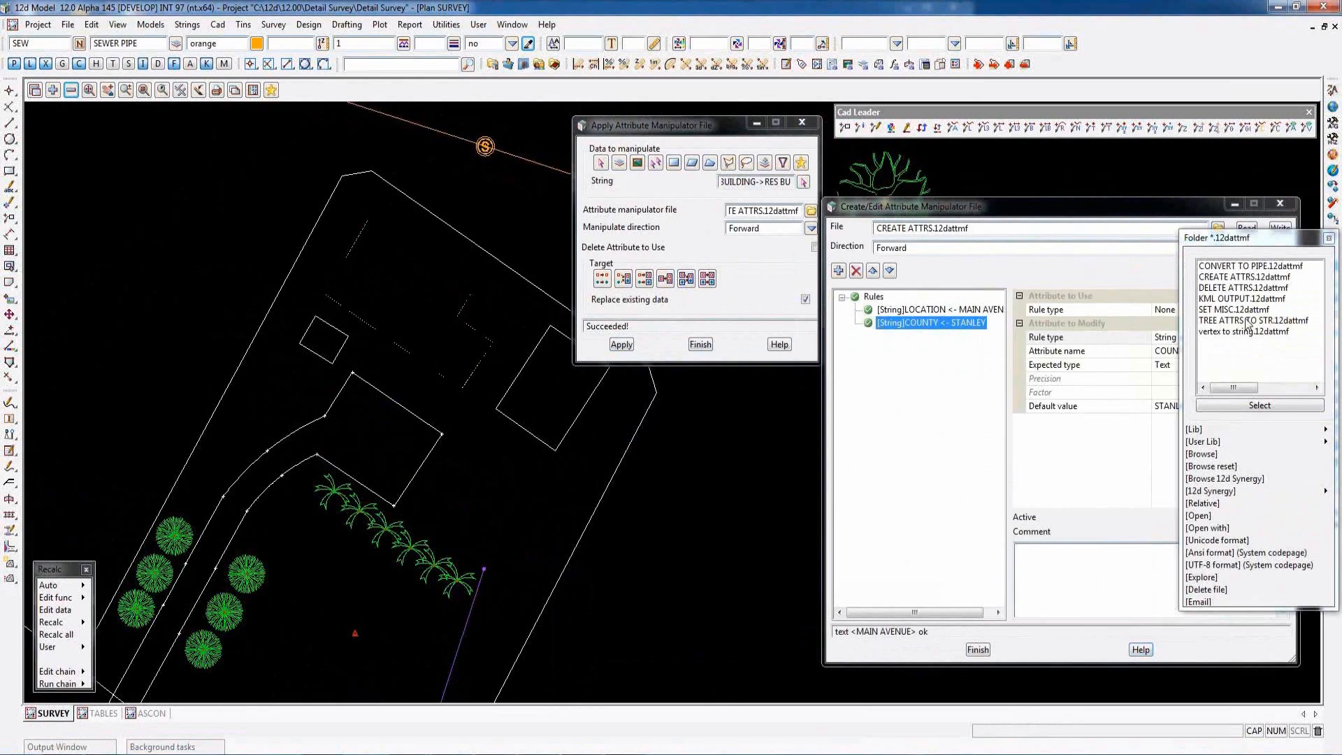
{"action": "double_click", "coordinate": [1222, 266]}
{"action": "left_click", "coordinate": [1247, 229]}
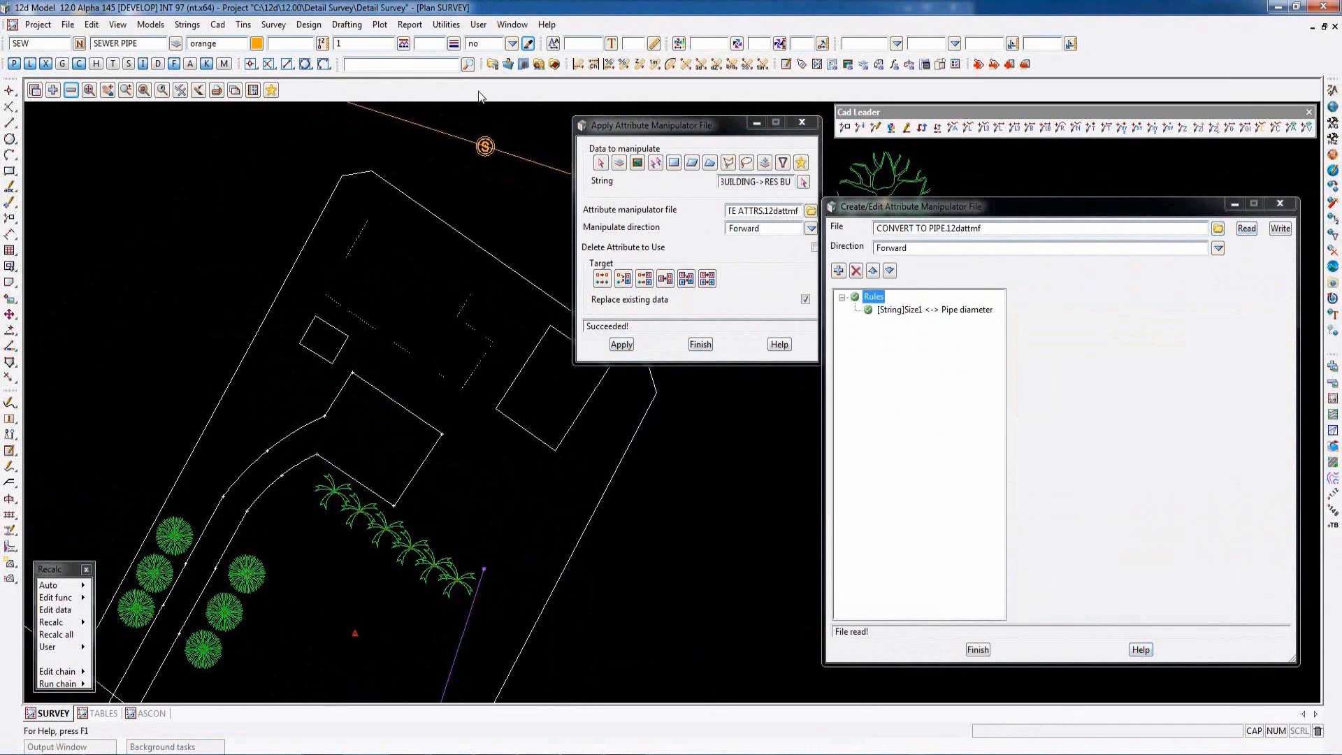
- Pick the sewer pipe string between the two manholes north of the building lot as the data to manipulate
{"action": "scroll", "coordinate": [285, 354], "scroll_direction": "down", "scroll_amount": 3}
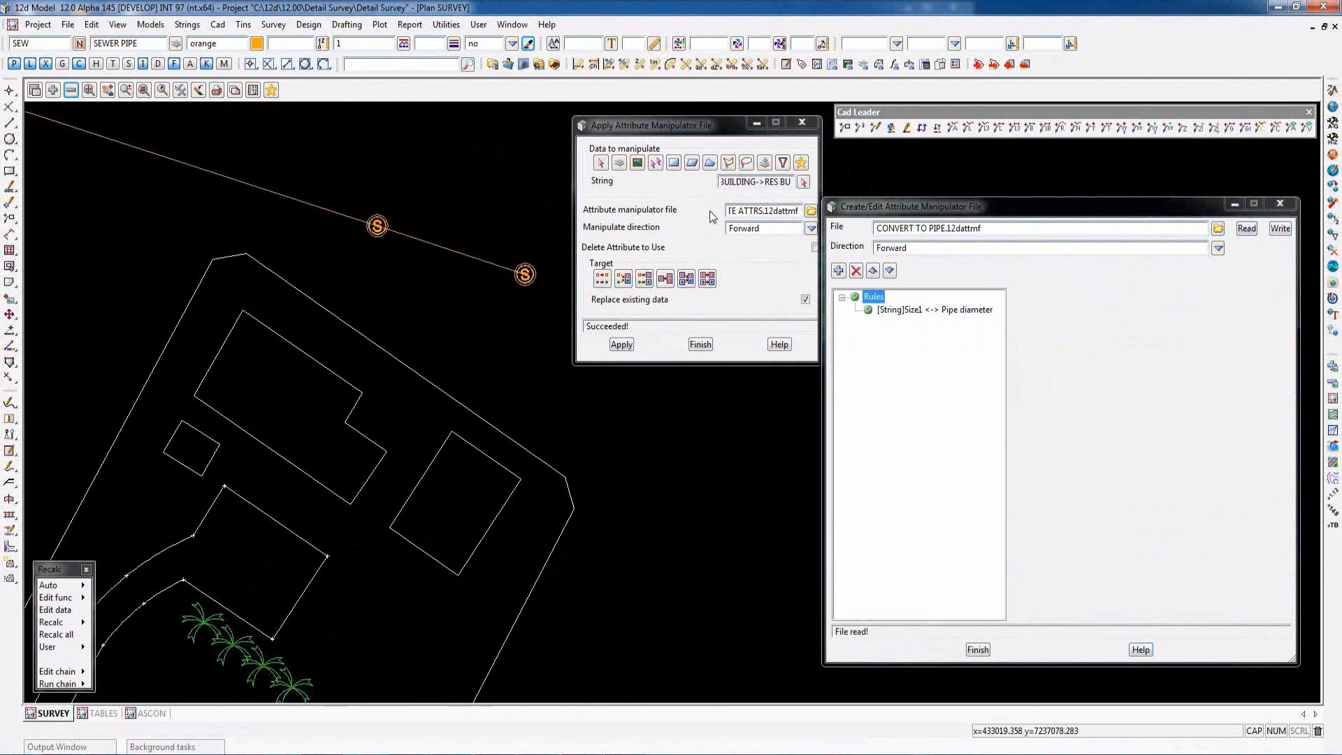
{"action": "left_click", "coordinate": [804, 183]}
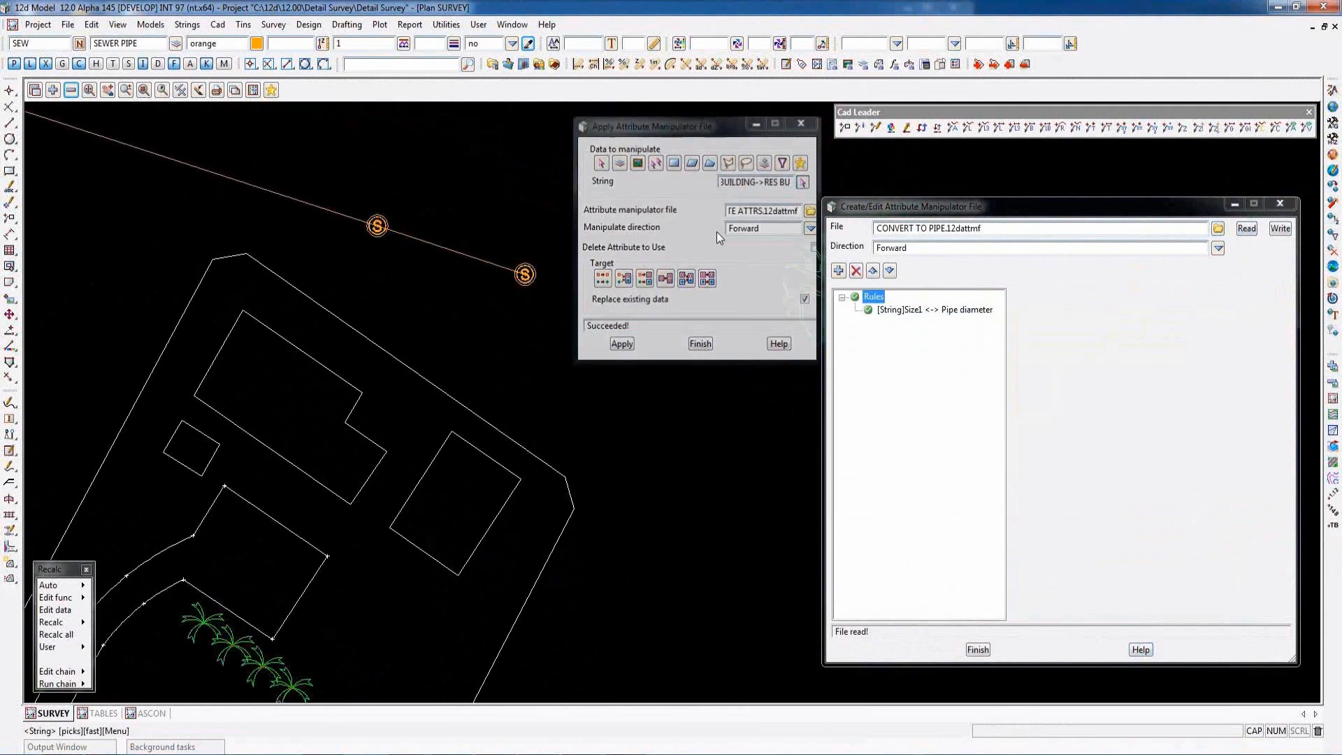
{"action": "left_click", "coordinate": [446, 248]}
{"action": "middle_click", "coordinate": [449, 250]}
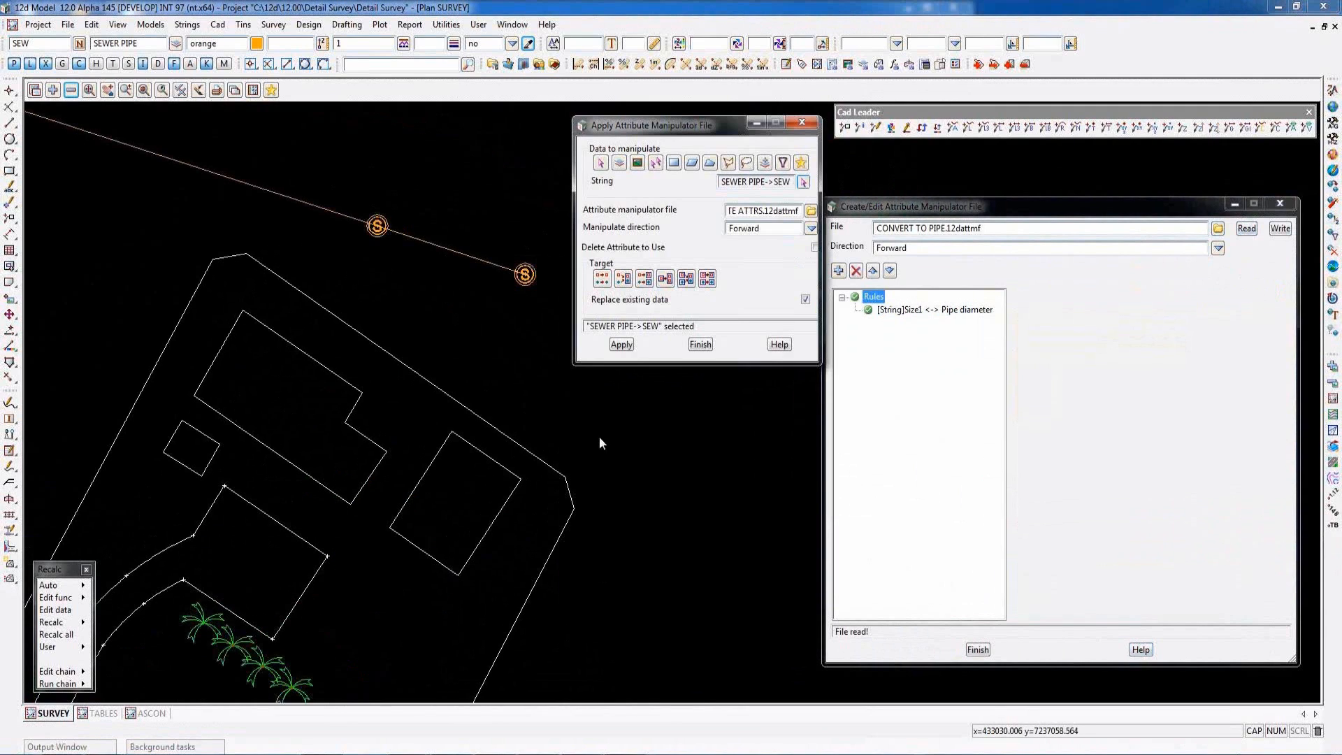
- Examine the string attributes and values of the same sewer pipe, then close the attribute list
{"action": "key", "text": "ctrl+a"}
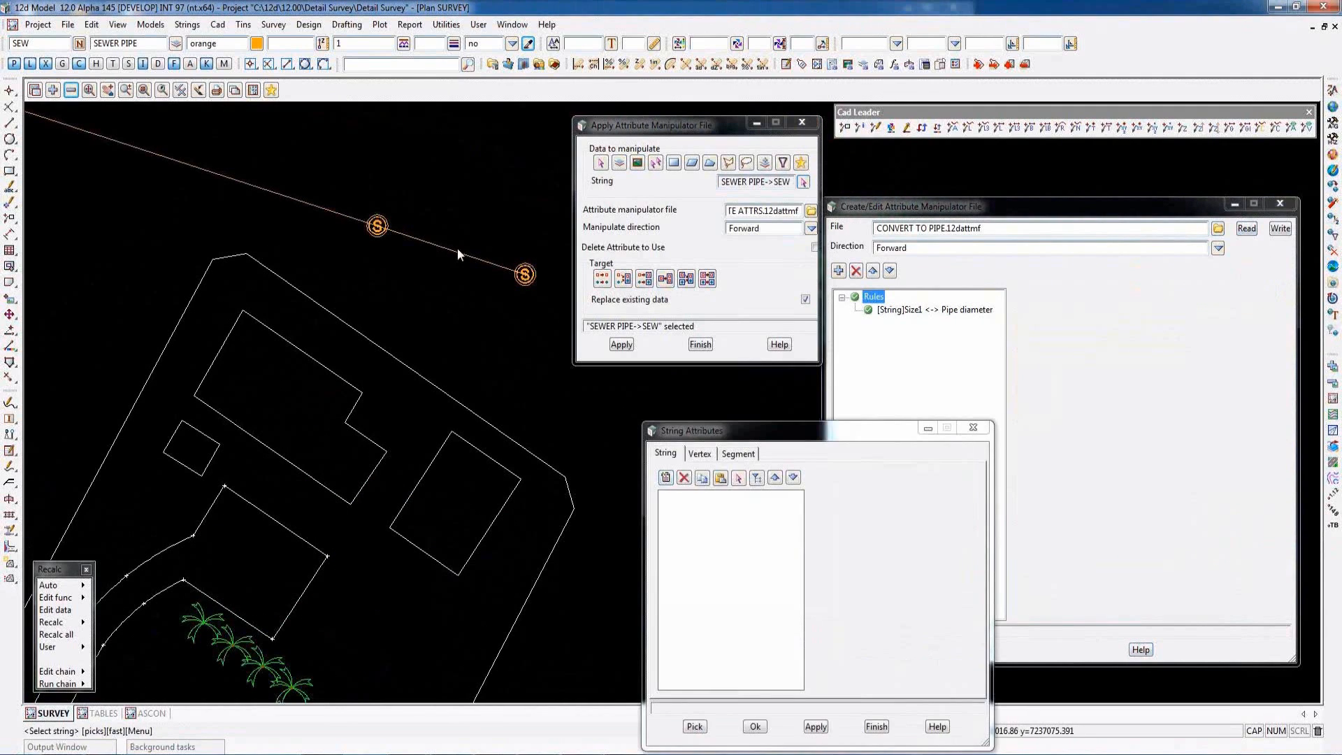
{"action": "left_click", "coordinate": [459, 251]}
{"action": "middle_click", "coordinate": [461, 252]}
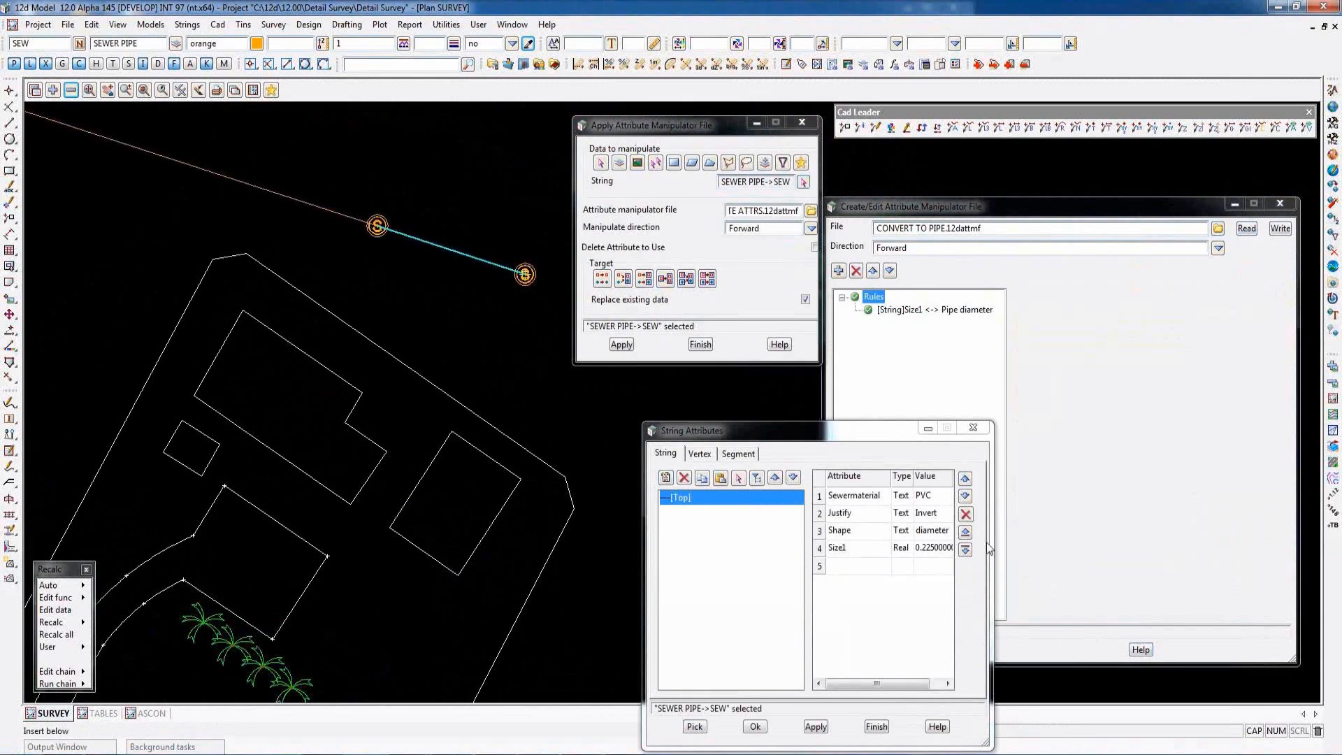
{"action": "left_click_drag", "start_coordinate": [993, 570], "coordinate": [1096, 571]}
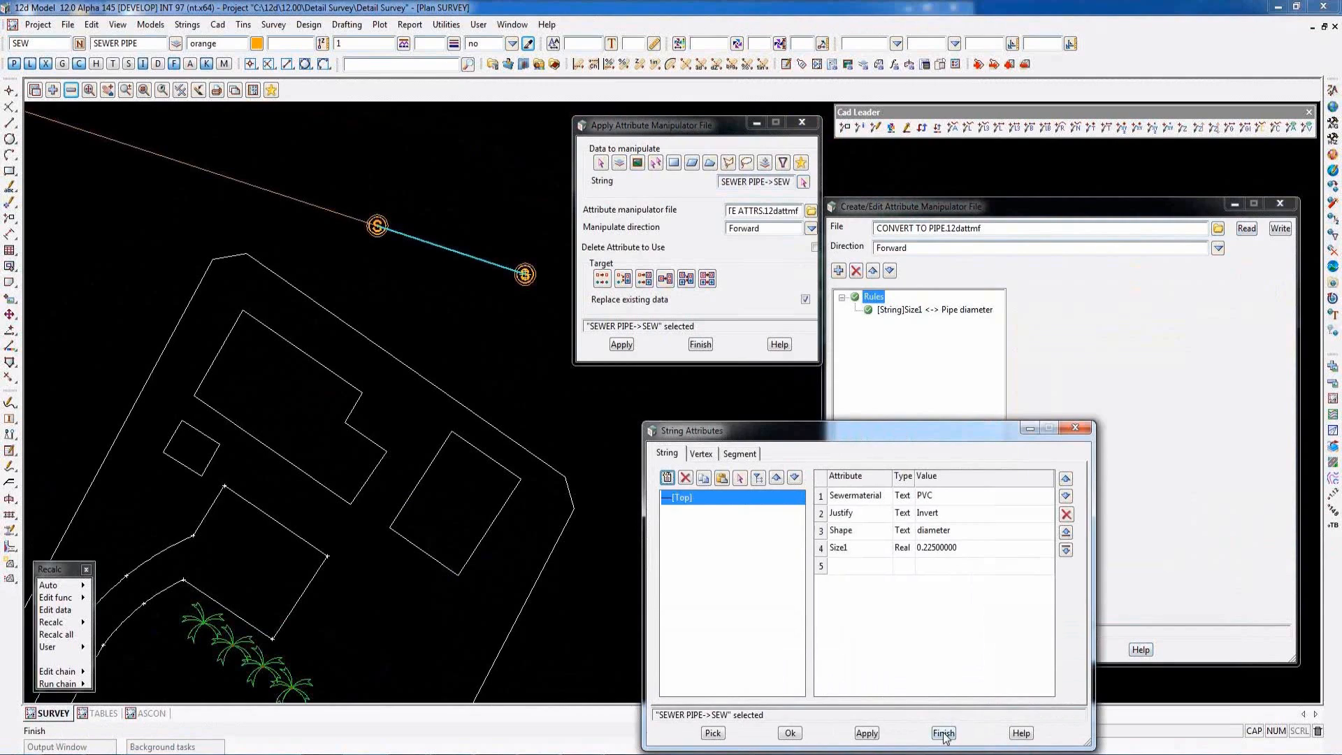
{"action": "left_click", "coordinate": [942, 732]}
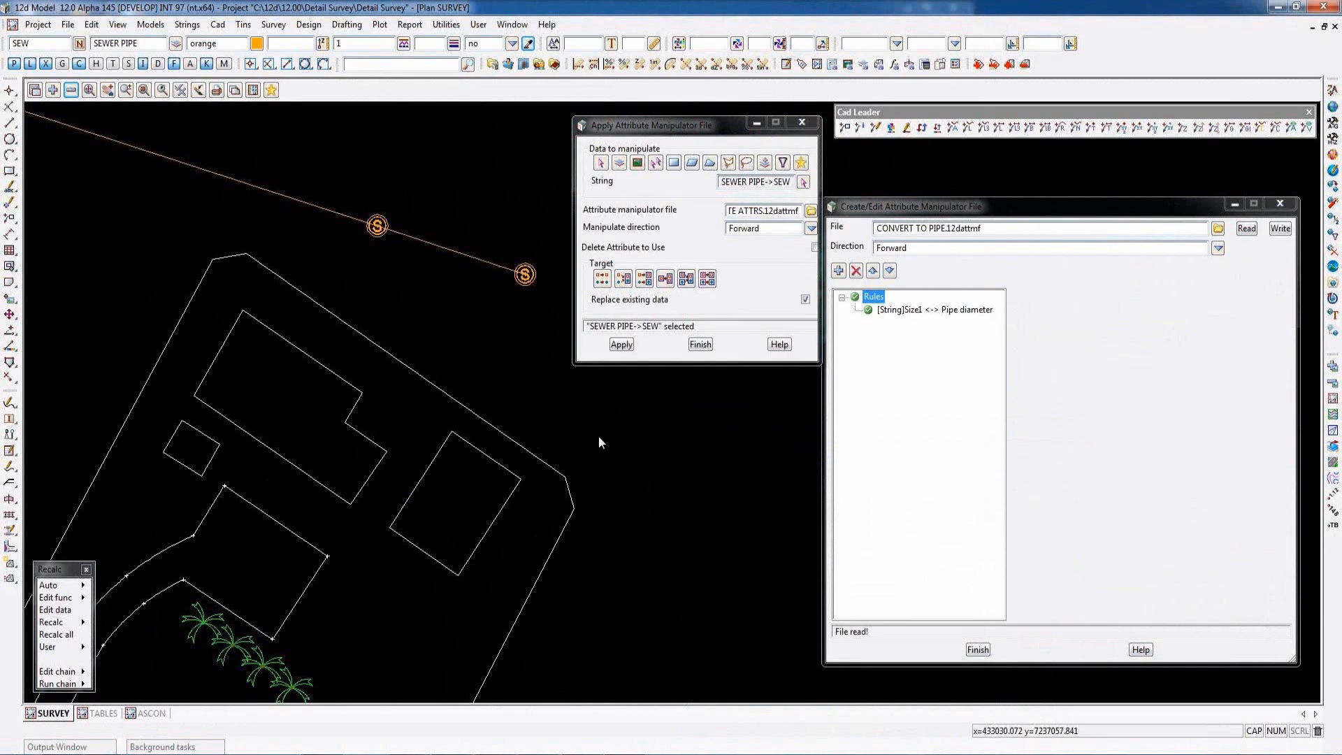
- Review the rule linking Size1 to Pipe diameter, check the sewer pipe's attributes in the Attribute Picker, and cancel the picker
{"action": "left_click", "coordinate": [933, 310]}
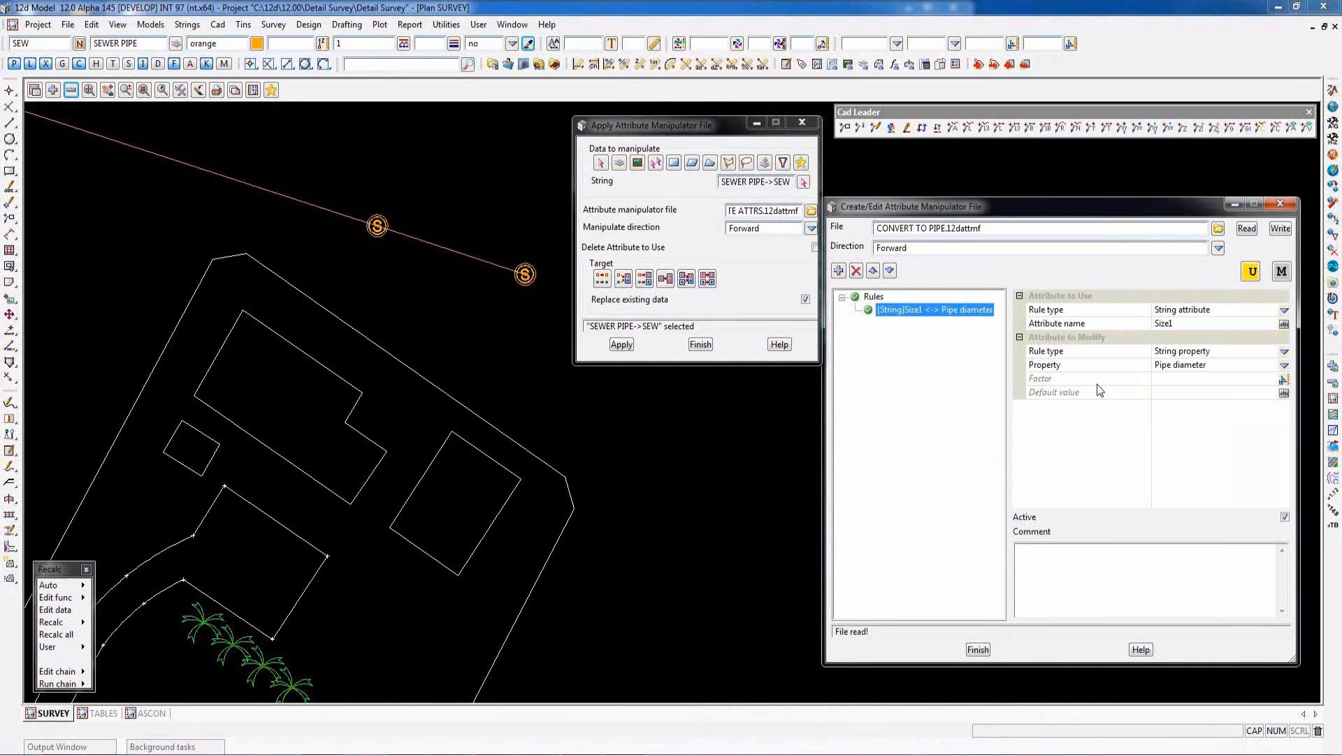
{"action": "left_click", "coordinate": [1252, 273]}
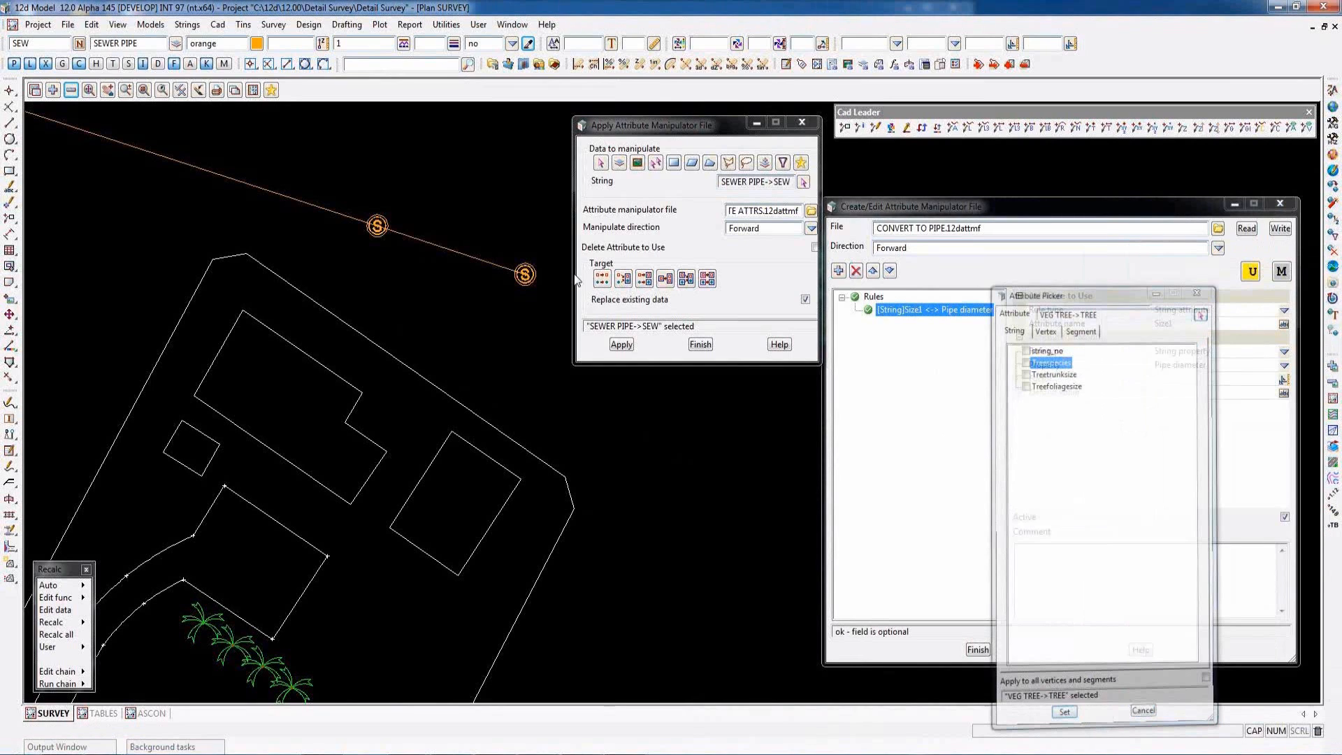
{"action": "left_click", "coordinate": [463, 254]}
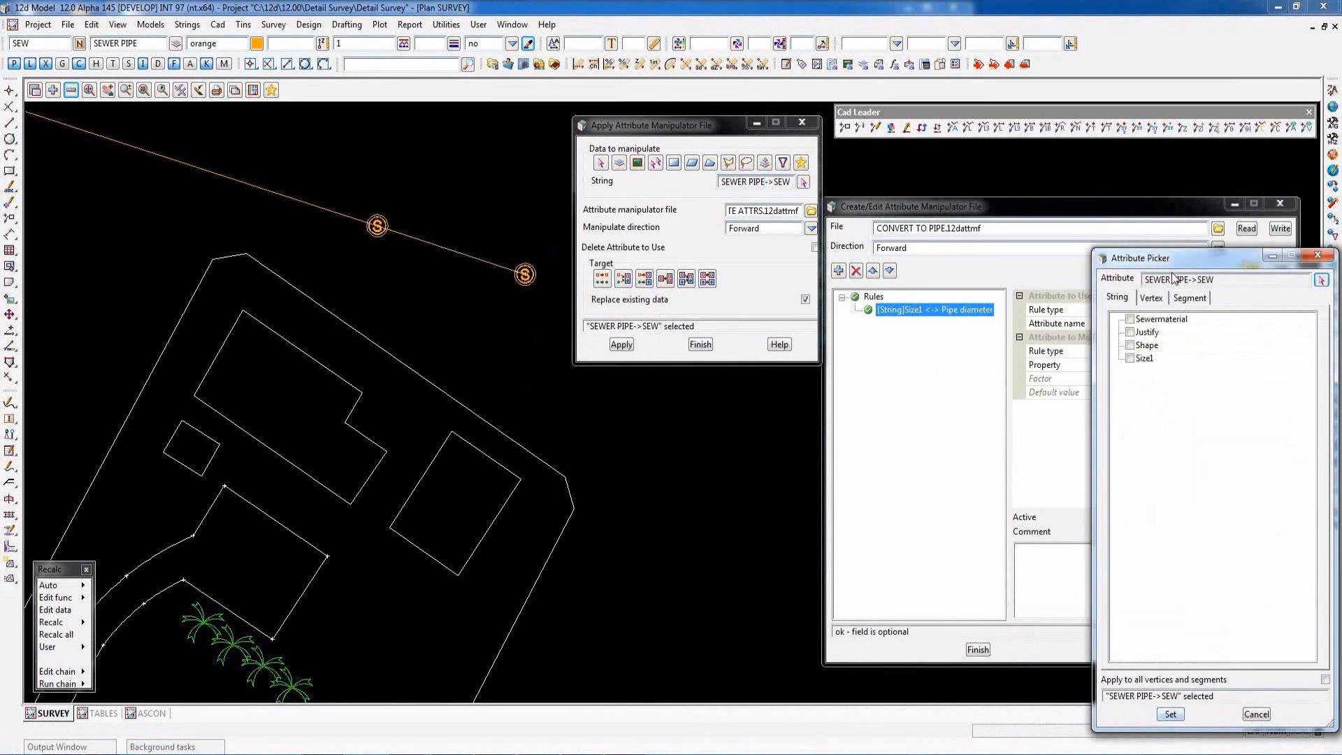
{"action": "left_click", "coordinate": [1257, 714]}
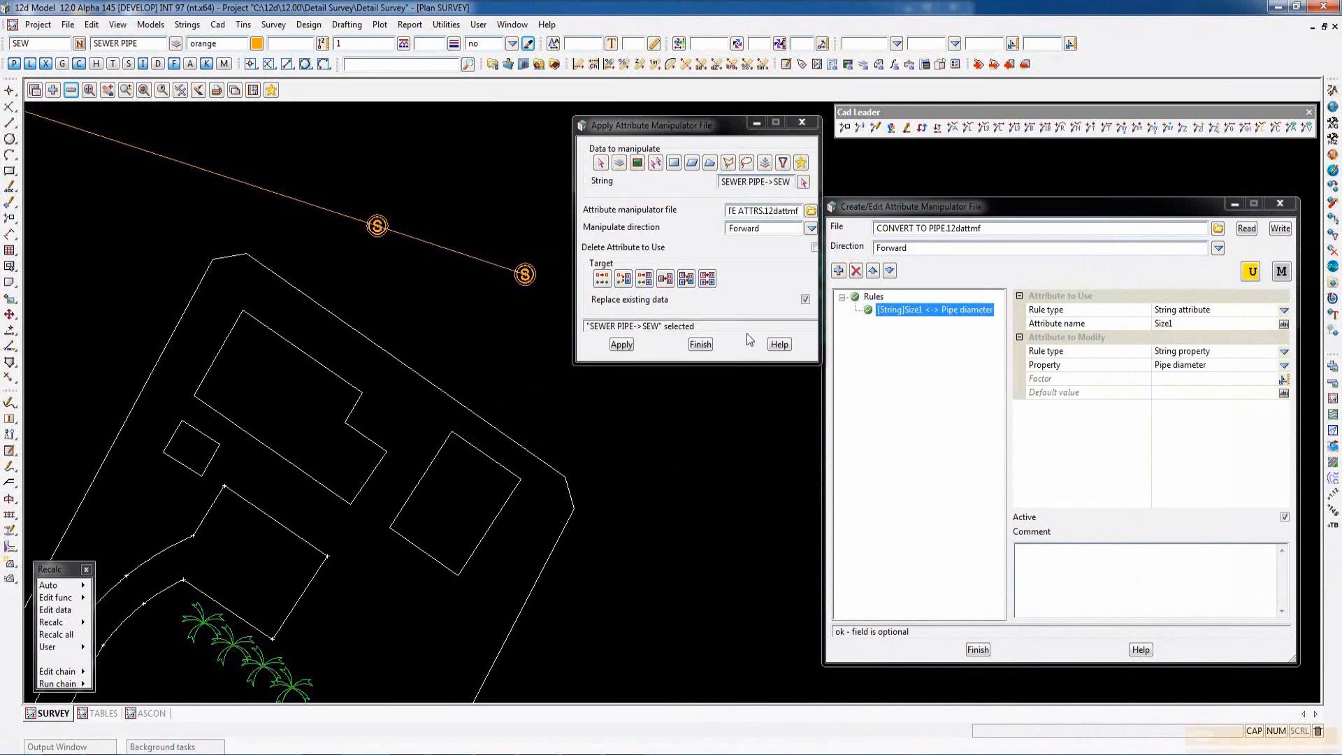
- Apply CONVERT TO PIPE.12dattmf to the picked sewer string and inspect the resulting pipe in the plan
{"action": "left_click", "coordinate": [624, 345]}
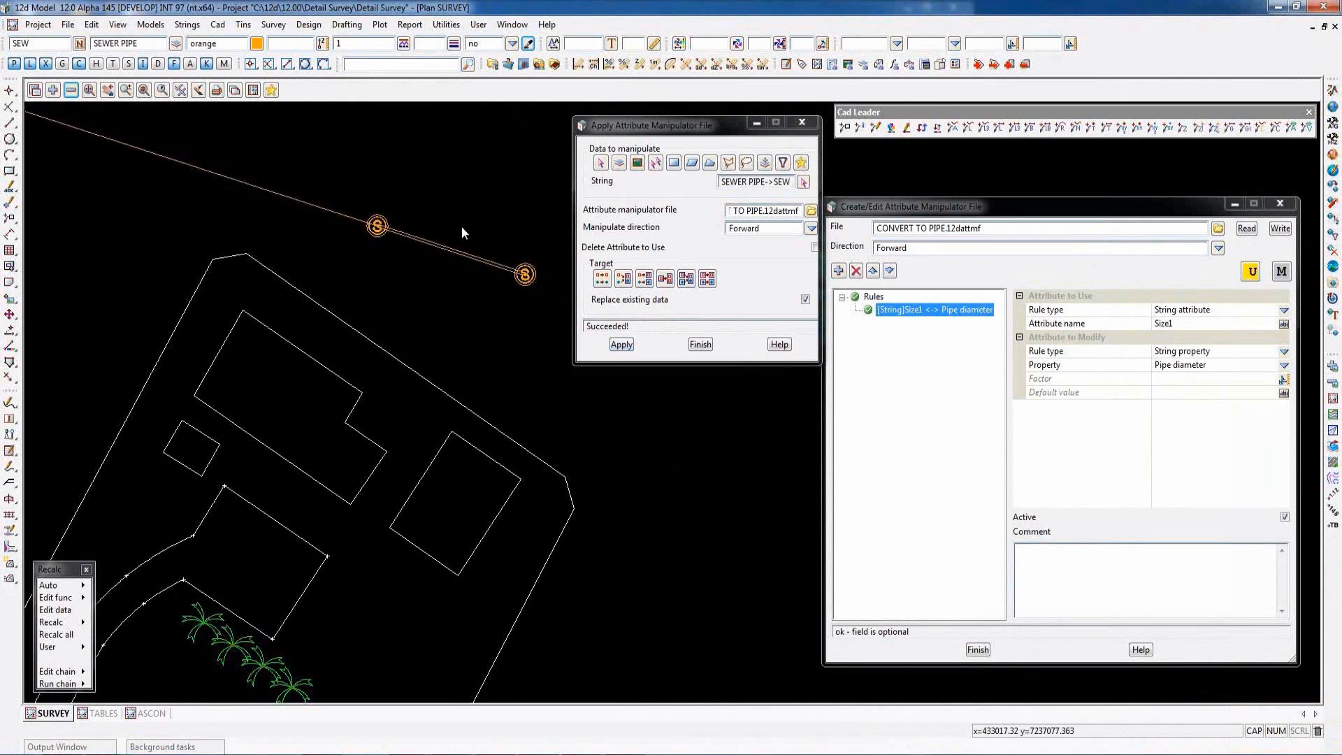
{"action": "scroll", "coordinate": [464, 227], "scroll_direction": "up", "scroll_amount": 4}
{"action": "scroll", "coordinate": [468, 325], "scroll_direction": "down", "scroll_amount": 5}
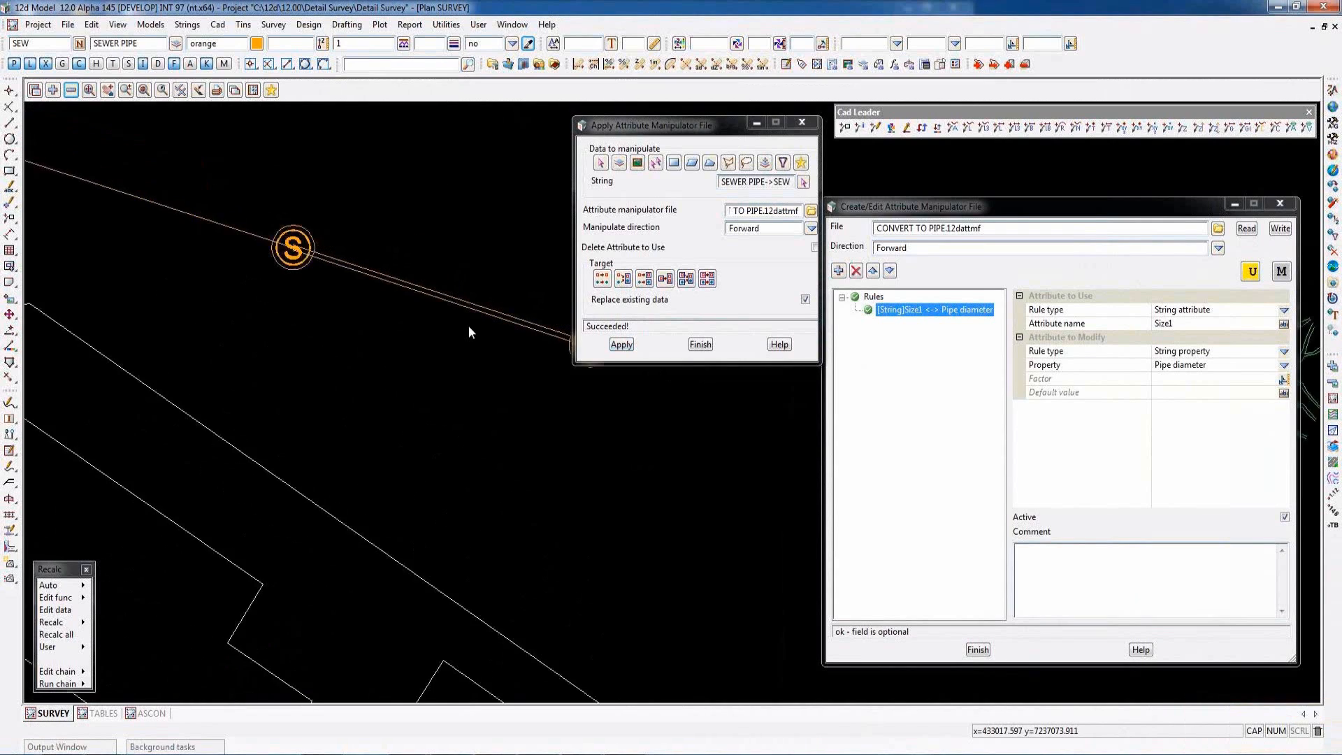
{"action": "scroll", "coordinate": [271, 238], "scroll_direction": "up", "scroll_amount": 1}
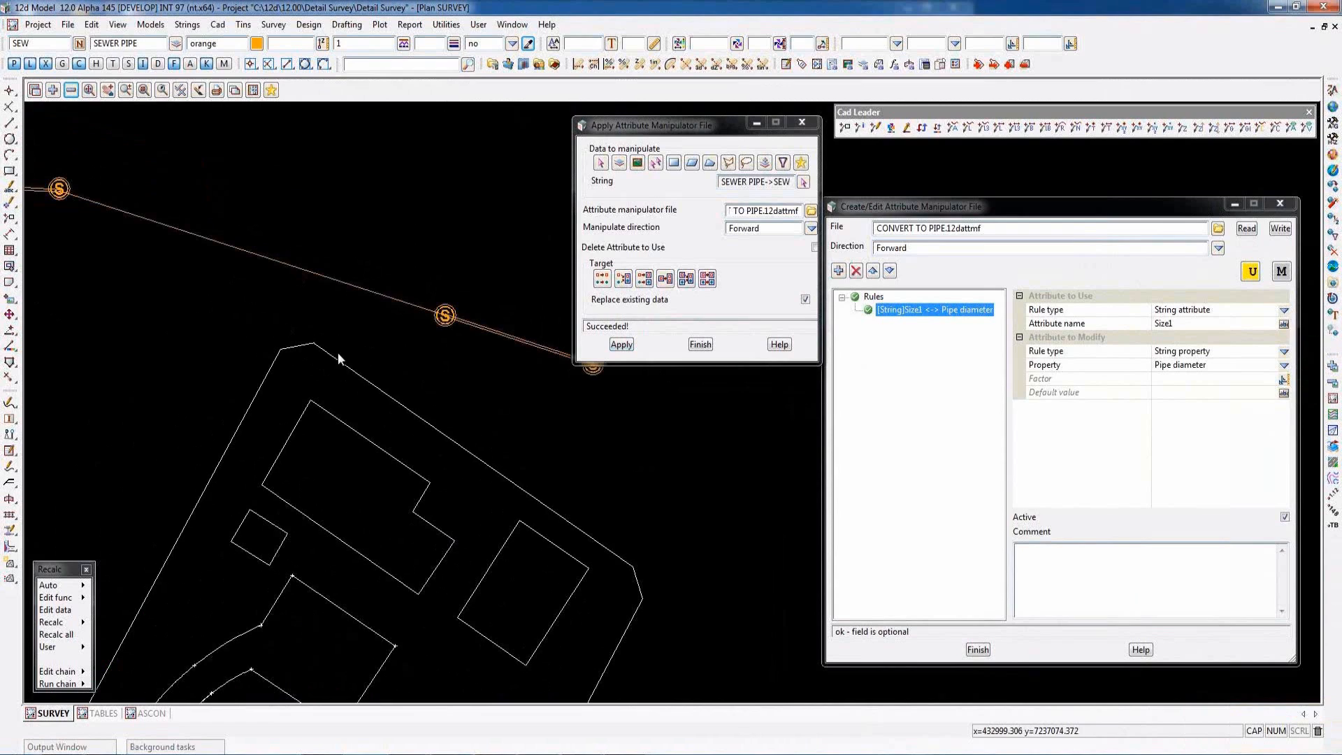
- Pick the sewer string between the two western manholes, apply CONVERT TO PIPE.12dattmf to it, and inspect the pipe in the plan
{"action": "left_click", "coordinate": [803, 182]}
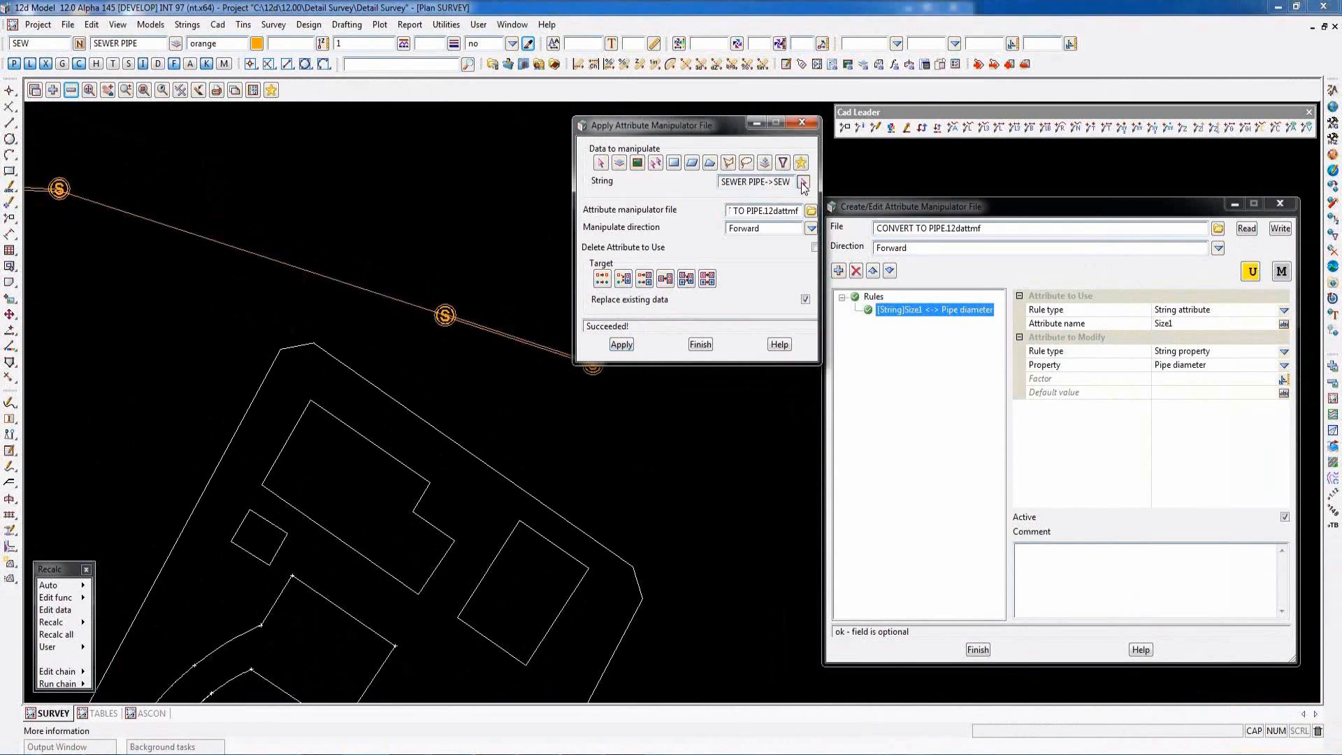
{"action": "left_click", "coordinate": [381, 293]}
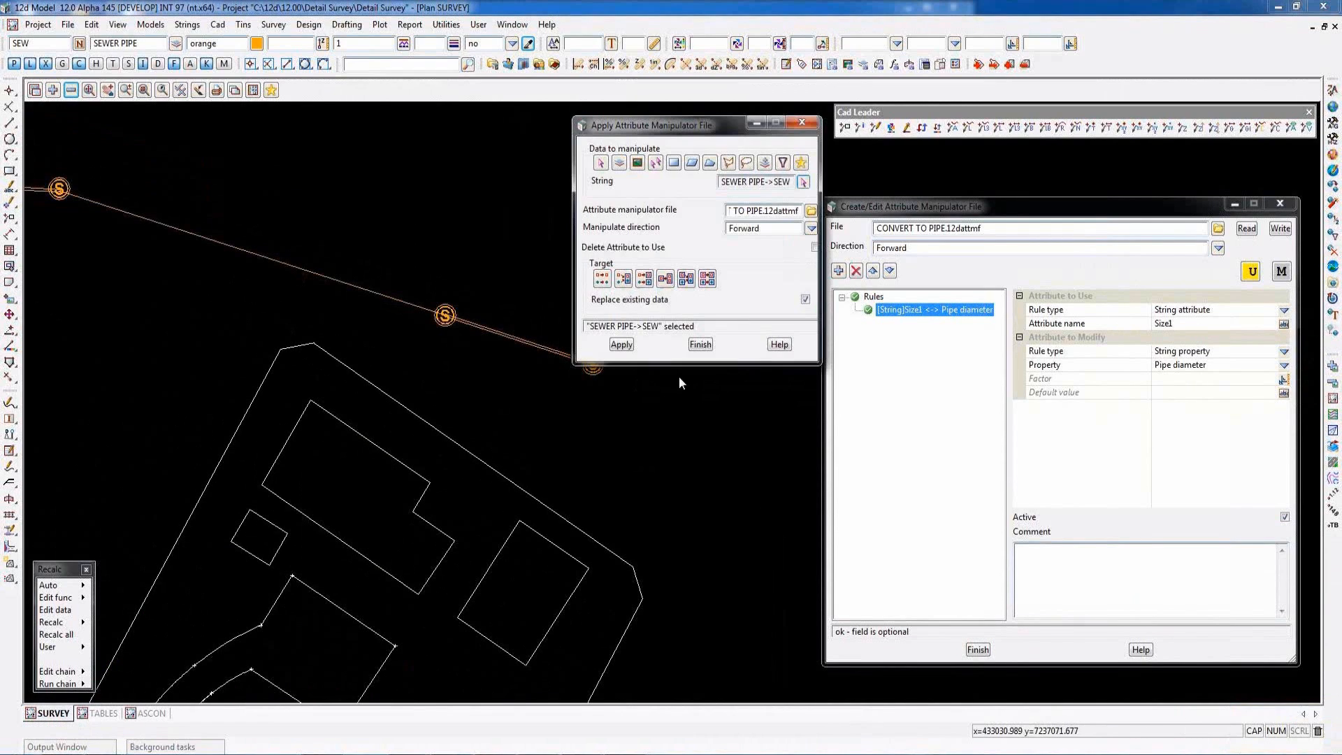
{"action": "left_click", "coordinate": [621, 345]}
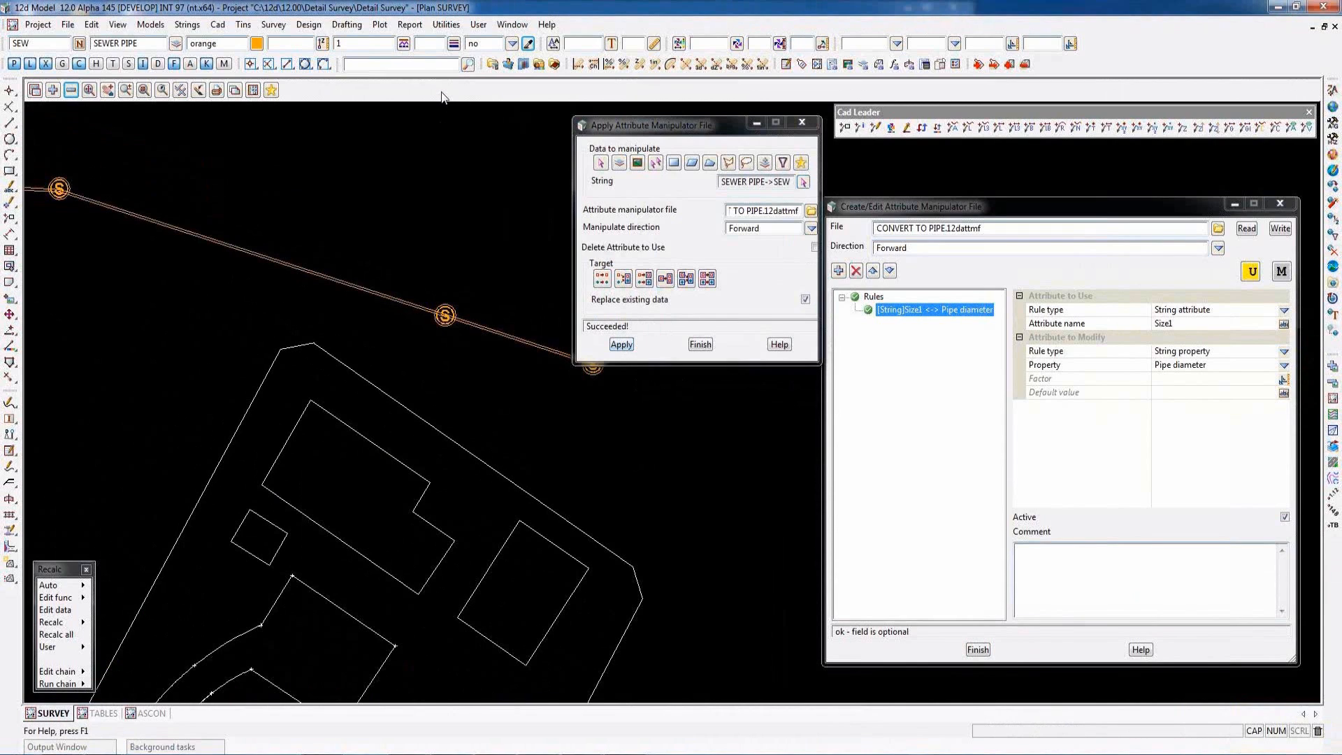
{"action": "scroll", "coordinate": [454, 298], "scroll_direction": "down", "scroll_amount": 5}
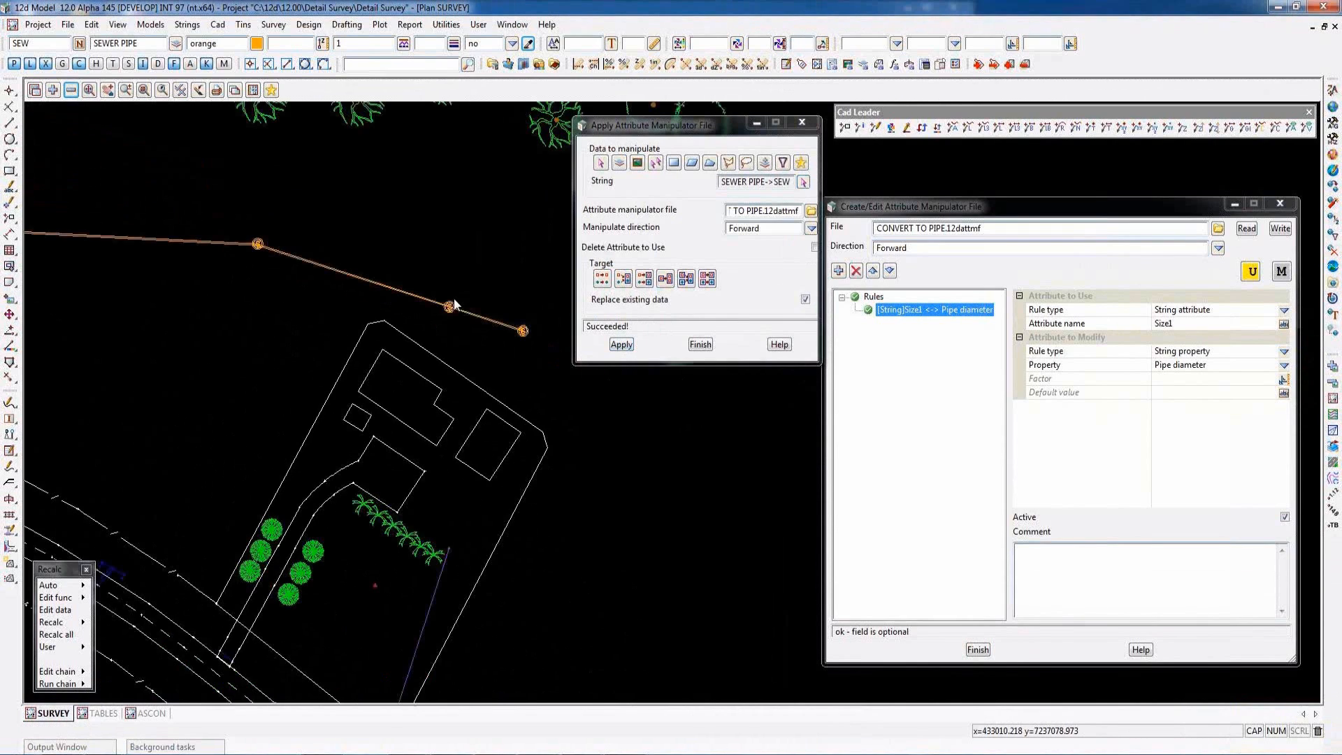
{"action": "scroll", "coordinate": [455, 329], "scroll_direction": "up", "scroll_amount": 6}
{"action": "scroll", "coordinate": [482, 360], "scroll_direction": "down", "scroll_amount": 4}
{"action": "scroll", "coordinate": [485, 355], "scroll_direction": "up", "scroll_amount": 3}
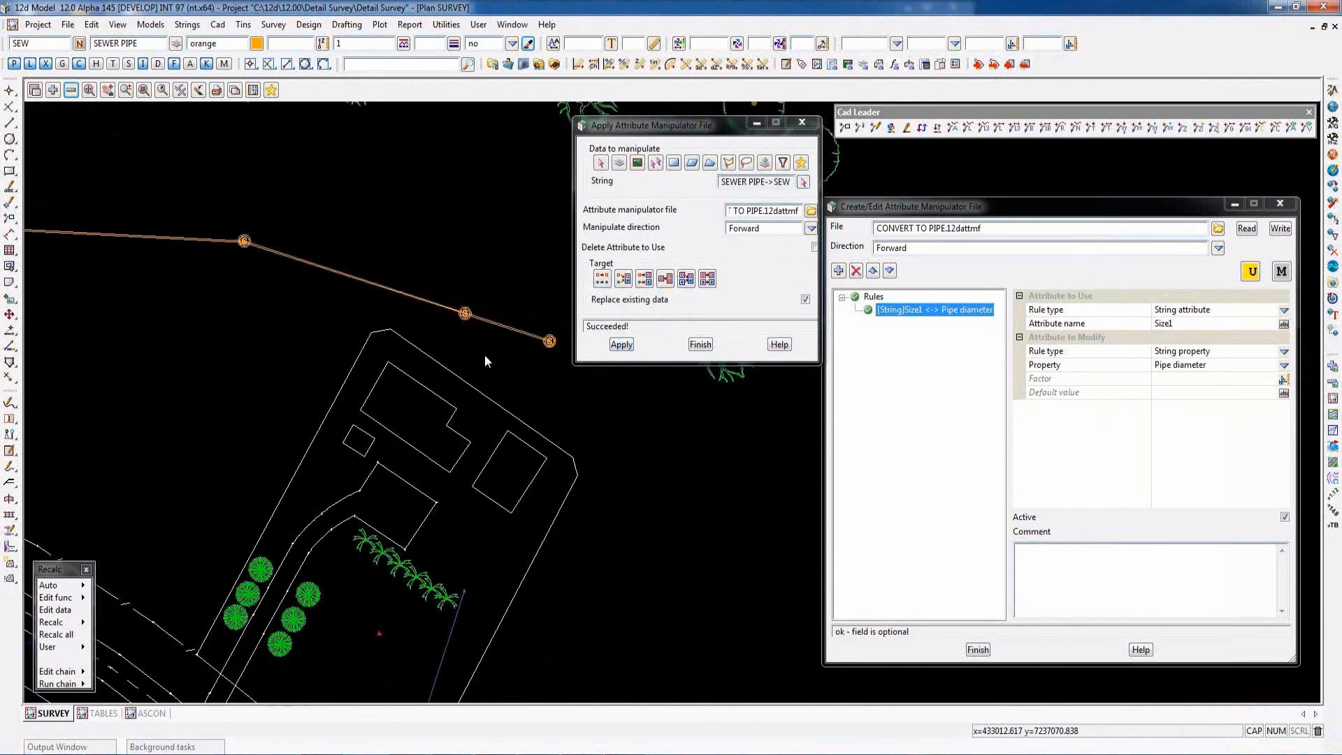
{"action": "scroll", "coordinate": [454, 514], "scroll_direction": "up", "scroll_amount": 2}
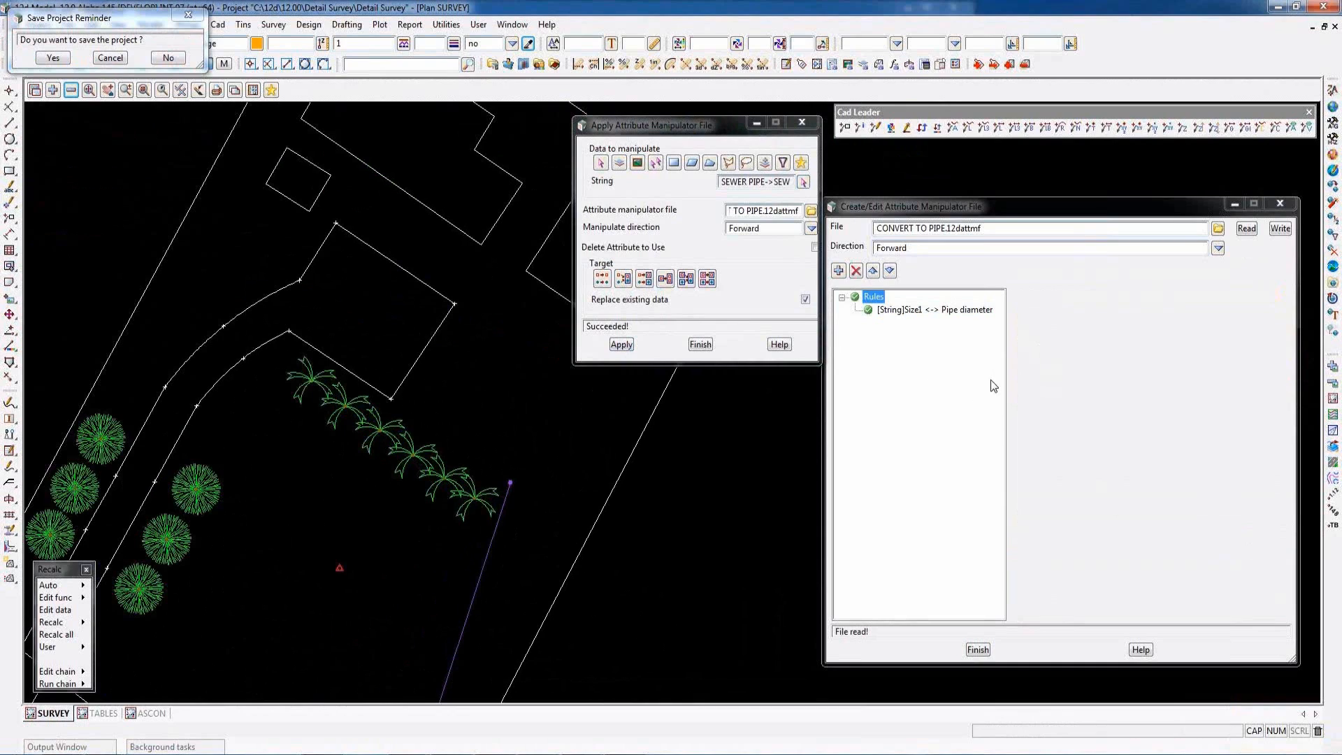
- Load SET MISC.12dattmf into the rule editor and review the rule linking vertex 8's Type to the SURFACE TYPE string attribute
{"action": "left_click", "coordinate": [1218, 228]}
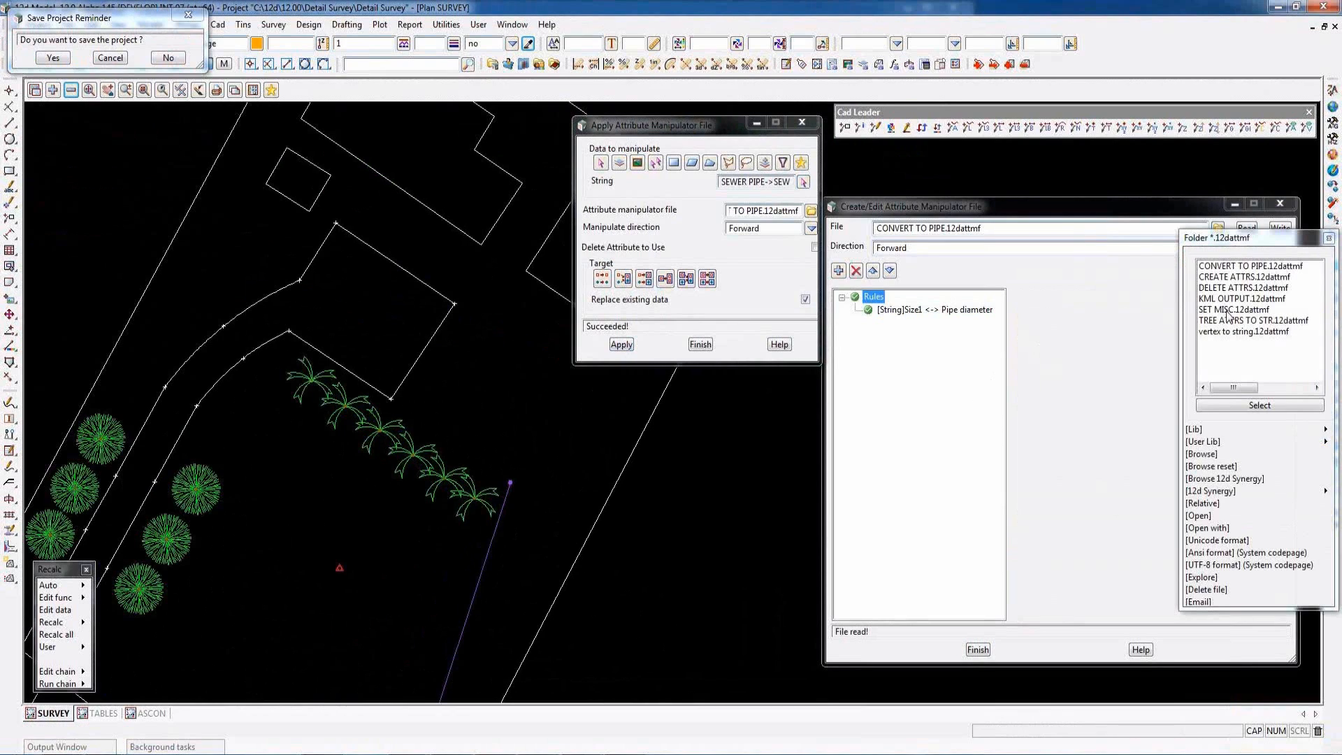
{"action": "double_click", "coordinate": [1228, 310]}
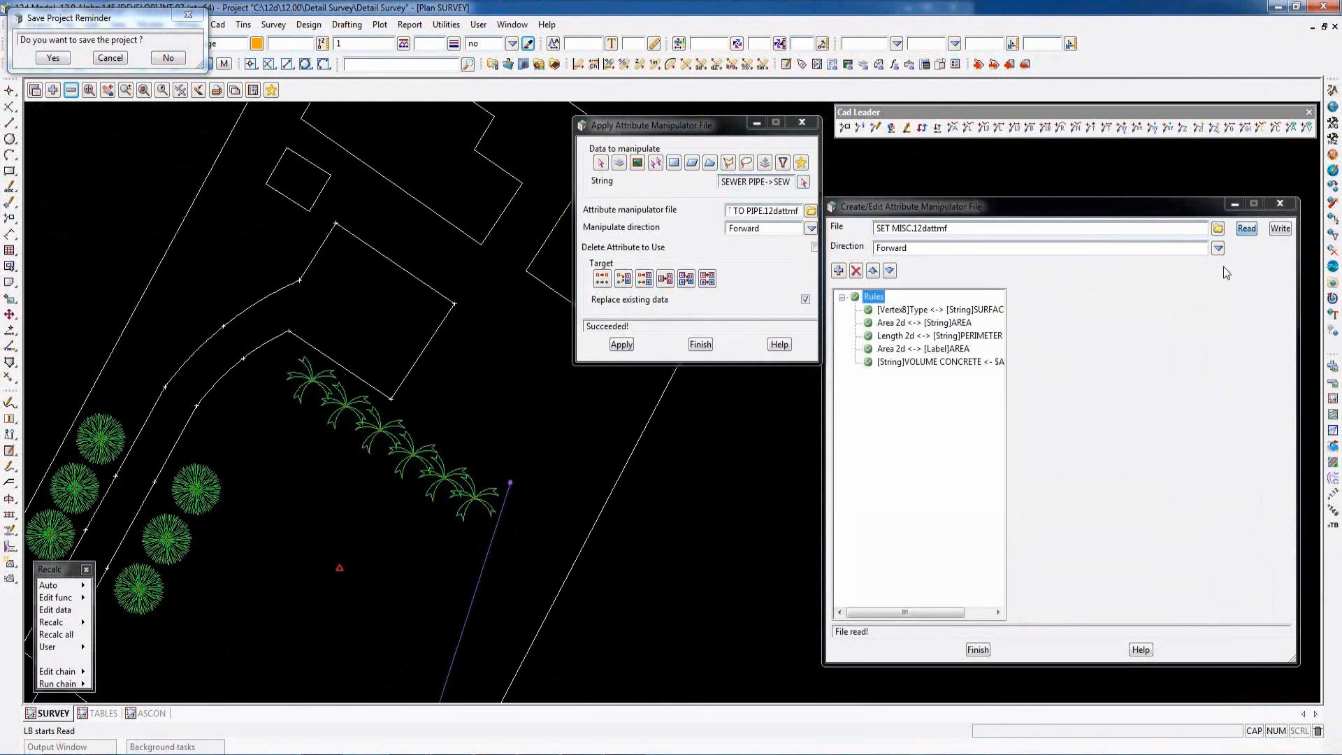
{"action": "left_click", "coordinate": [918, 309]}
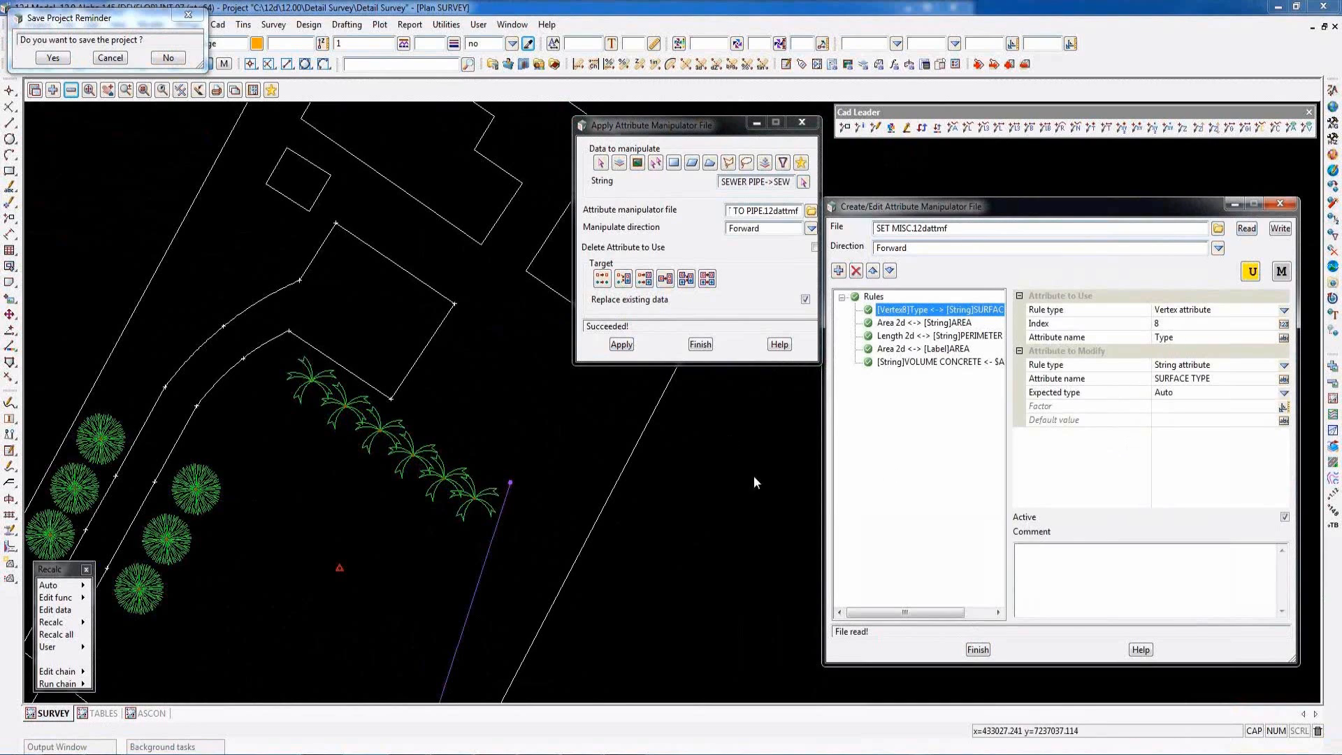
- Examine the attributes of vertex 8 on the driveway string, then close the attribute list
{"action": "key", "text": "a"}
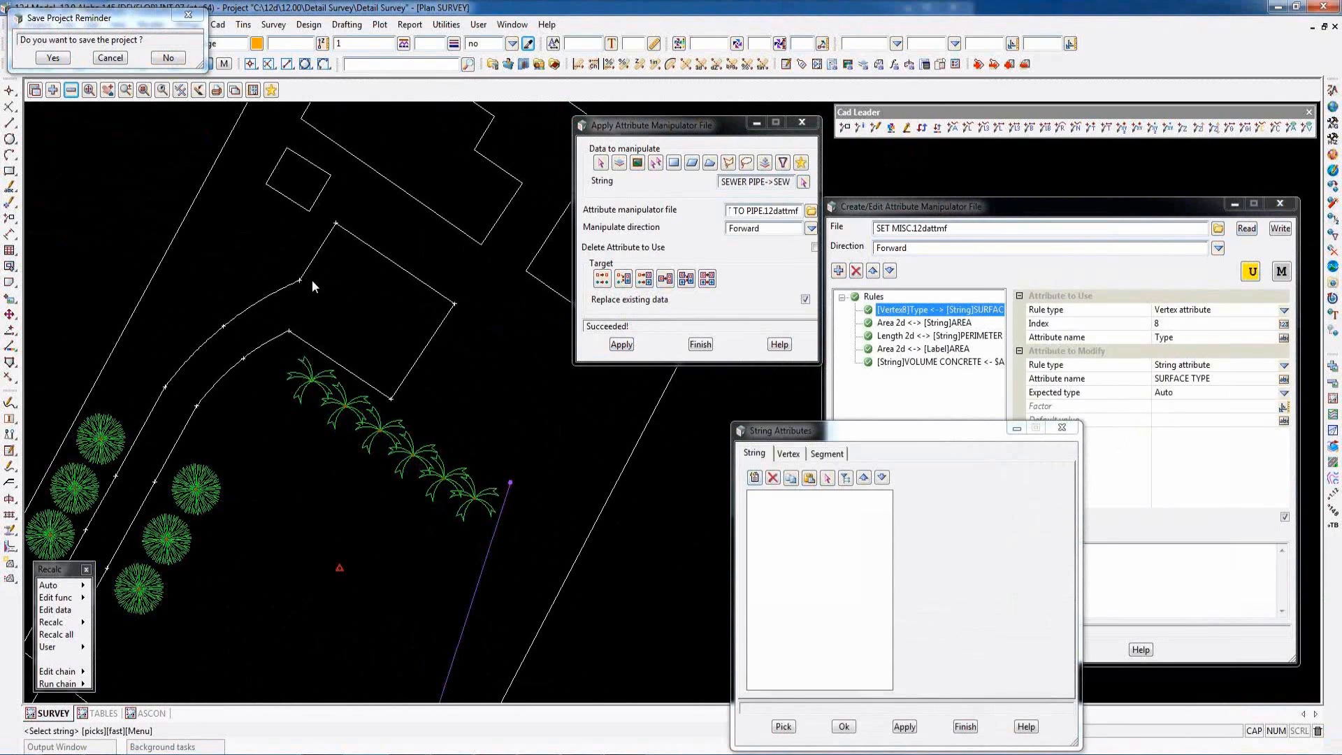
{"action": "left_click", "coordinate": [299, 280]}
{"action": "left_click", "coordinate": [789, 454]}
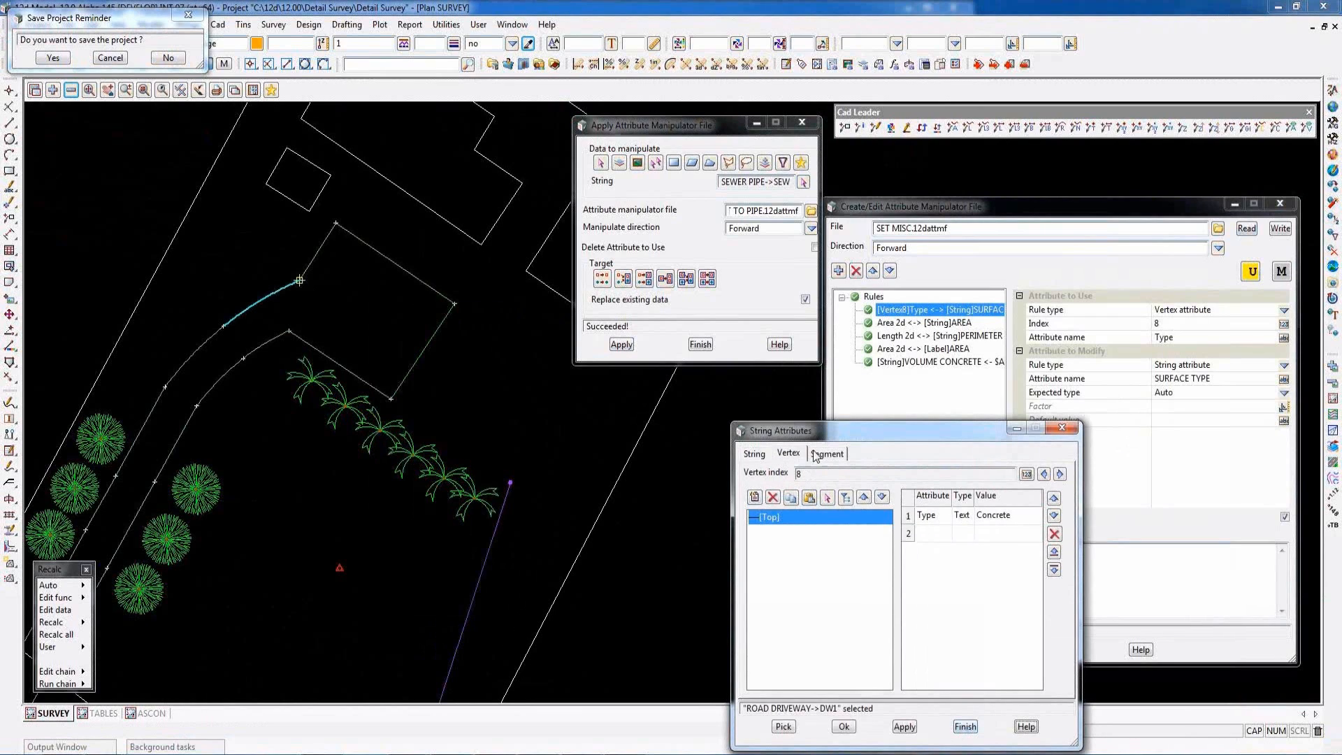
{"action": "left_click", "coordinate": [964, 728]}
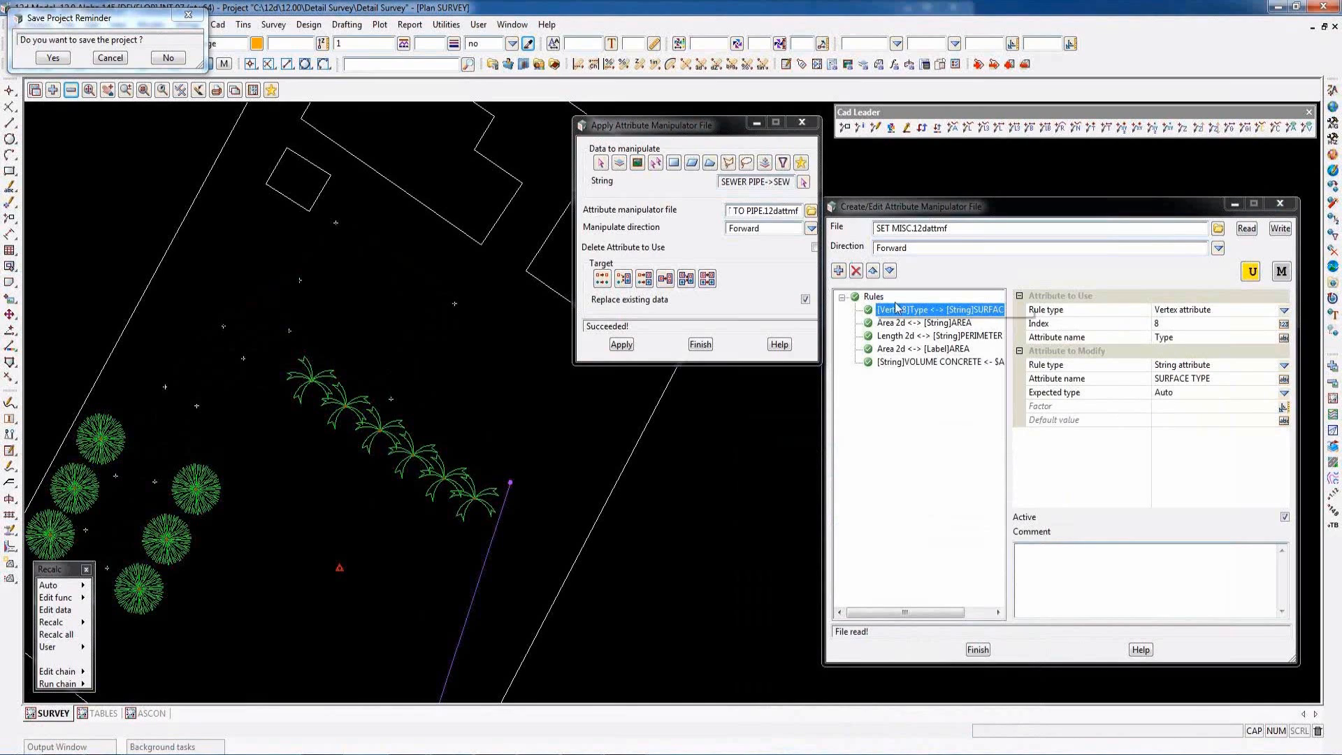
- Review the AREA, PERIMETER, area label and VOLUME CONCRETE rules, including the choices available for the label rule's string property
{"action": "left_click", "coordinate": [892, 324]}
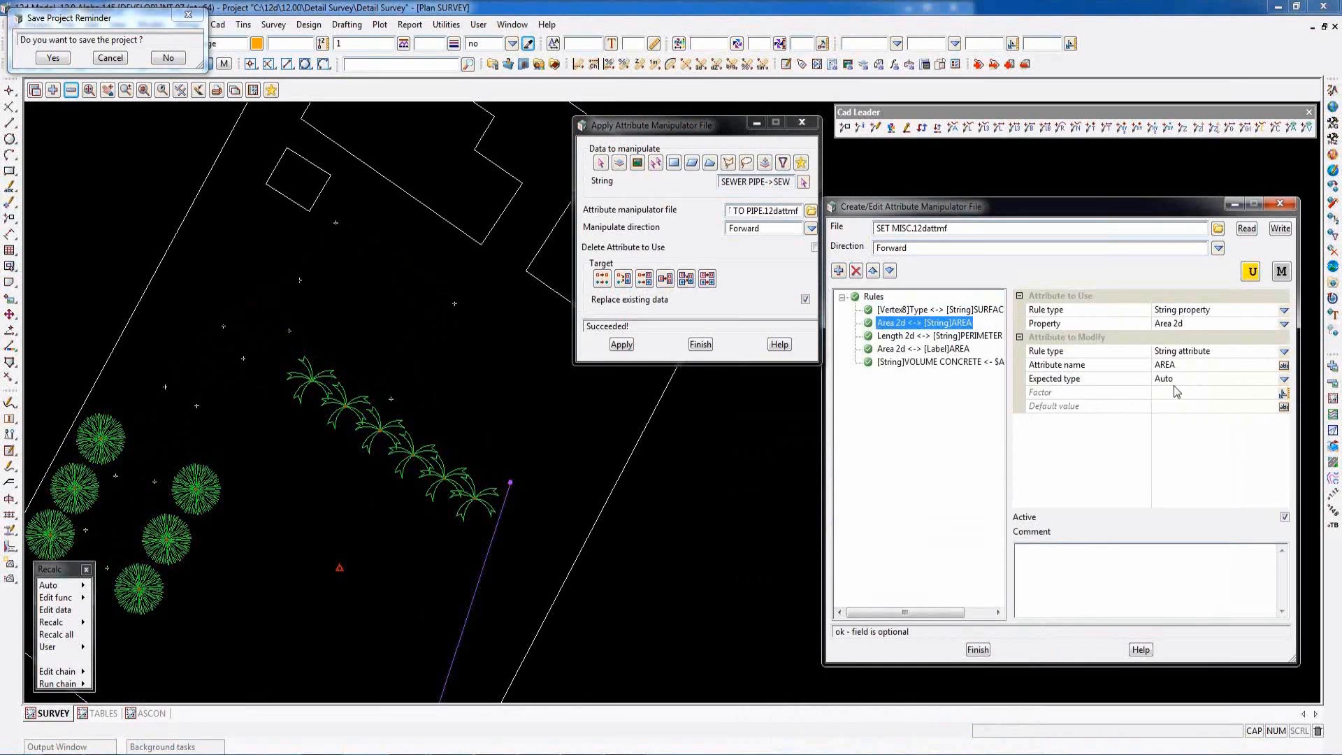
{"action": "left_click", "coordinate": [934, 337]}
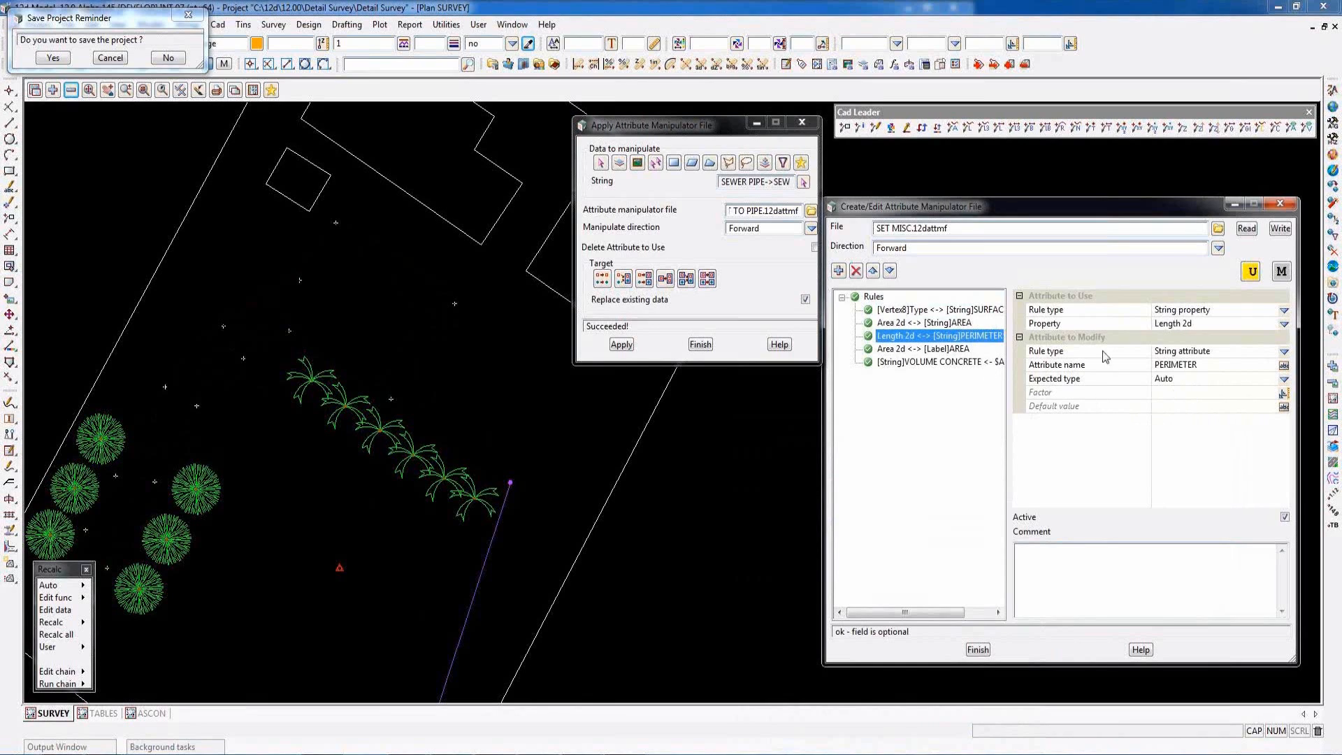
{"action": "left_click", "coordinate": [401, 91]}
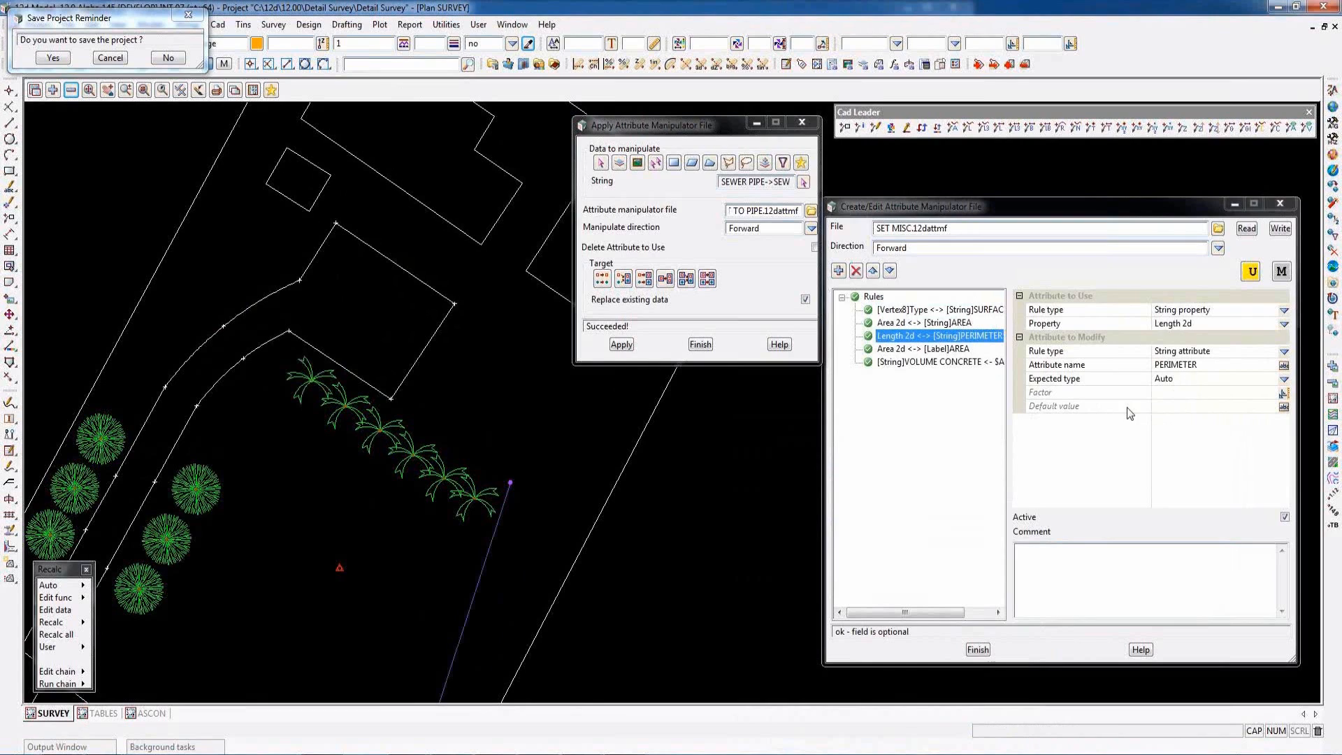
{"action": "left_click", "coordinate": [938, 351]}
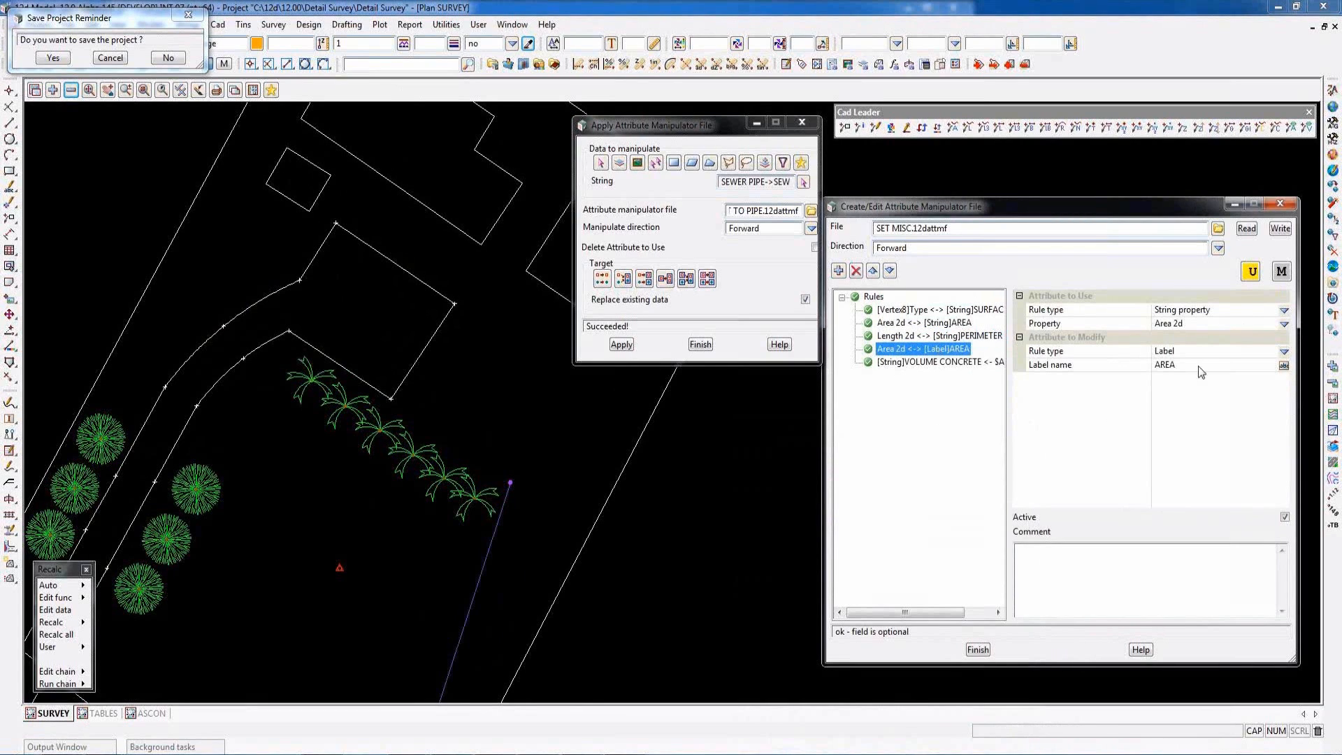
{"action": "left_click", "coordinate": [1284, 325]}
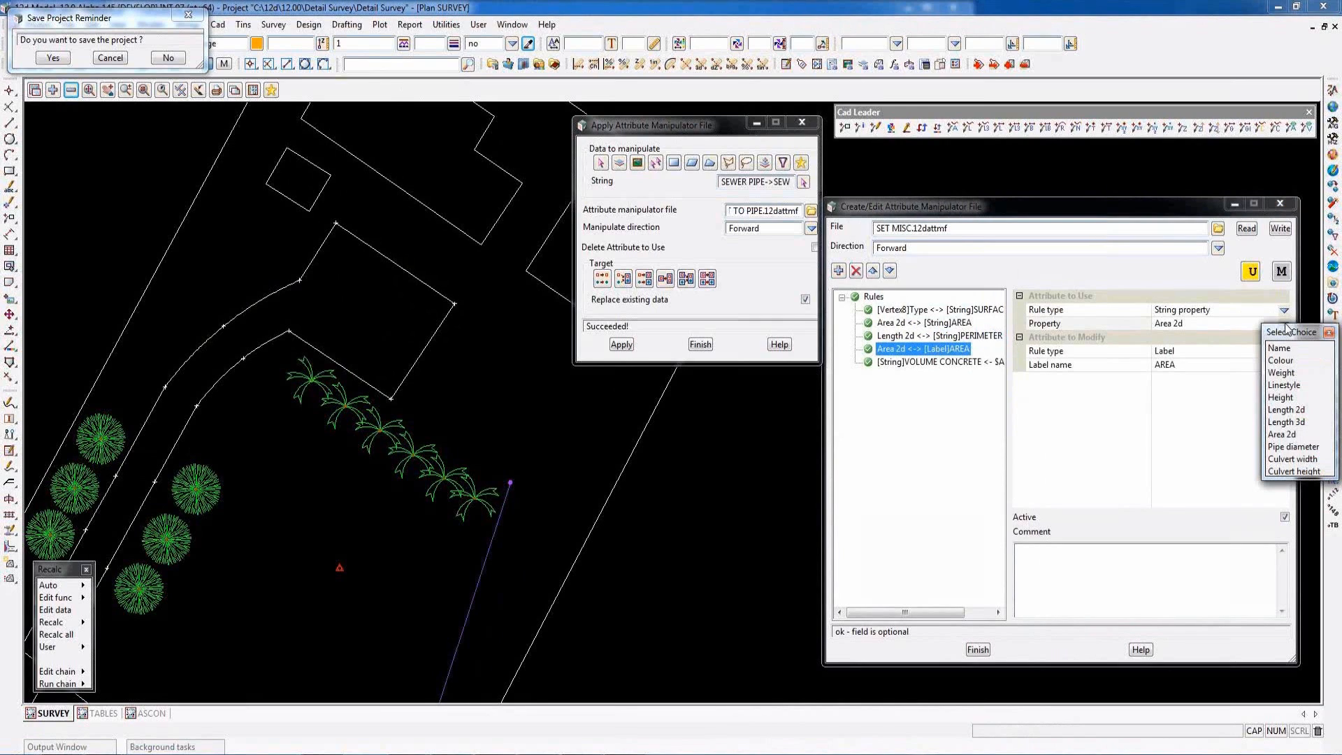
{"action": "left_click", "coordinate": [1328, 332]}
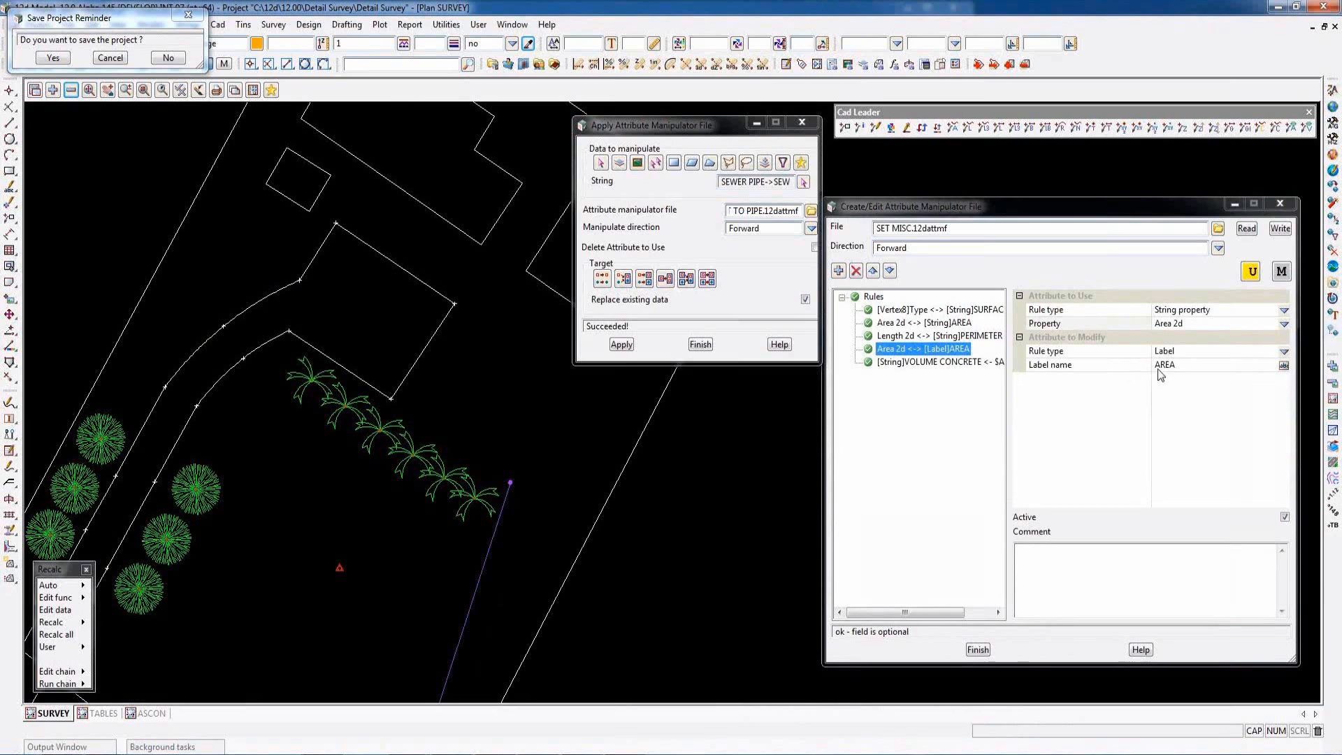
{"action": "left_click", "coordinate": [918, 362]}
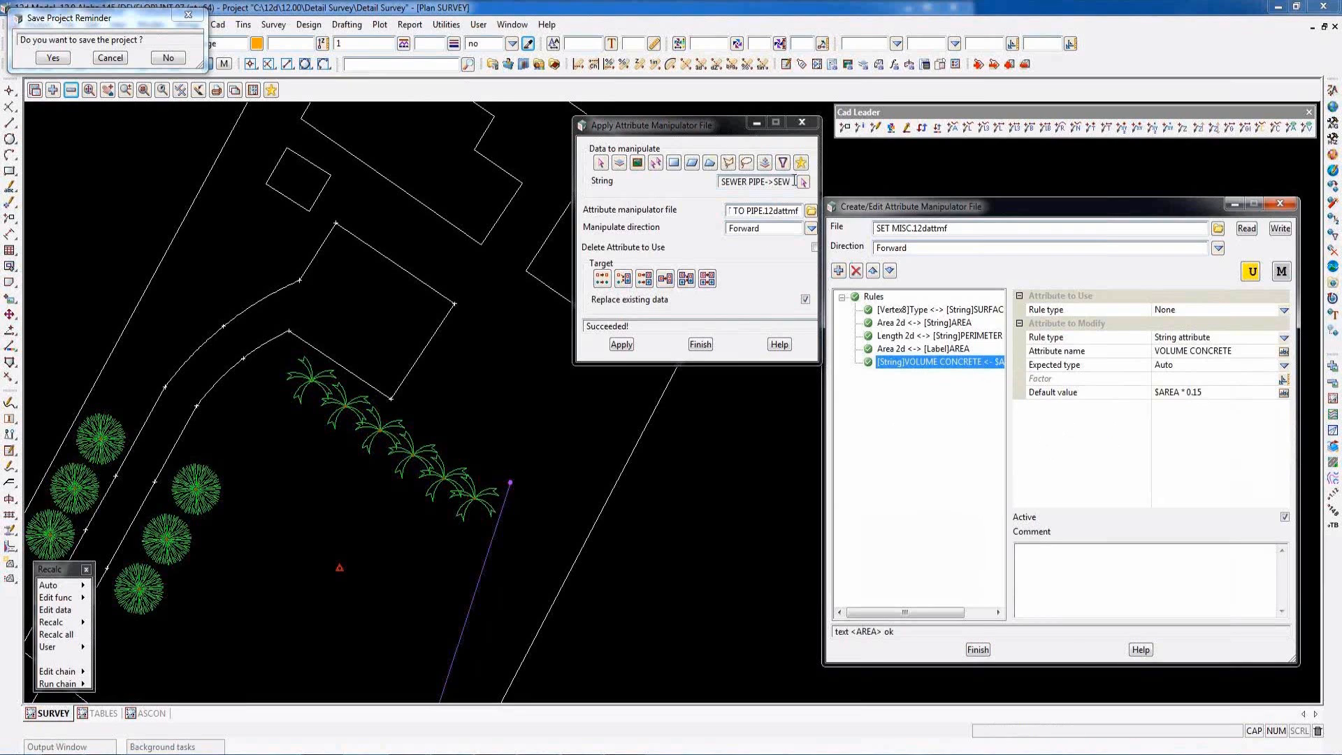
- Apply SET MISC.12dattmf to the driveway string and pick that string to examine its attributes
{"action": "left_click", "coordinate": [803, 182]}
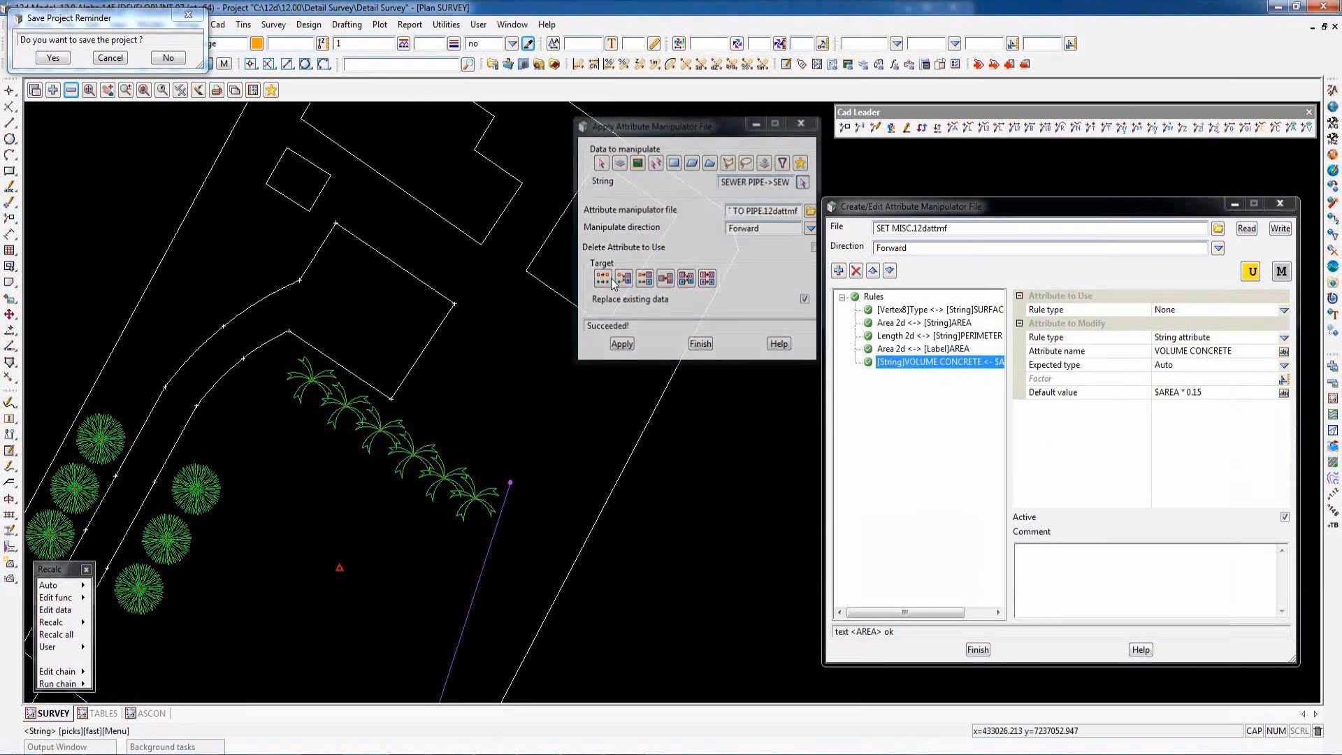
{"action": "left_click", "coordinate": [321, 276]}
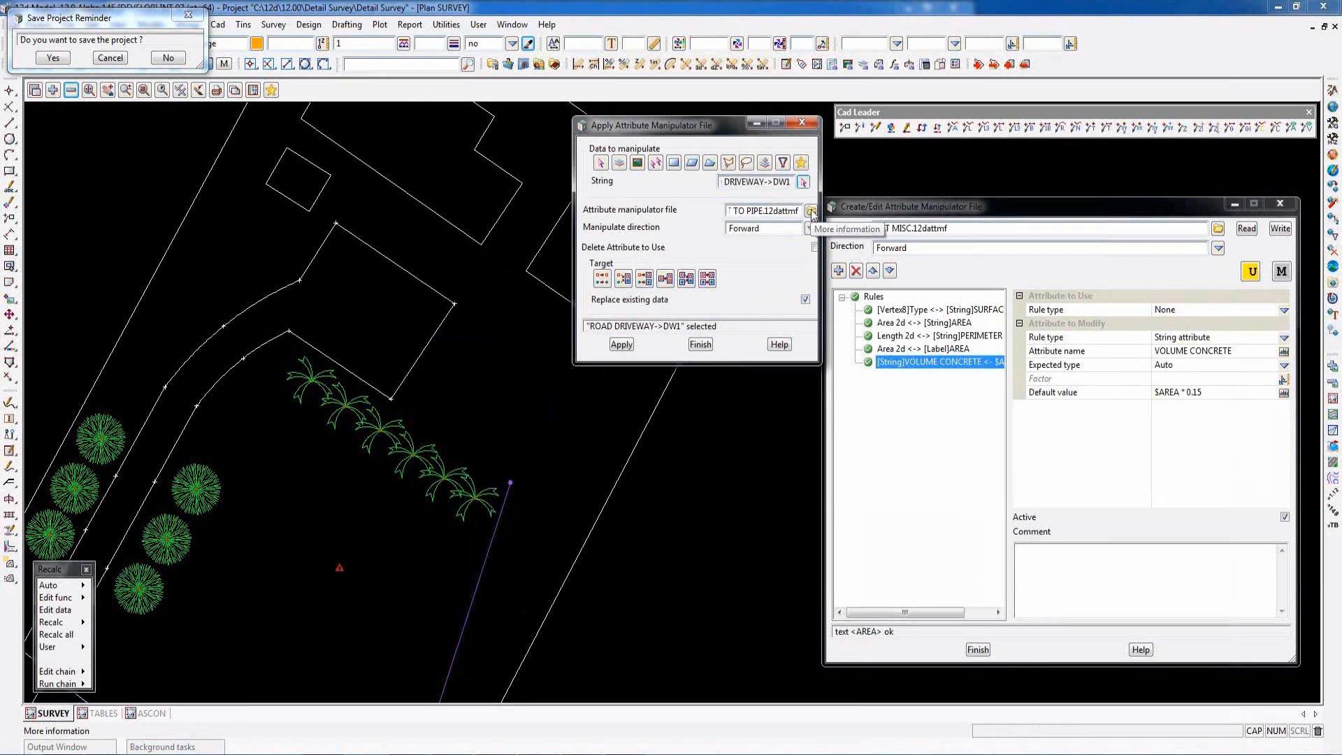
{"action": "left_click", "coordinate": [811, 211]}
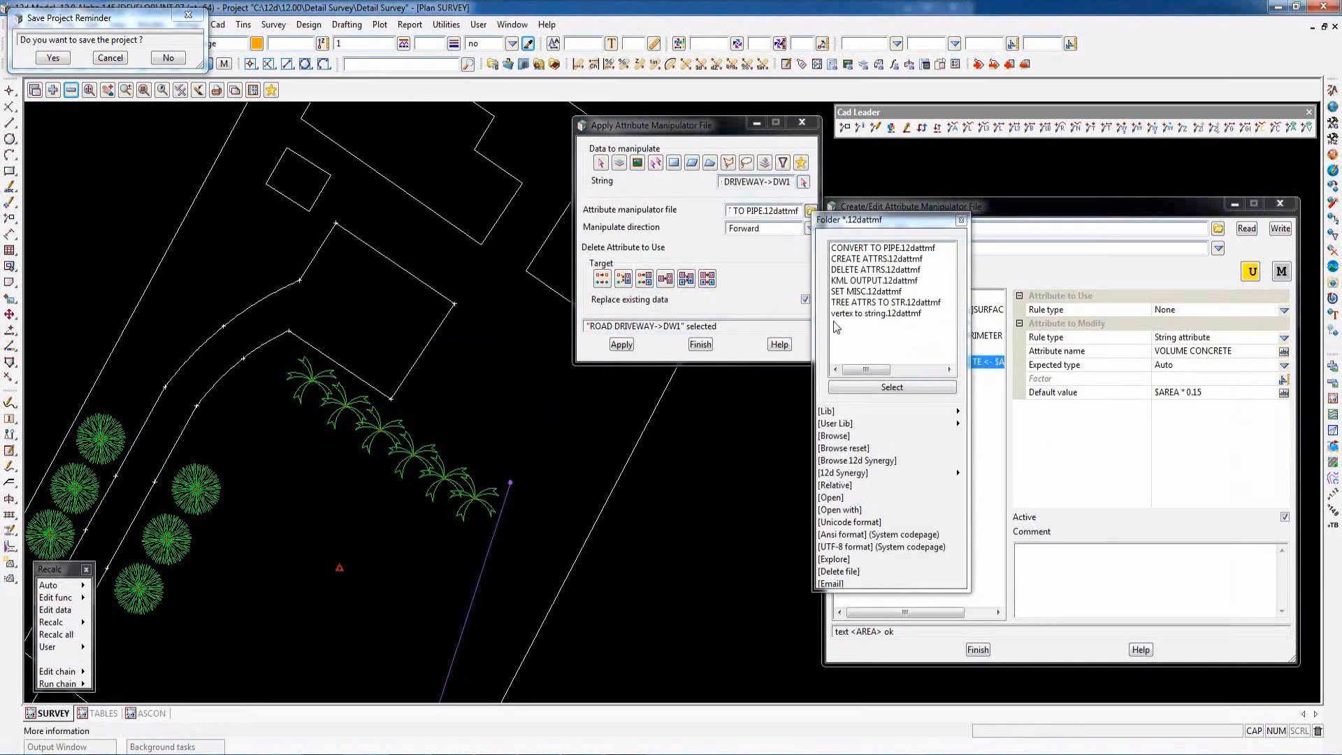
{"action": "left_click", "coordinate": [888, 295]}
{"action": "left_click", "coordinate": [620, 345]}
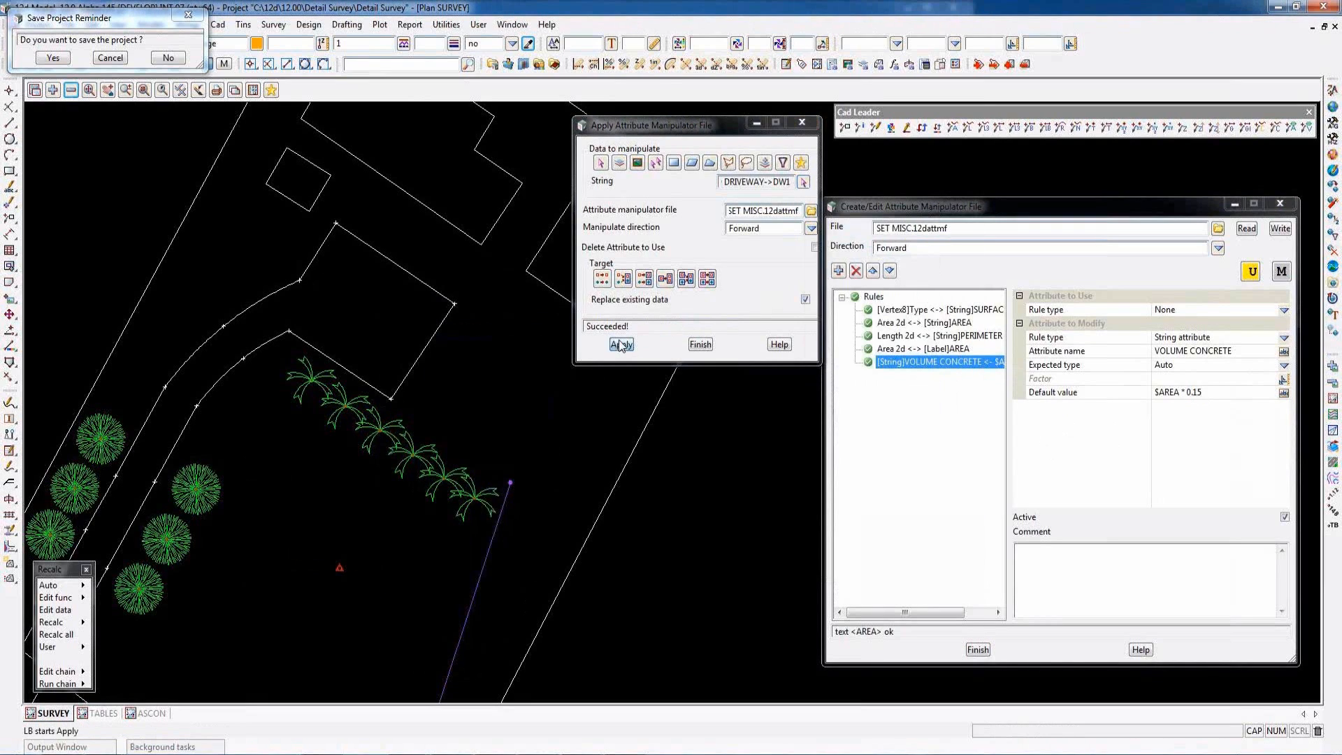
{"action": "left_click", "coordinate": [409, 372]}
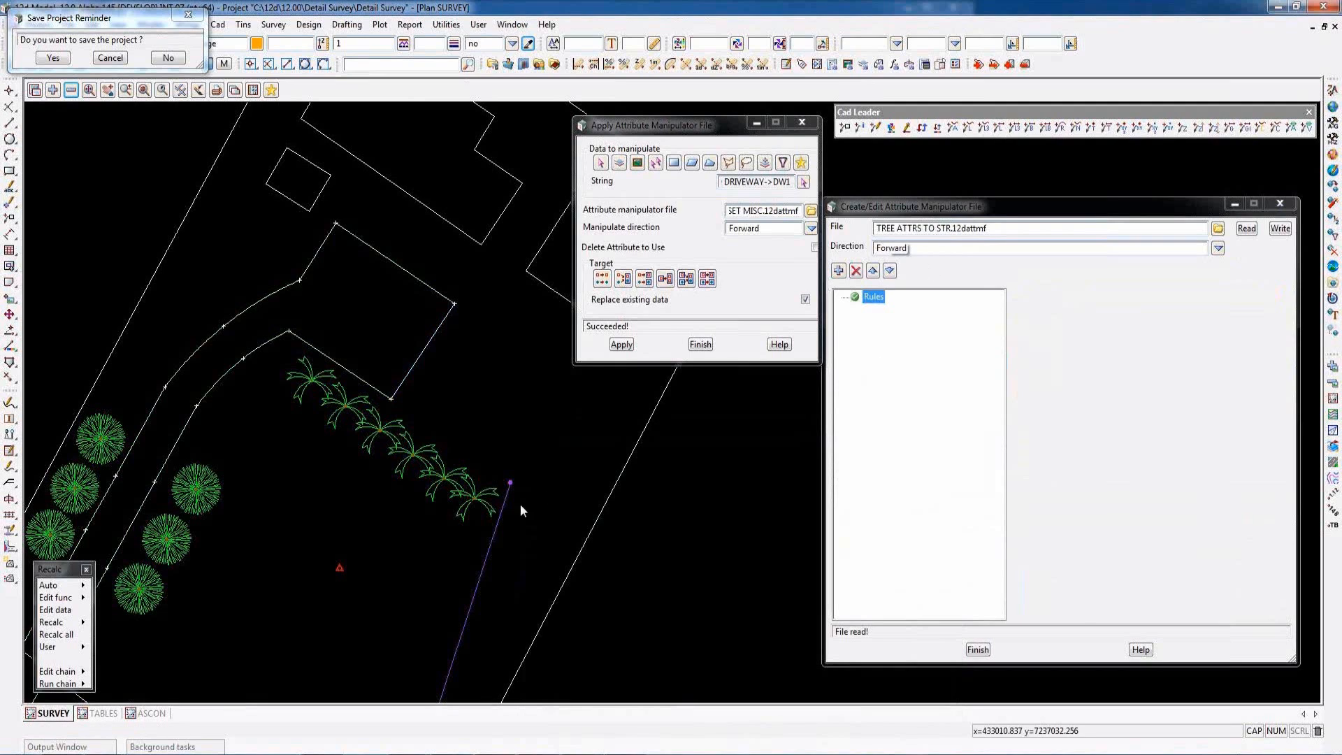
- Examine the vertex attributes of the palm tree at the southeast end of the row, then close the attribute list
{"action": "scroll", "coordinate": [498, 530], "scroll_direction": "up", "scroll_amount": 1}
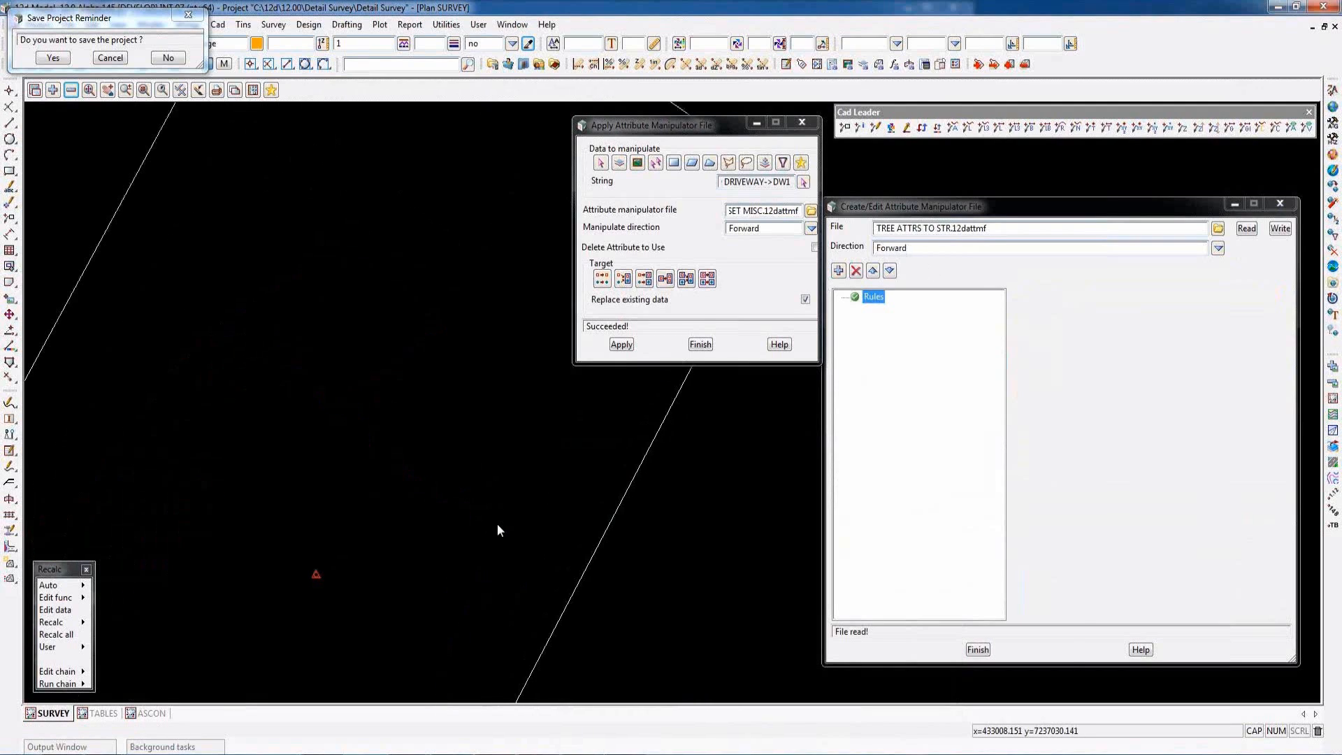
{"action": "scroll", "coordinate": [497, 524], "scroll_direction": "up", "scroll_amount": 2}
{"action": "key", "text": "a"}
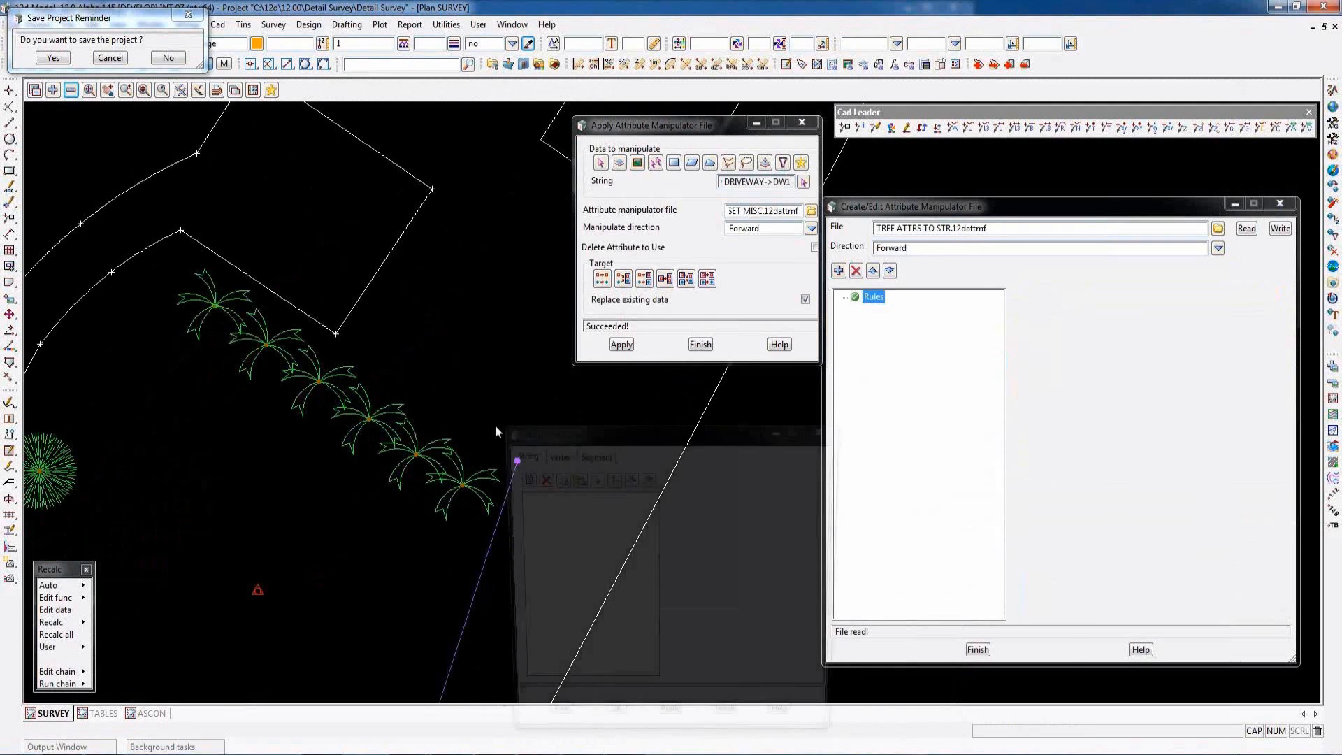
{"action": "left_click", "coordinate": [464, 484]}
{"action": "left_click", "coordinate": [553, 453]}
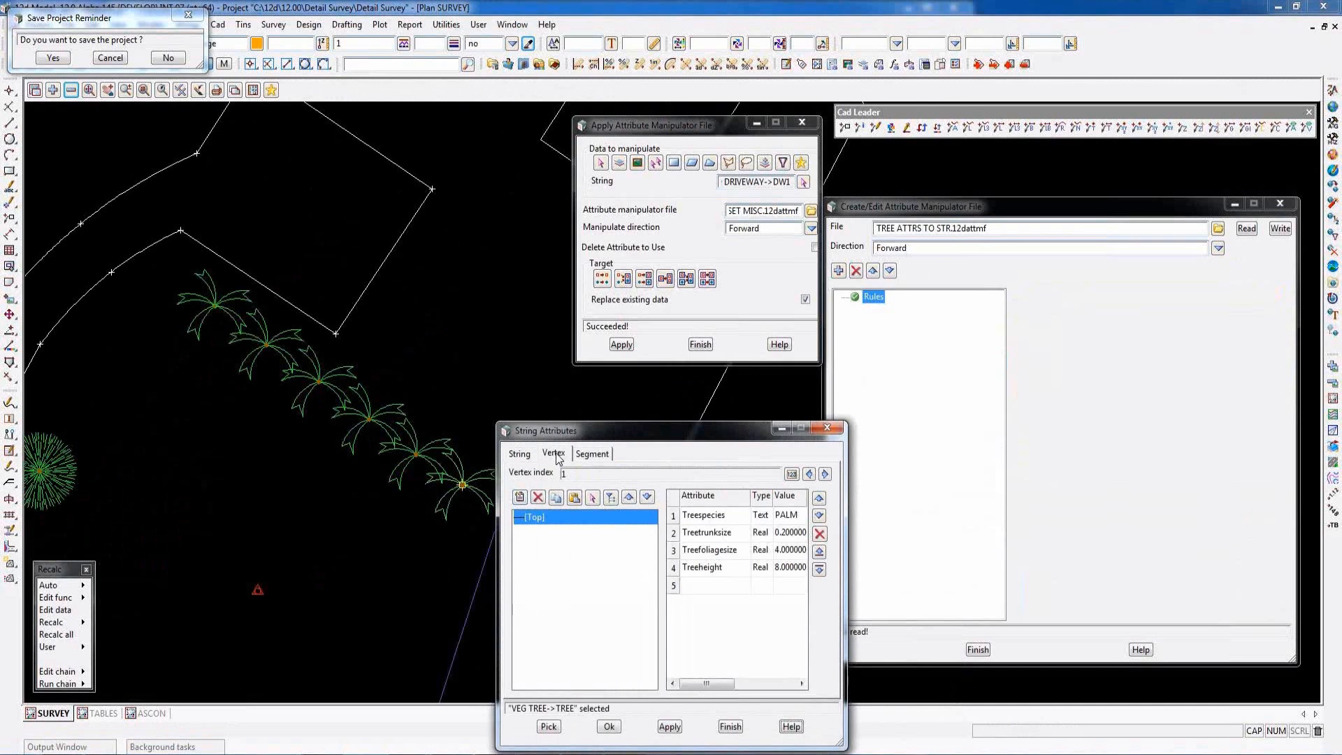
{"action": "left_click_drag", "start_coordinate": [901, 629], "coordinate": [916, 629]}
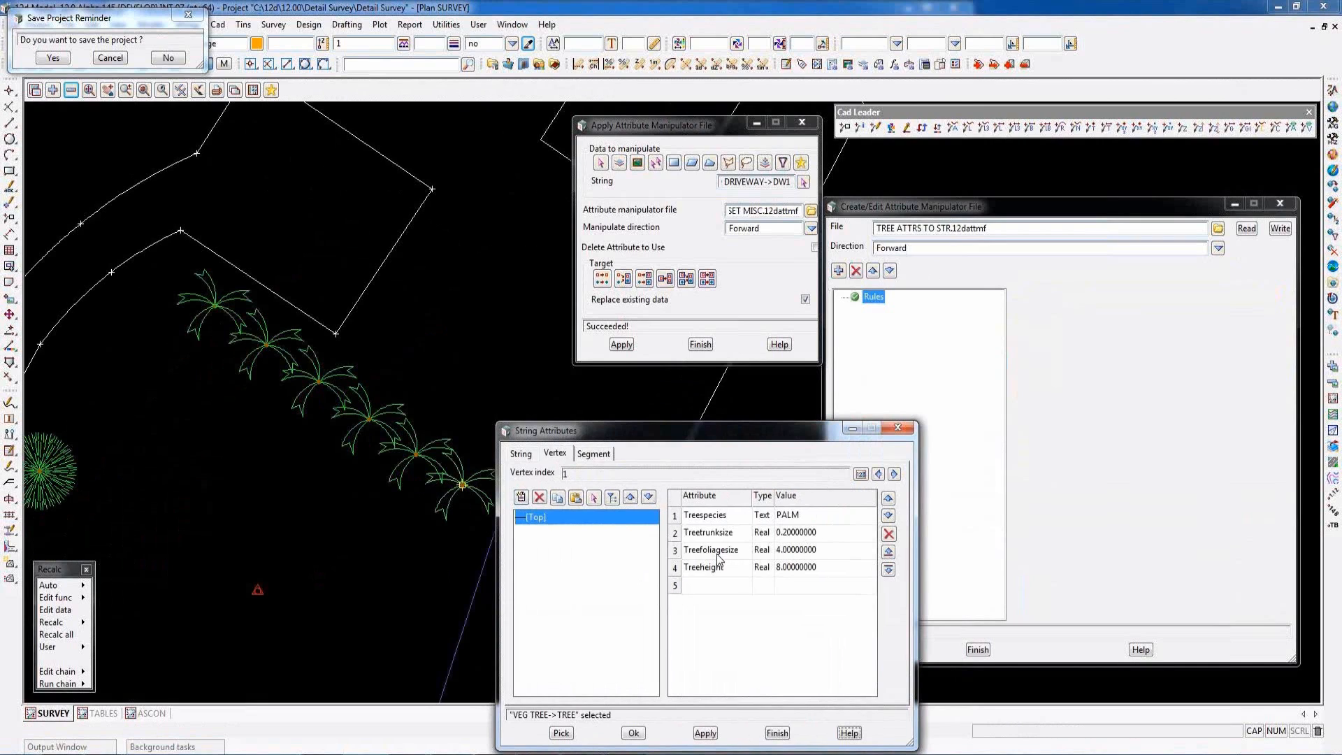
{"action": "left_click", "coordinate": [777, 734]}
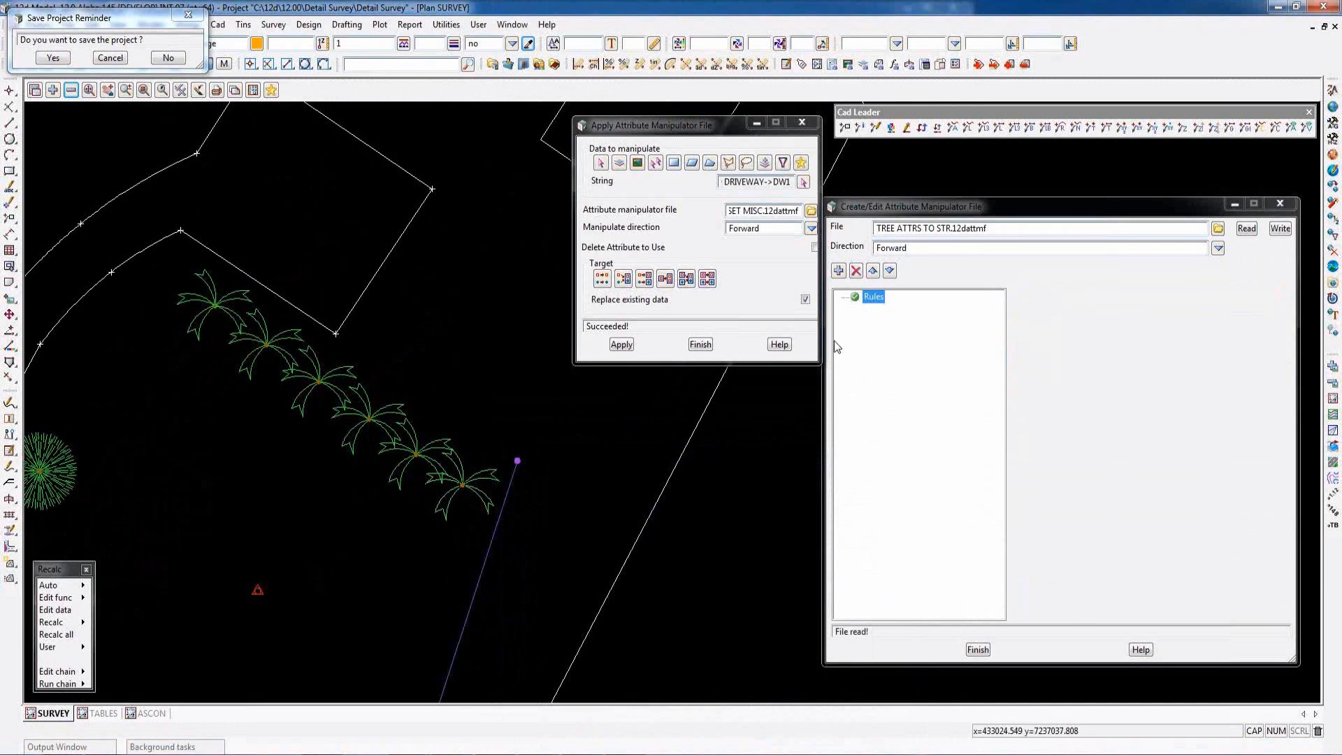
- Add rules to TREE ATTRS TO STR.12dattmf that use the same palm tree's Treespecies, Treetrunksize and Treefoliagesize vertex attributes
{"action": "left_click", "coordinate": [839, 271]}
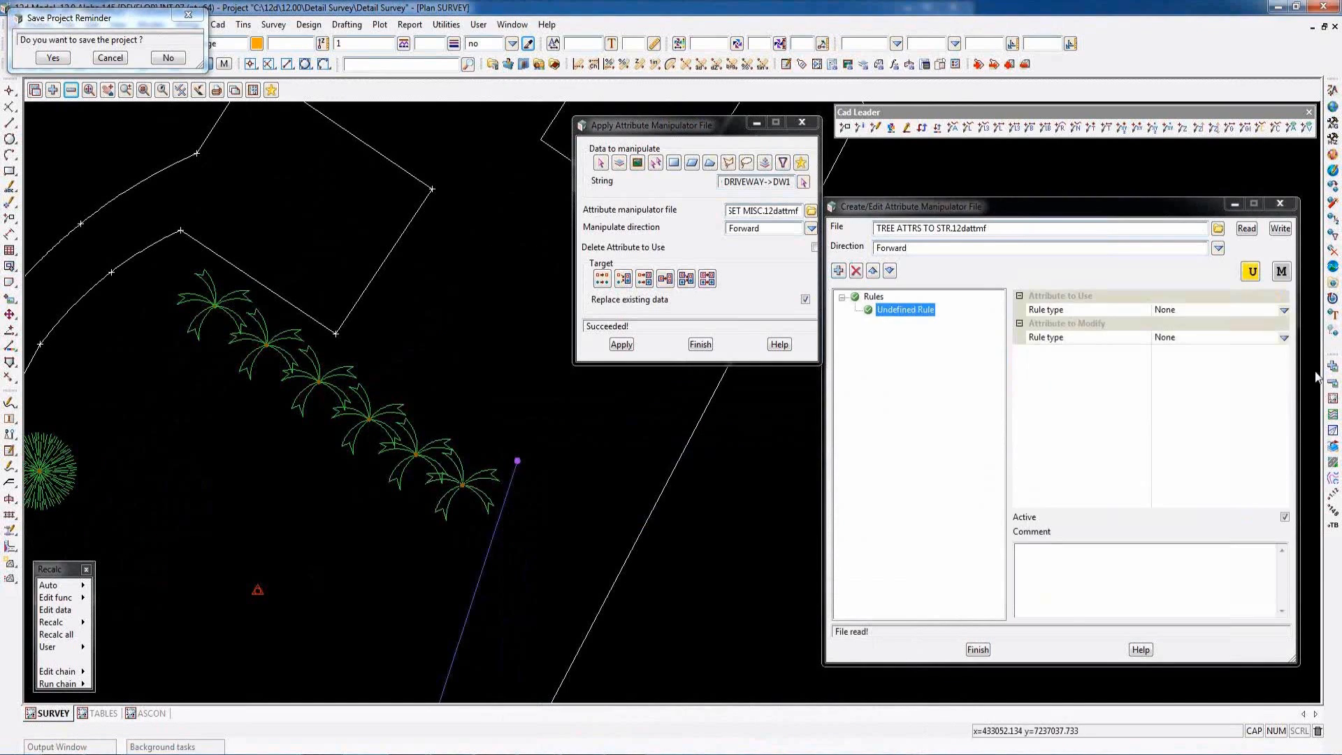
{"action": "left_click", "coordinate": [1251, 271]}
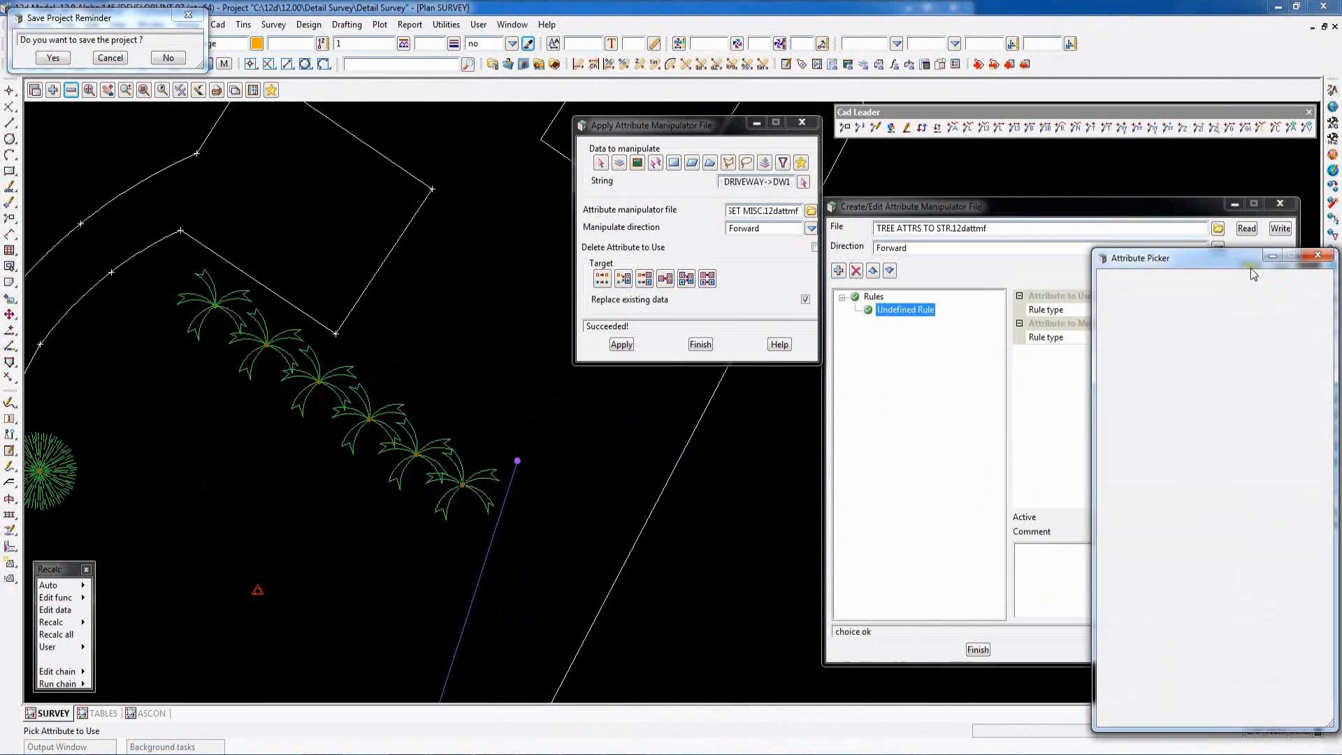
{"action": "left_click", "coordinate": [1322, 281]}
{"action": "left_click", "coordinate": [469, 490]}
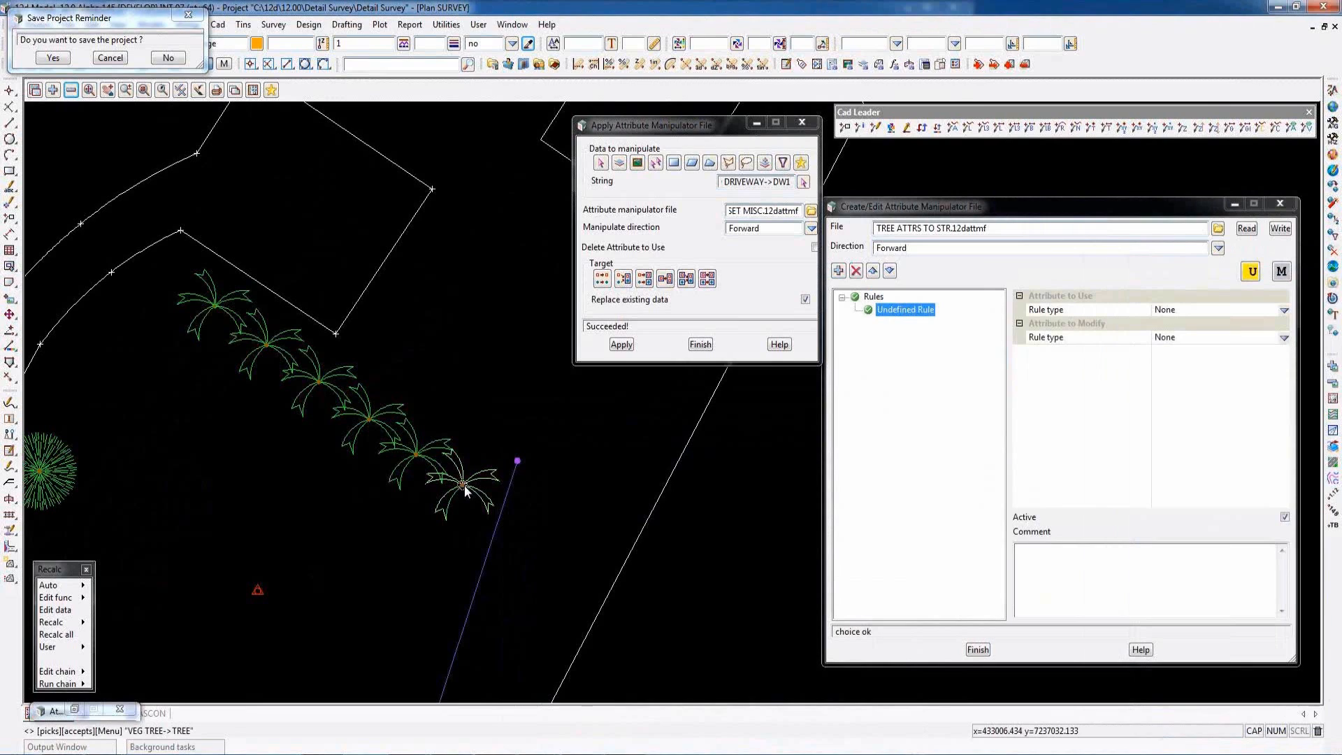
{"action": "middle_click", "coordinate": [466, 489]}
{"action": "left_click", "coordinate": [1151, 298]}
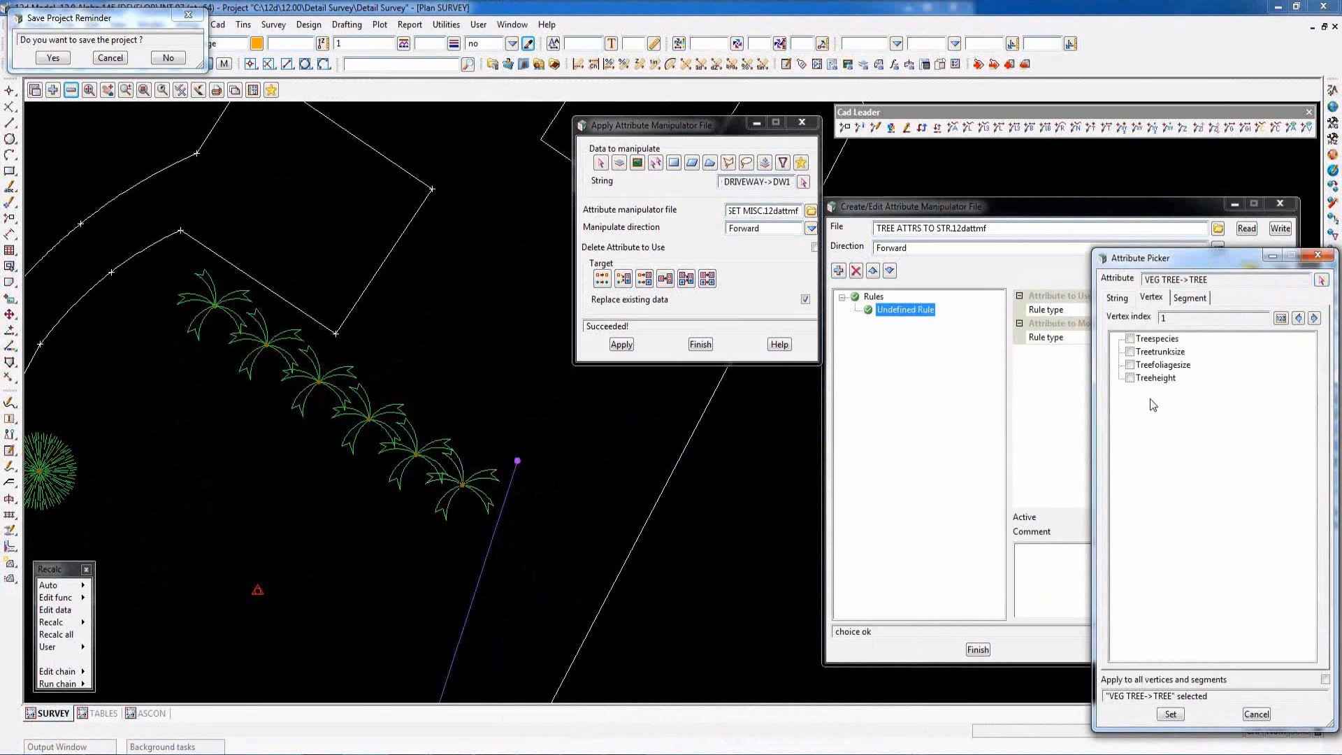
{"action": "left_click", "coordinate": [1131, 339]}
{"action": "left_click", "coordinate": [1130, 352]}
{"action": "left_click", "coordinate": [1131, 365]}
{"action": "left_click", "coordinate": [1170, 714]}
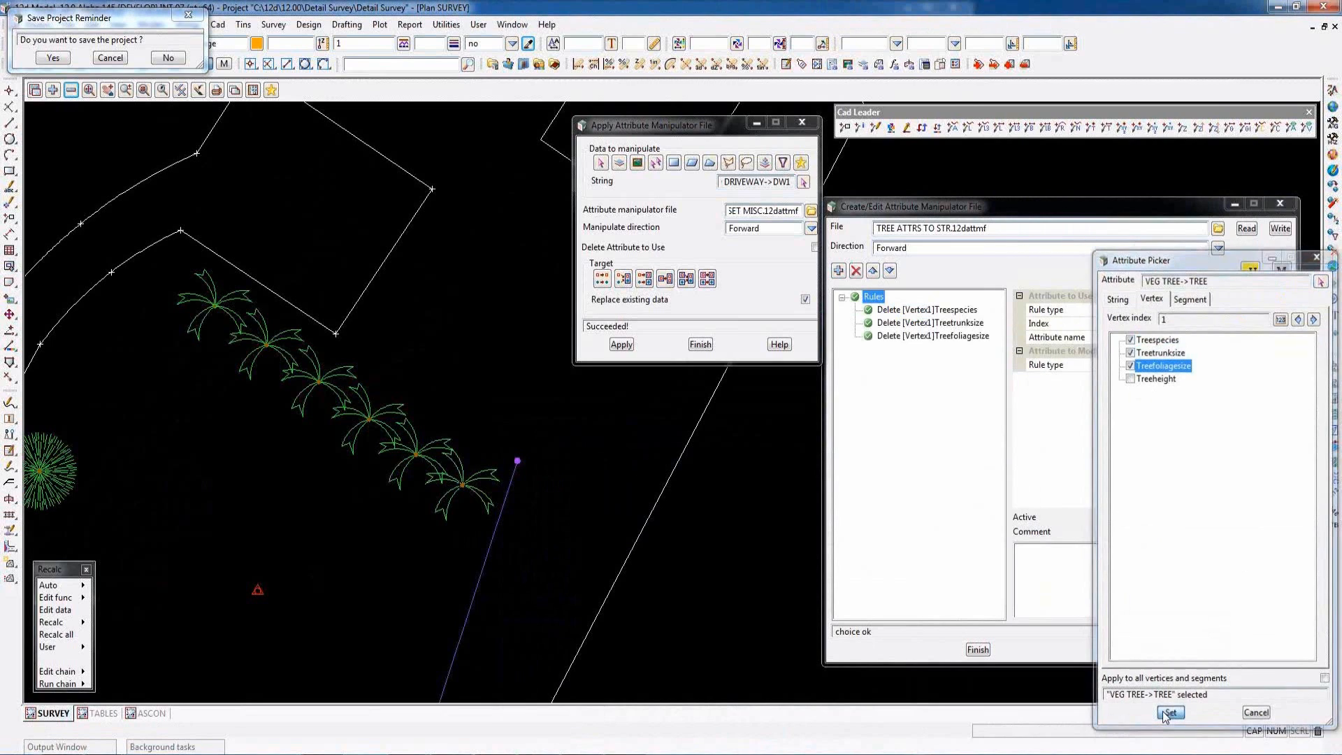
- Make the Treespecies rule modify a string attribute, copying the vertex attribute's name Treespecies as the string attribute name
{"action": "left_click", "coordinate": [932, 310]}
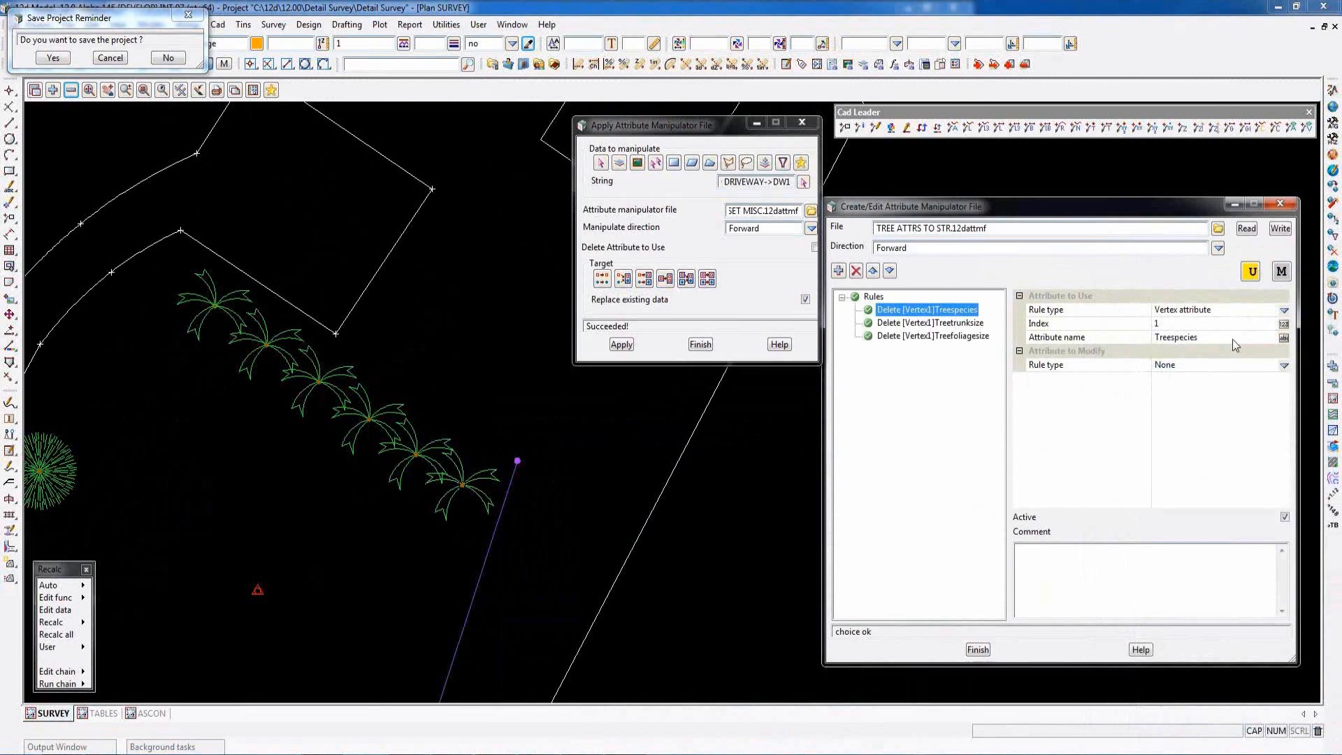
{"action": "left_click", "coordinate": [1285, 365]}
{"action": "left_click", "coordinate": [1282, 482]}
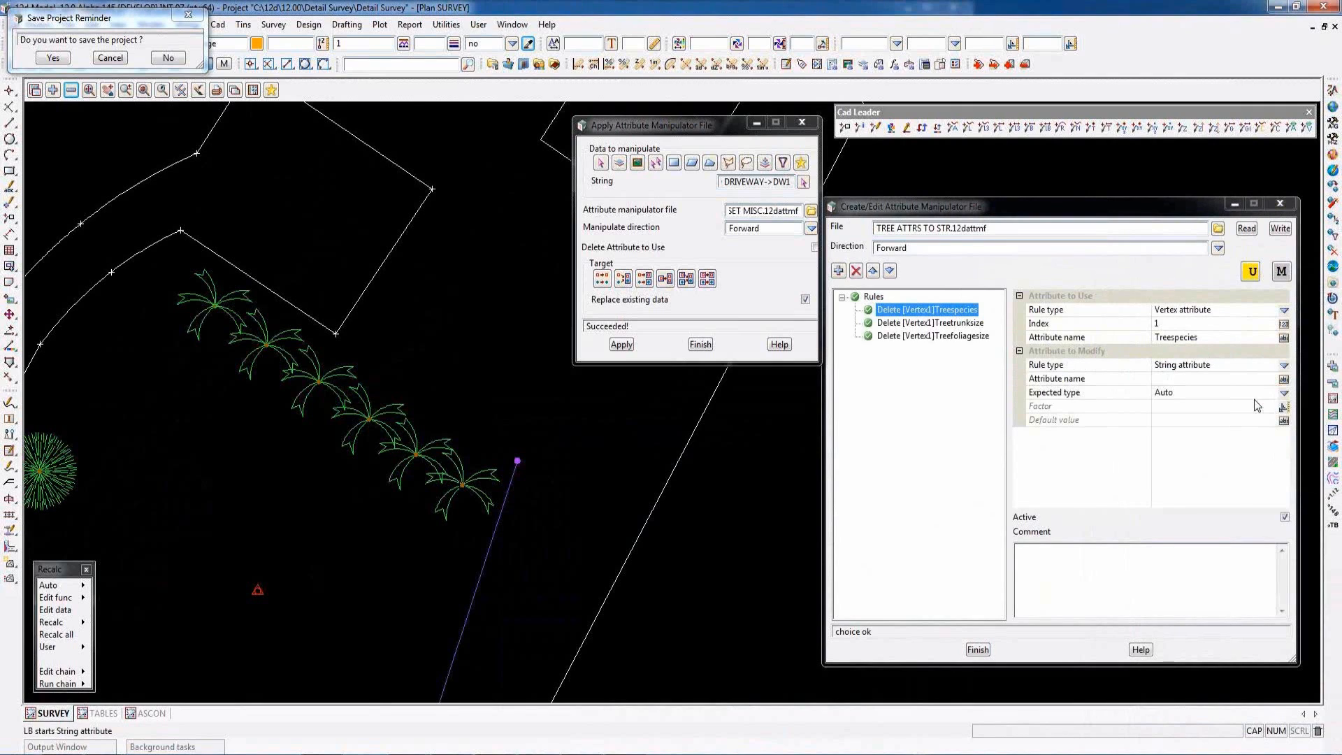
{"action": "left_click", "coordinate": [1206, 337]}
{"action": "right_click", "coordinate": [1206, 337]}
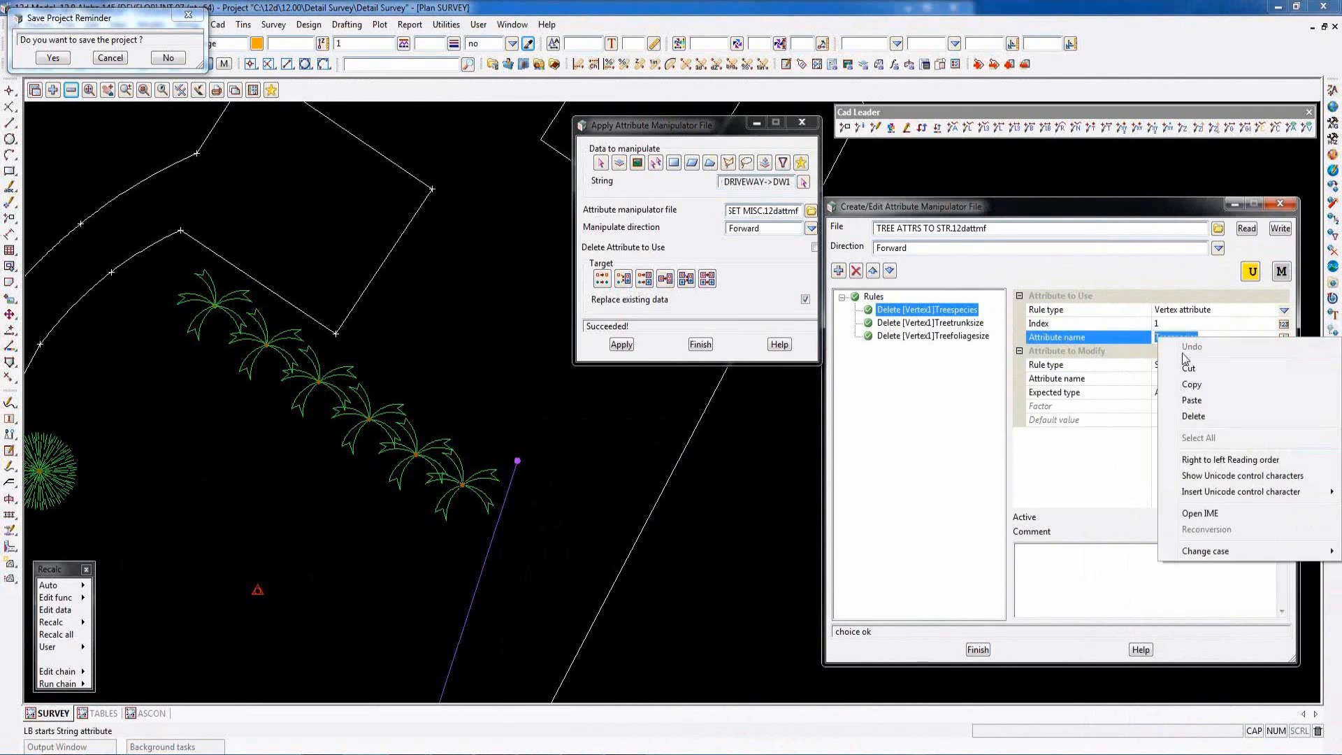
{"action": "left_click", "coordinate": [1191, 385]}
{"action": "left_click", "coordinate": [1195, 378]}
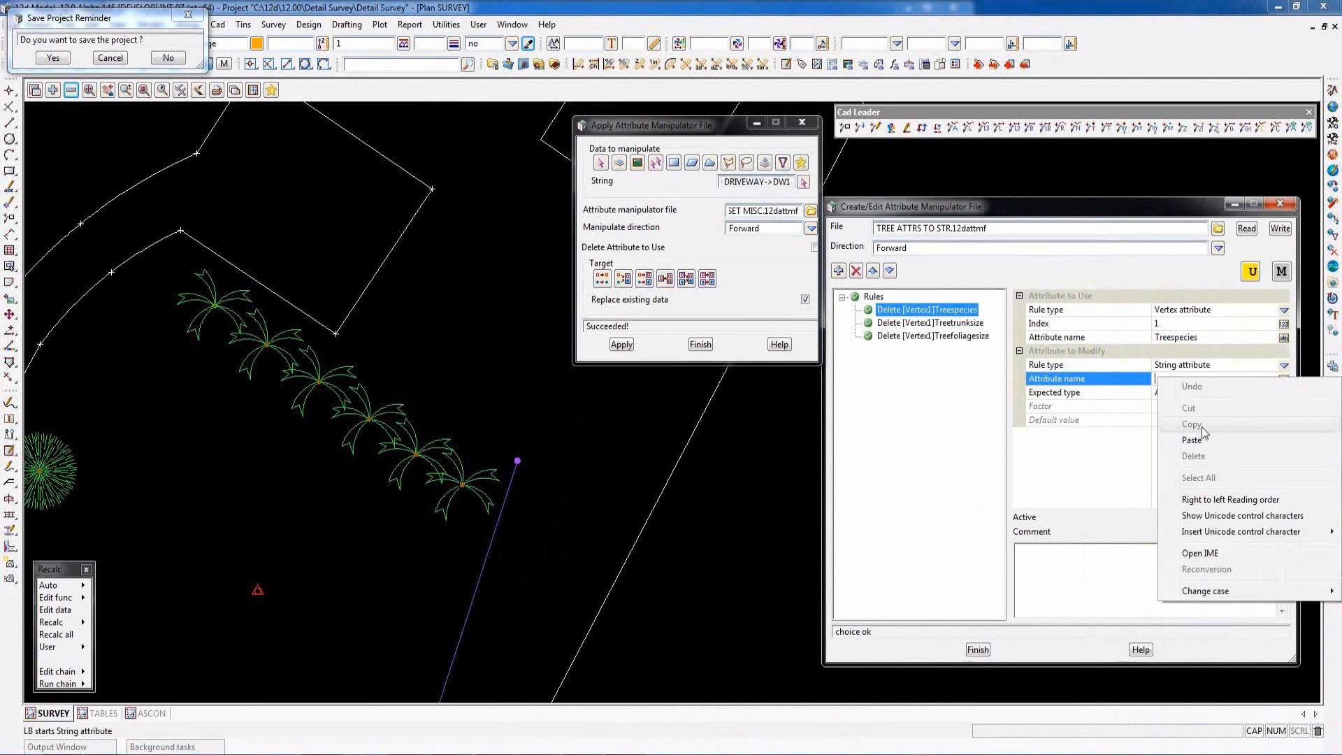
{"action": "right_click", "coordinate": [1195, 379]}
{"action": "left_click", "coordinate": [1194, 442]}
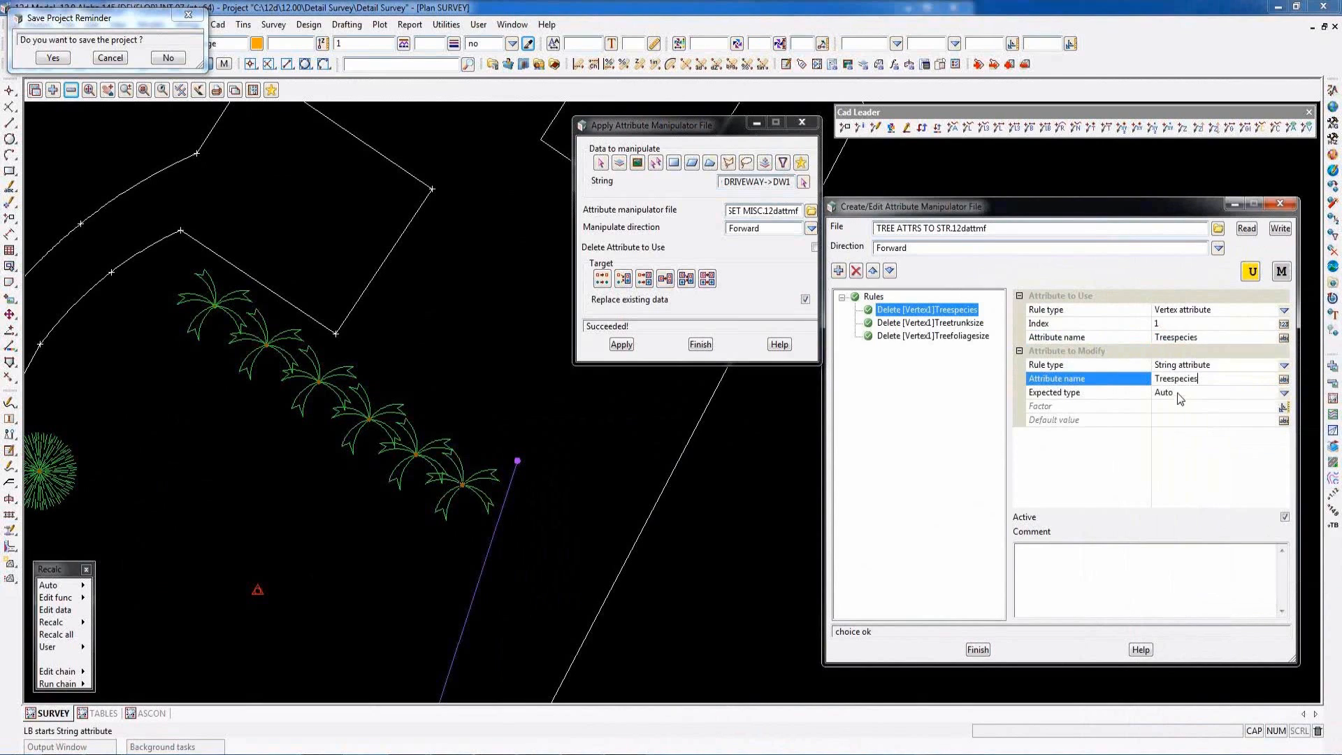
- Make the Treetrunksize rule modify a string attribute that is also named Treetrunksize
{"action": "left_click", "coordinate": [914, 325]}
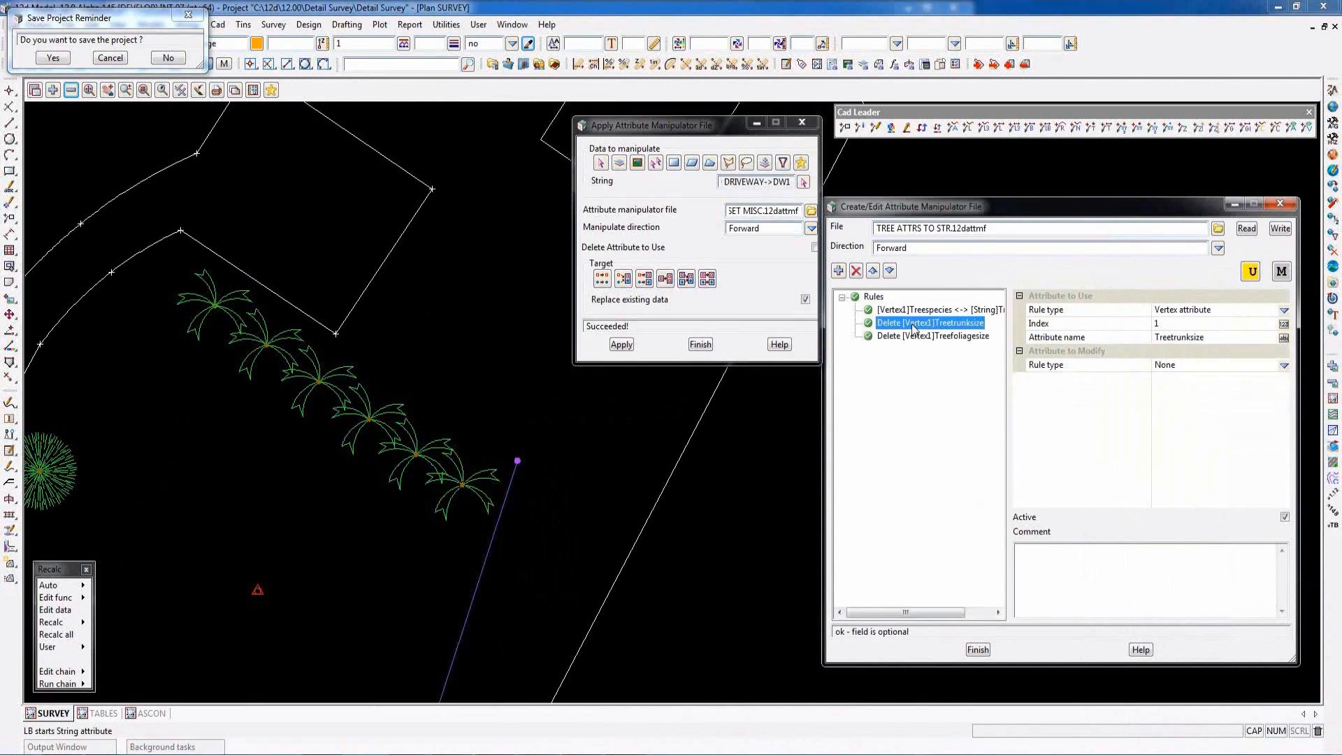
{"action": "left_click", "coordinate": [1285, 366]}
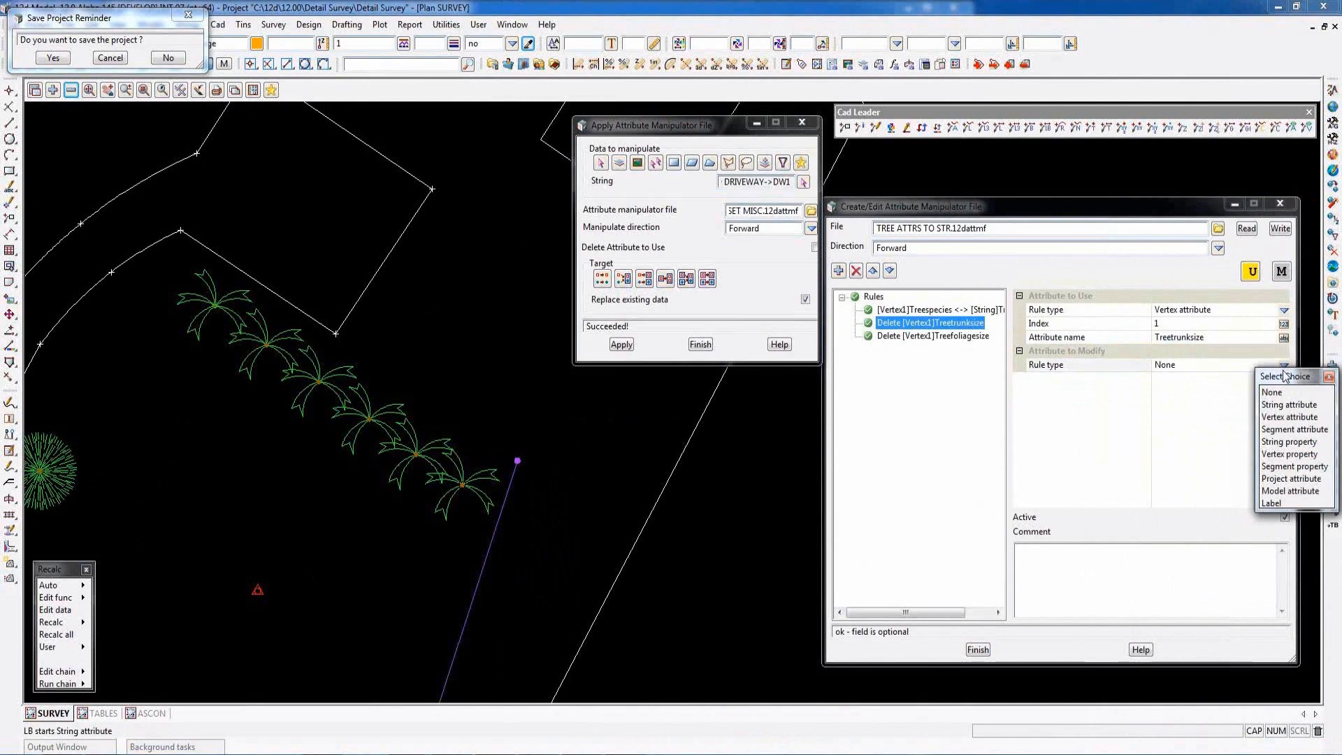
{"action": "left_click", "coordinate": [1293, 405]}
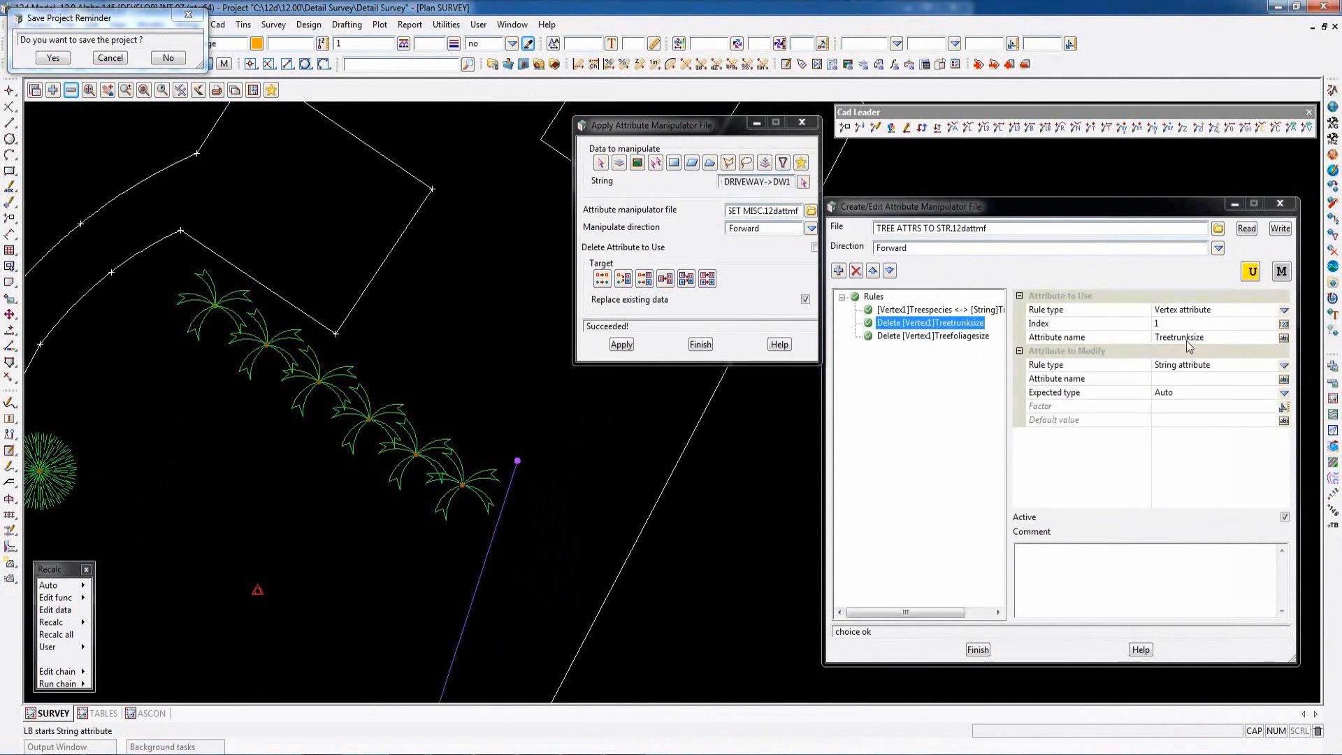
{"action": "left_click", "coordinate": [1217, 338]}
{"action": "left_click_drag", "start_coordinate": [1215, 338], "coordinate": [1154, 337]}
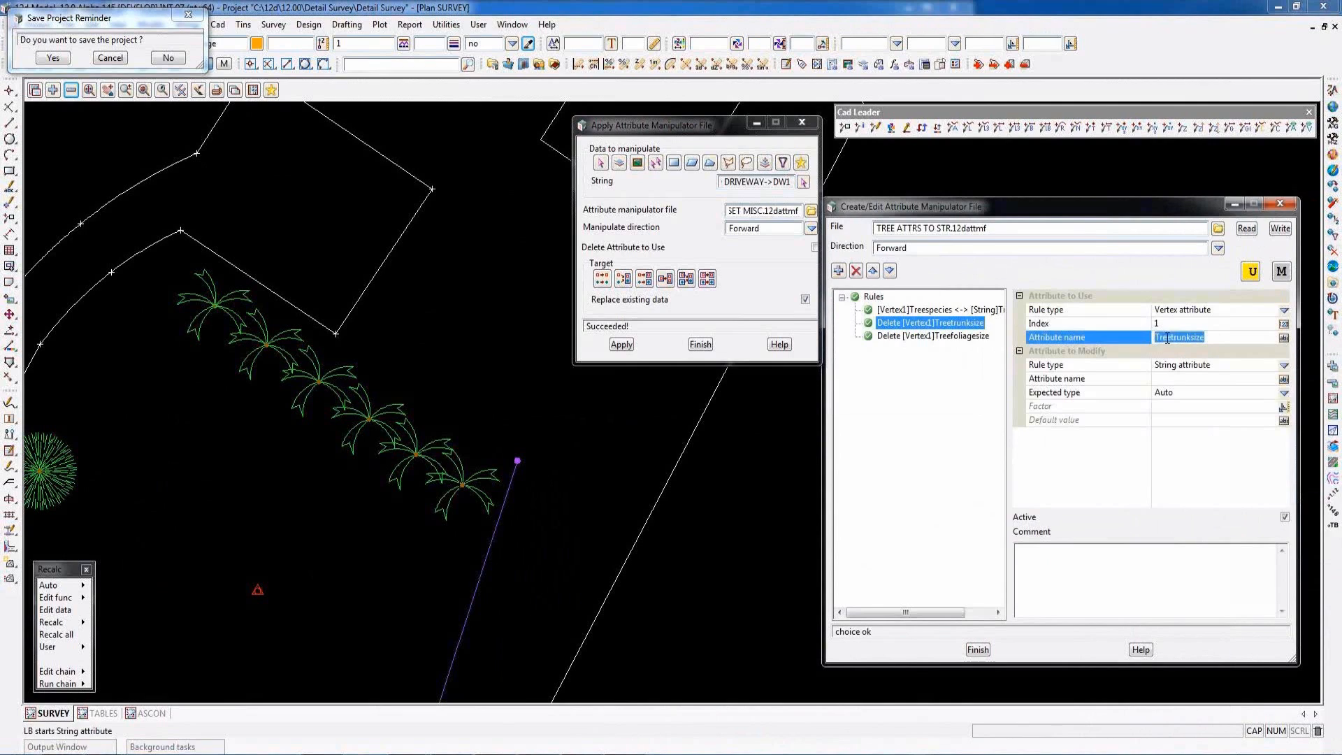
{"action": "right_click", "coordinate": [1157, 338]}
{"action": "left_click", "coordinate": [1192, 386]}
{"action": "left_click", "coordinate": [1165, 378]}
{"action": "right_click", "coordinate": [1165, 377]}
{"action": "left_click", "coordinate": [1193, 438]}
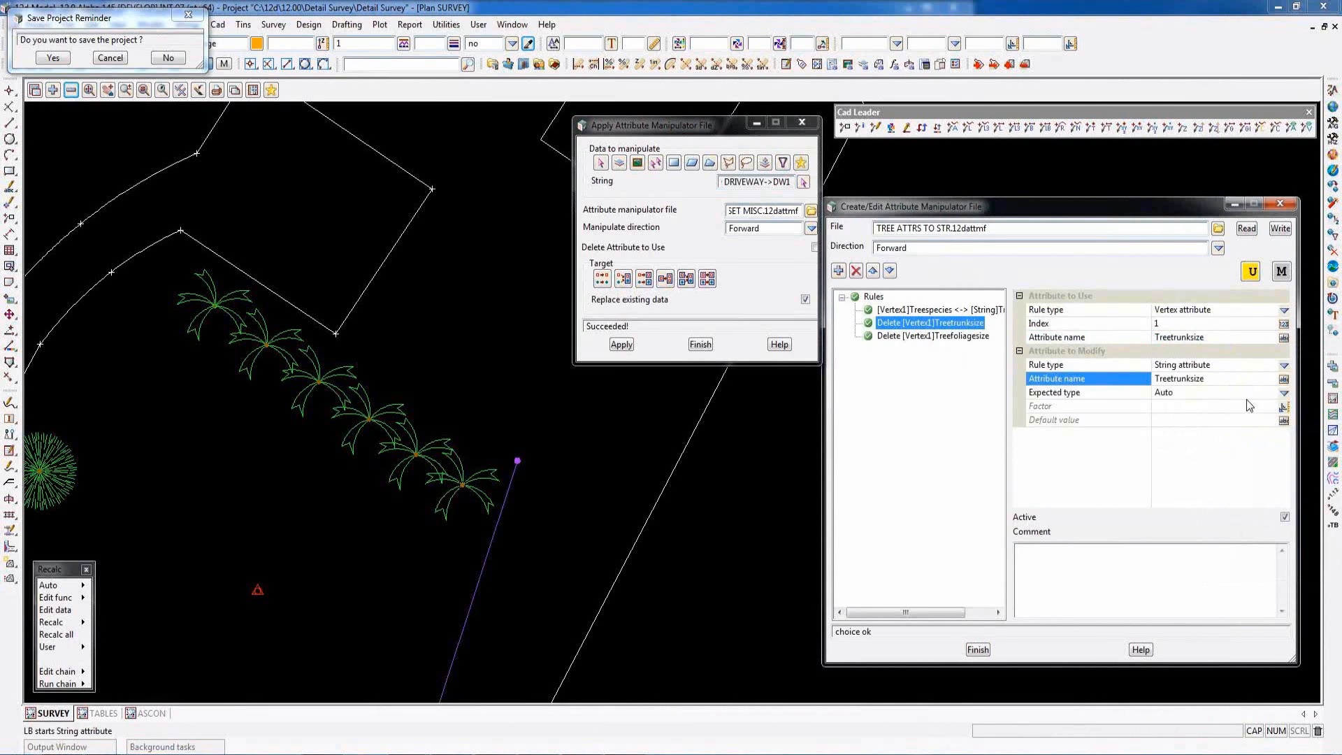
- Set the Treetrunksize string attribute's expected type to Integer with a factor of 1000
{"action": "left_click", "coordinate": [1285, 394]}
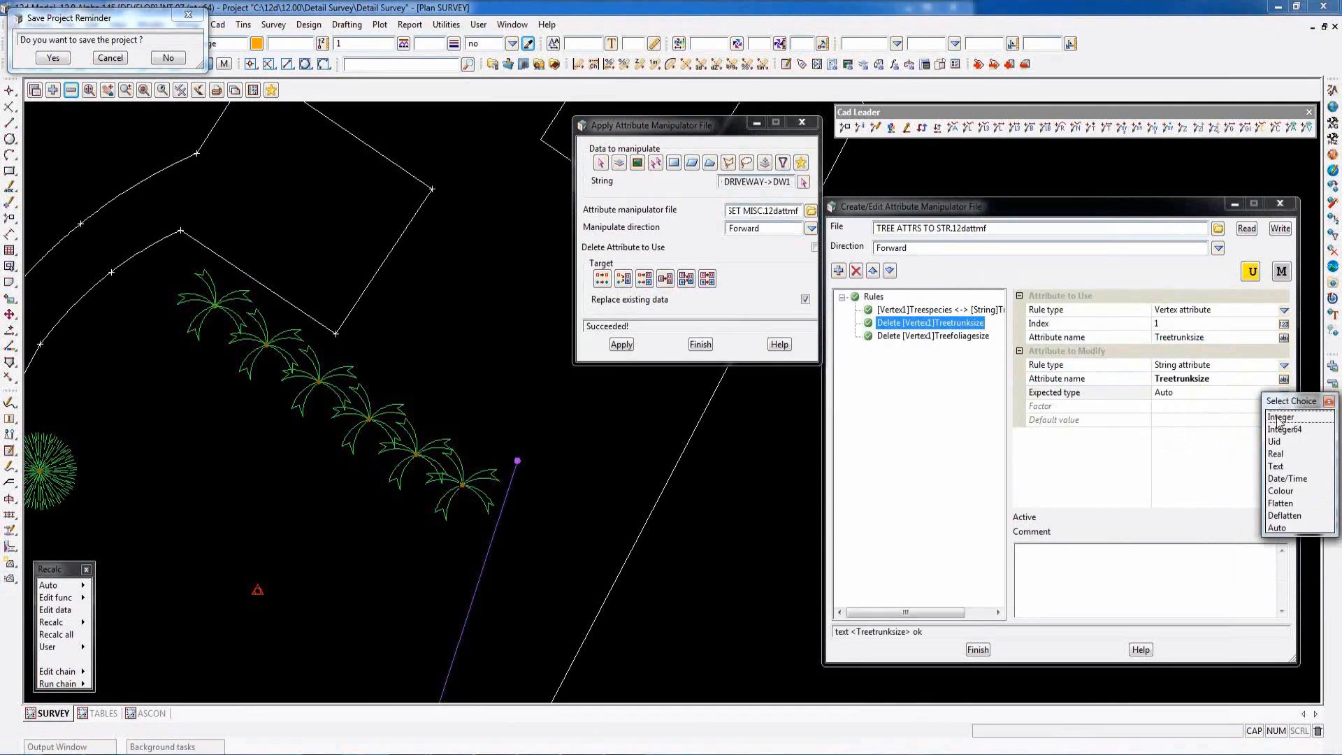
{"action": "left_click", "coordinate": [1279, 419]}
{"action": "left_click", "coordinate": [1162, 406]}
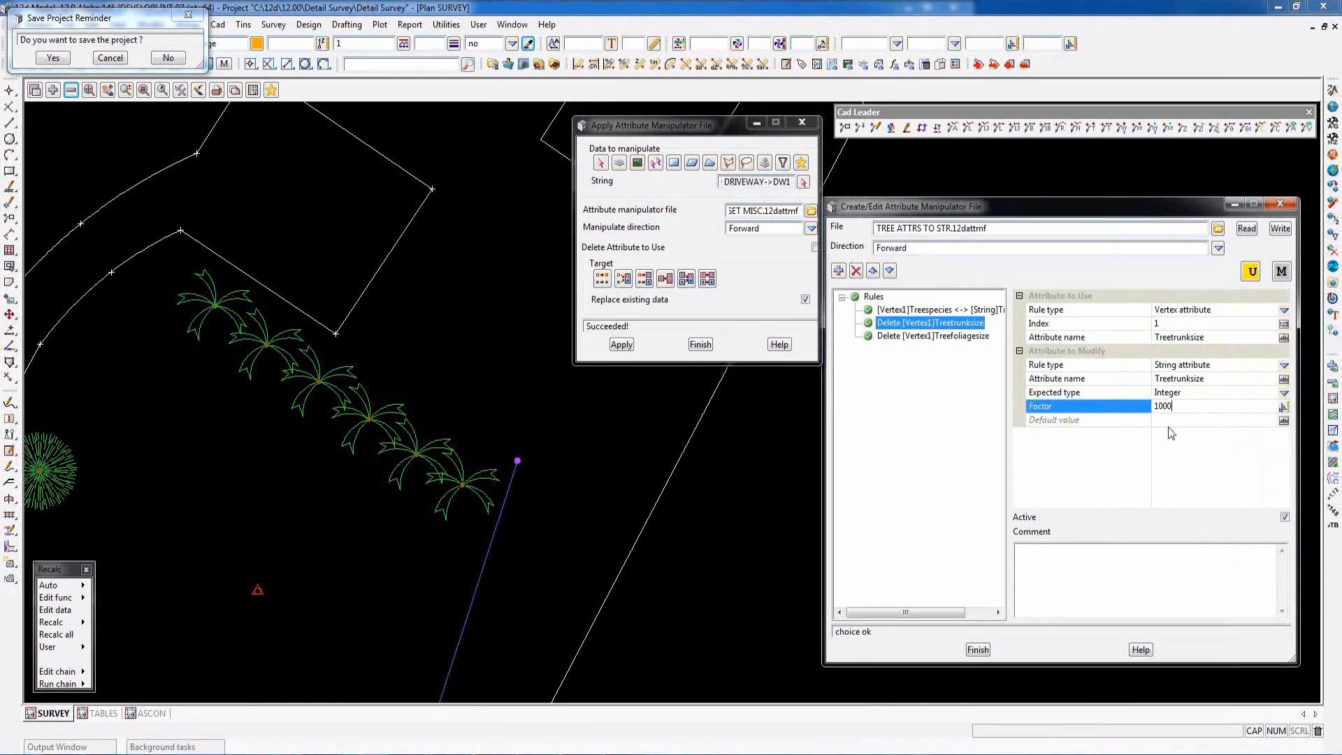
- Make the Treefoliagesize rule modify a string attribute of the same name, and write the rules to TREE ATTRS TO STR.12dattmf, overwriting the existing file
{"action": "left_click", "coordinate": [914, 338]}
{"action": "left_click", "coordinate": [1285, 366]}
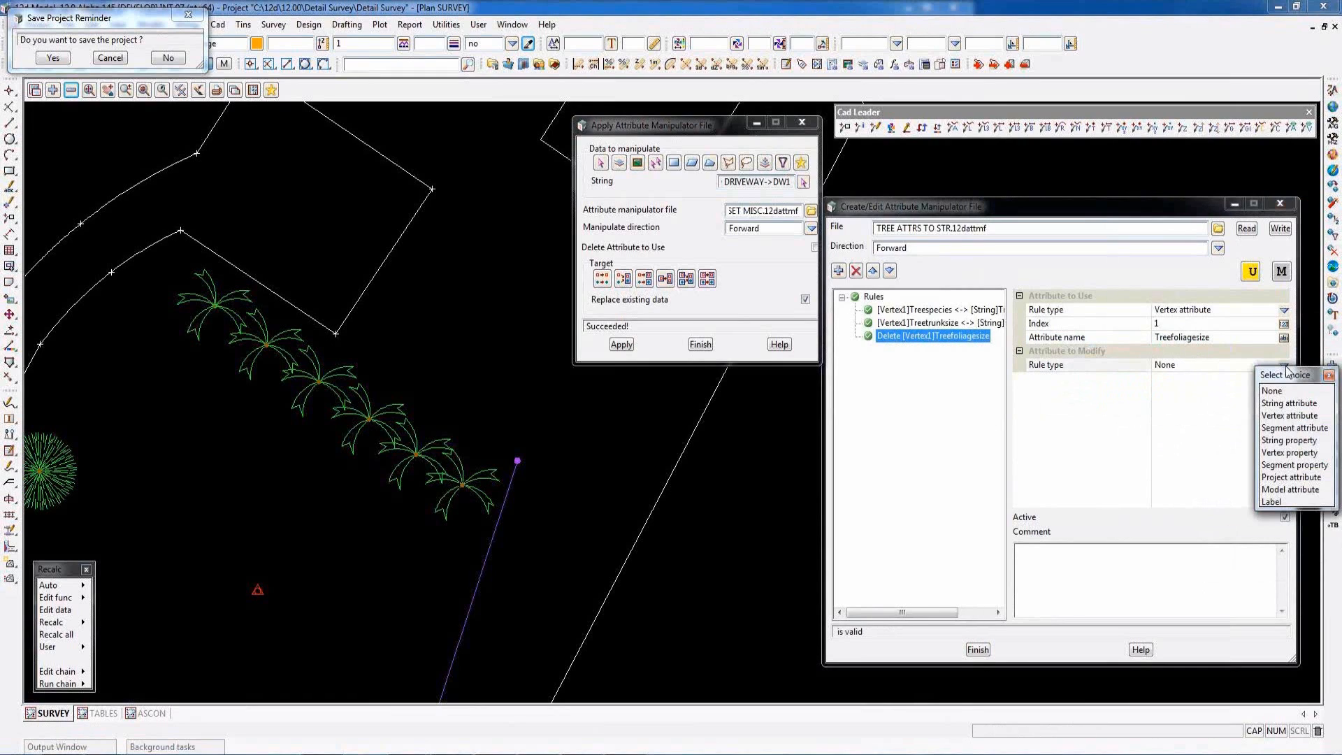
{"action": "left_click", "coordinate": [1290, 403]}
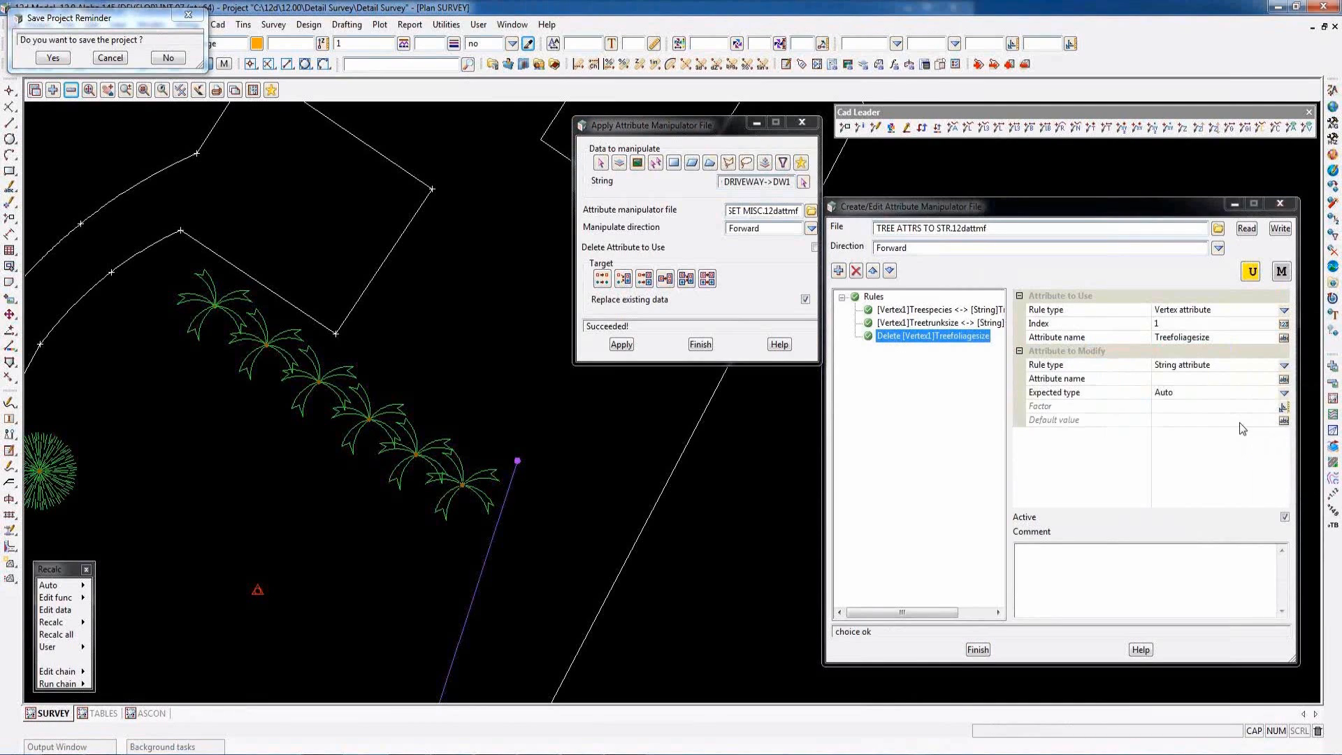
{"action": "left_click", "coordinate": [1214, 338]}
{"action": "double_click", "coordinate": [1189, 337]}
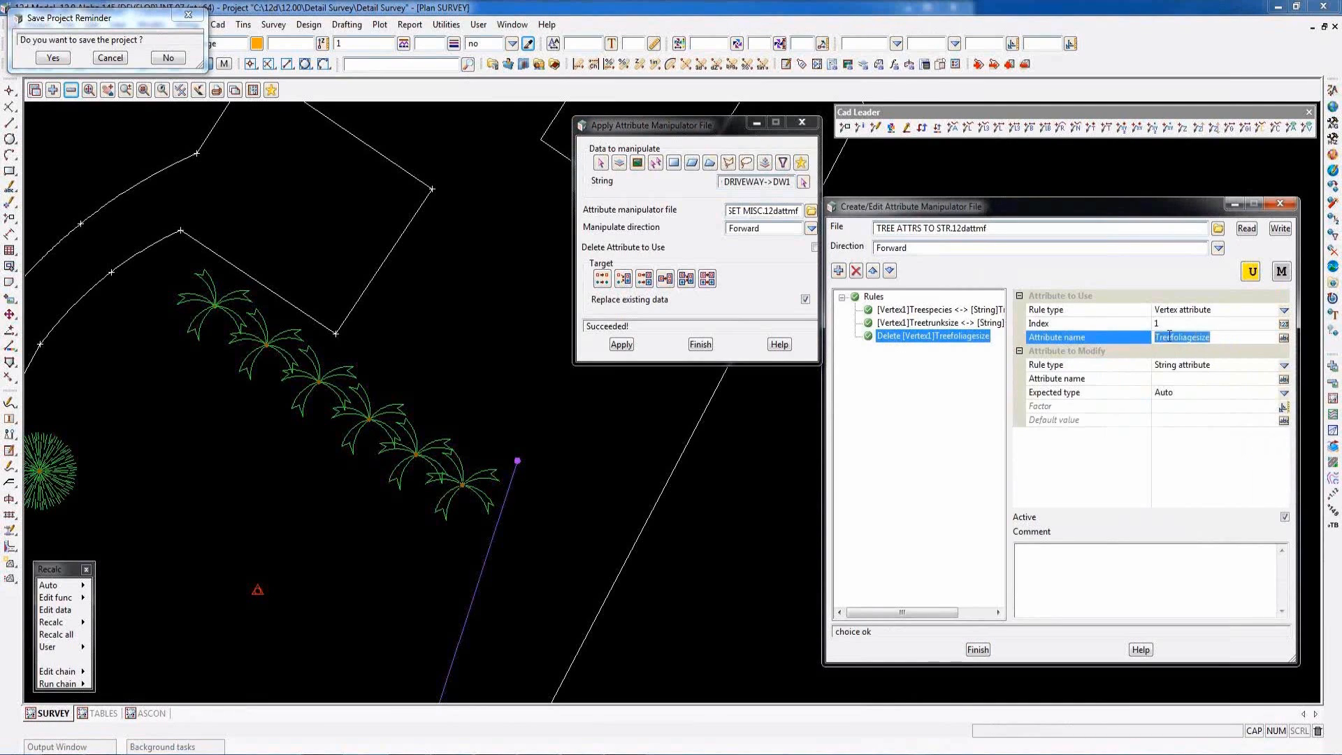
{"action": "right_click", "coordinate": [1160, 338]}
{"action": "left_click", "coordinate": [1199, 386]}
{"action": "left_click", "coordinate": [1169, 379]}
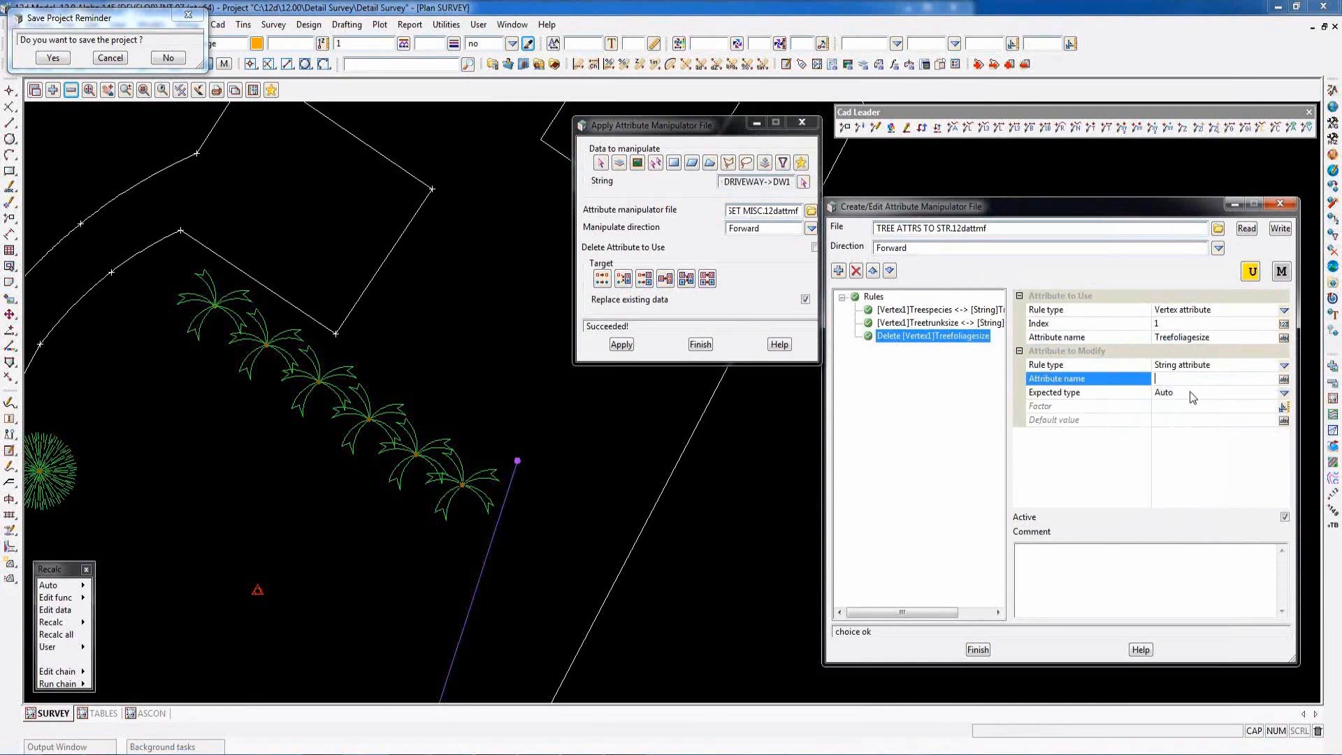
{"action": "right_click", "coordinate": [1157, 380]}
{"action": "left_click", "coordinate": [1195, 448]}
{"action": "left_click", "coordinate": [1280, 229]}
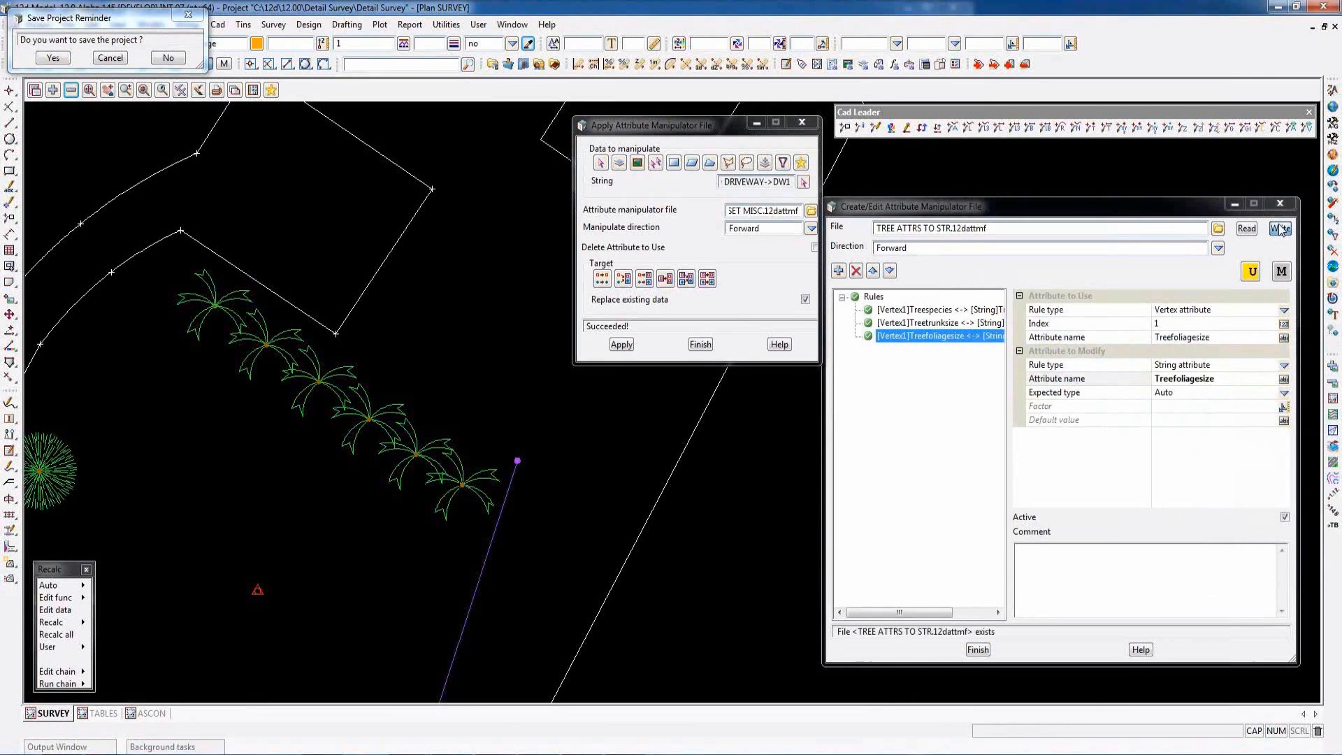
{"action": "left_click", "coordinate": [620, 435]}
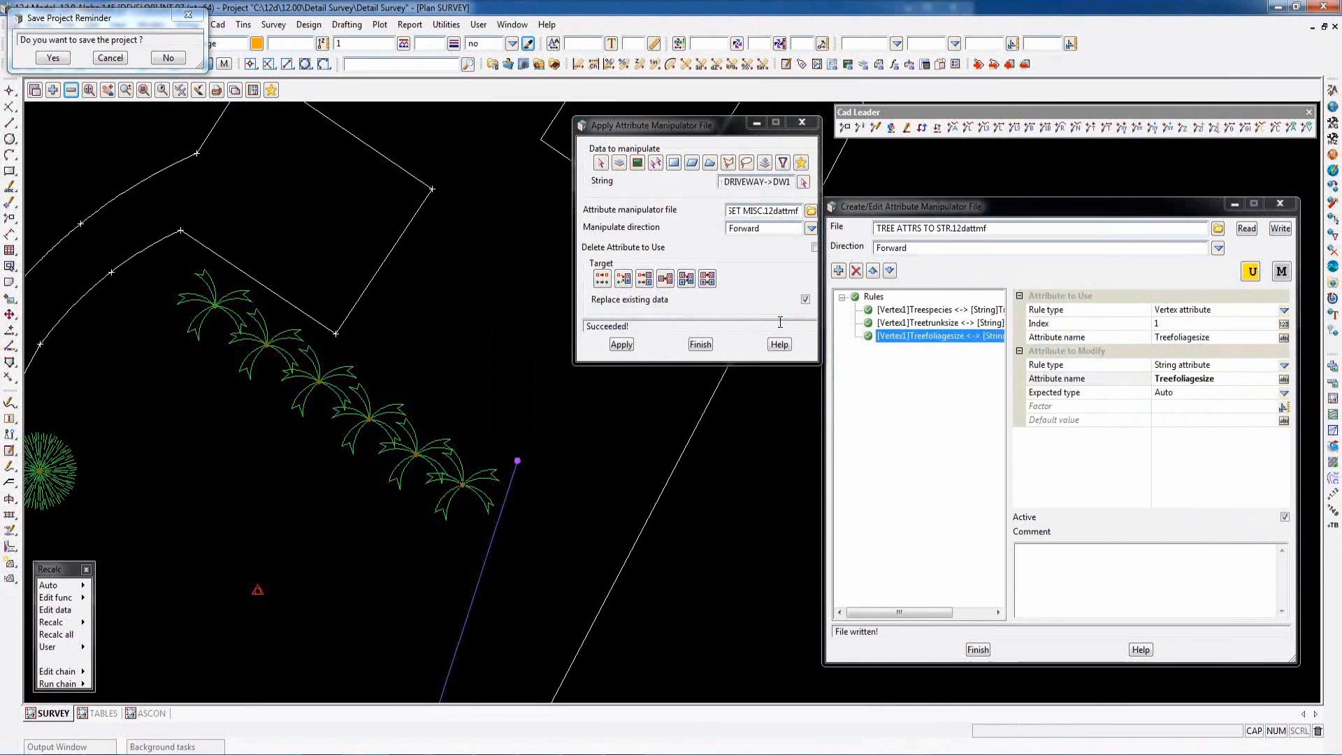
- Apply TREE ATTRS TO STR.12dattmf to the palm tree string at the southeast end of the row
{"action": "left_click", "coordinate": [804, 183]}
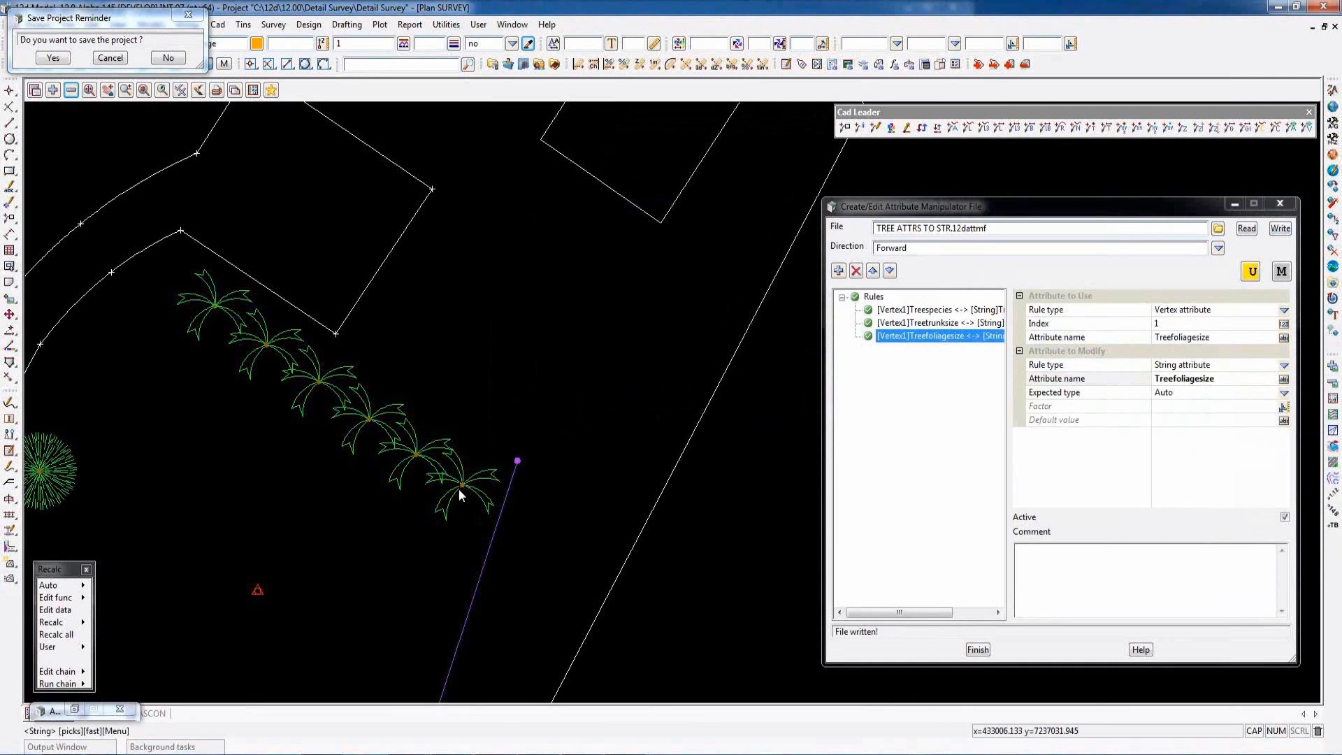
{"action": "left_click", "coordinate": [469, 489]}
{"action": "middle_click", "coordinate": [707, 421]}
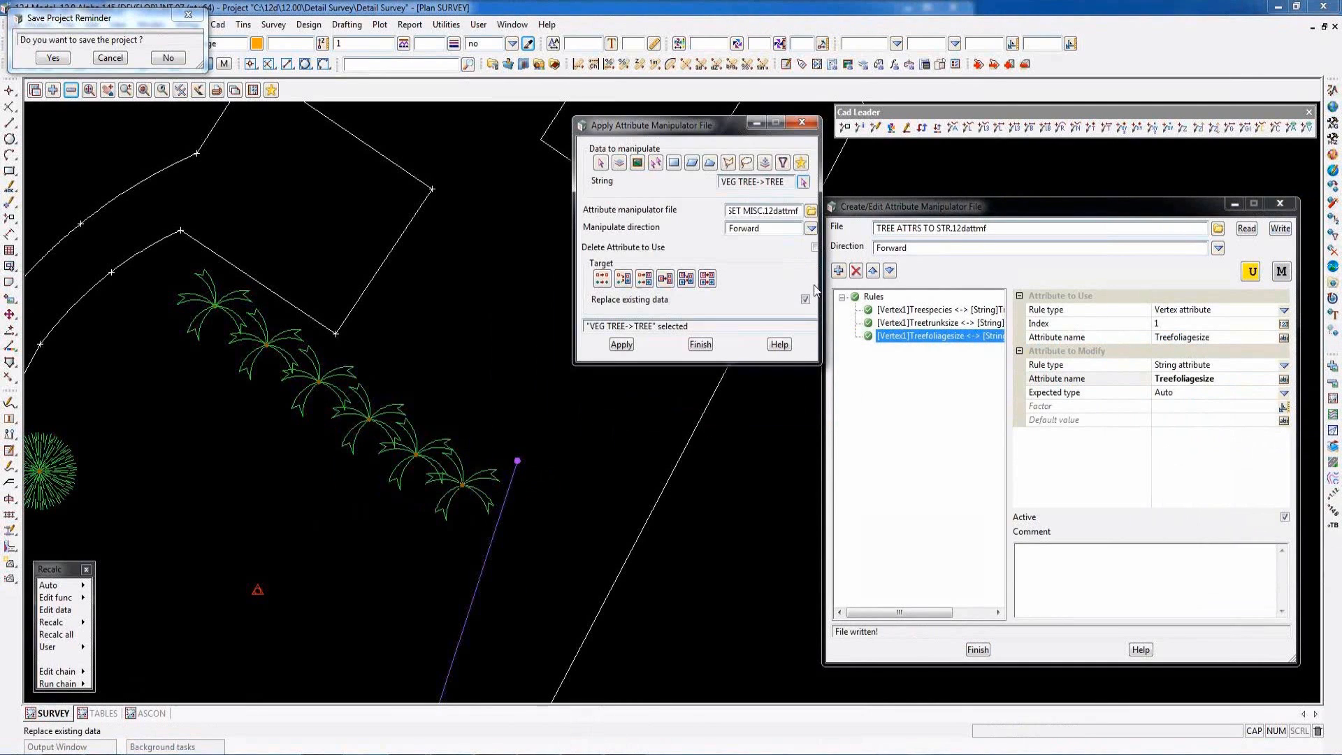
{"action": "left_click", "coordinate": [811, 211]}
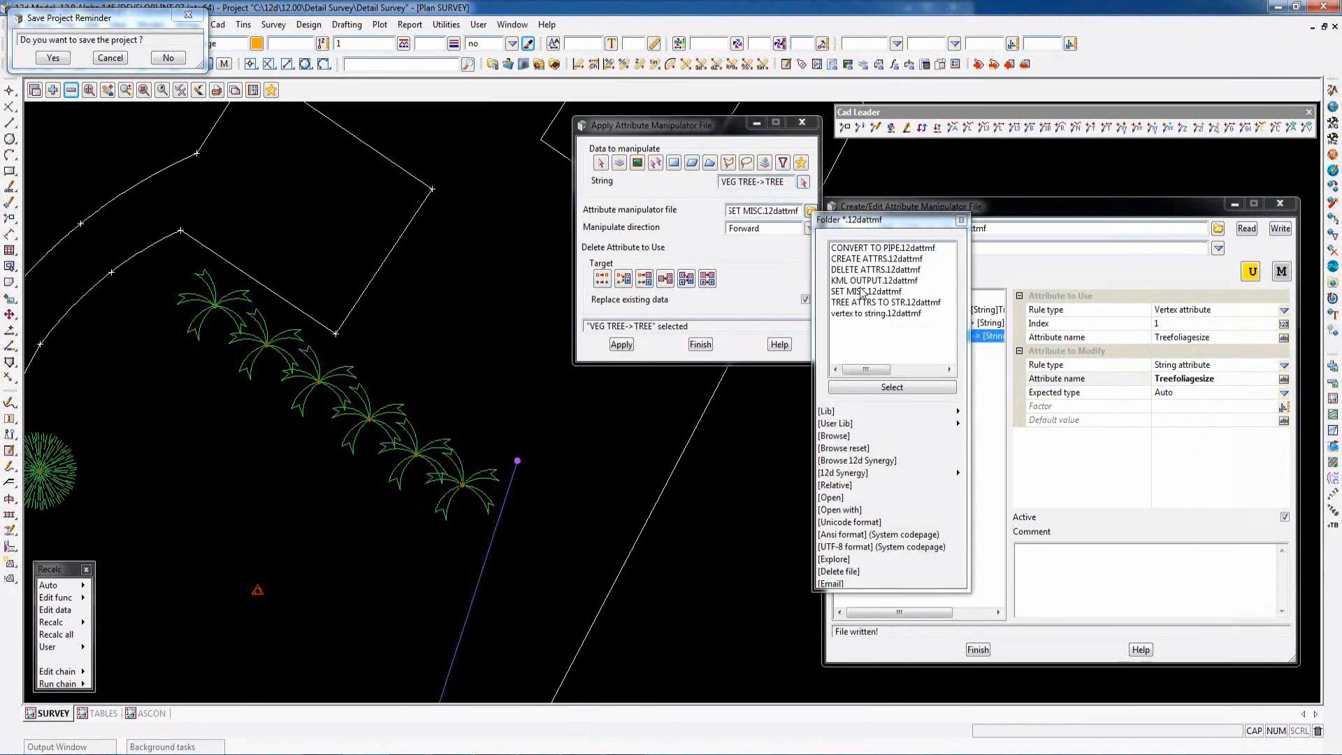
{"action": "left_click", "coordinate": [860, 304]}
{"action": "double_click", "coordinate": [860, 305]}
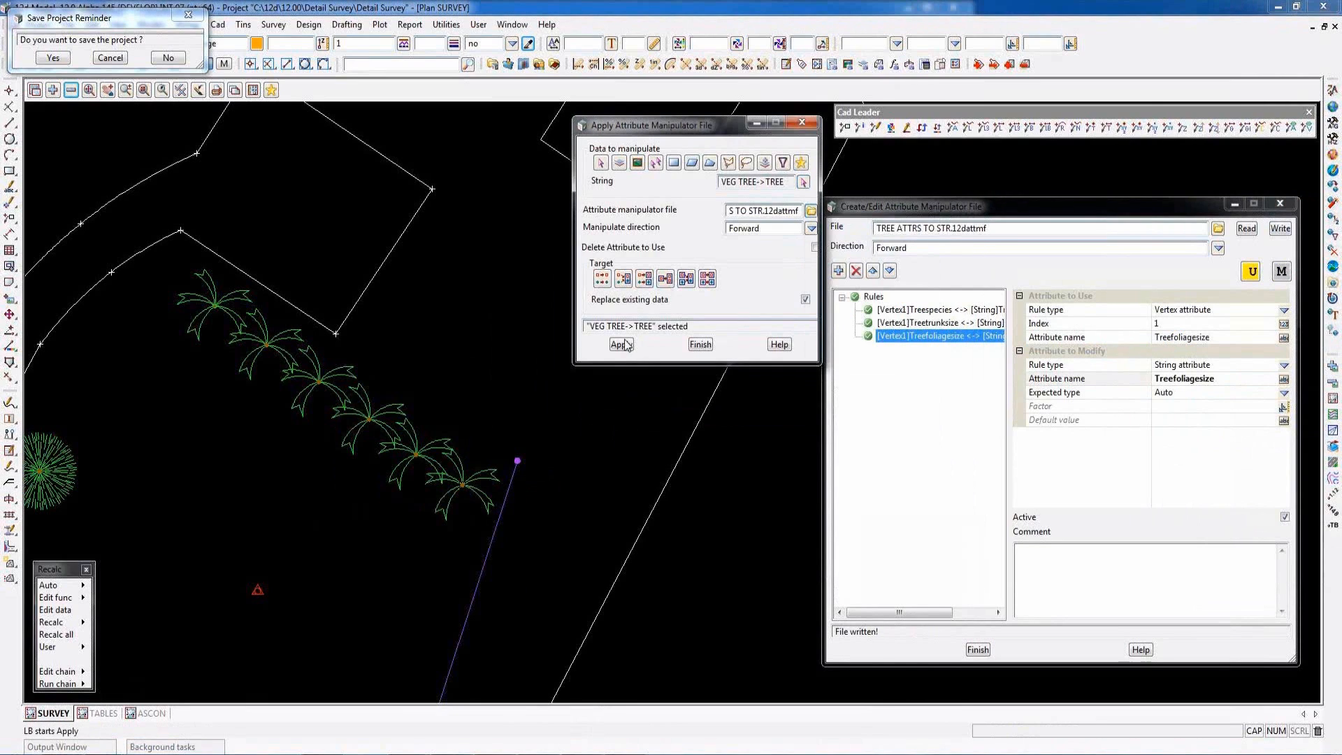
{"action": "left_click", "coordinate": [621, 344]}
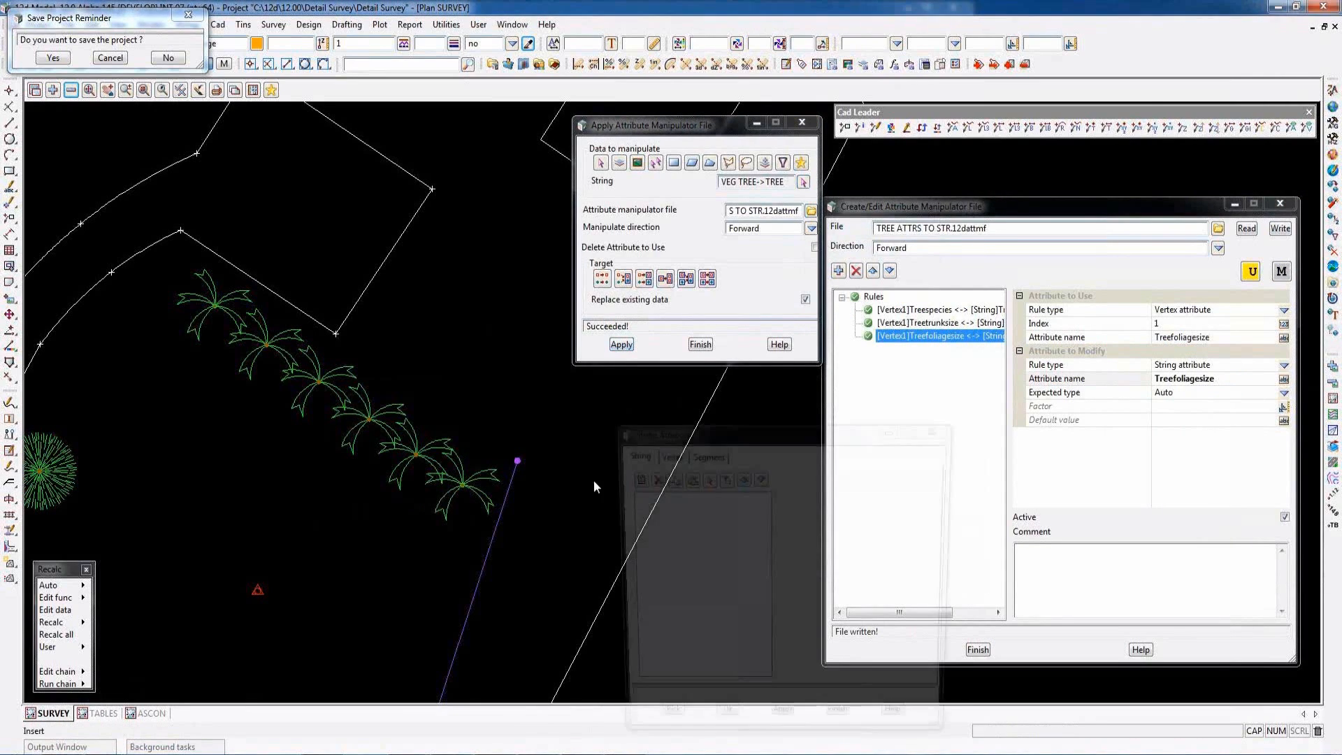
- Examine the string attributes of the southeasternmost palm tree in a widened attribute list, and close the list
{"action": "left_click", "coordinate": [460, 486]}
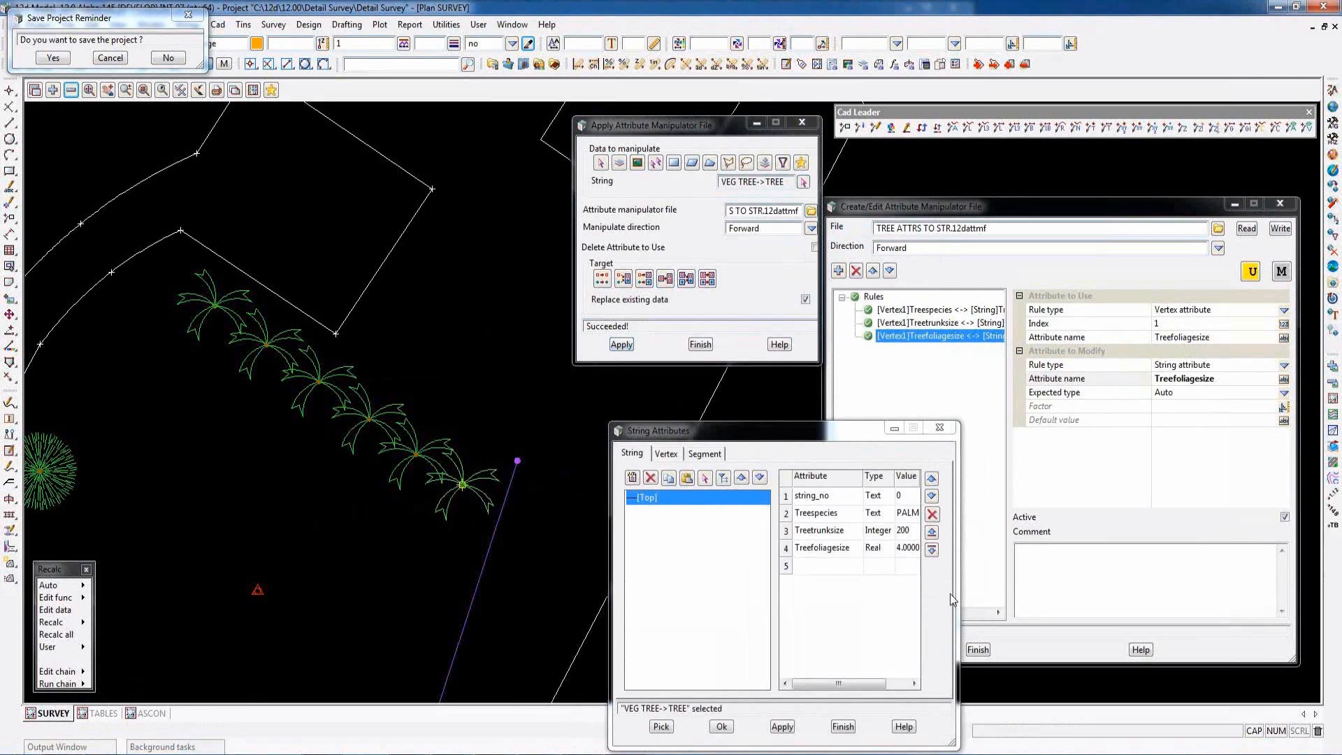
{"action": "left_click_drag", "start_coordinate": [958, 594], "coordinate": [1057, 594]}
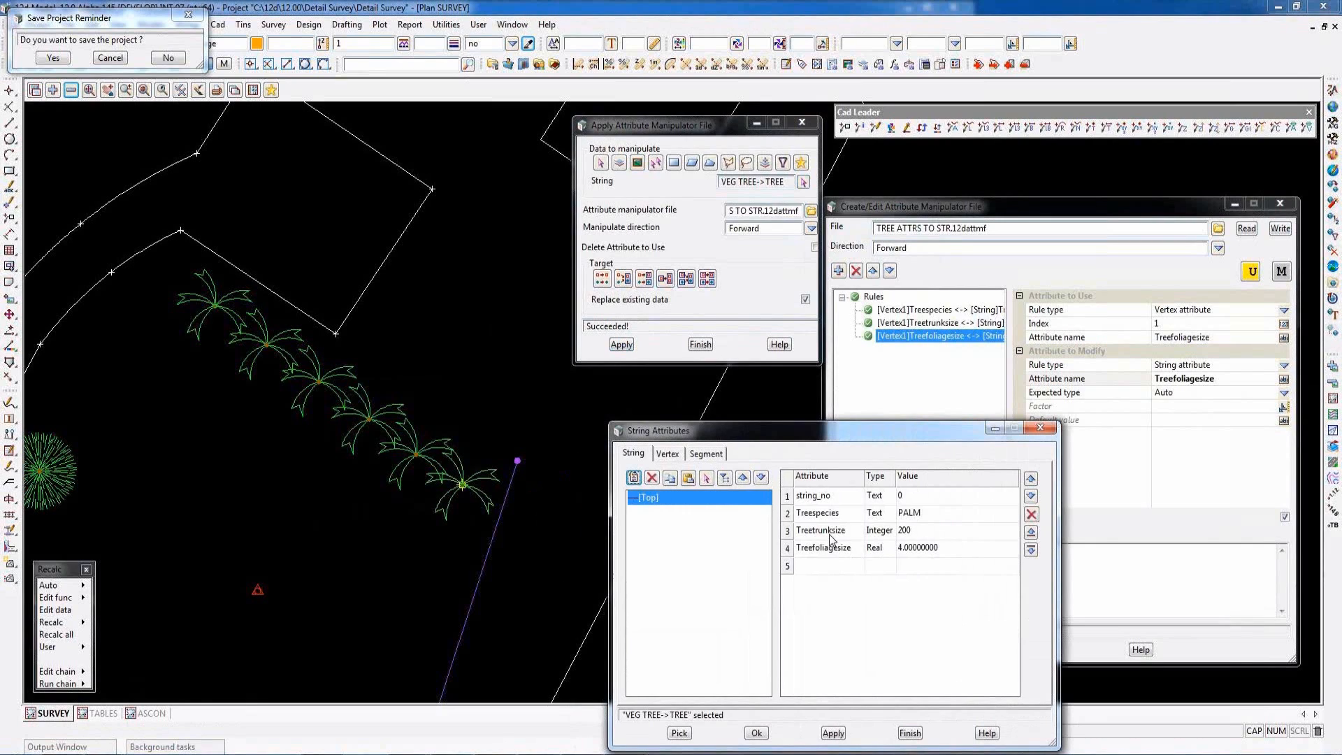
{"action": "left_click", "coordinate": [909, 732]}
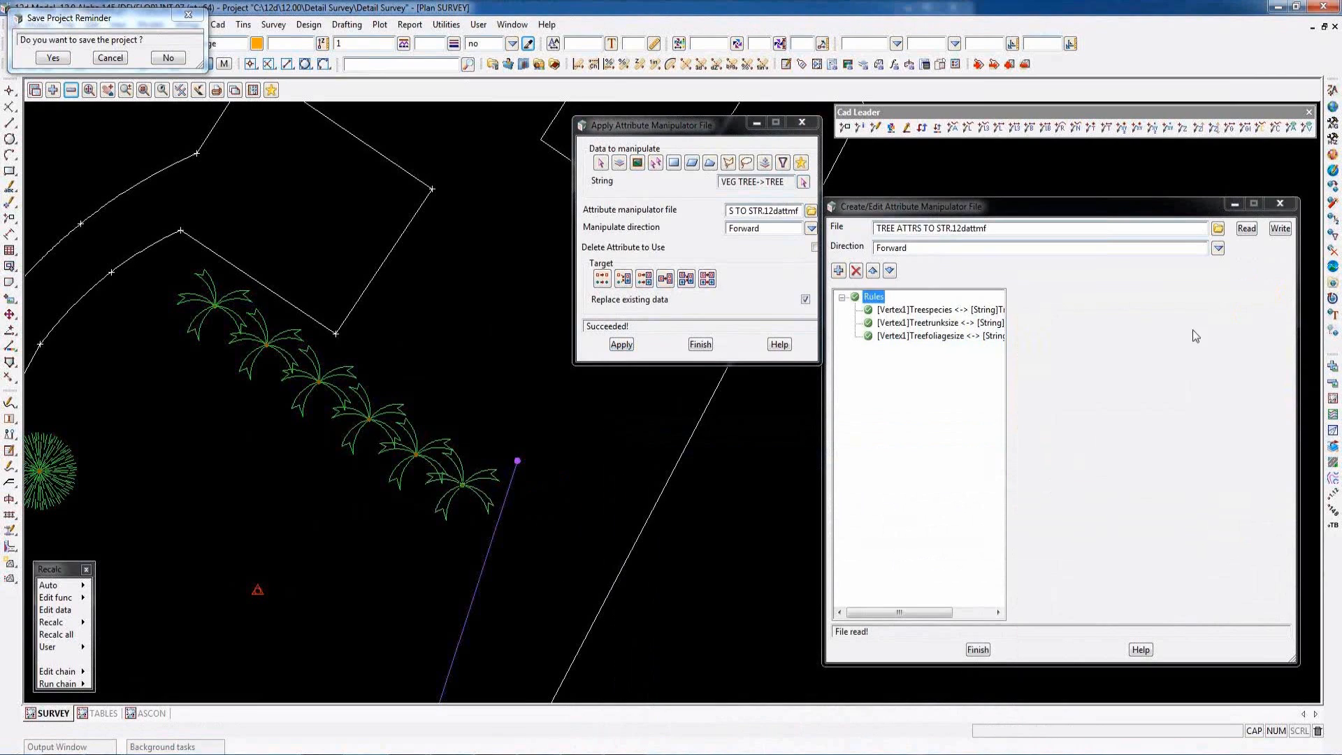
- Load KML OUTPUT.12dattmf for editing and review its tree species, foliage size, sewer cover, sewer material and Size1 rules
{"action": "left_click", "coordinate": [1219, 230]}
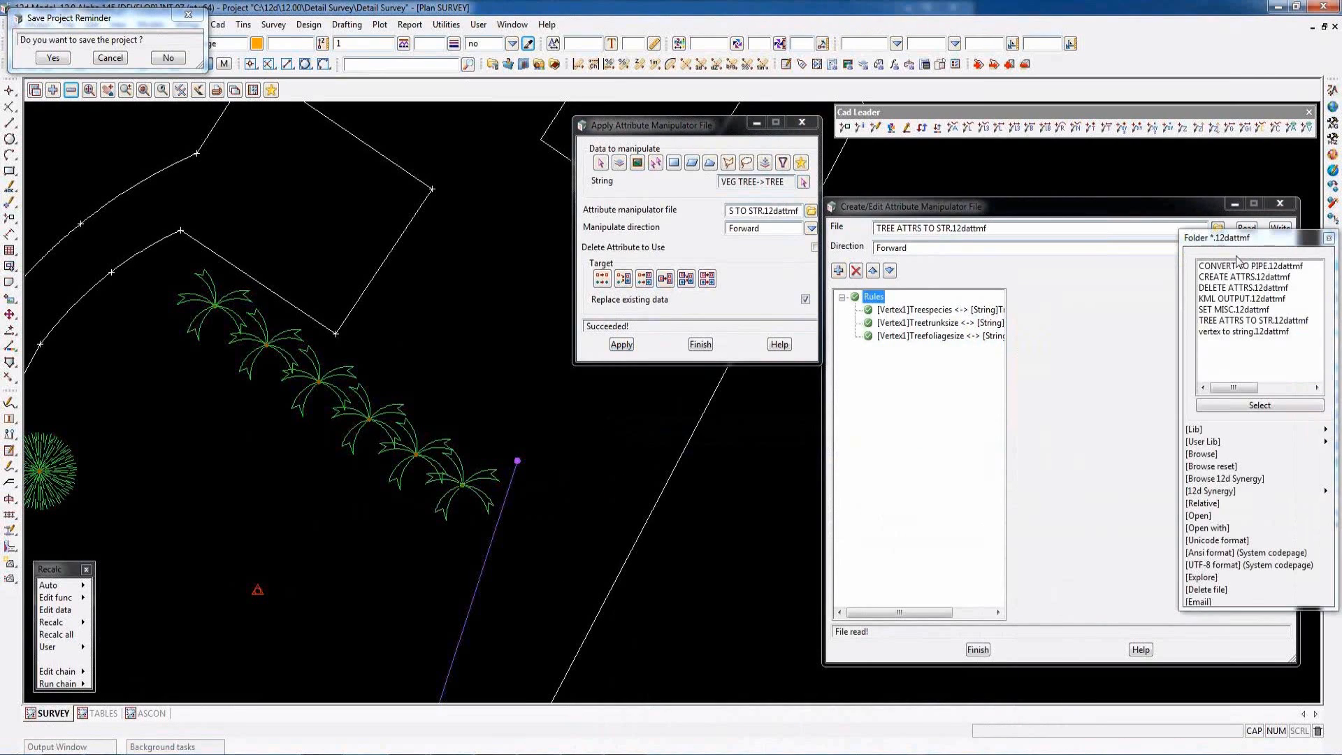
{"action": "double_click", "coordinate": [1223, 306]}
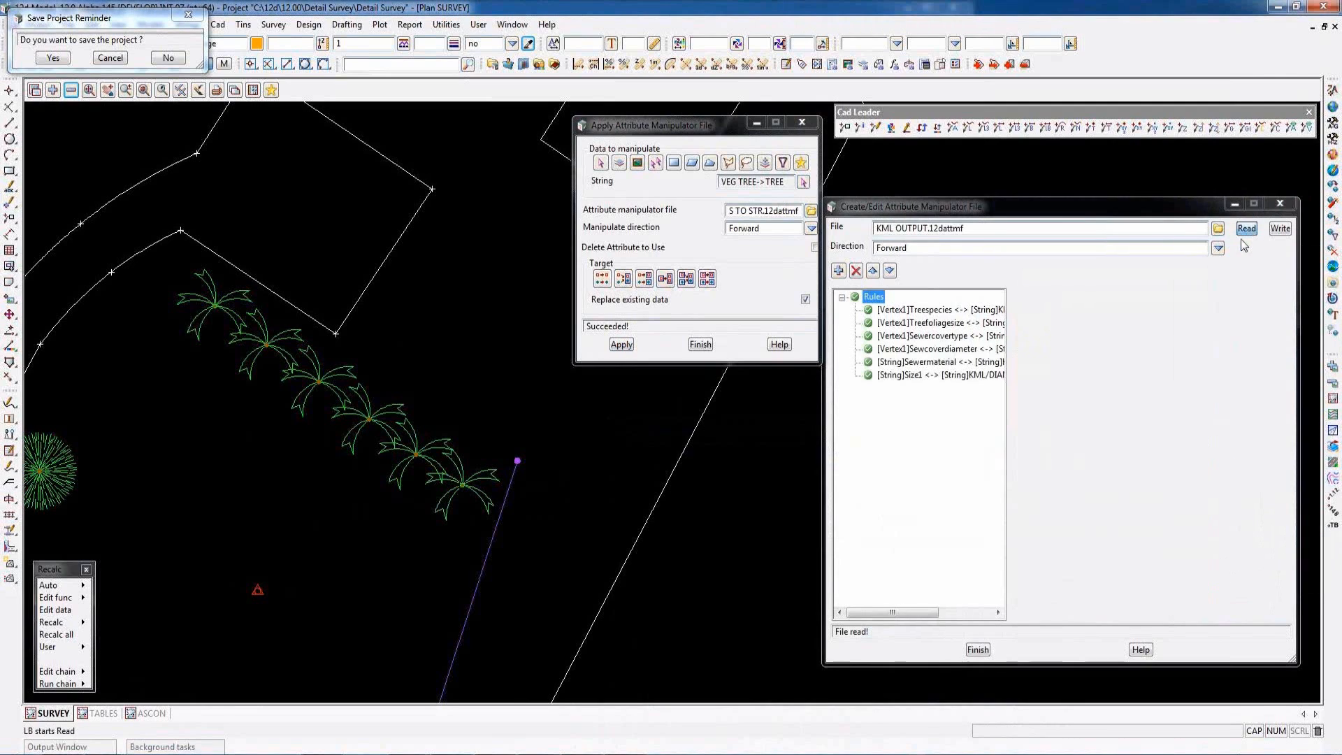
{"action": "left_click", "coordinate": [923, 312]}
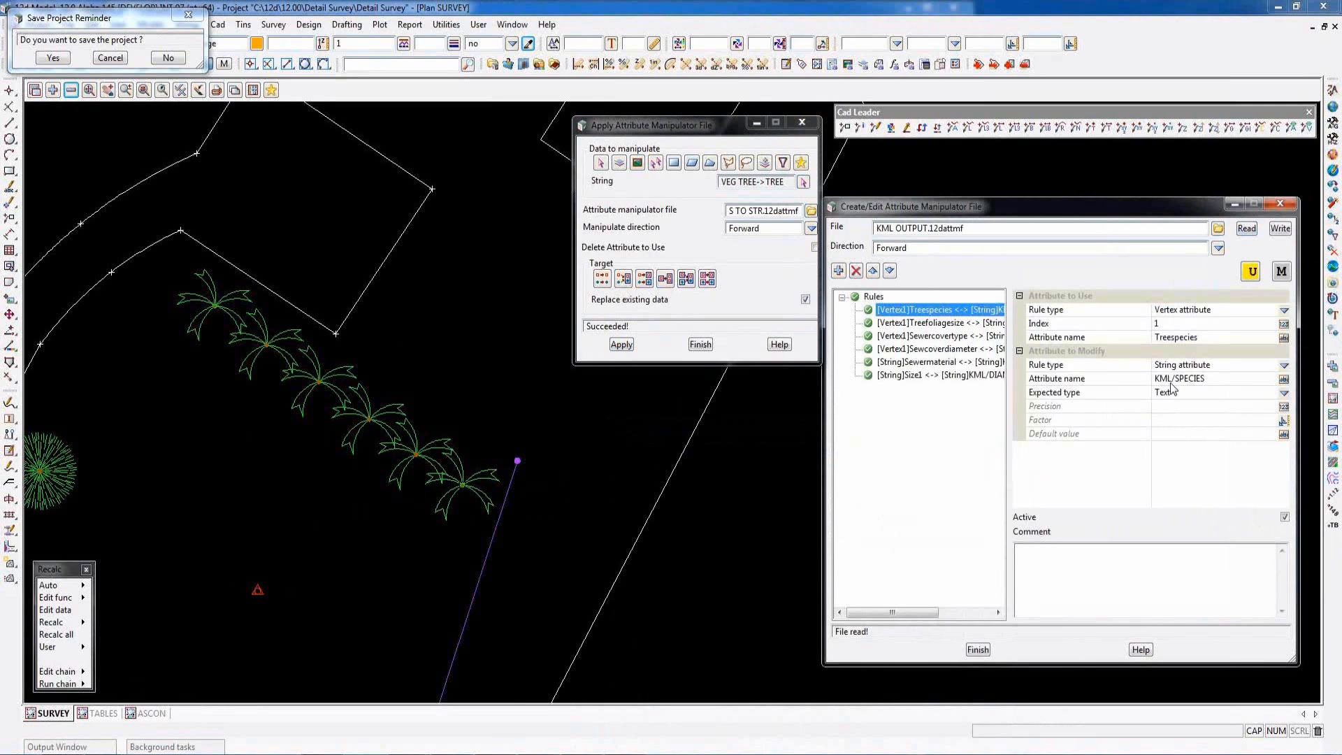
{"action": "left_click", "coordinate": [923, 324]}
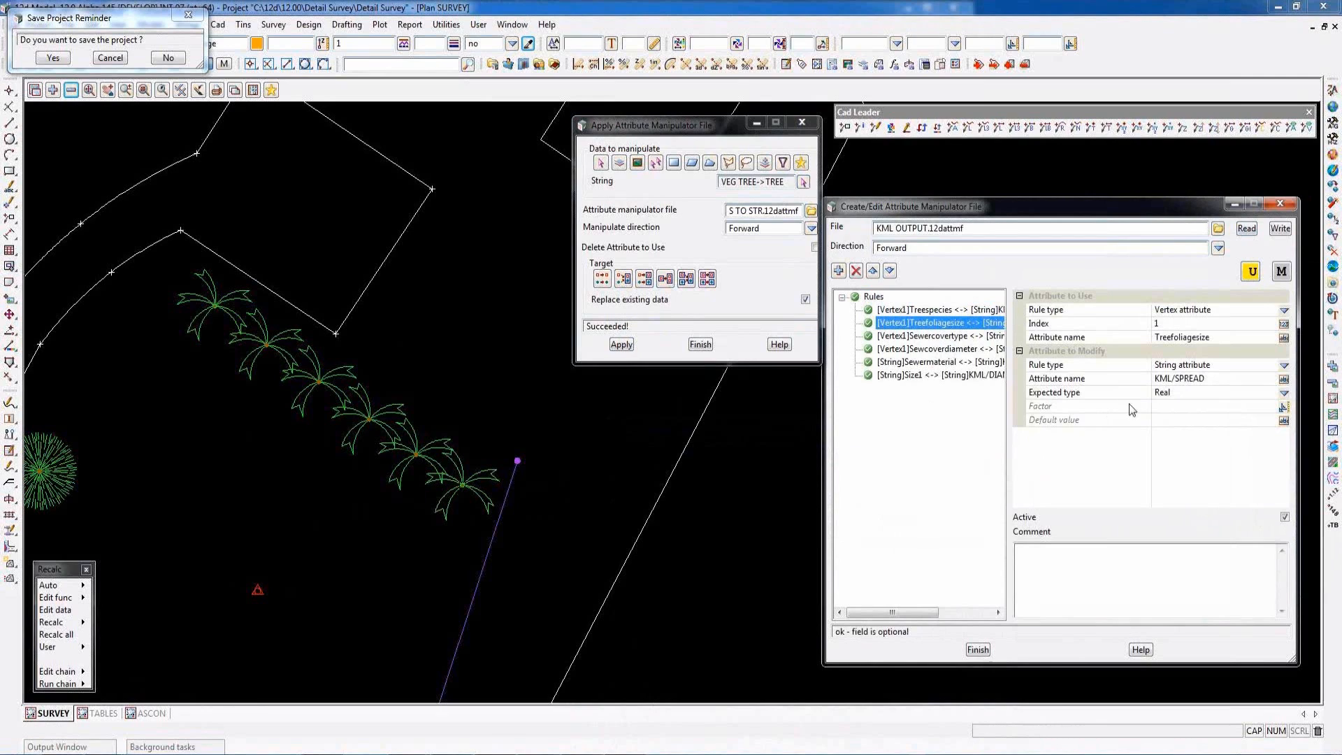
{"action": "left_click", "coordinate": [939, 337]}
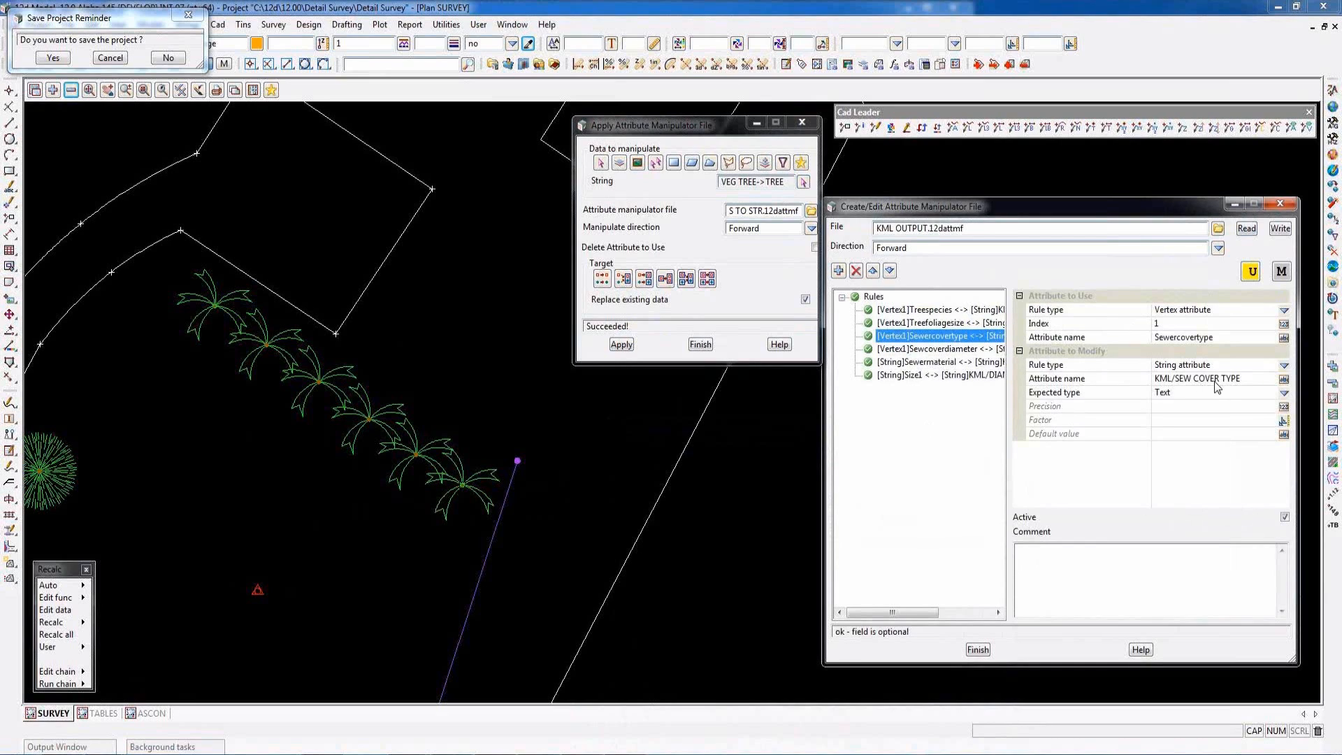
{"action": "left_click", "coordinate": [951, 349]}
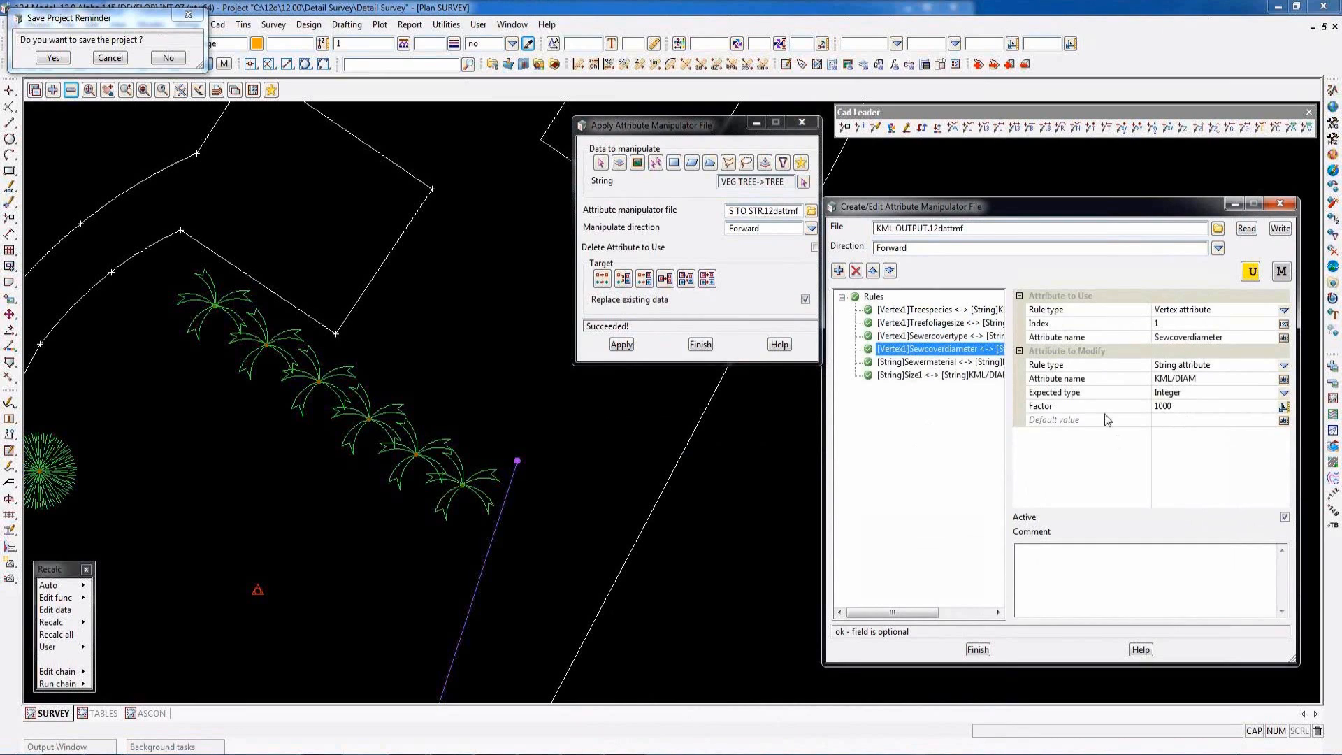
{"action": "left_click", "coordinate": [926, 362]}
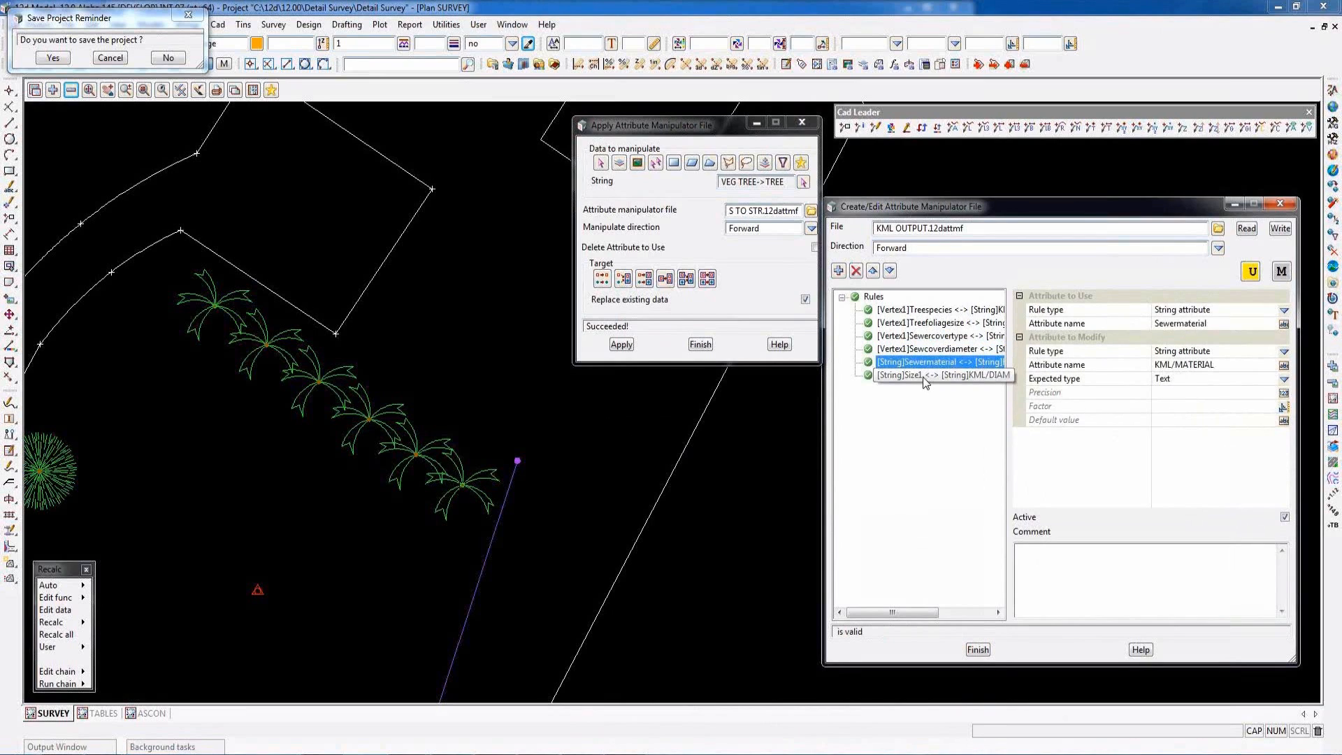
{"action": "left_click", "coordinate": [923, 376]}
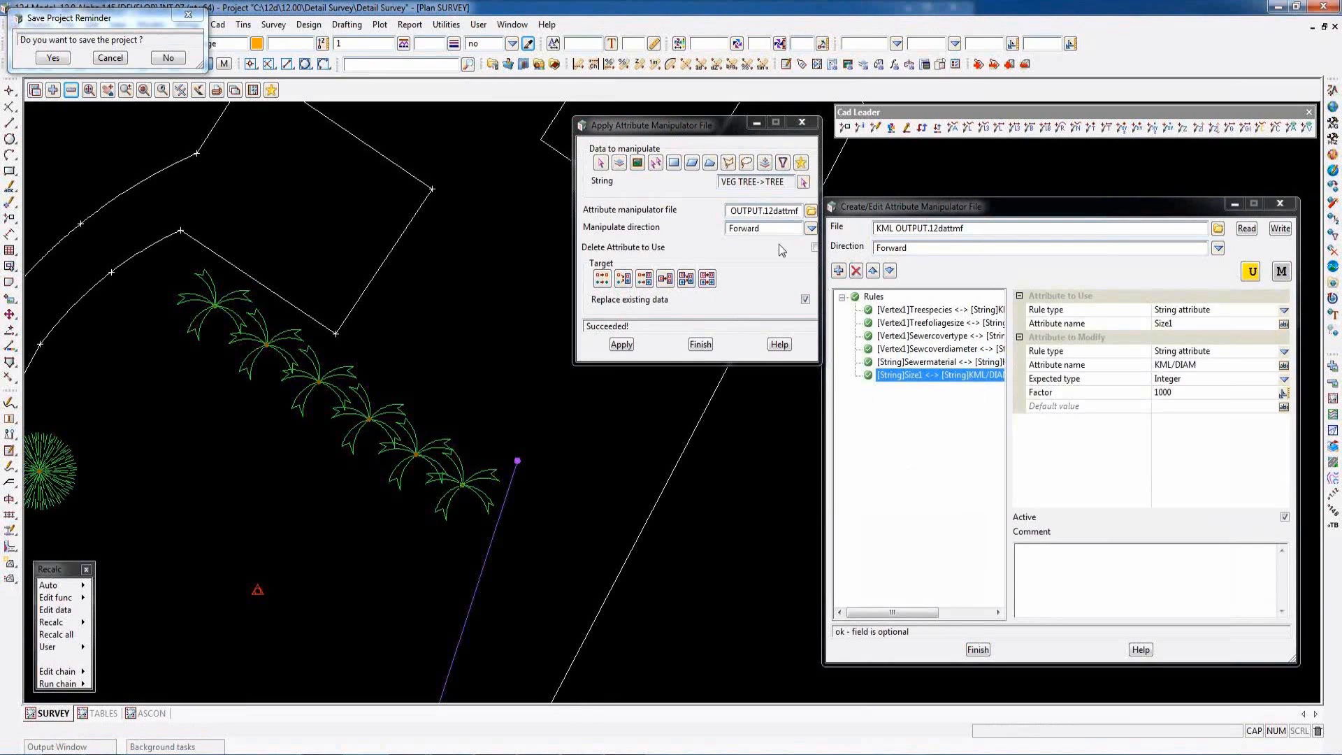
- Apply KML OUTPUT.12dattmf to the selected palm tree string in the forward direction
{"action": "left_click", "coordinate": [618, 345]}
- Examine the KML group in the string attributes of the southeasternmost palm tree, and close the attribute list
{"action": "key", "text": "ctrl+a"}
{"action": "left_click", "coordinate": [462, 491]}
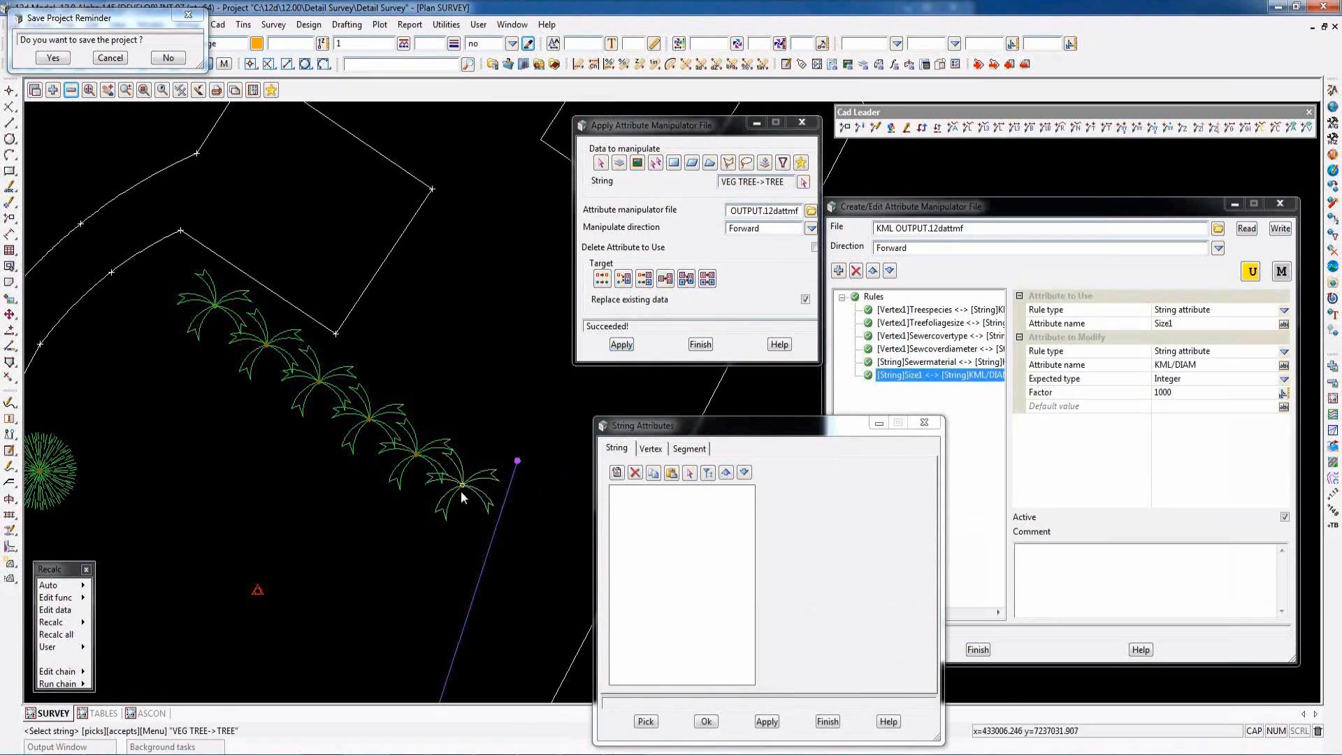
{"action": "middle_click", "coordinate": [460, 491]}
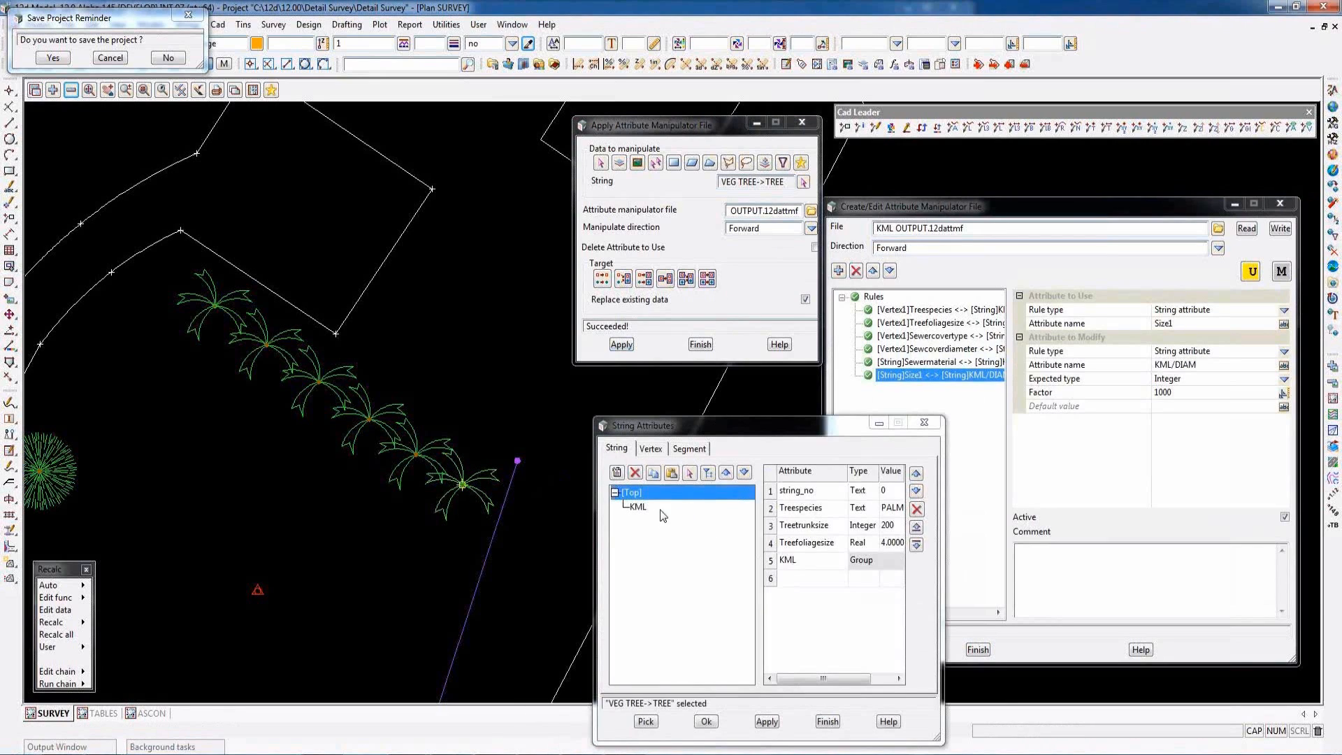
{"action": "left_click", "coordinate": [639, 508]}
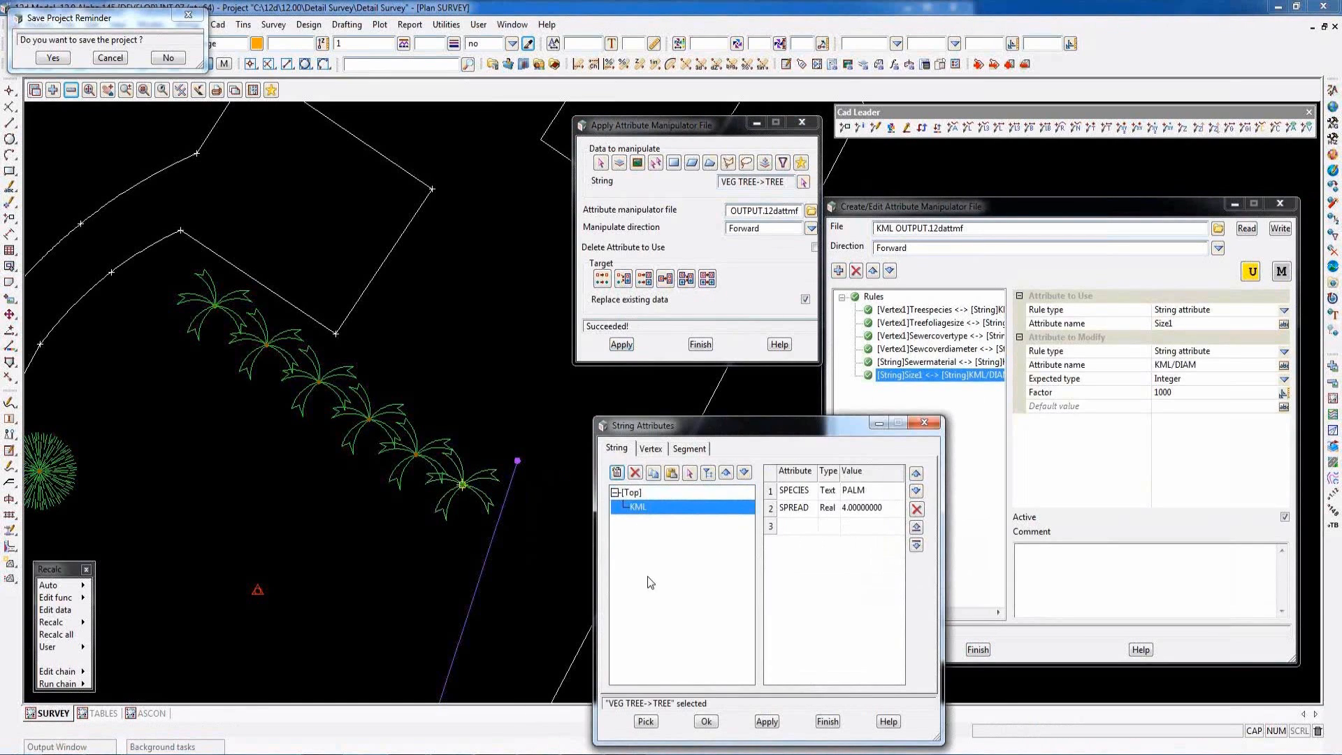
{"action": "left_click", "coordinate": [955, 443]}
- Add an undefined rule to KML OUTPUT.12dattmf, inspect the rule types for both attributes without choosing one, and return to the Sewercovertype rule
{"action": "left_click", "coordinate": [839, 271]}
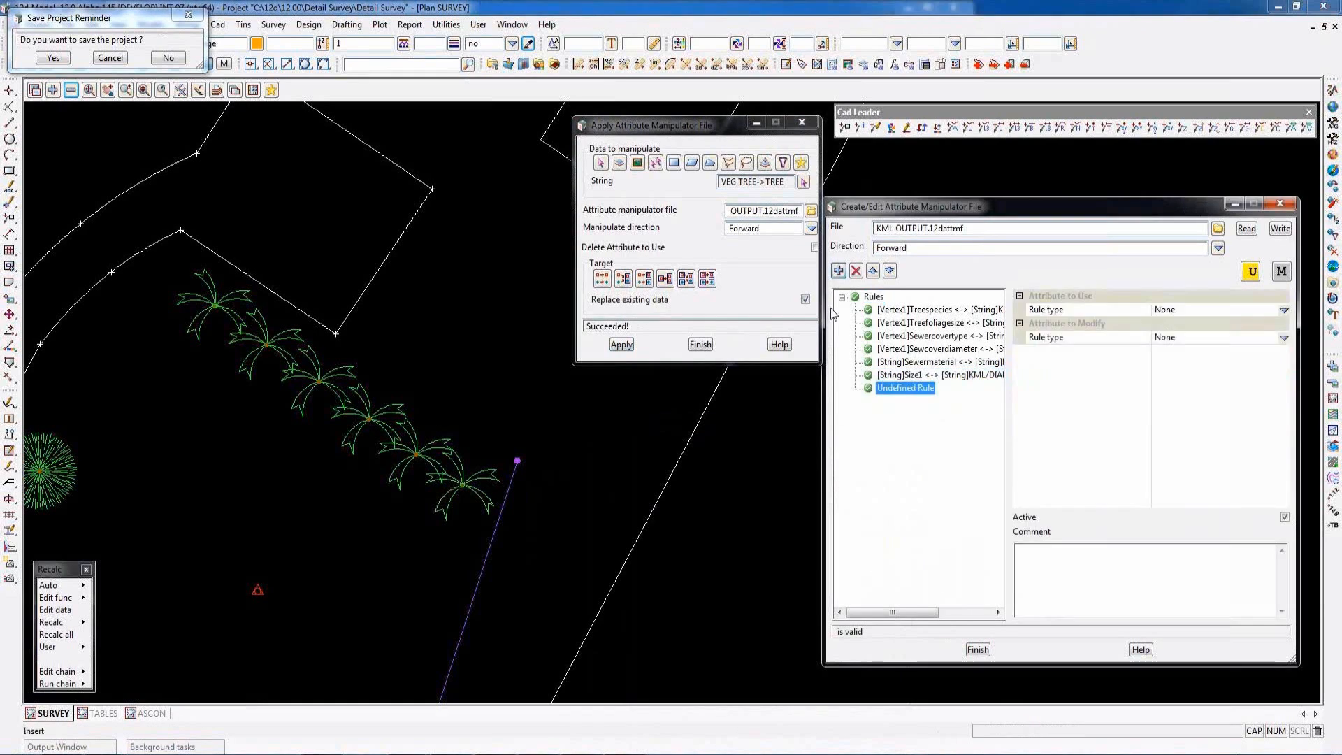
{"action": "left_click", "coordinate": [1285, 338]}
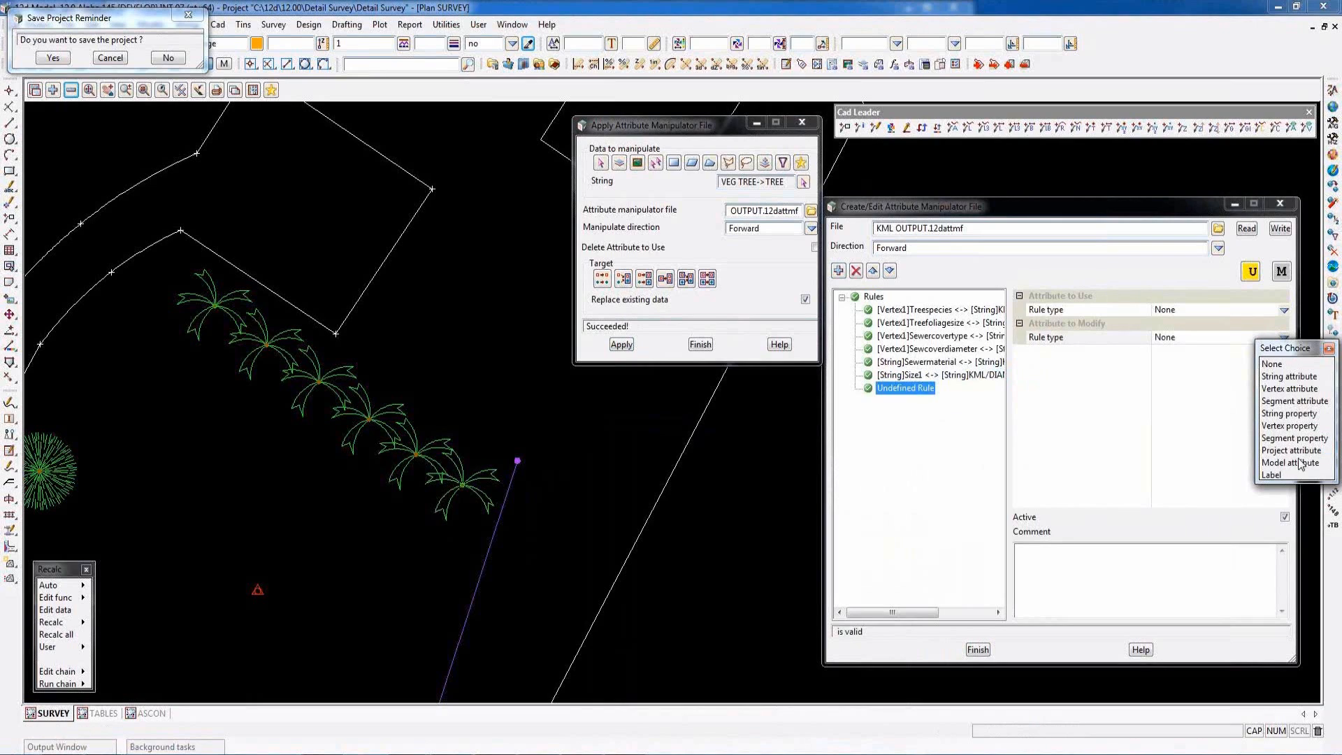
{"action": "left_click", "coordinate": [1329, 347]}
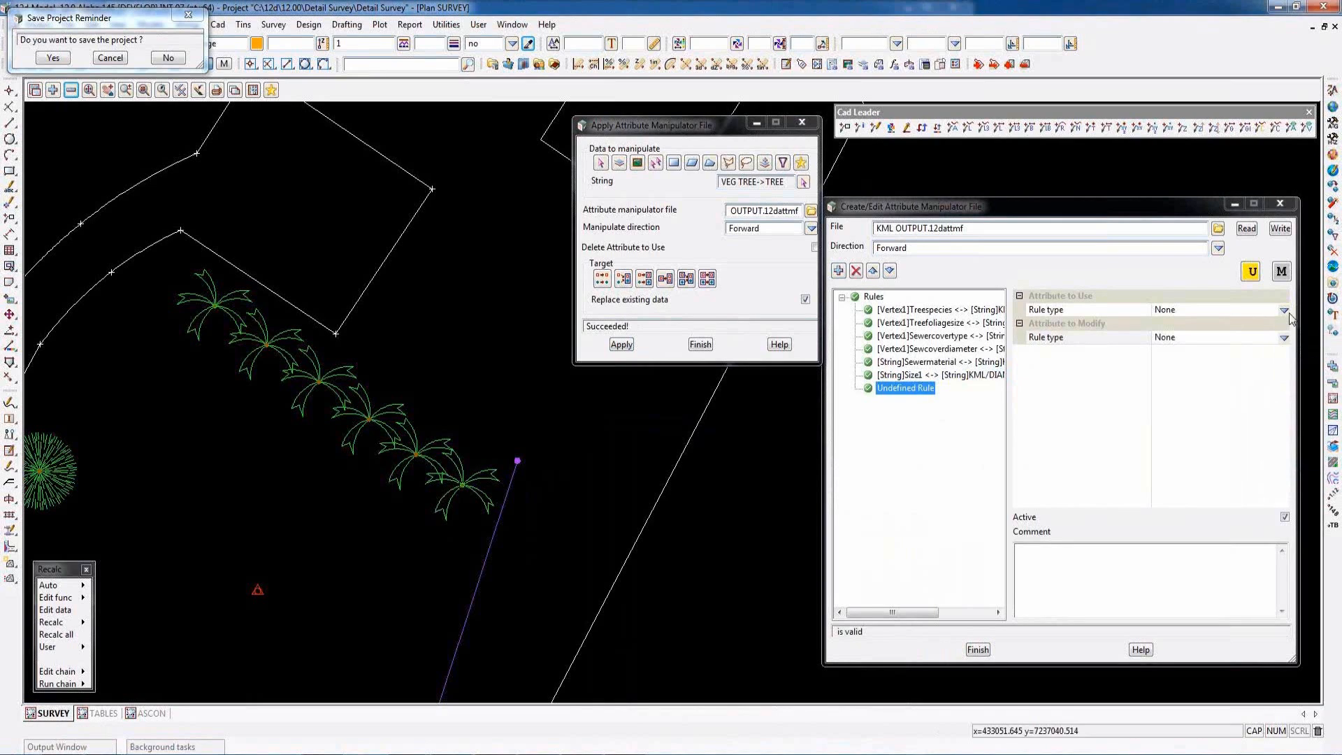
{"action": "left_click", "coordinate": [1285, 310]}
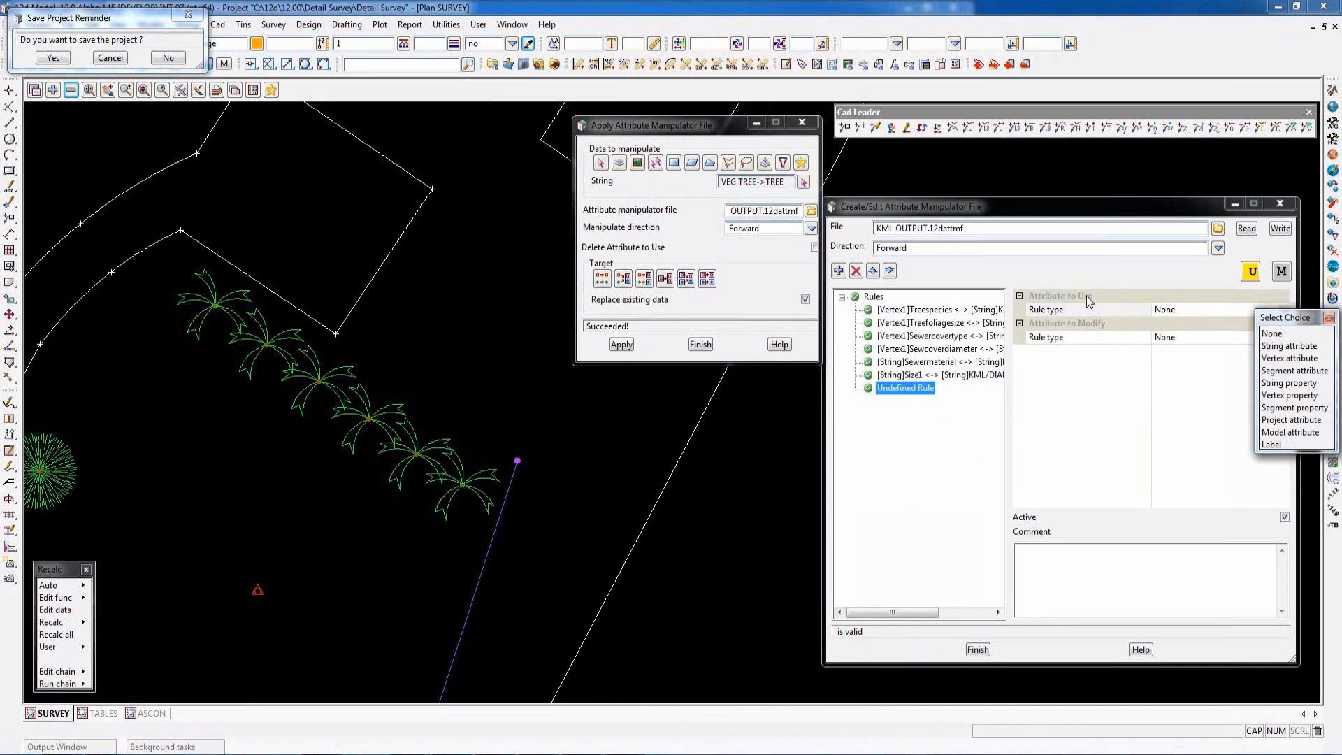
{"action": "left_click", "coordinate": [1329, 319]}
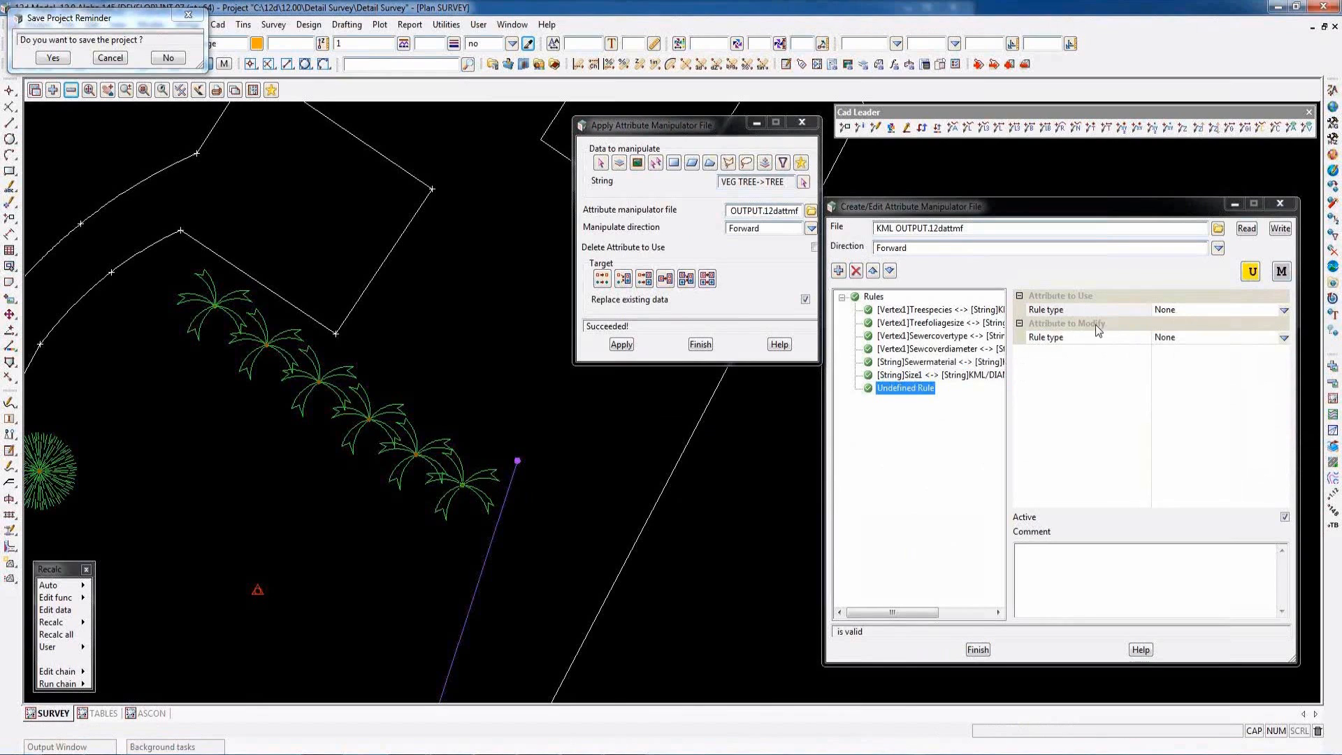
{"action": "left_click", "coordinate": [915, 336]}
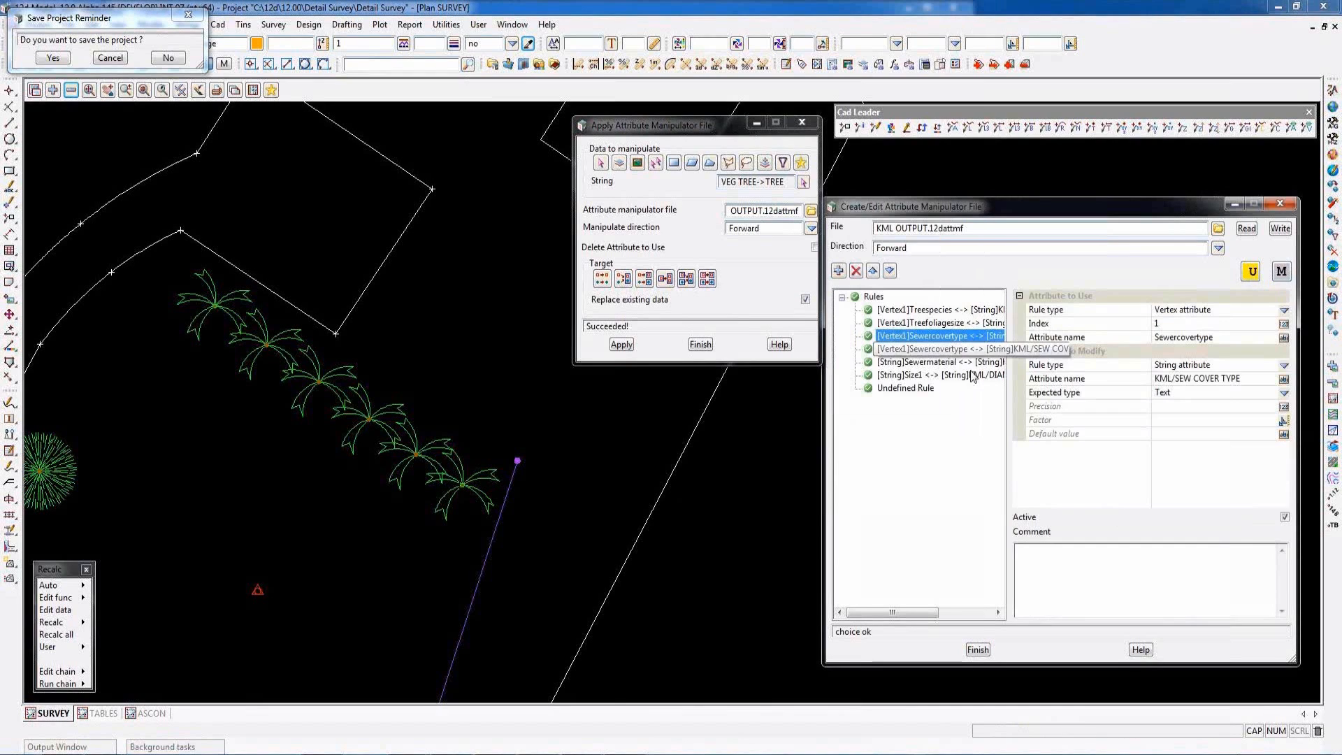
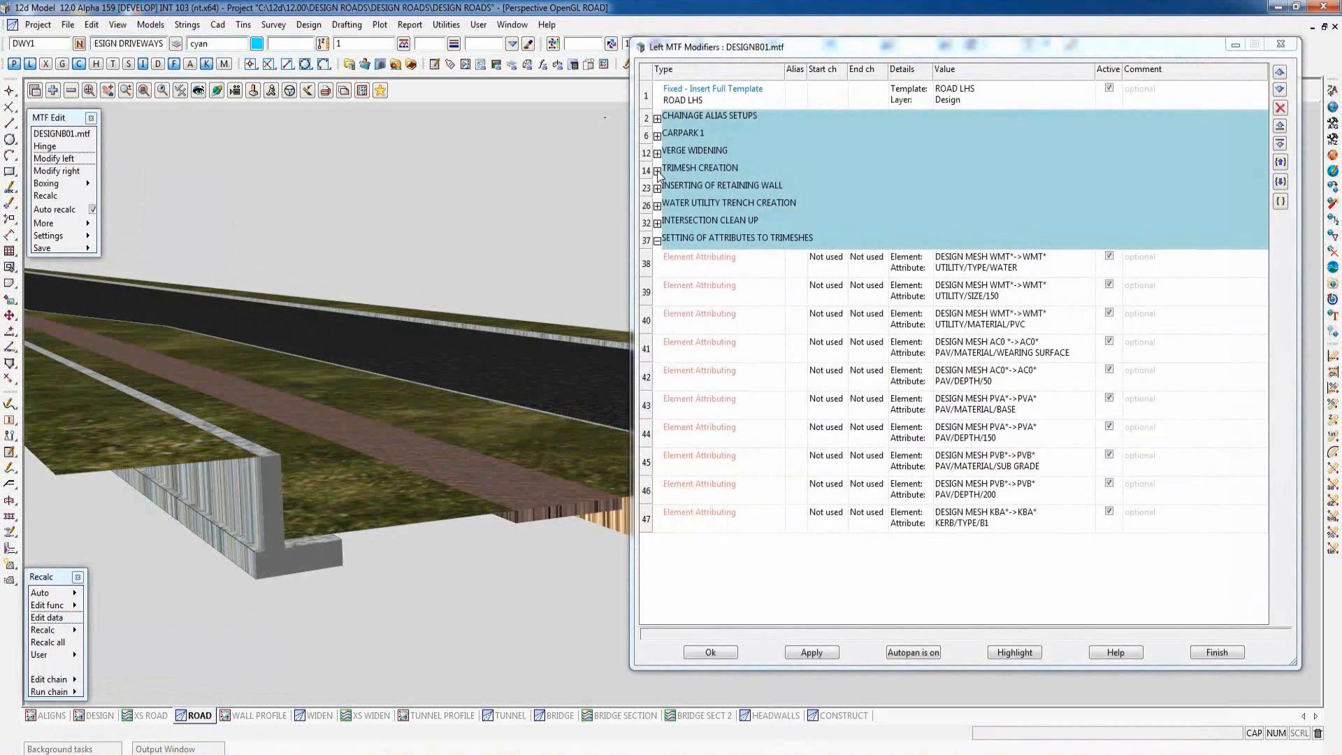
- Examine the snippets in the TRIMESH CREATION group of the DESIGNB01.mtf left modifiers with a widened Type column, and collapse the group
{"action": "left_click", "coordinate": [658, 172]}
{"action": "left_click_drag", "start_coordinate": [786, 69], "coordinate": [1082, 70]}
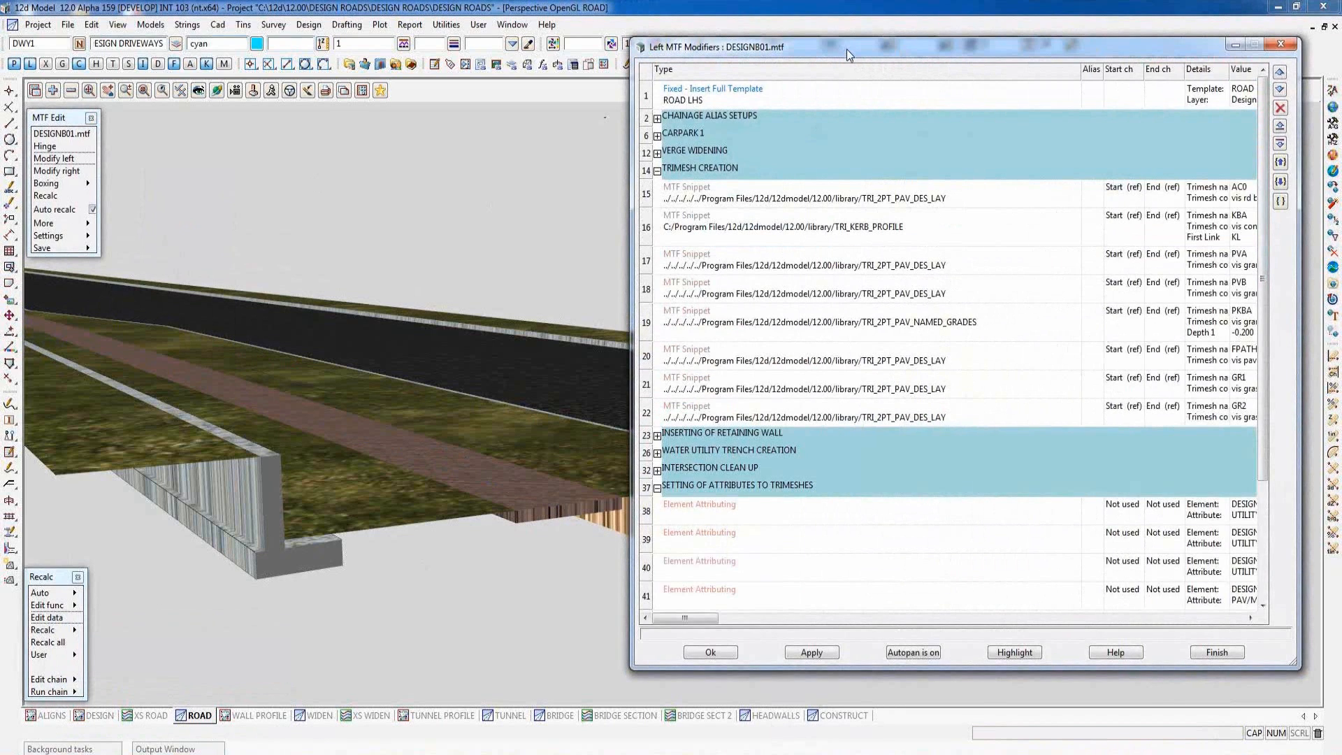
{"action": "left_click_drag", "start_coordinate": [891, 61], "coordinate": [1082, 98]}
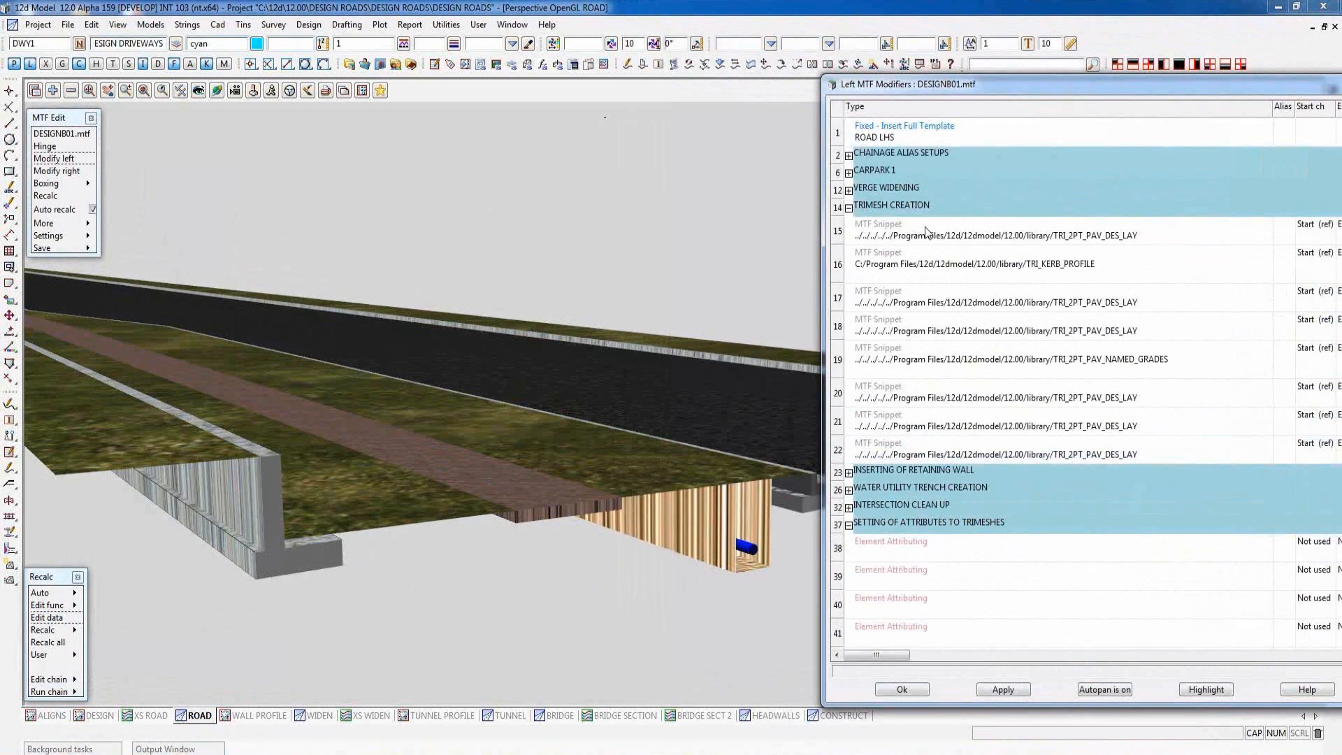
{"action": "left_click_drag", "start_coordinate": [1014, 81], "coordinate": [743, 67]}
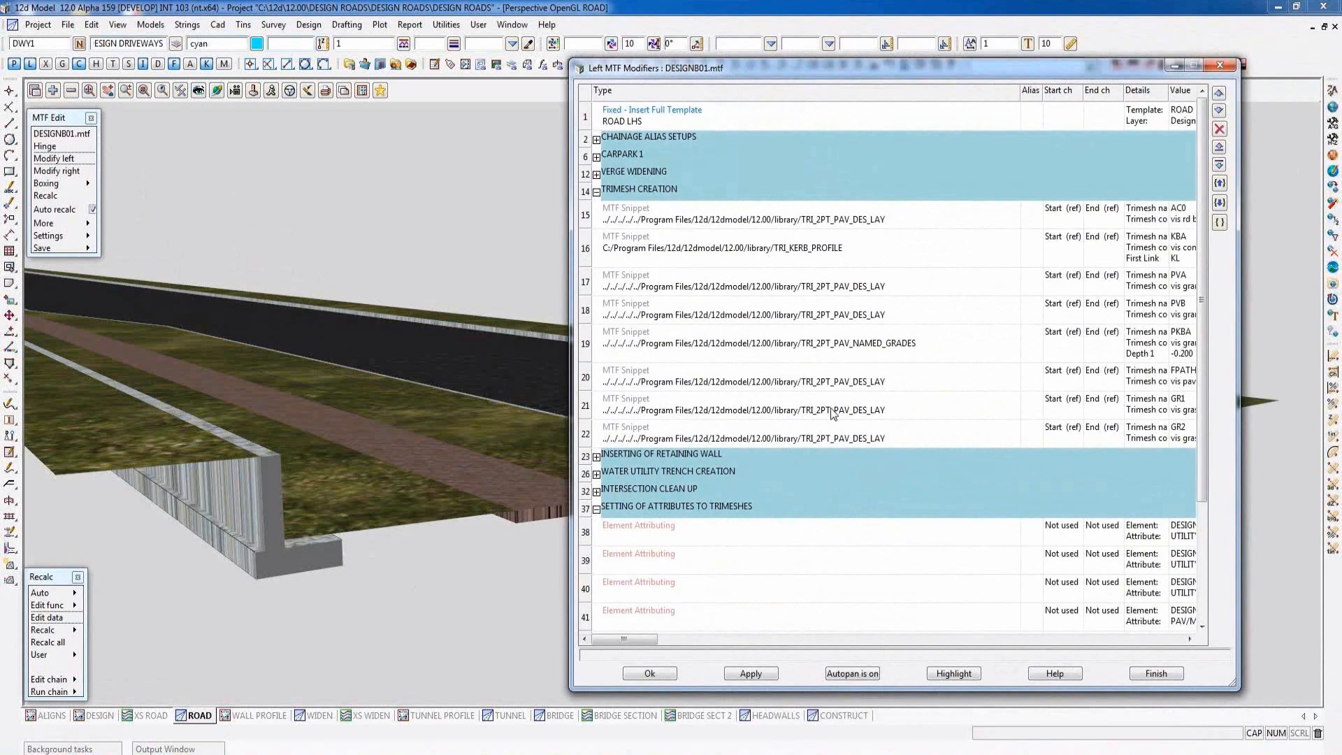
{"action": "left_click", "coordinate": [596, 192]}
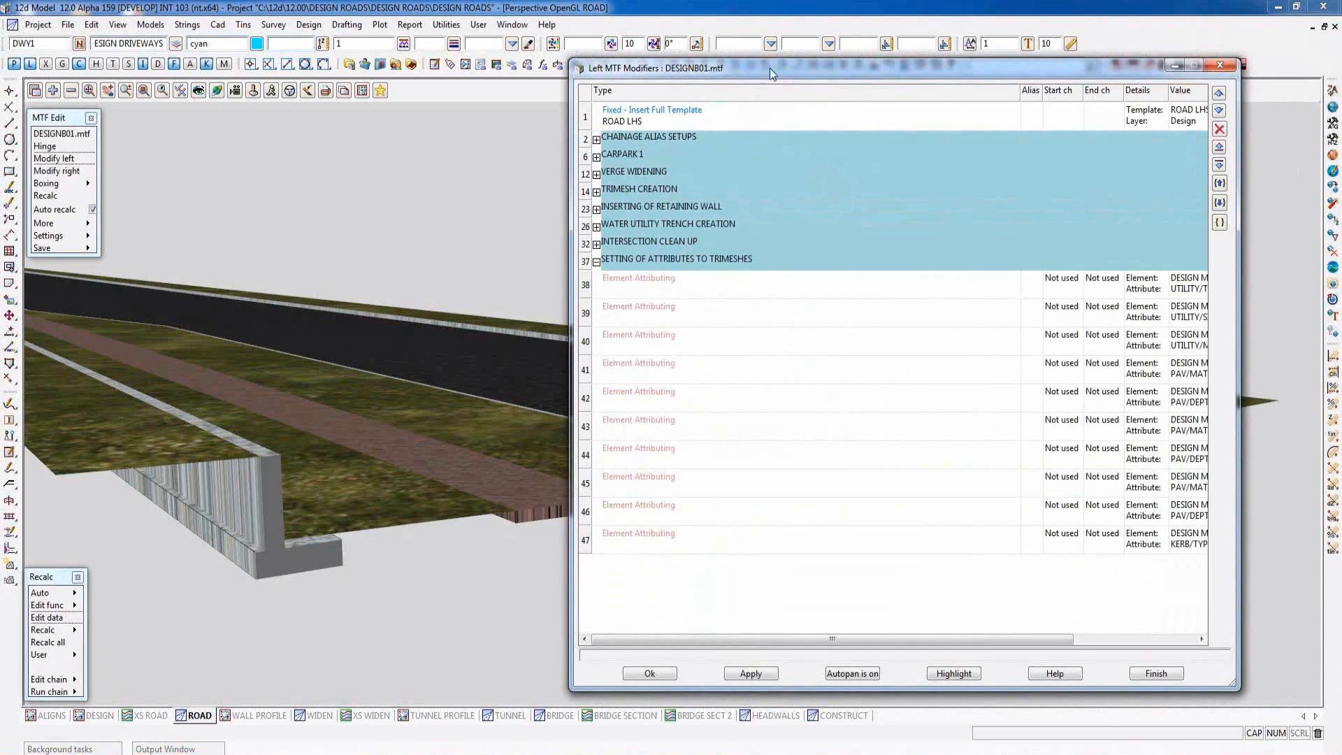
- Examine the element attributing modifiers for the WMT* UTILITY/TYPE, WMT* UTILITY/SIZE and AC0* PAV/DEPTH attributes, closing each without changes
{"action": "left_click_drag", "start_coordinate": [769, 68], "coordinate": [839, 80]}
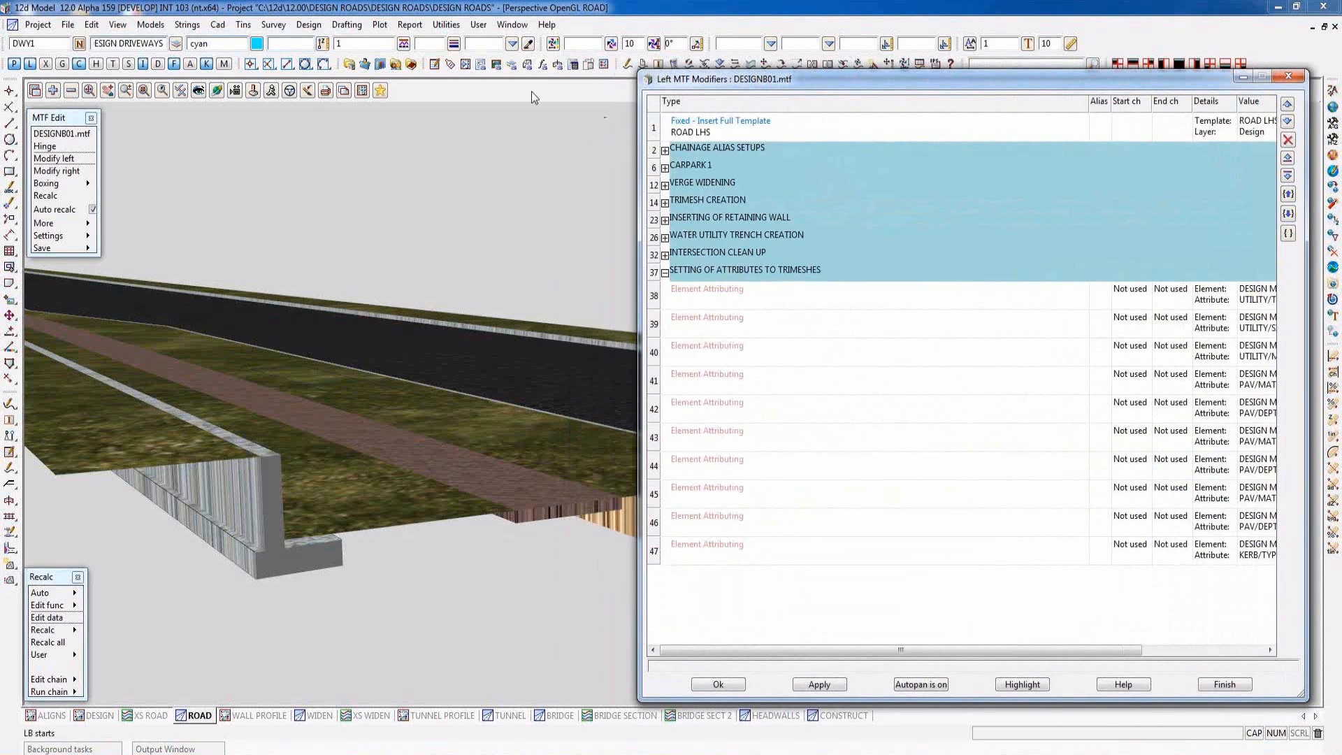
{"action": "left_click", "coordinate": [531, 91]}
{"action": "scroll", "coordinate": [327, 492], "scroll_direction": "down", "scroll_amount": 5}
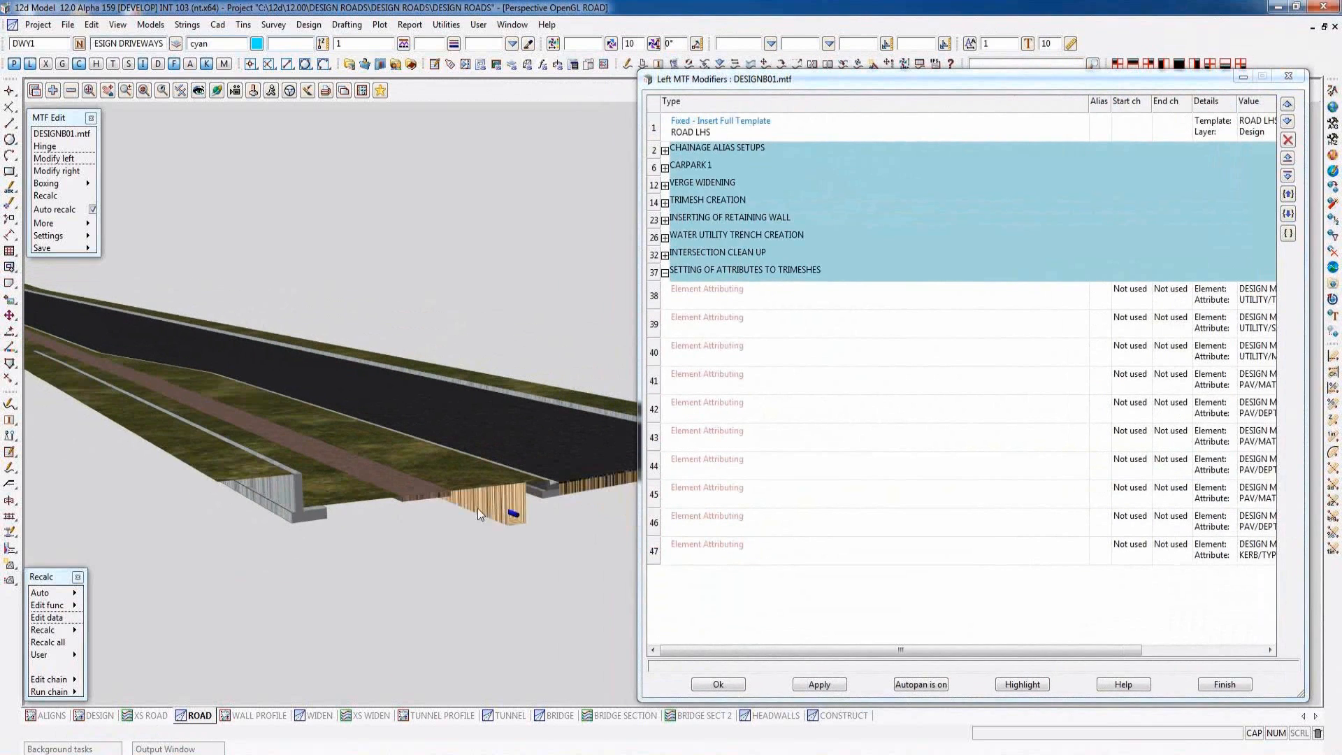
{"action": "scroll", "coordinate": [554, 498], "scroll_direction": "up", "scroll_amount": 4}
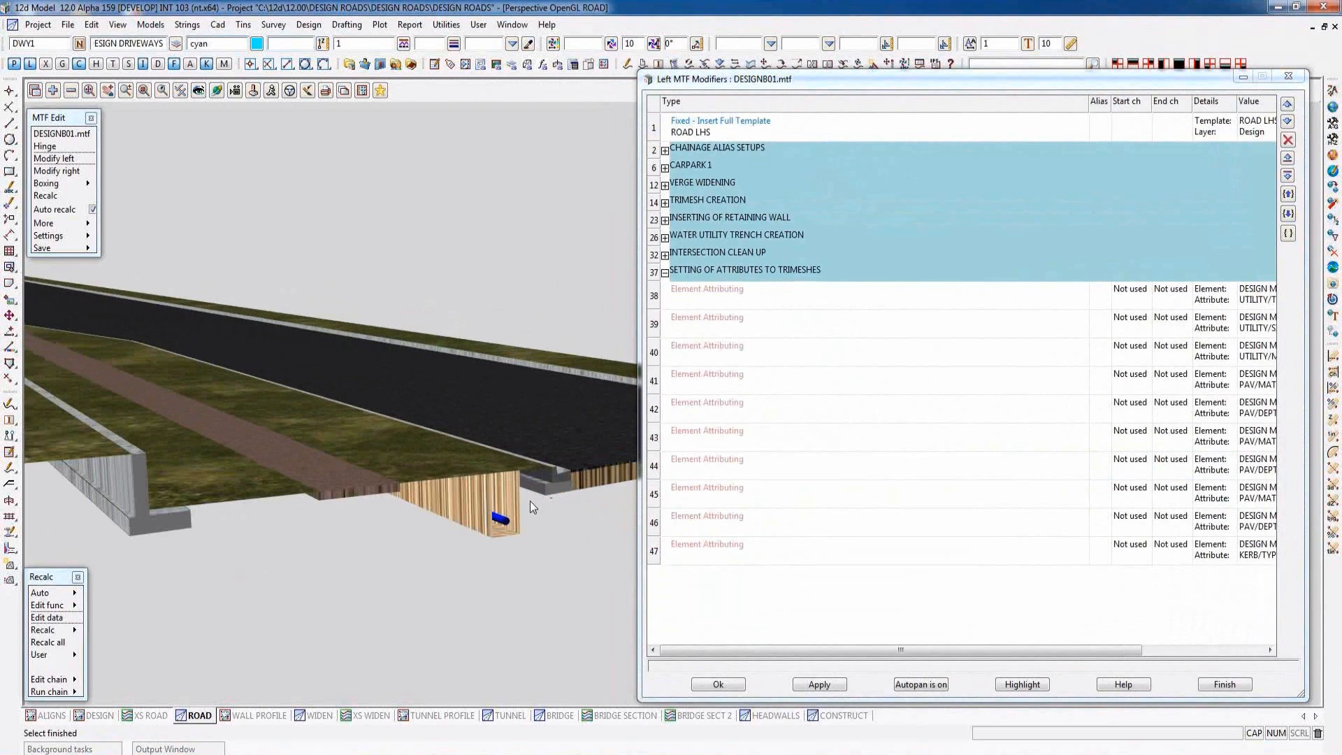
{"action": "scroll", "coordinate": [530, 500], "scroll_direction": "up", "scroll_amount": 2}
{"action": "left_click", "coordinate": [788, 299]}
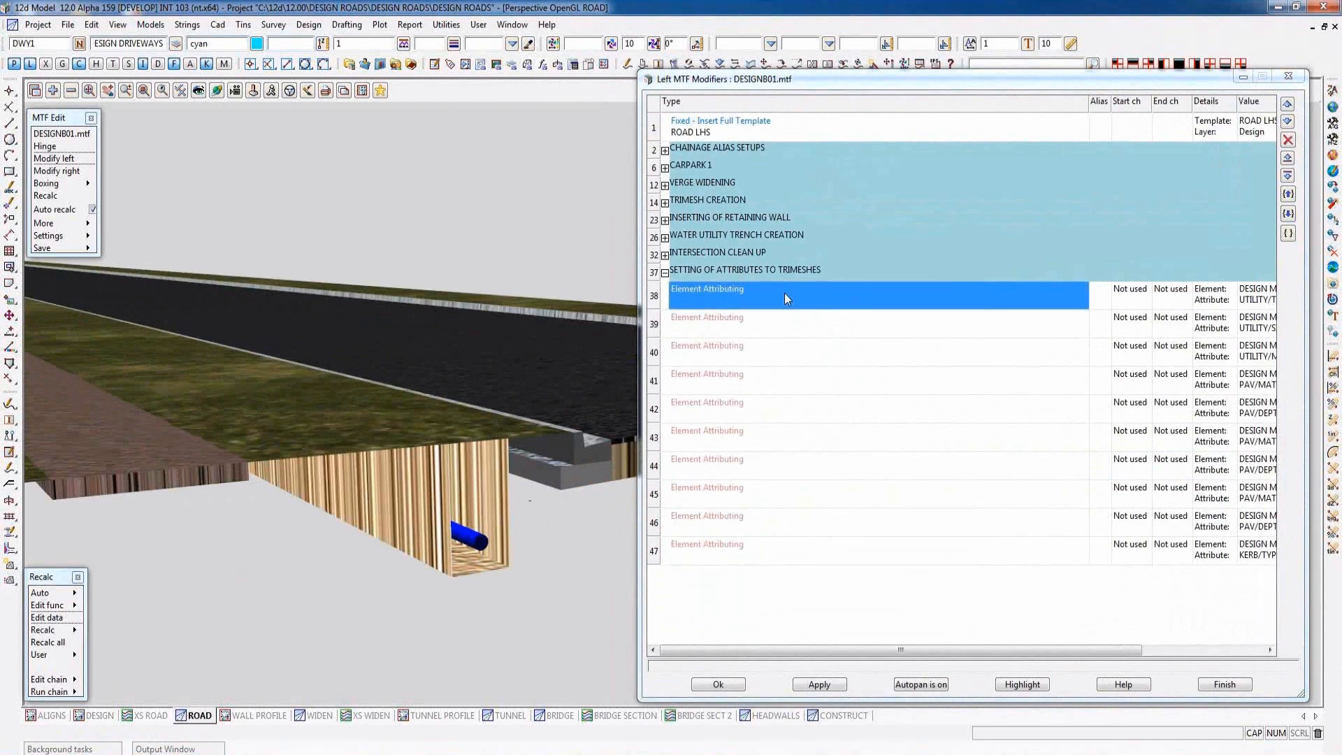
{"action": "double_click", "coordinate": [784, 292]}
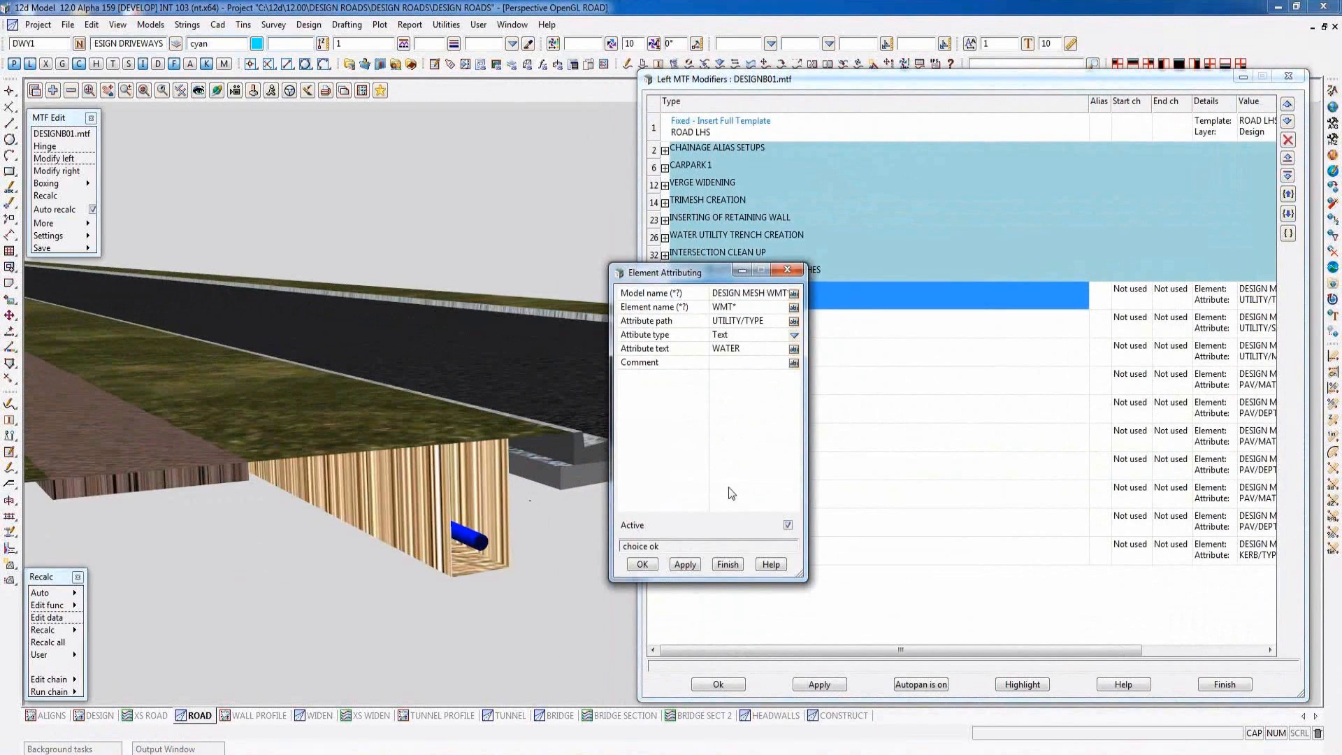
{"action": "left_click", "coordinate": [724, 563]}
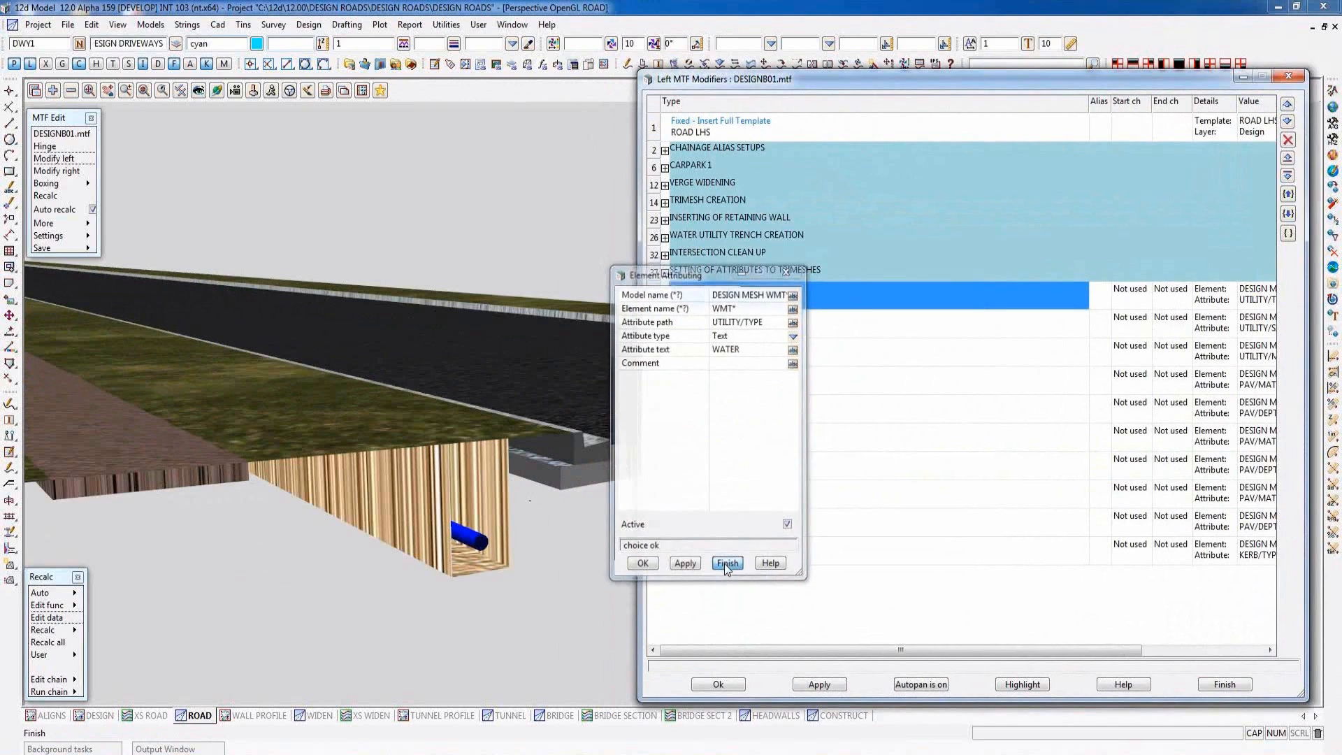
{"action": "double_click", "coordinate": [782, 322]}
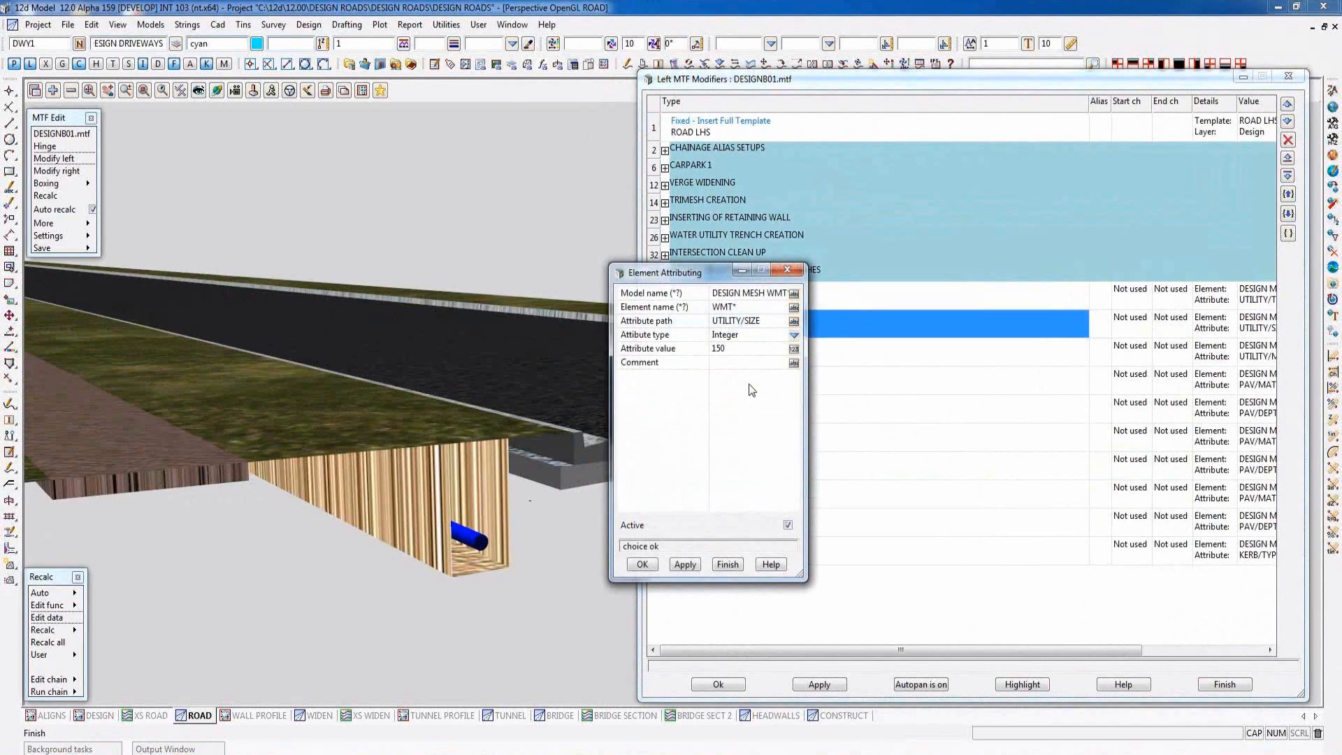
{"action": "left_click", "coordinate": [725, 563]}
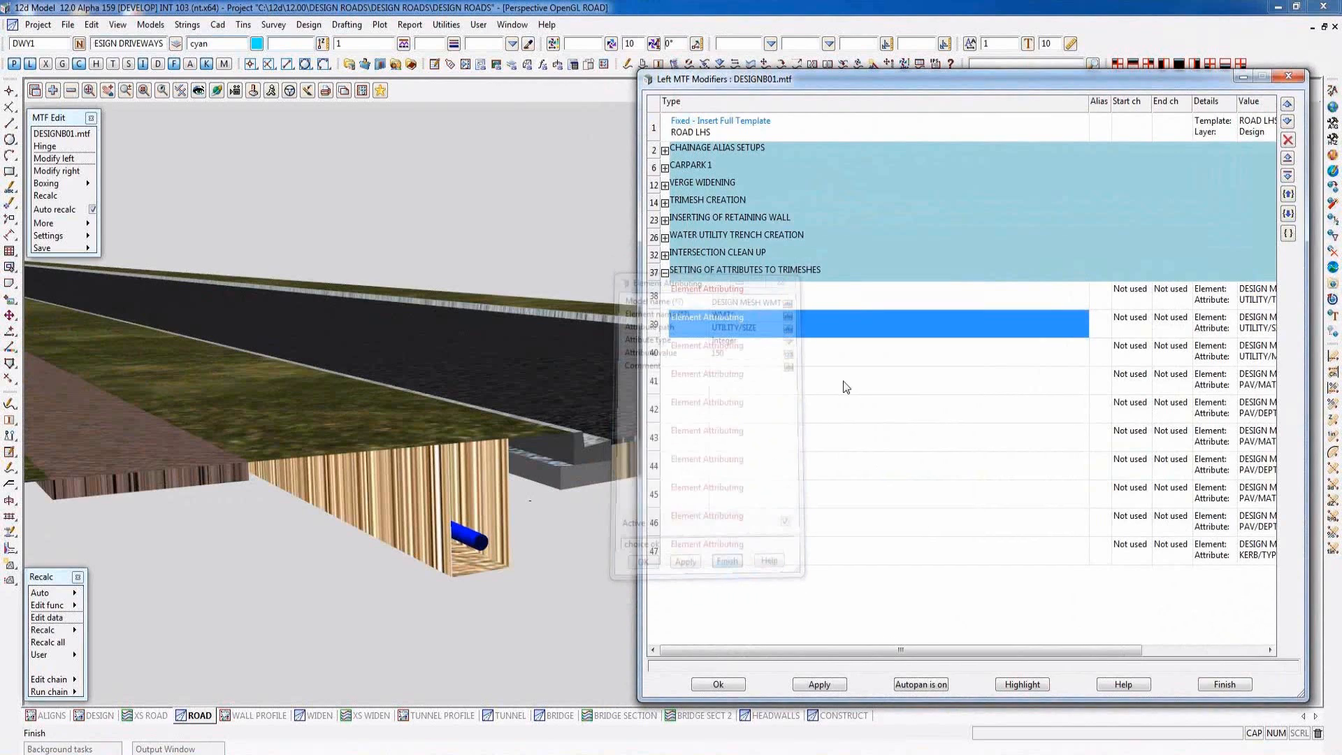
{"action": "double_click", "coordinate": [790, 409]}
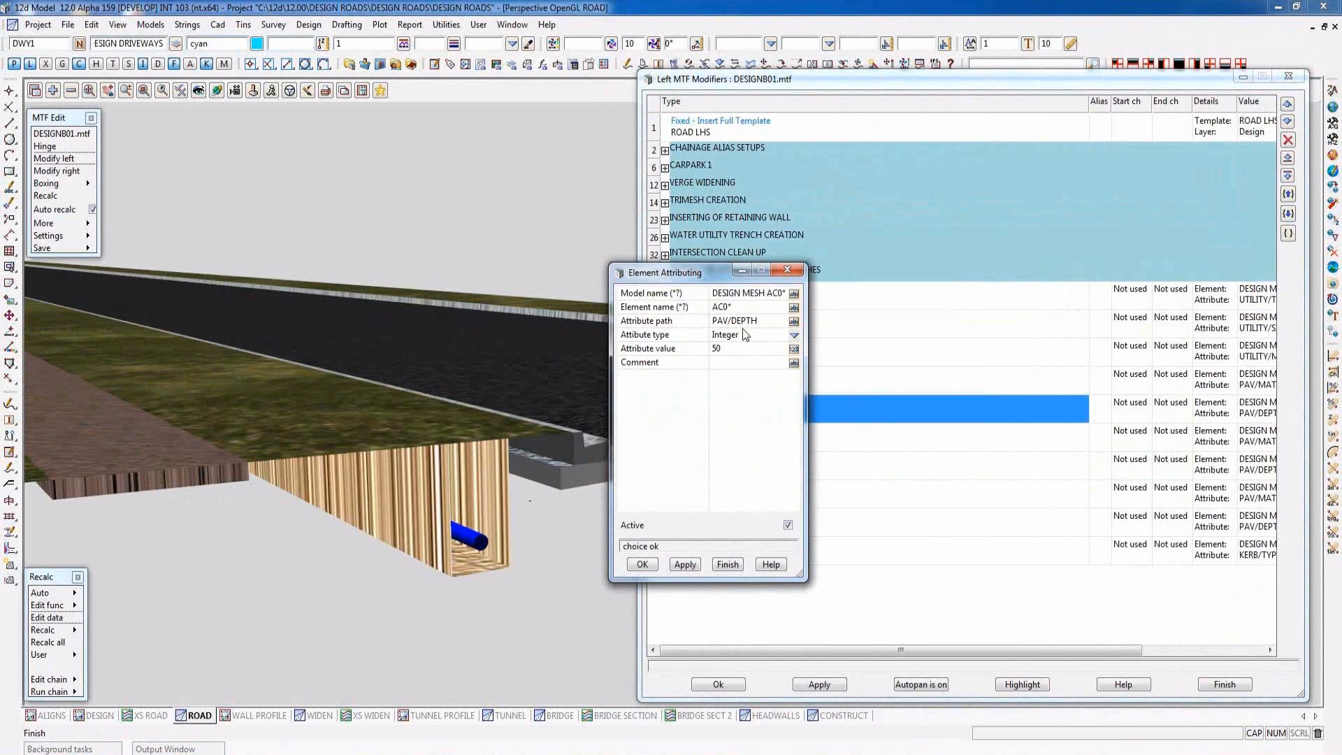
{"action": "left_click", "coordinate": [728, 563]}
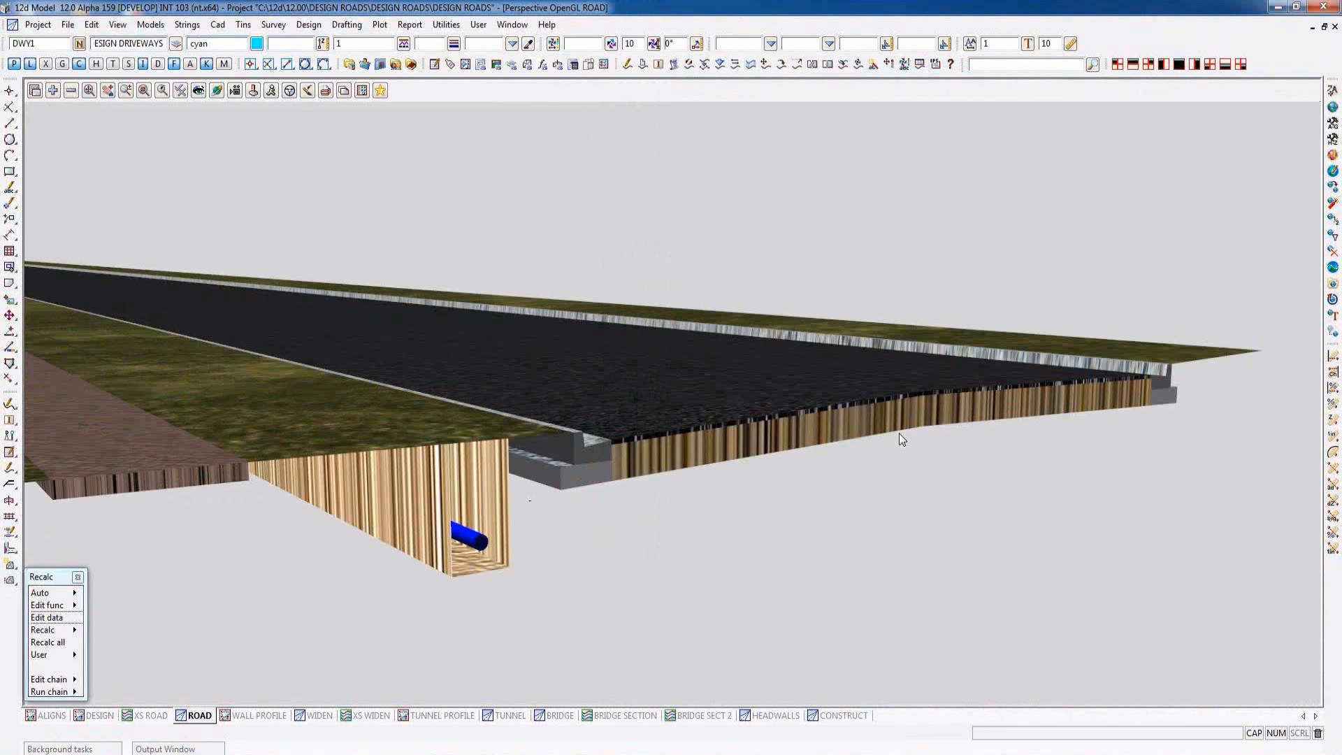
- Keep the Trimesh command menu open over the road perspective and review its trimesh creation options and tools
{"action": "left_click", "coordinate": [189, 26]}
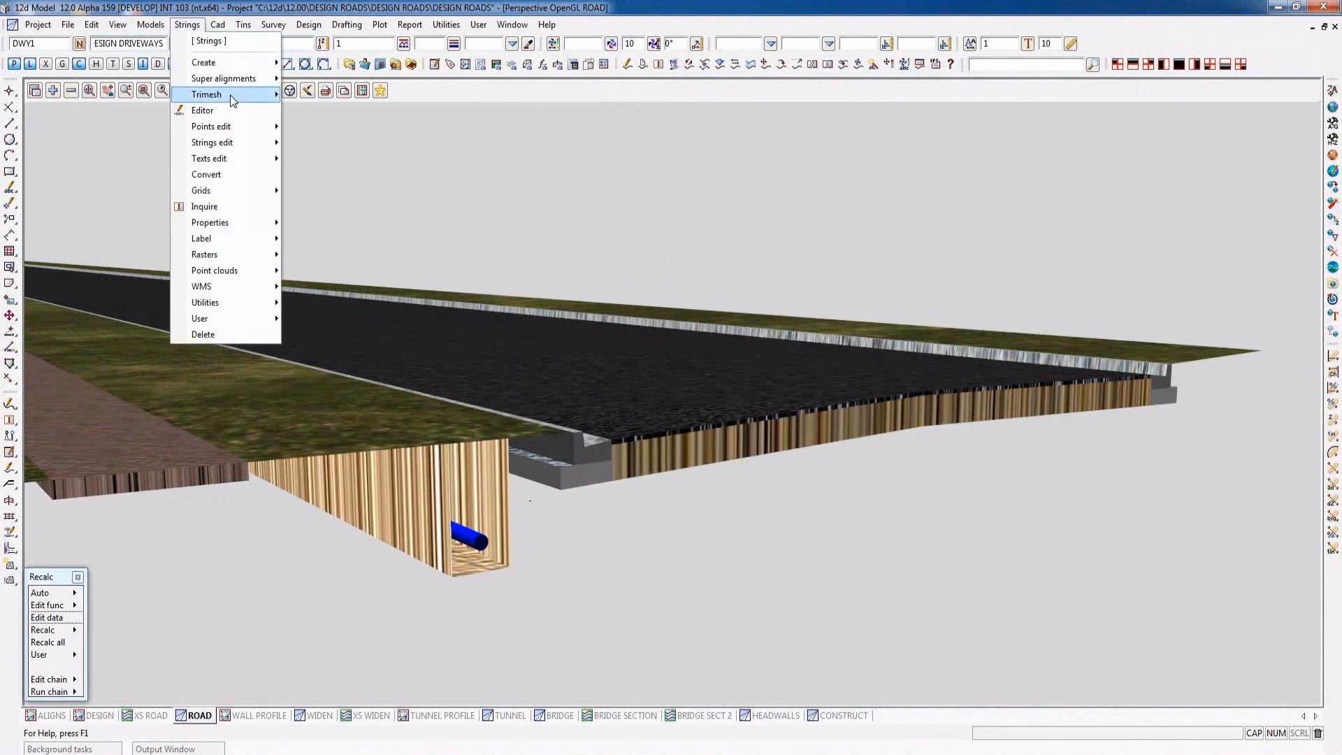
{"action": "mouse_move", "coordinate": [229, 95]}
{"action": "left_click", "coordinate": [407, 101]}
{"action": "left_click_drag", "start_coordinate": [409, 106], "coordinate": [77, 213]}
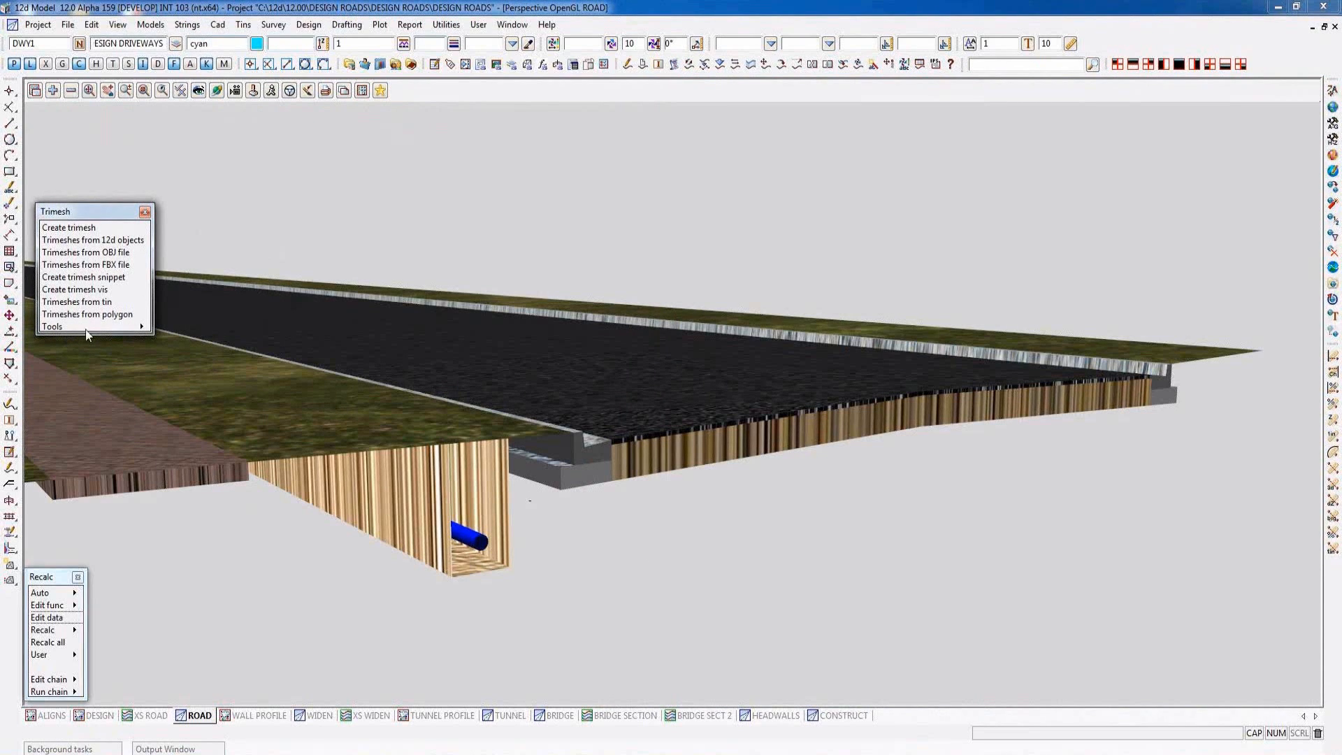
{"action": "left_click", "coordinate": [146, 327]}
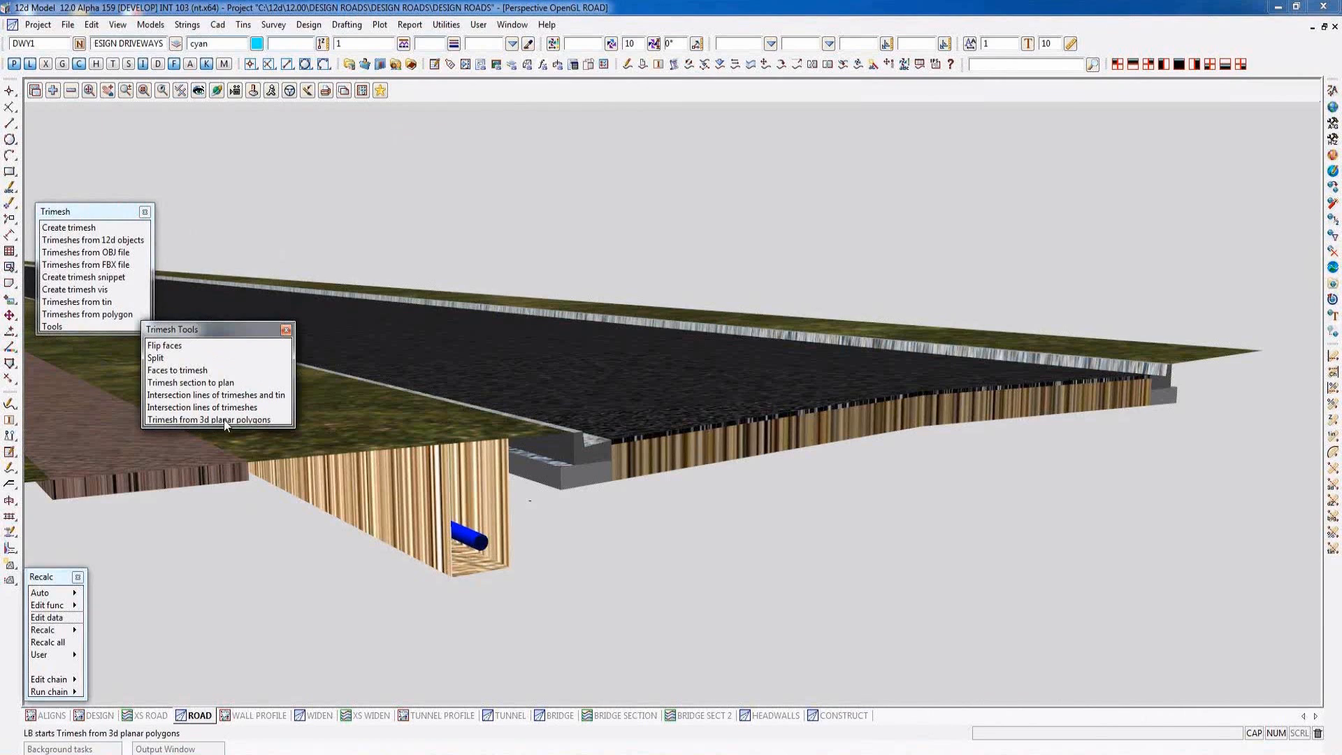
- Review the data input formats and the FBX-to-trimeshes import settings, and close them without importing
{"action": "left_click", "coordinate": [68, 28]}
{"action": "mouse_move", "coordinate": [105, 63]}
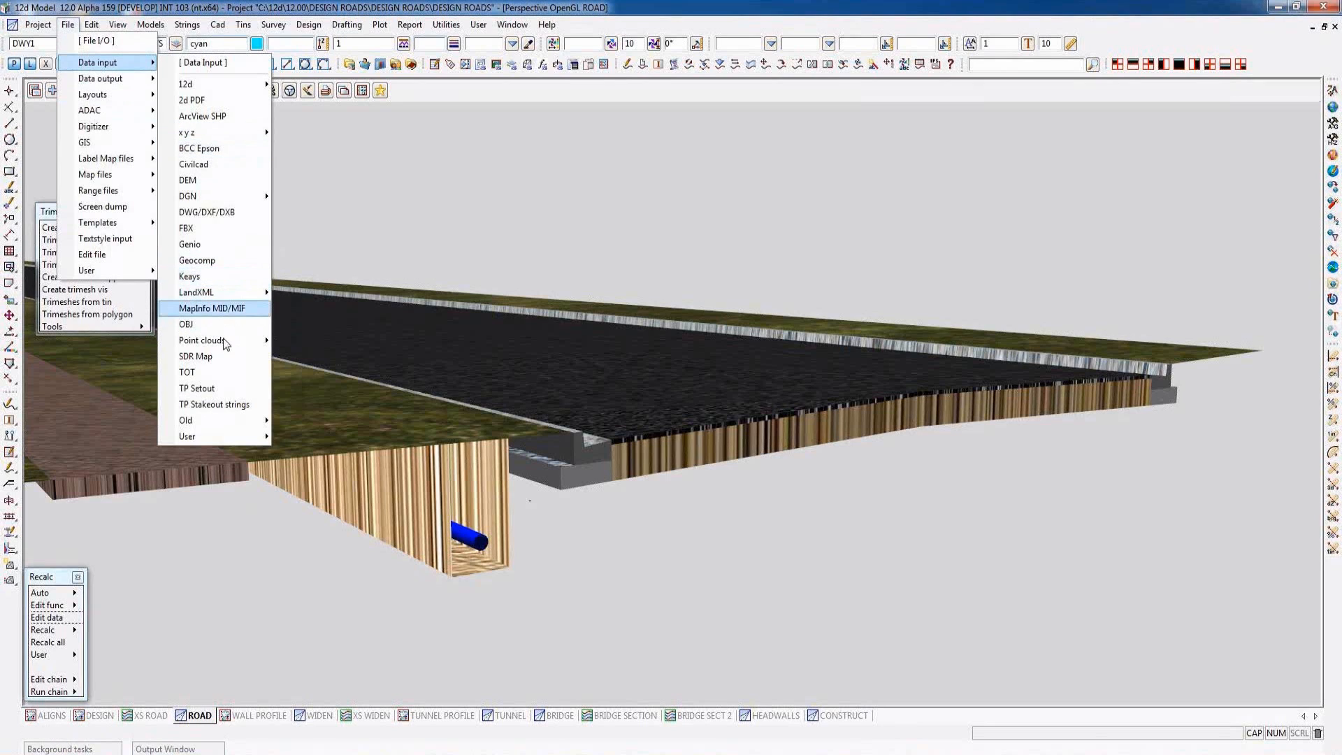
{"action": "left_click", "coordinate": [215, 226]}
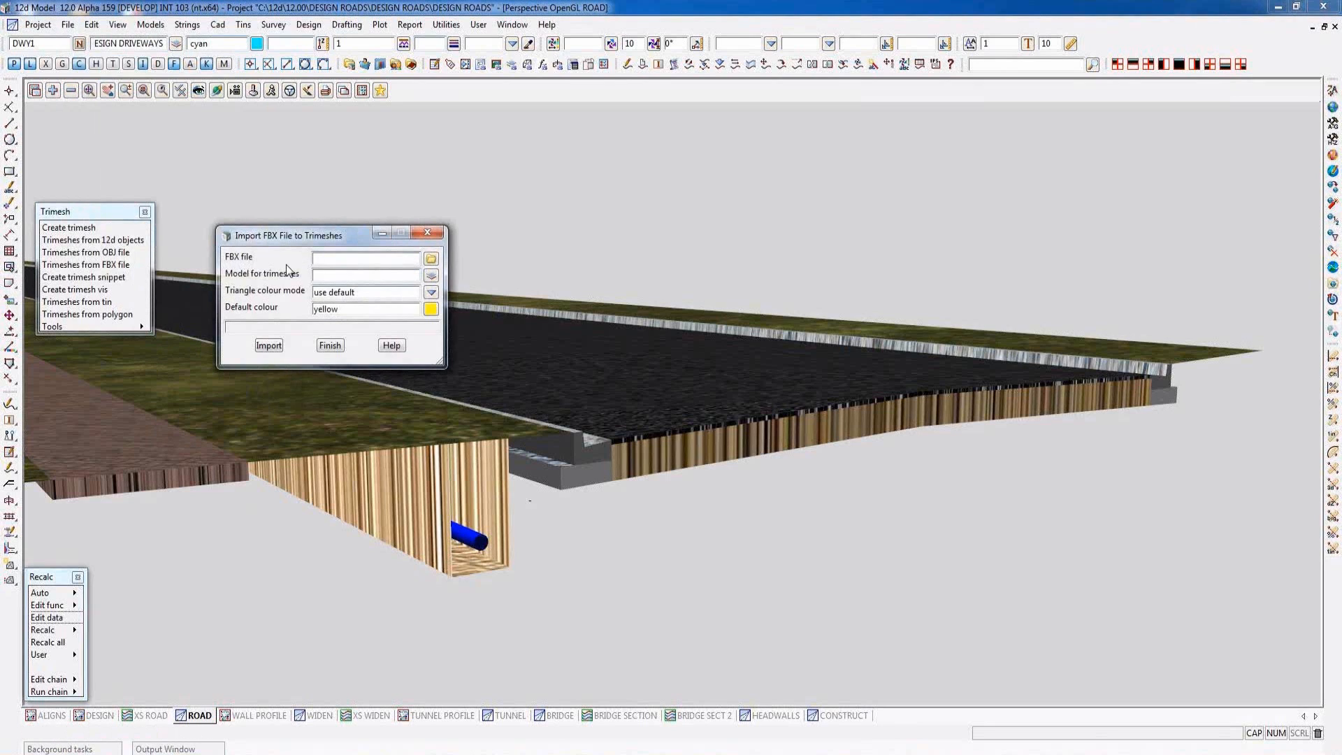
{"action": "left_click", "coordinate": [330, 346]}
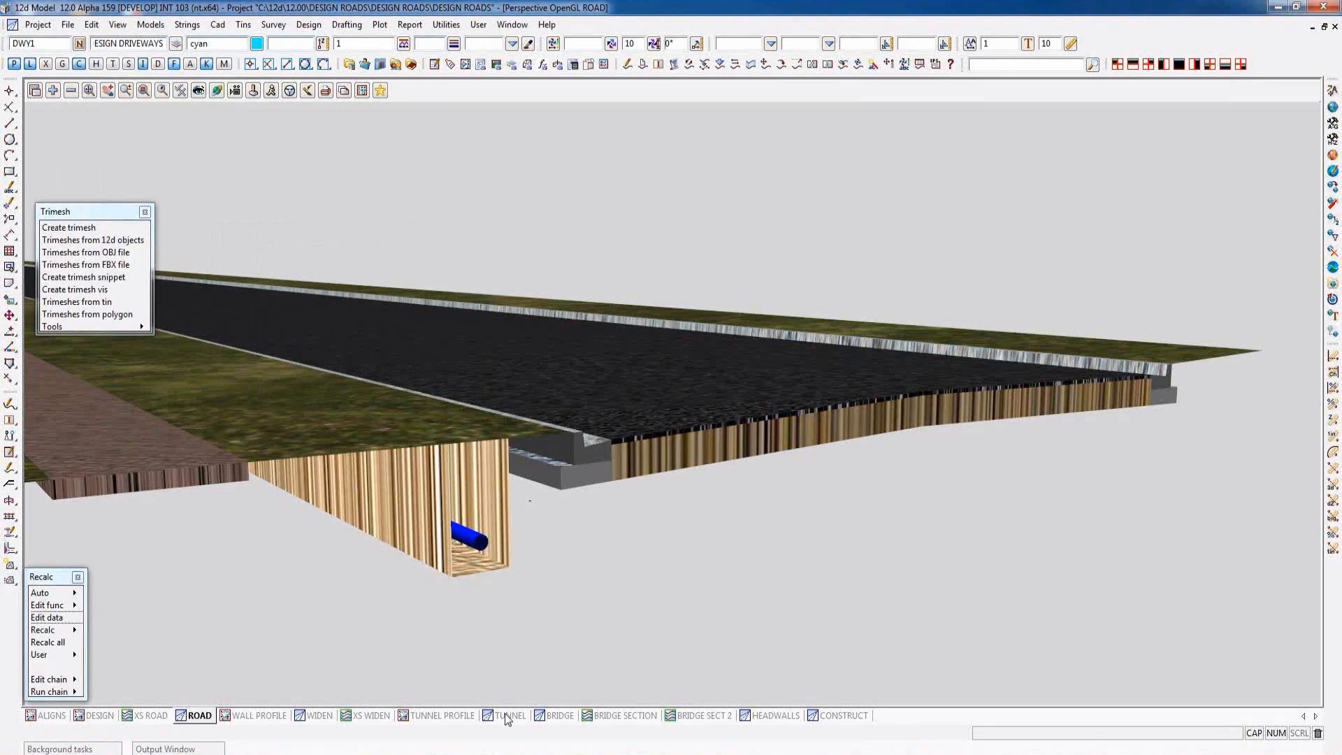
- Inspect the bridge trimeshes in the BRIDGE, BRIDGE SECTION and BRIDGE SECT 2 views
{"action": "left_click", "coordinate": [568, 715]}
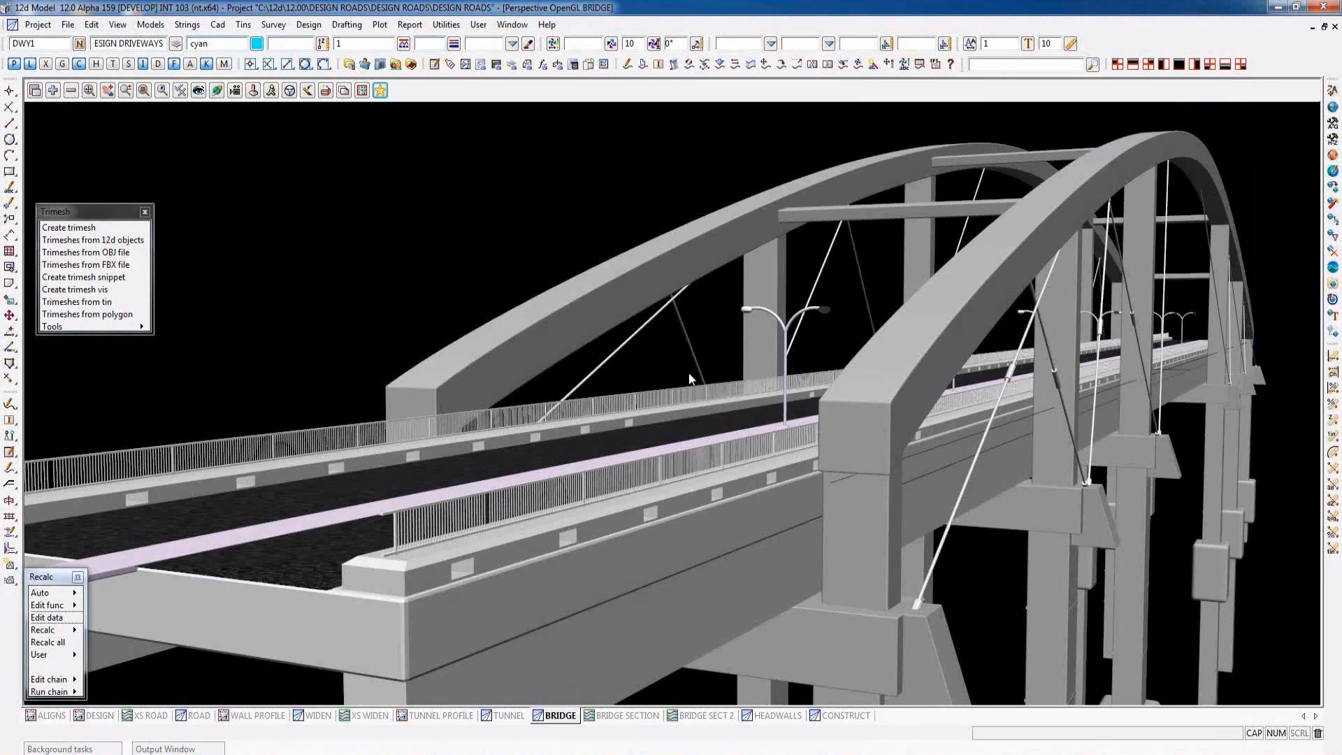
{"action": "left_click", "coordinate": [621, 715]}
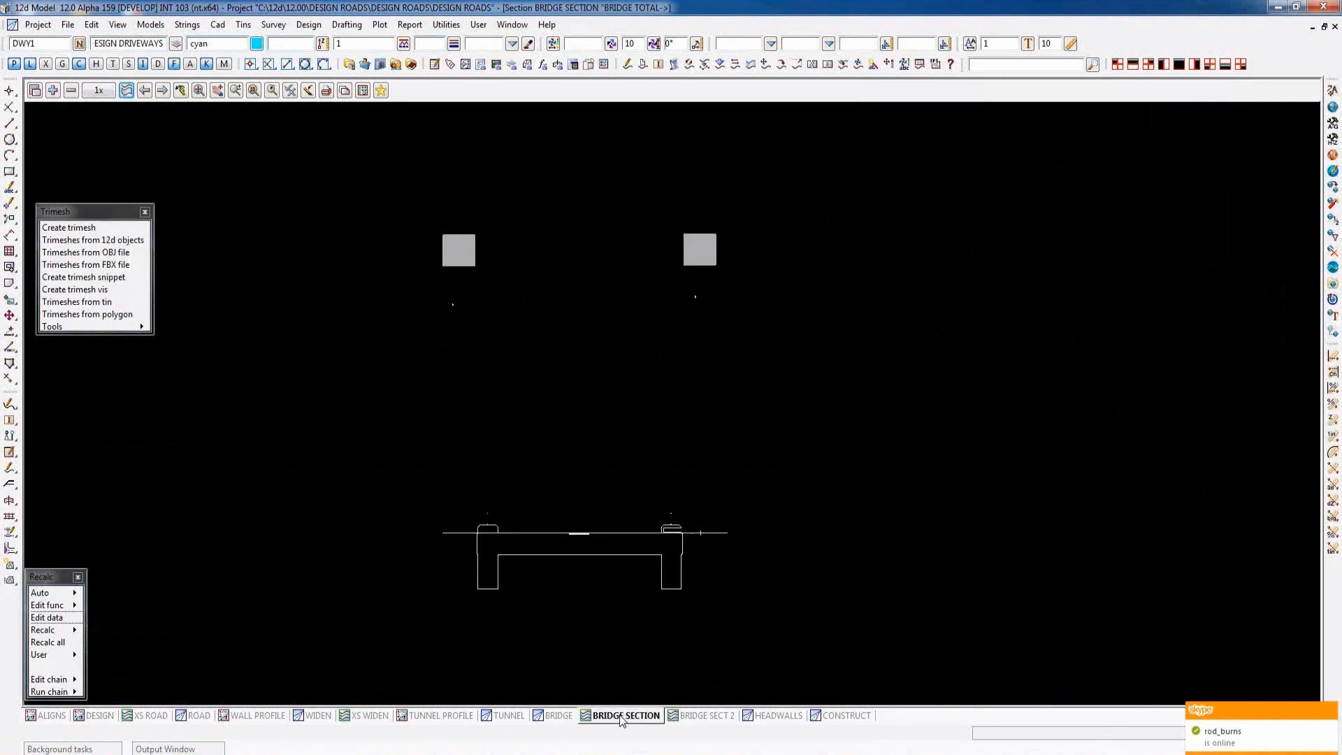
{"action": "left_click", "coordinate": [707, 716]}
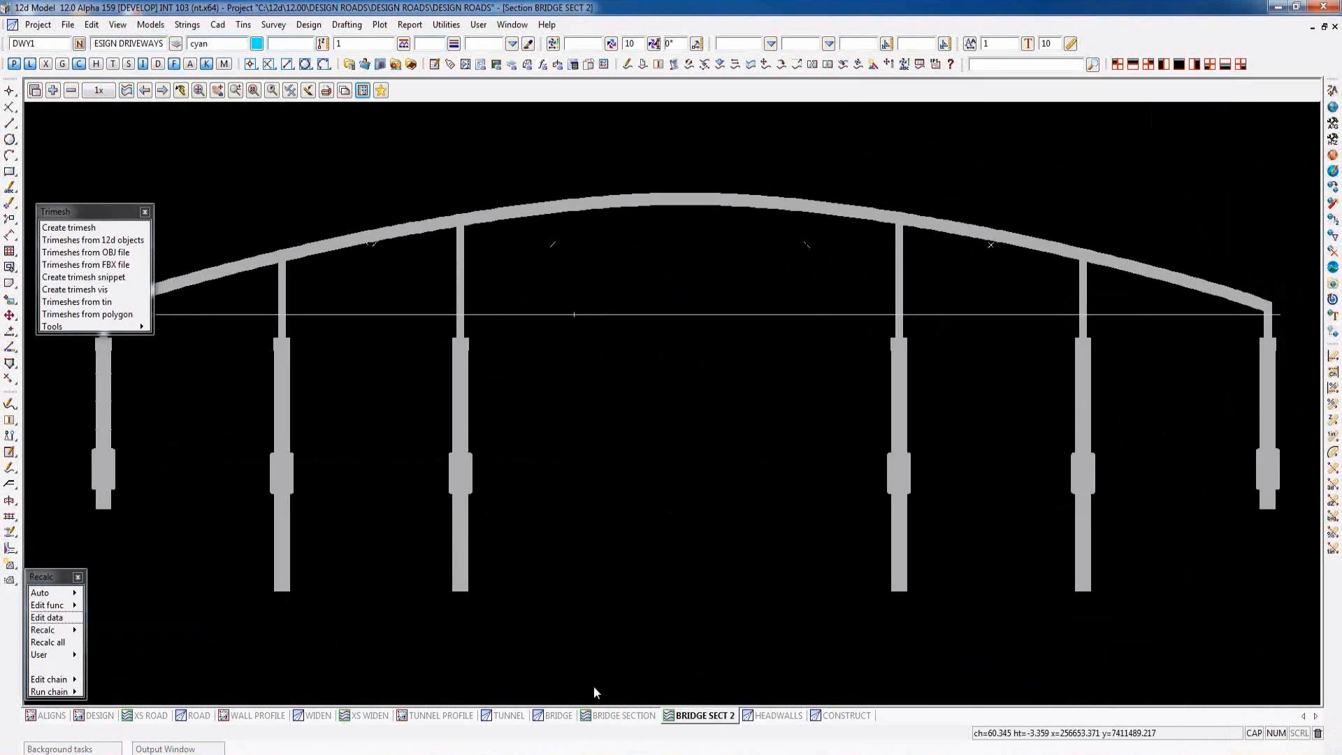
- Create the grey HW trimesh in model HW TRIMESH from the 3D planar polygons of both headwall models in the HEADWALLS view
{"action": "left_click", "coordinate": [781, 715]}
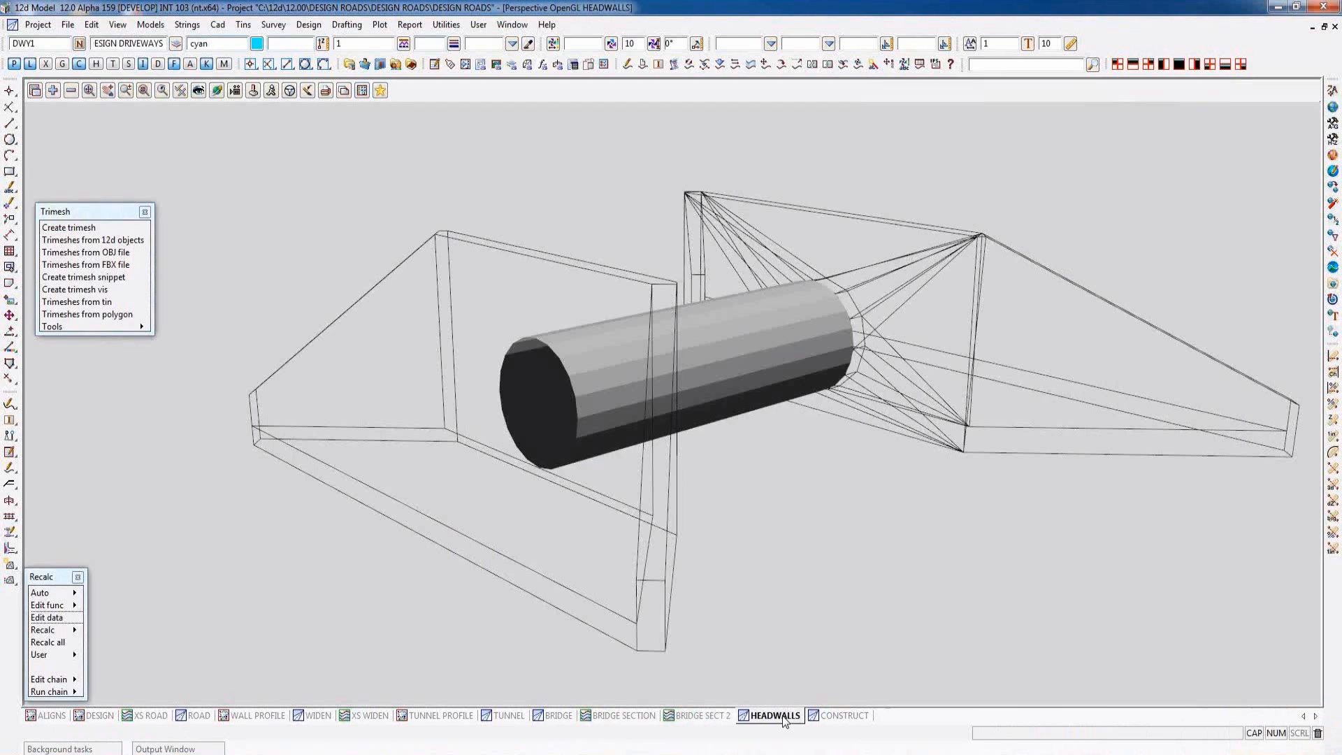
{"action": "left_click", "coordinate": [104, 326]}
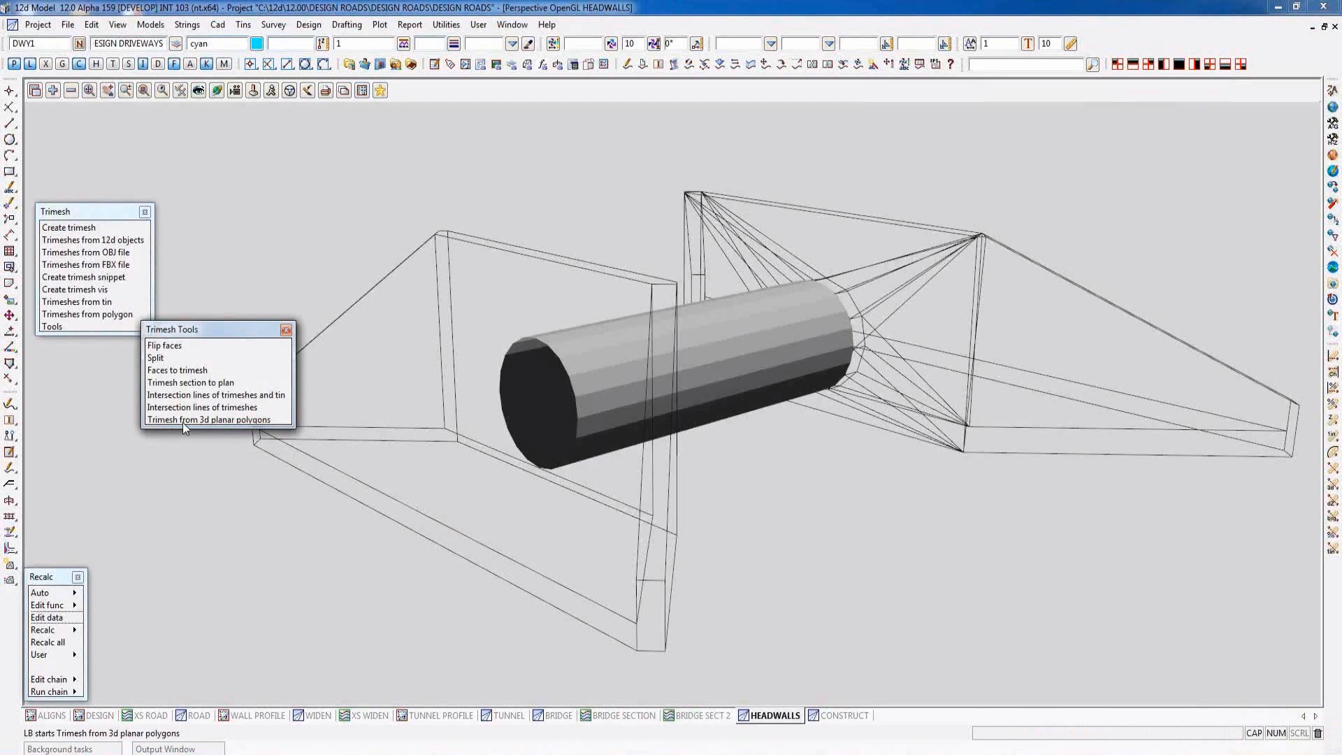
{"action": "left_click", "coordinate": [224, 420]}
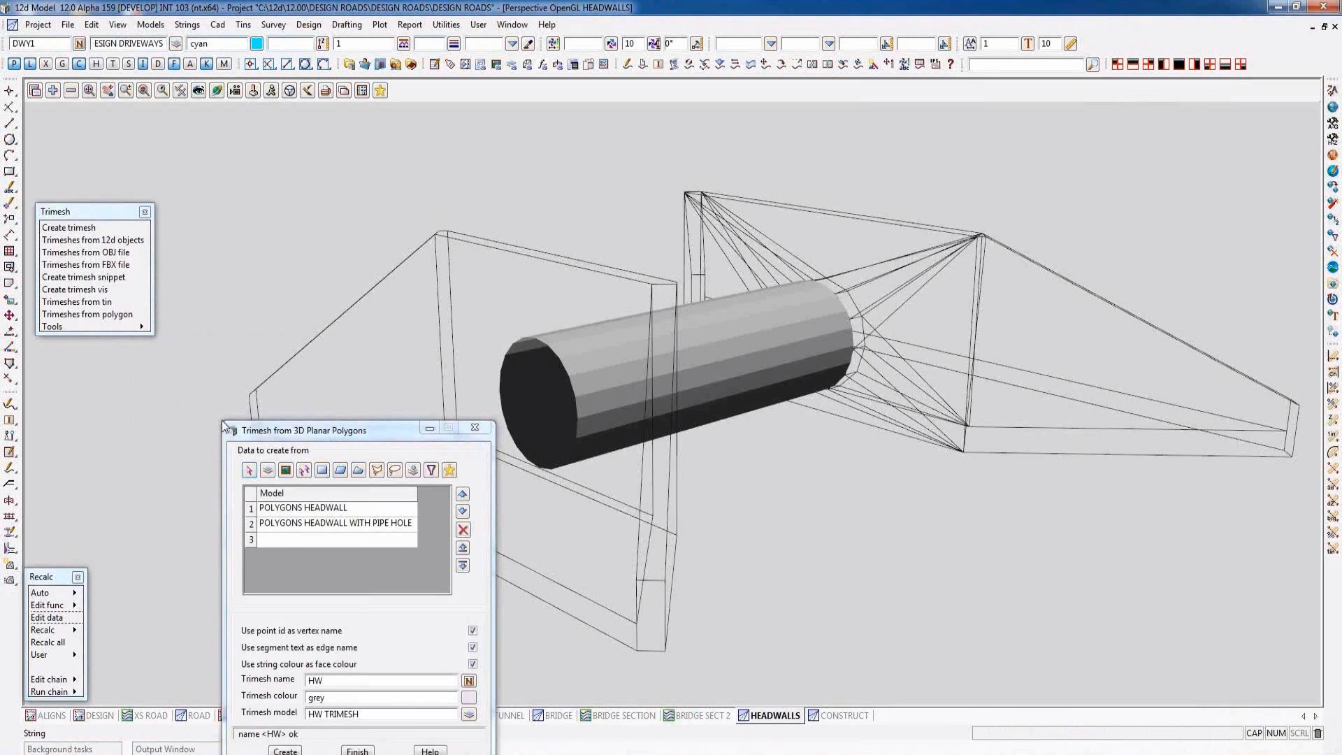
{"action": "left_click_drag", "start_coordinate": [340, 435], "coordinate": [1123, 133]}
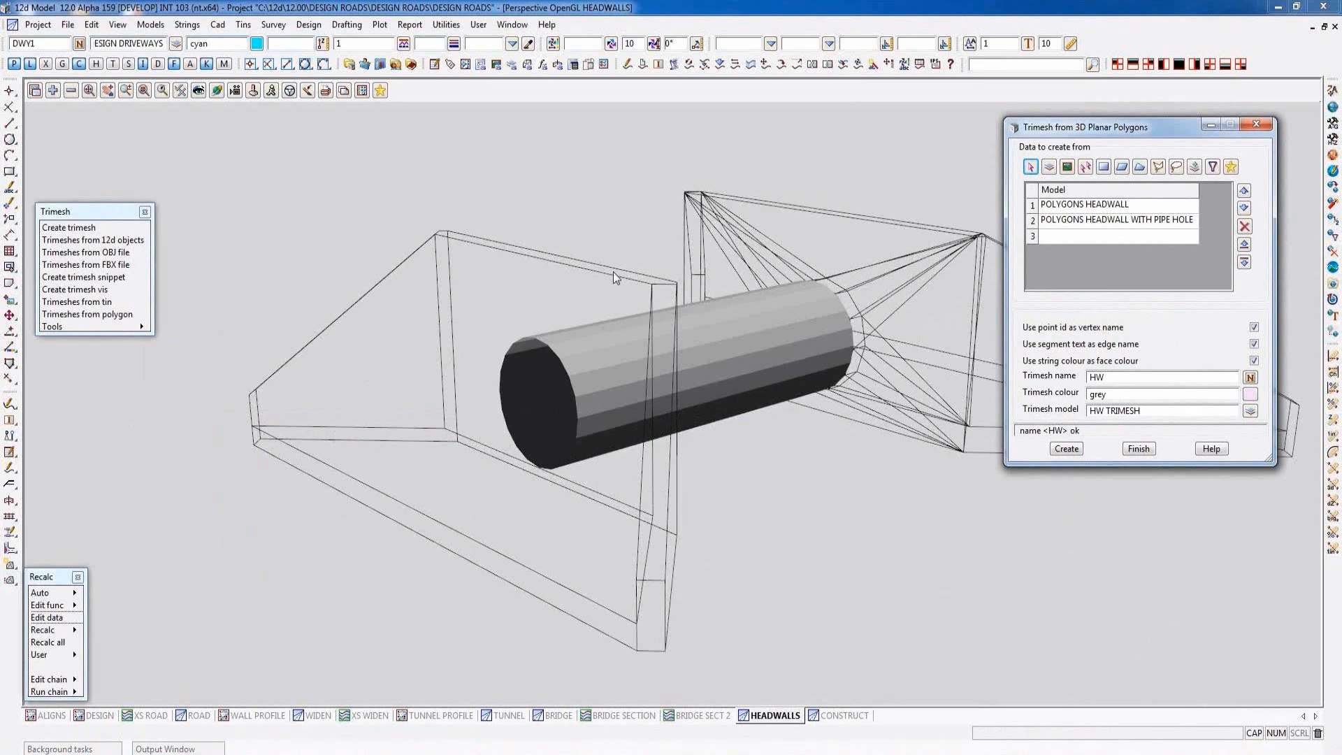
{"action": "left_click", "coordinate": [1066, 449]}
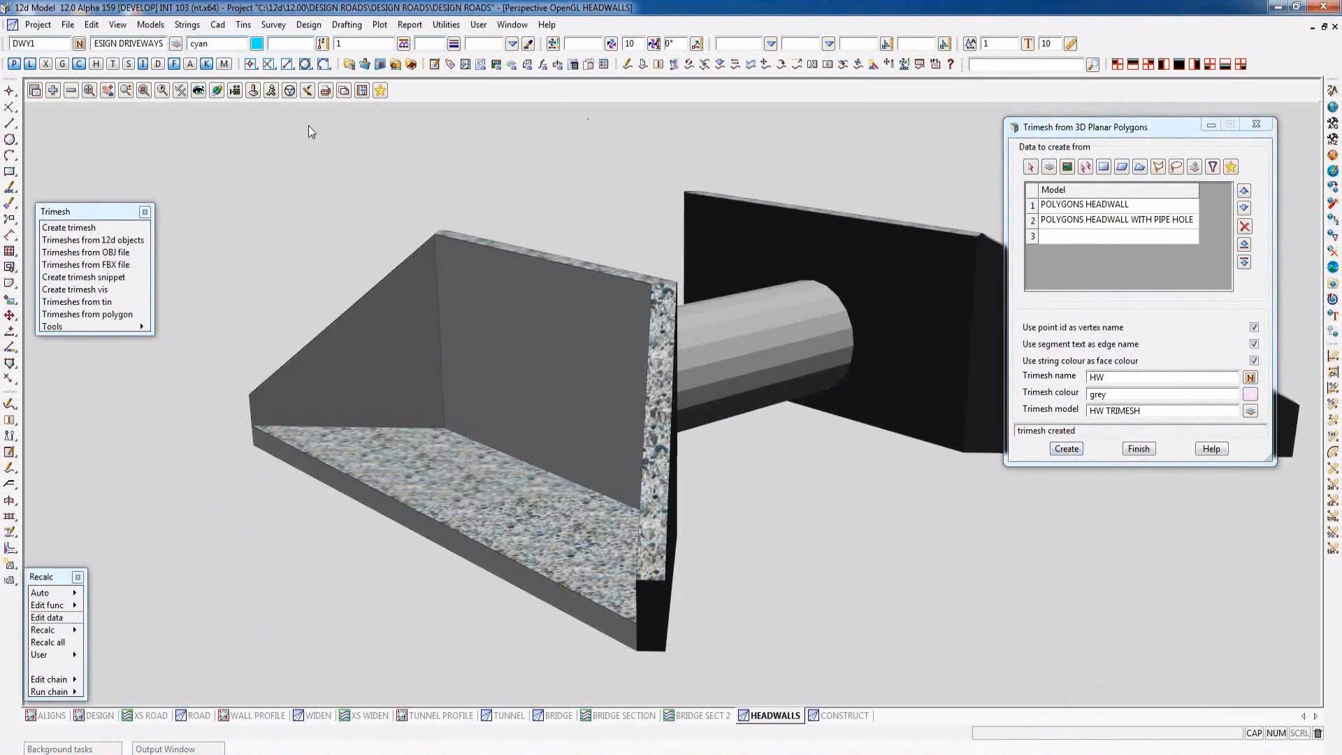
- Show the headwall trimeshes from the saved perspective position HEADWALL 2.12dvppers
{"action": "left_click", "coordinate": [381, 91]}
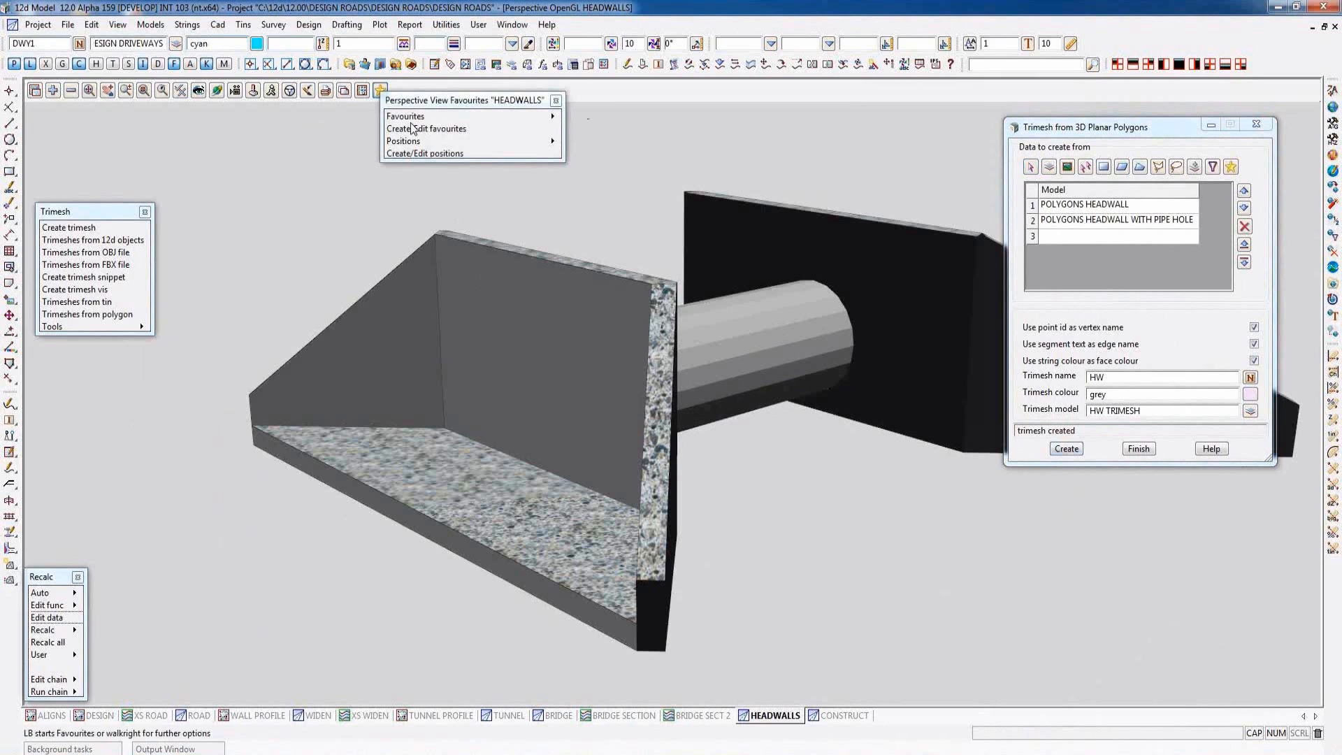
{"action": "left_click", "coordinate": [413, 129]}
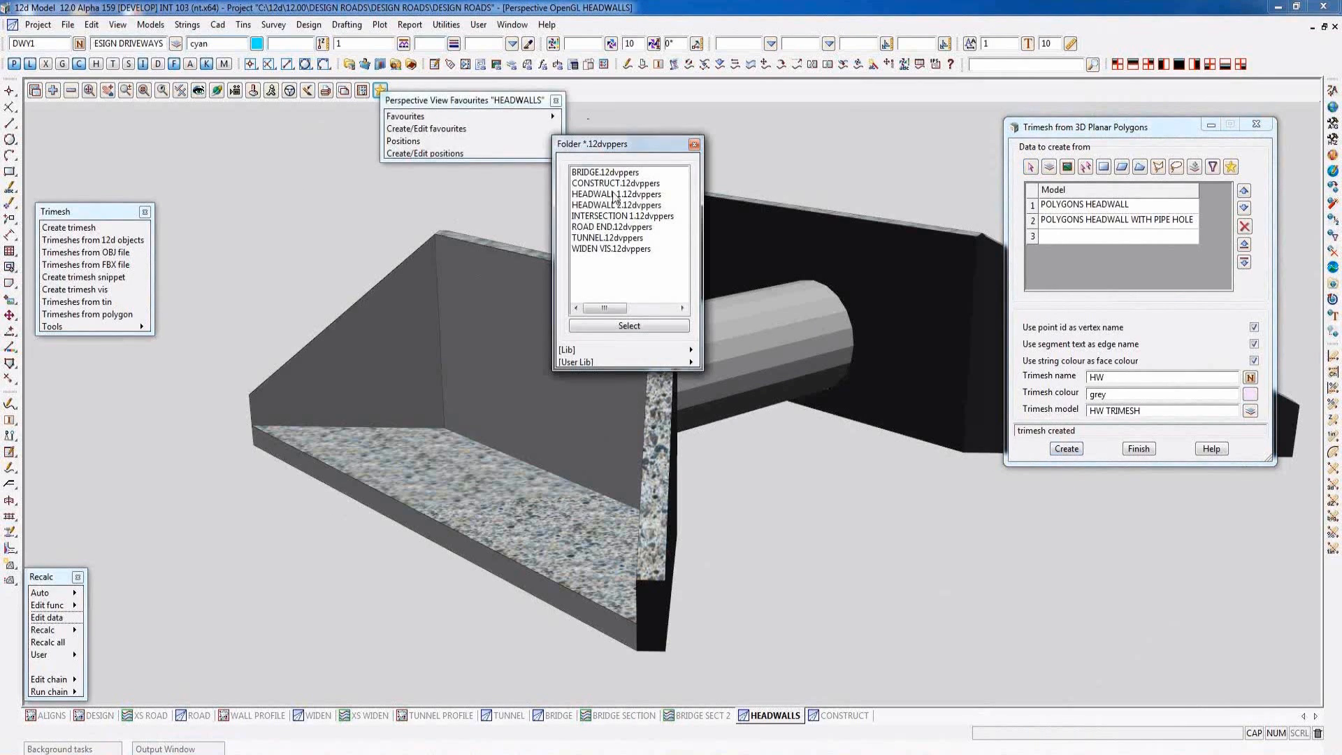
{"action": "left_click", "coordinate": [600, 206]}
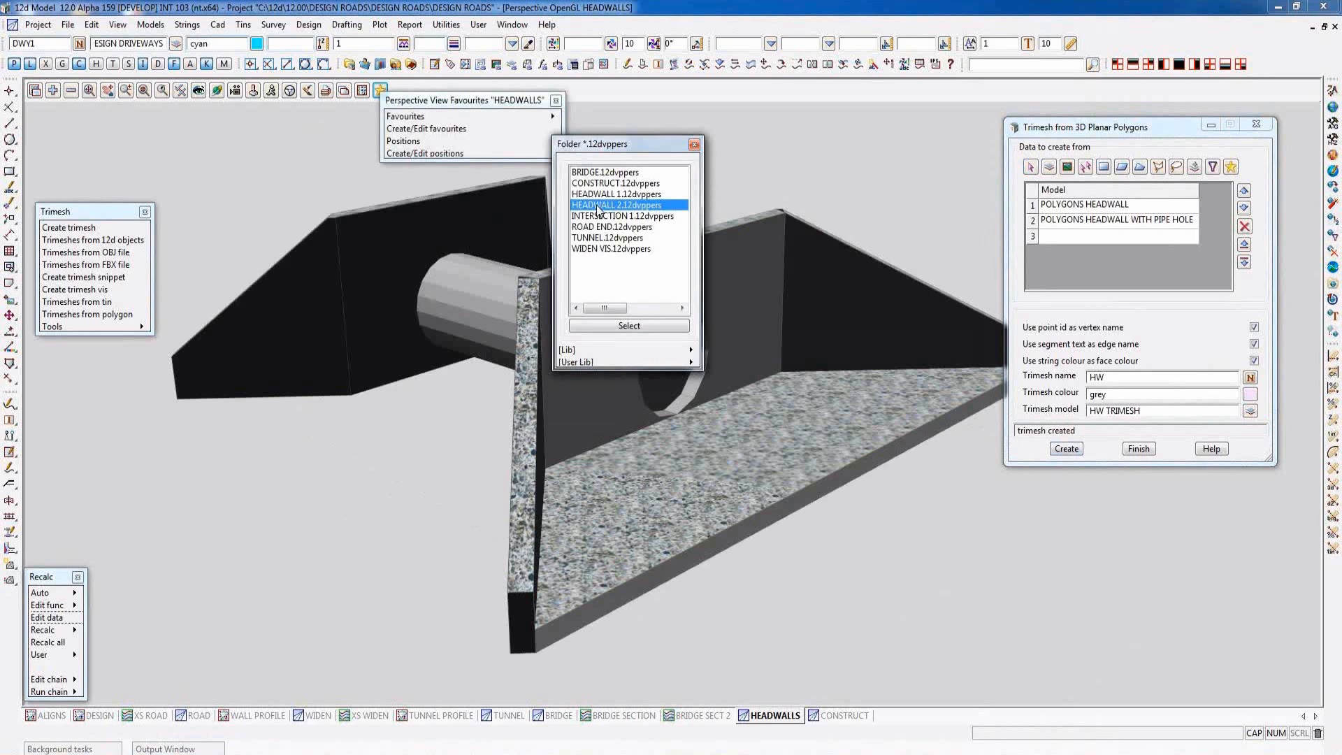
{"action": "double_click", "coordinate": [598, 207]}
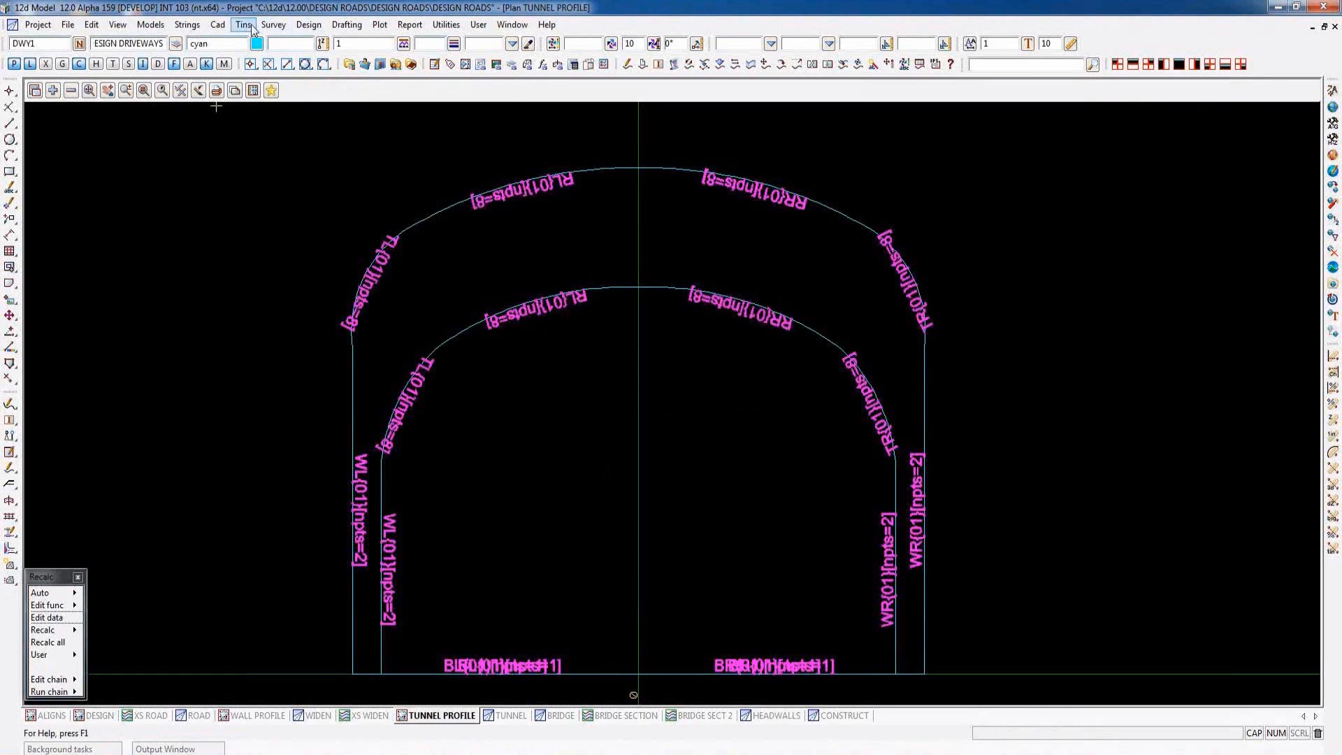
- Keep the Tunnel and Structures command menu open beside the tunnel profile, review its commands, and switch to the TUNNEL view
{"action": "left_click", "coordinate": [308, 25]}
{"action": "mouse_move", "coordinate": [366, 293]}
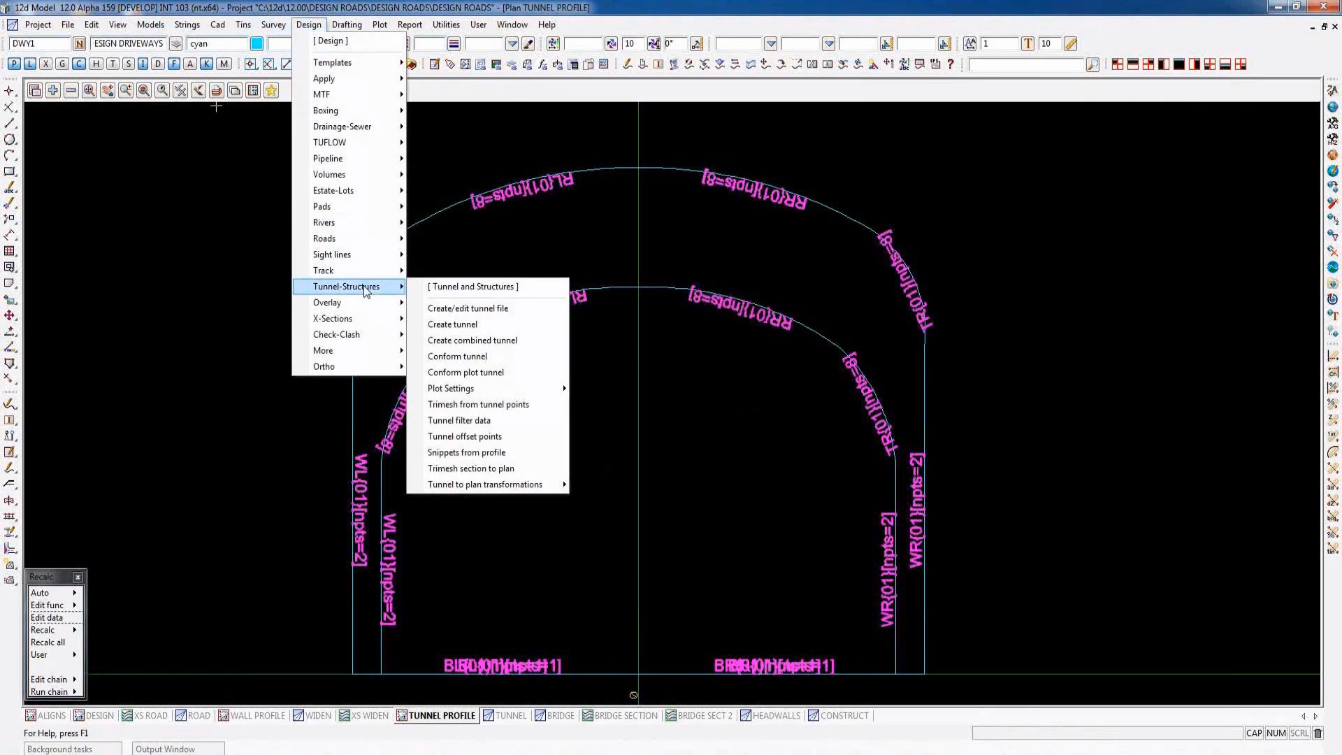
{"action": "left_click", "coordinate": [473, 289]}
{"action": "left_click_drag", "start_coordinate": [521, 286], "coordinate": [69, 181]}
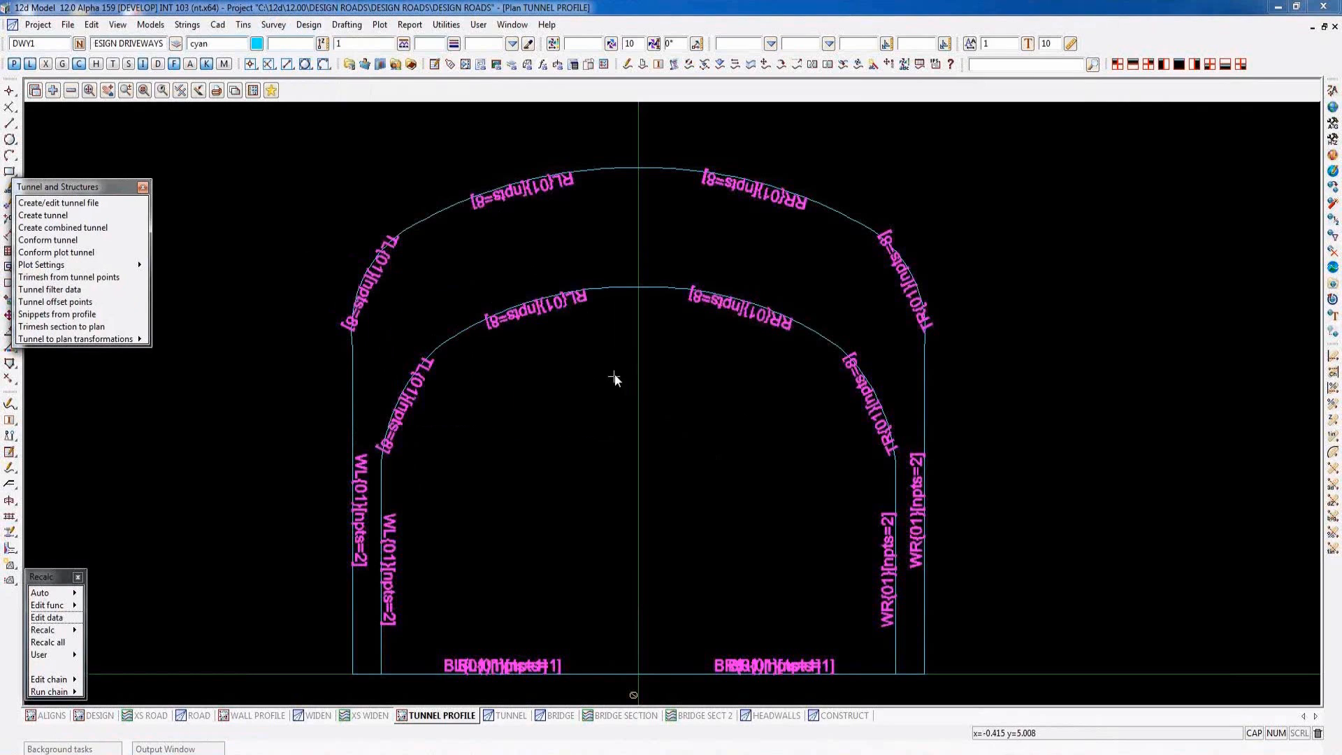
{"action": "left_click", "coordinate": [511, 717]}
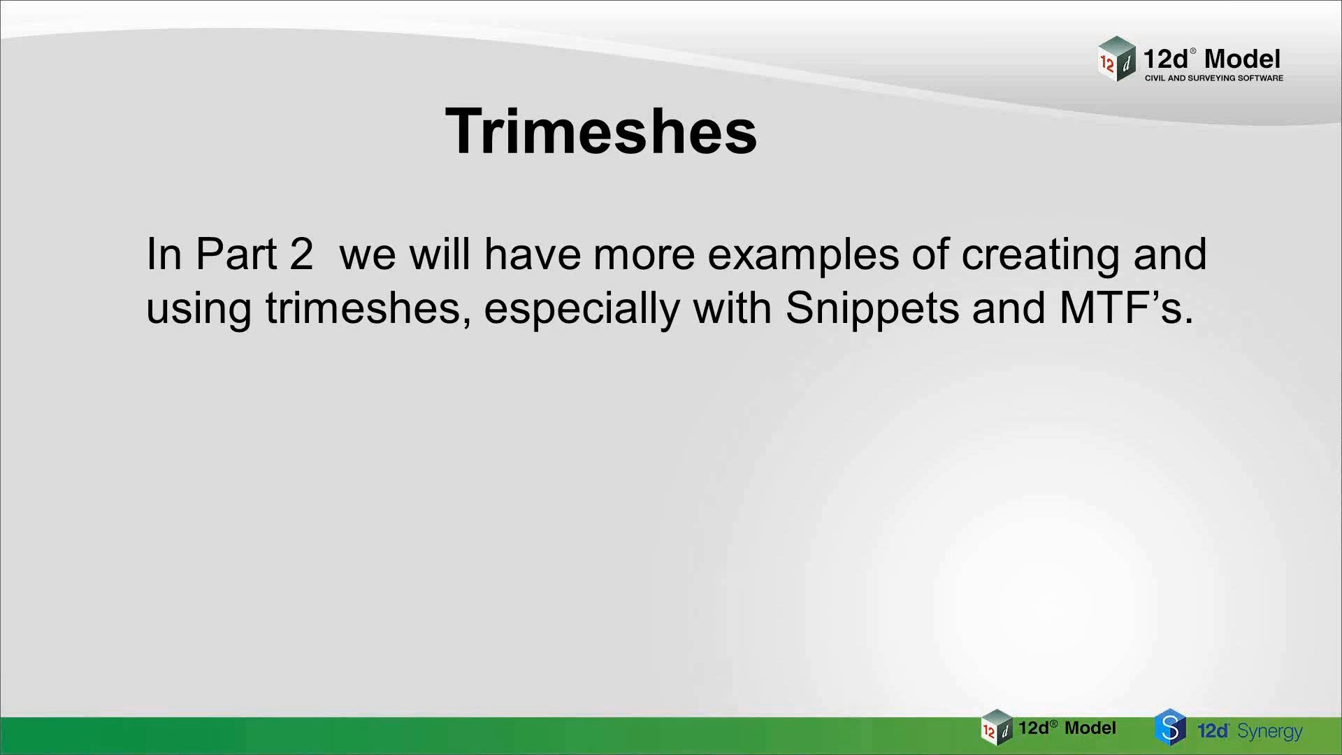
{"action": "key", "text": "Right"}
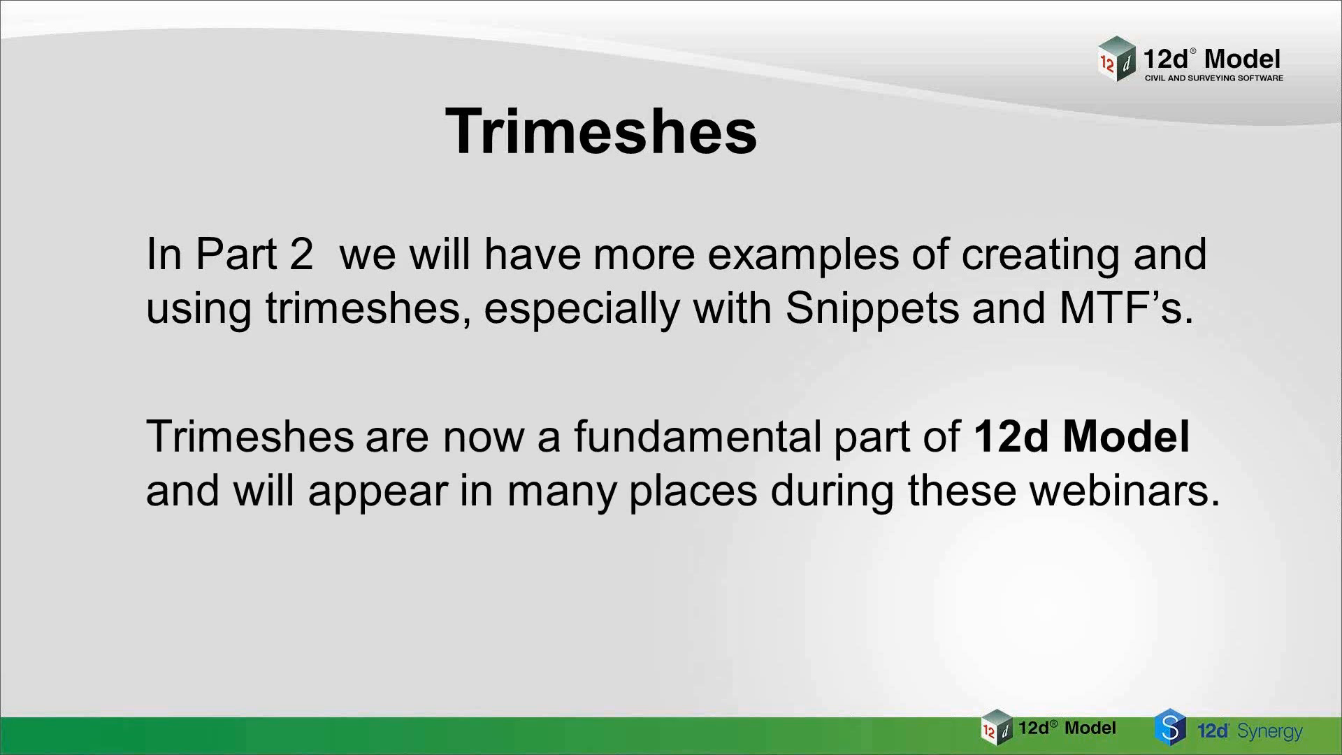
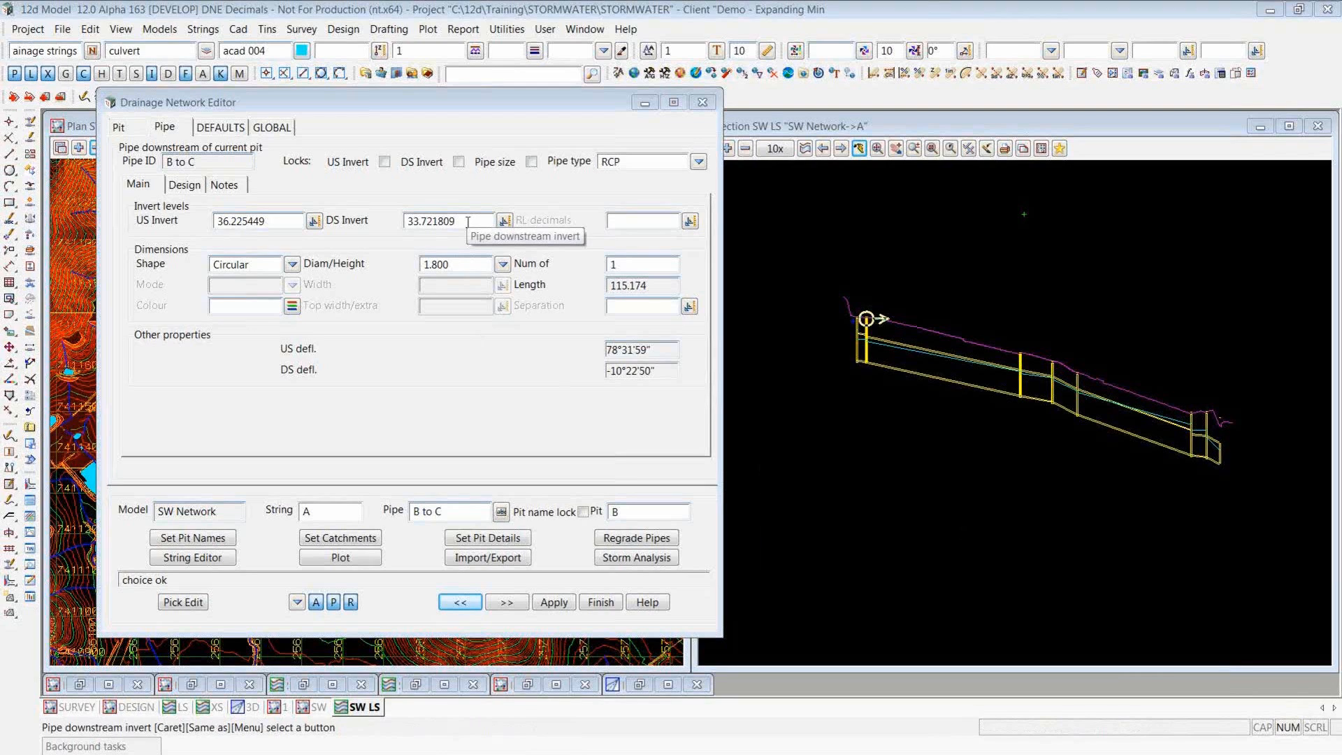
- Review the levels of pipe B to C and pit B, and set the default RL decimals to 2 for pipes and pits
{"action": "left_click", "coordinate": [460, 224]}
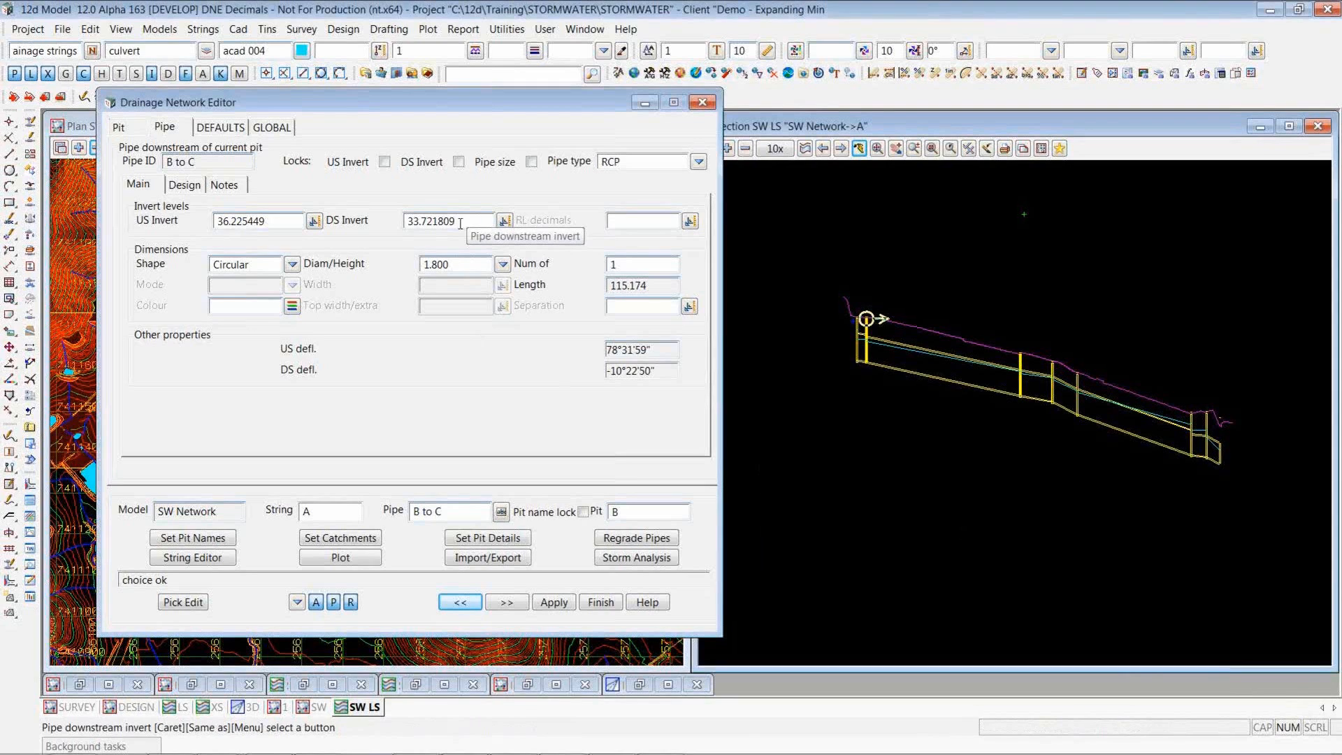
{"action": "left_click", "coordinate": [119, 127]}
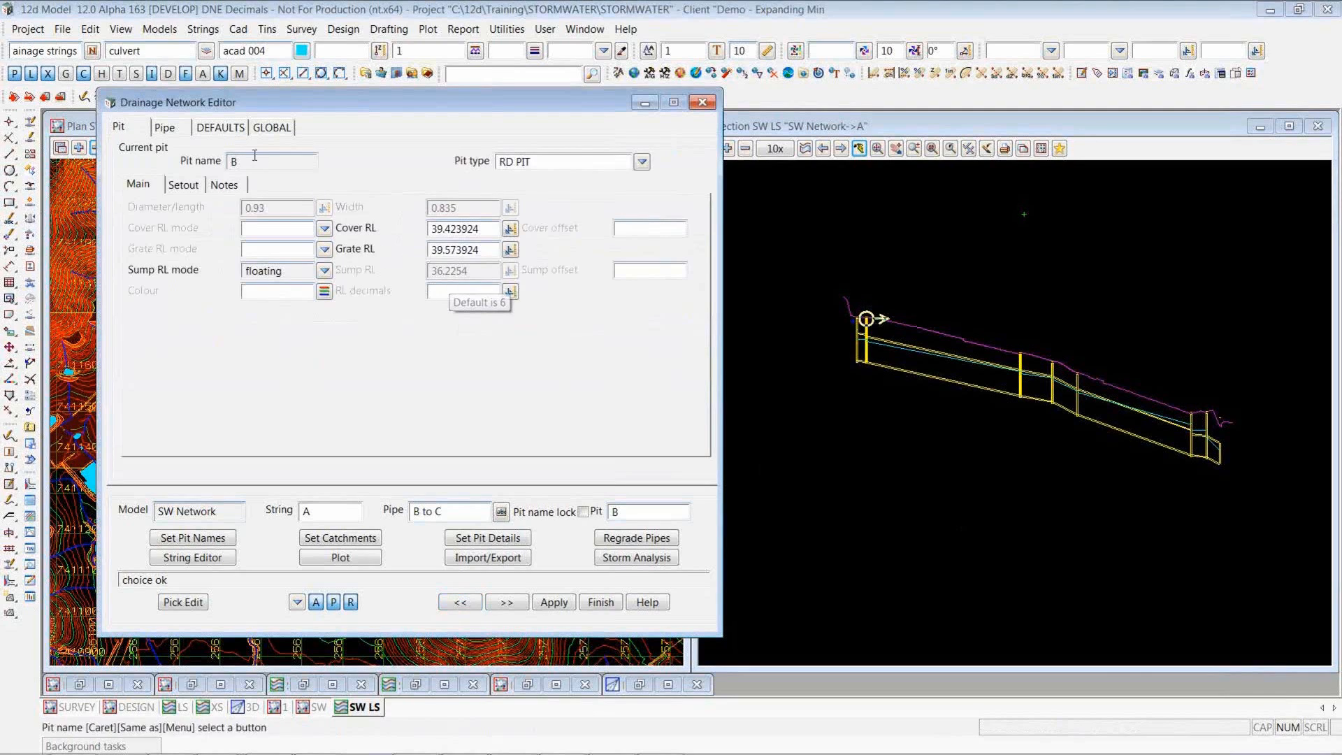
{"action": "left_click", "coordinate": [213, 127]}
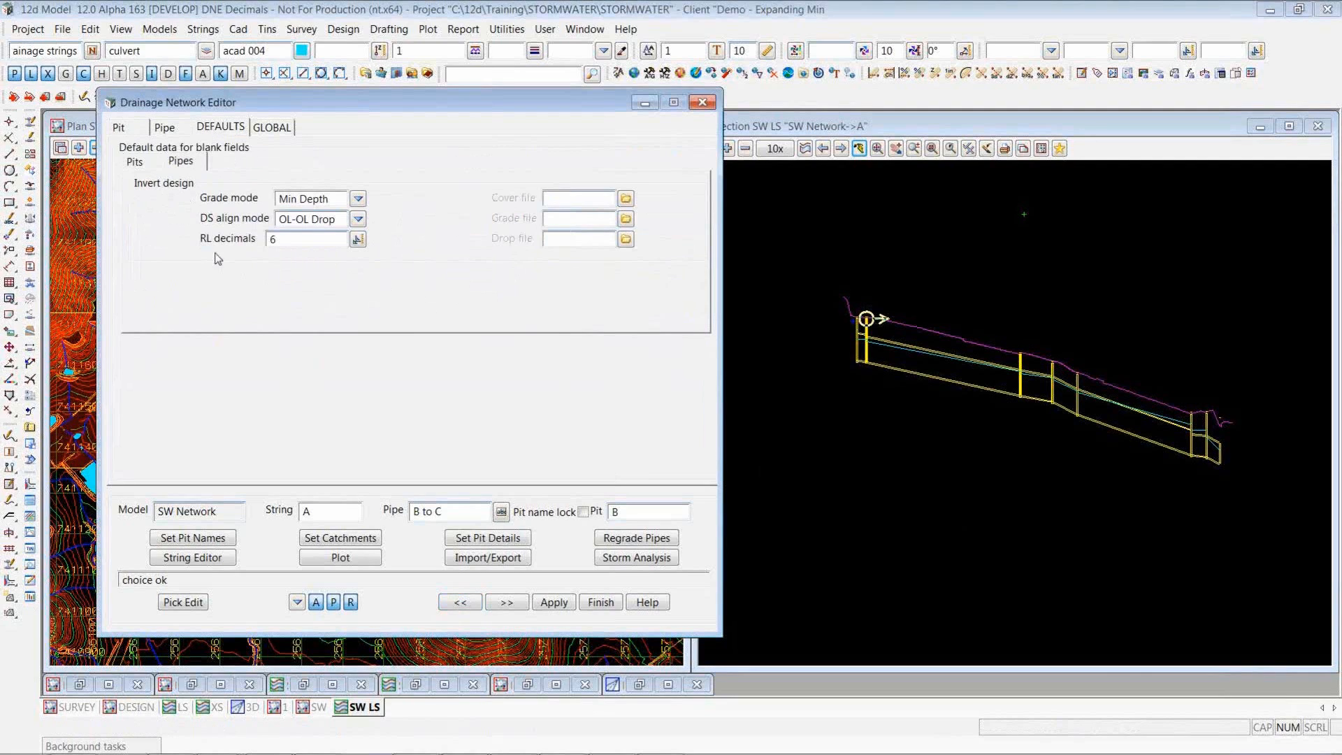
{"action": "double_click", "coordinate": [283, 239]}
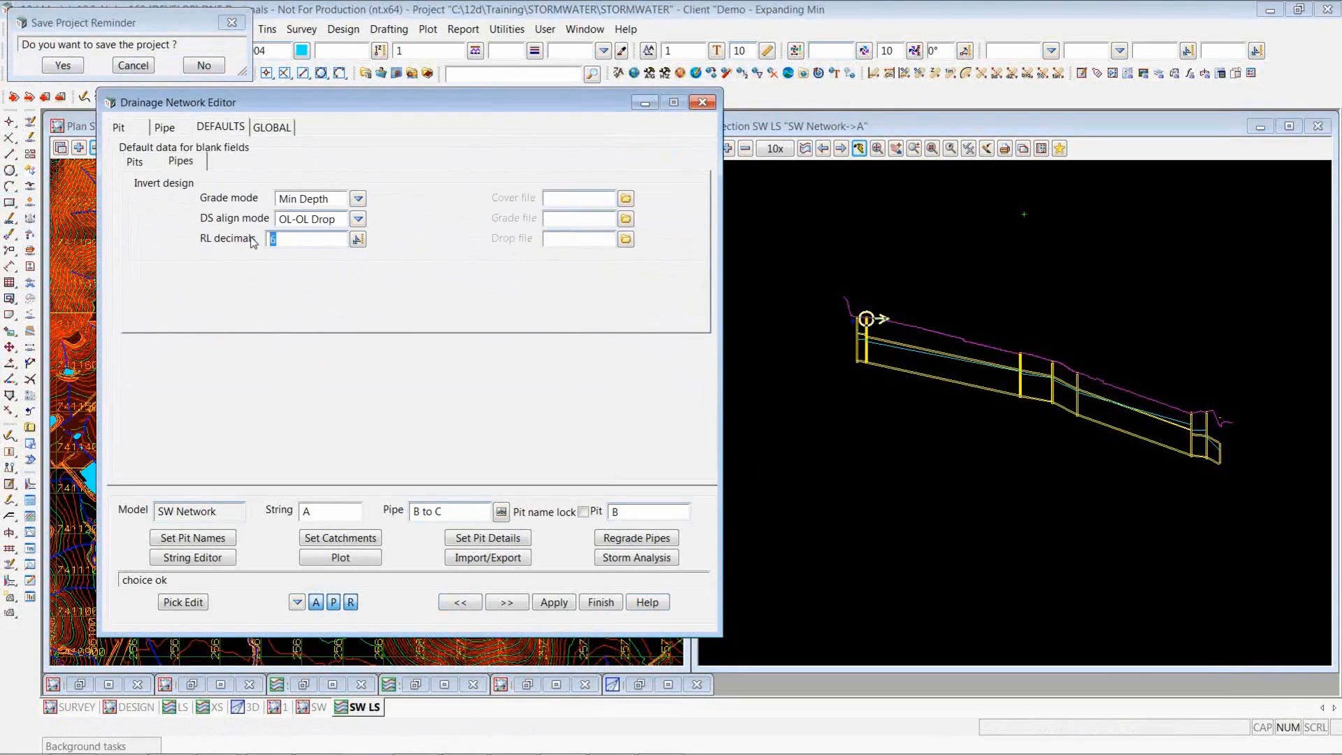
{"action": "type", "text": "2"}
{"action": "left_click", "coordinate": [136, 164]}
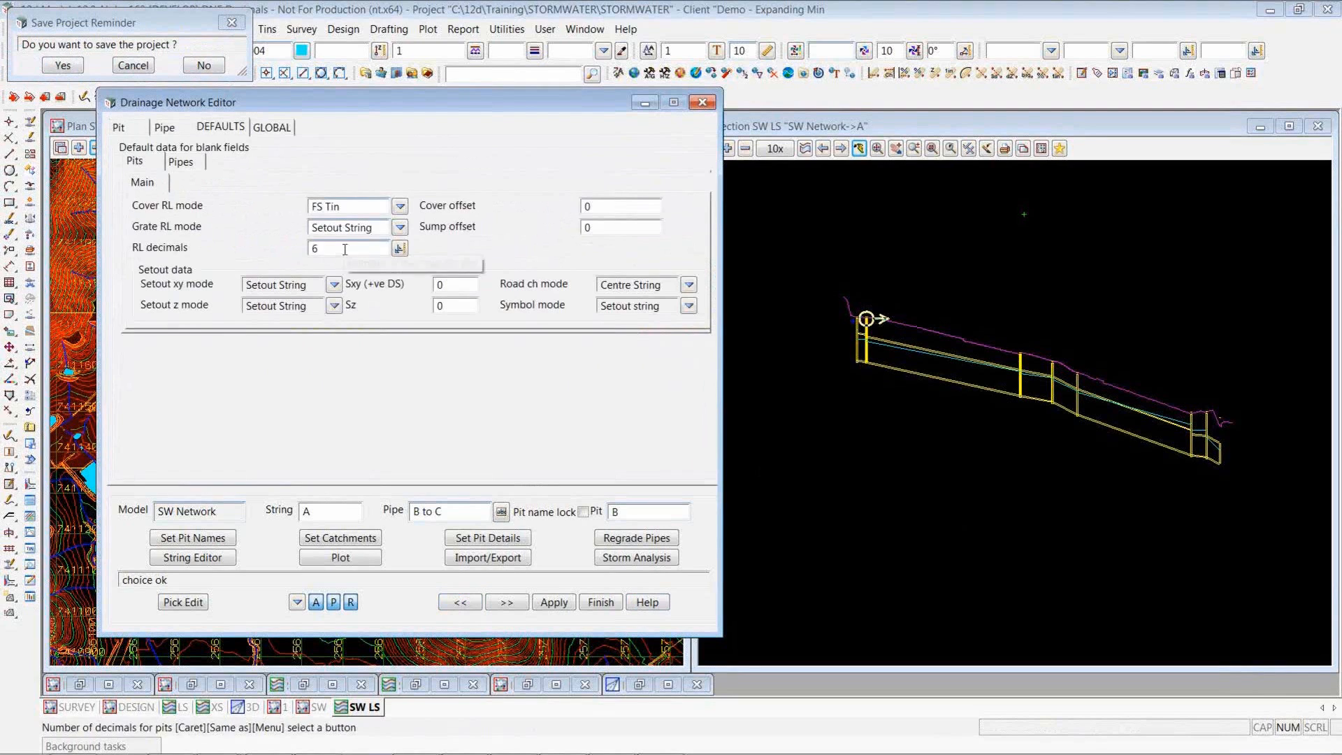
{"action": "type", "text": "2"}
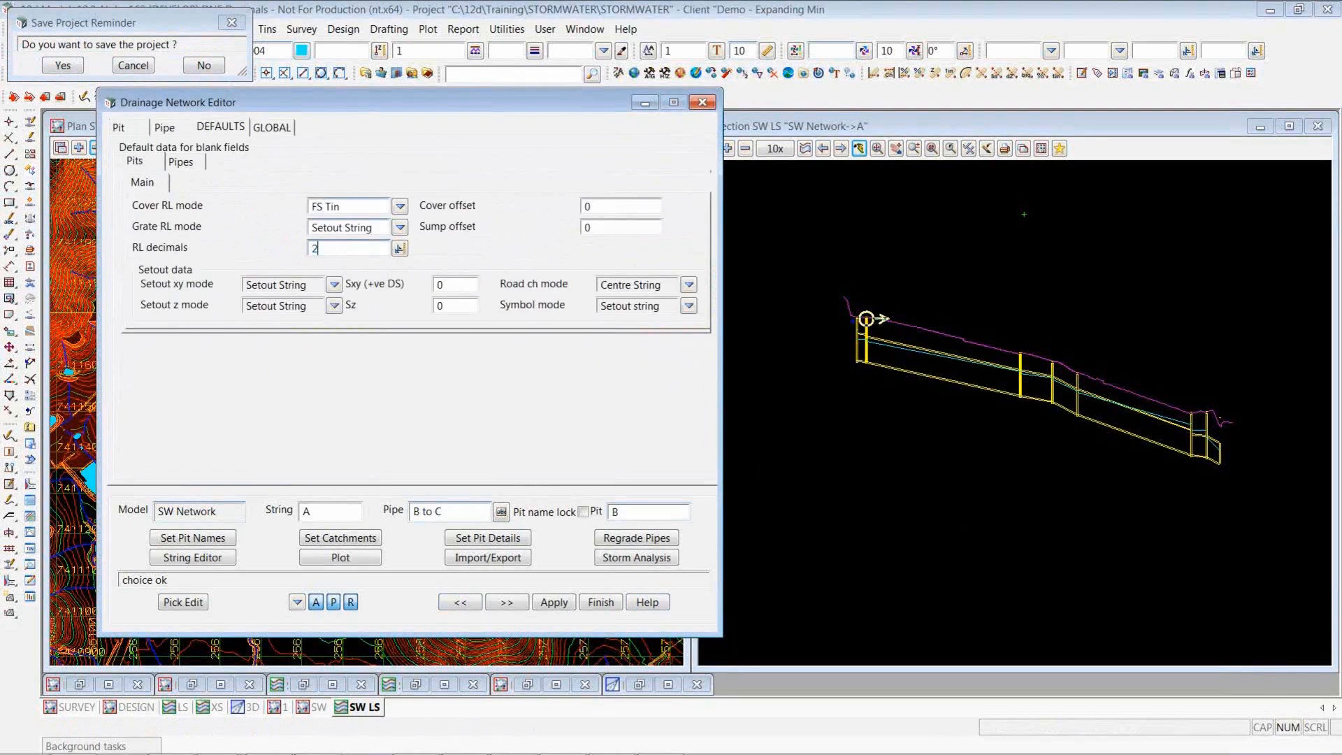
- Set the pit details for the network, check pit B's cover and grate levels, and regrade the pipes
{"action": "left_click", "coordinate": [498, 537]}
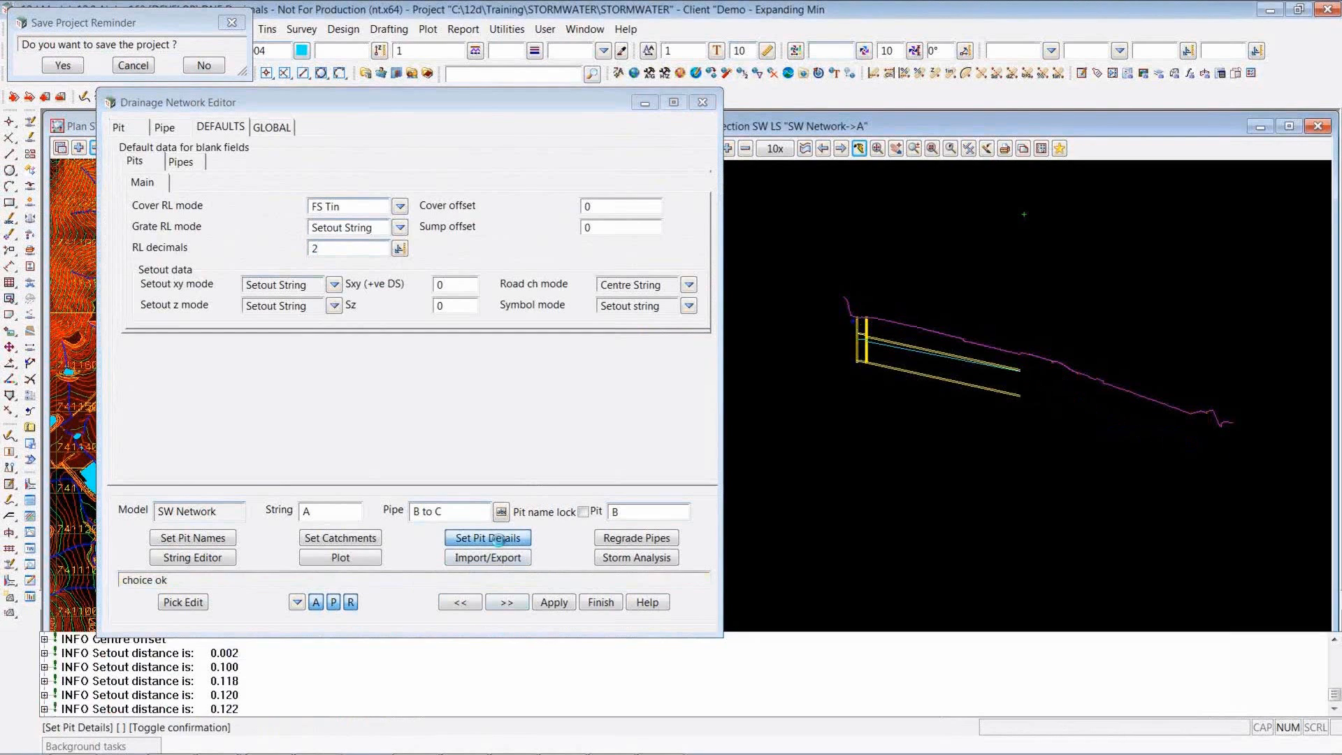
{"action": "left_click", "coordinate": [120, 127]}
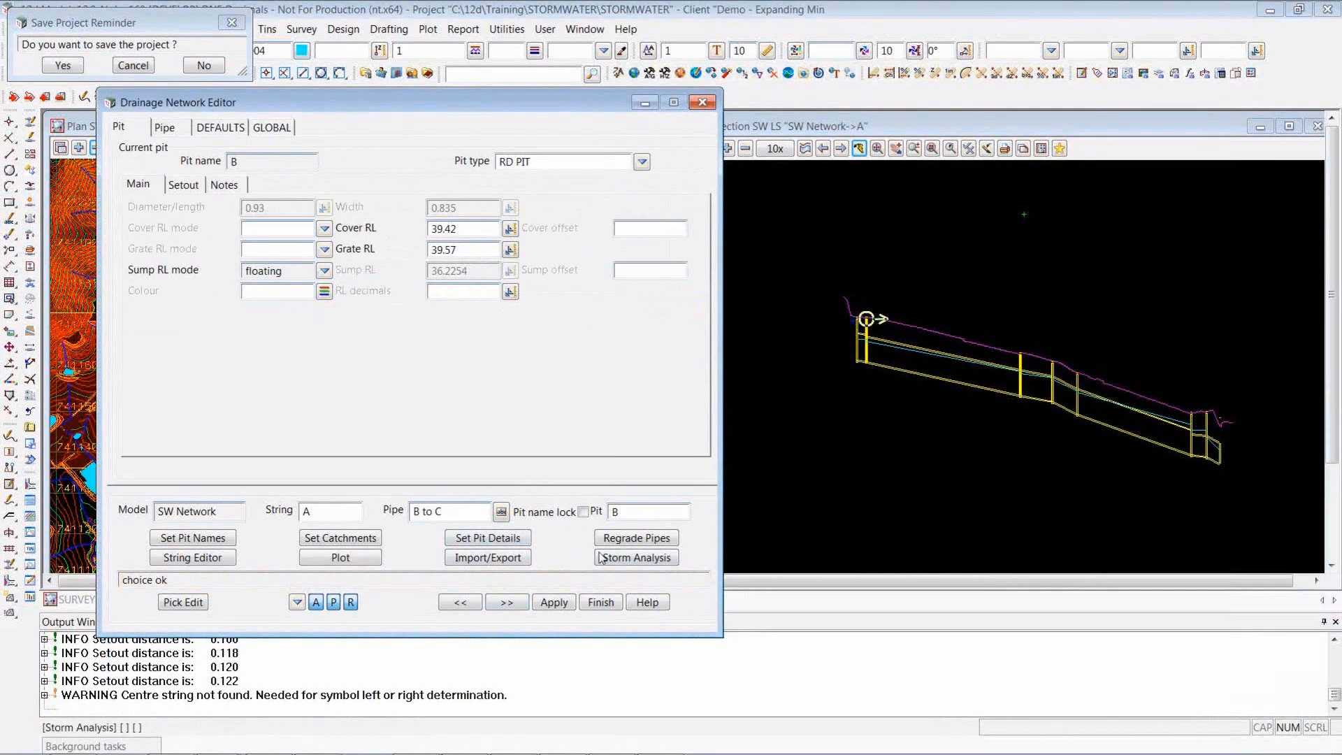
{"action": "left_click", "coordinate": [627, 540]}
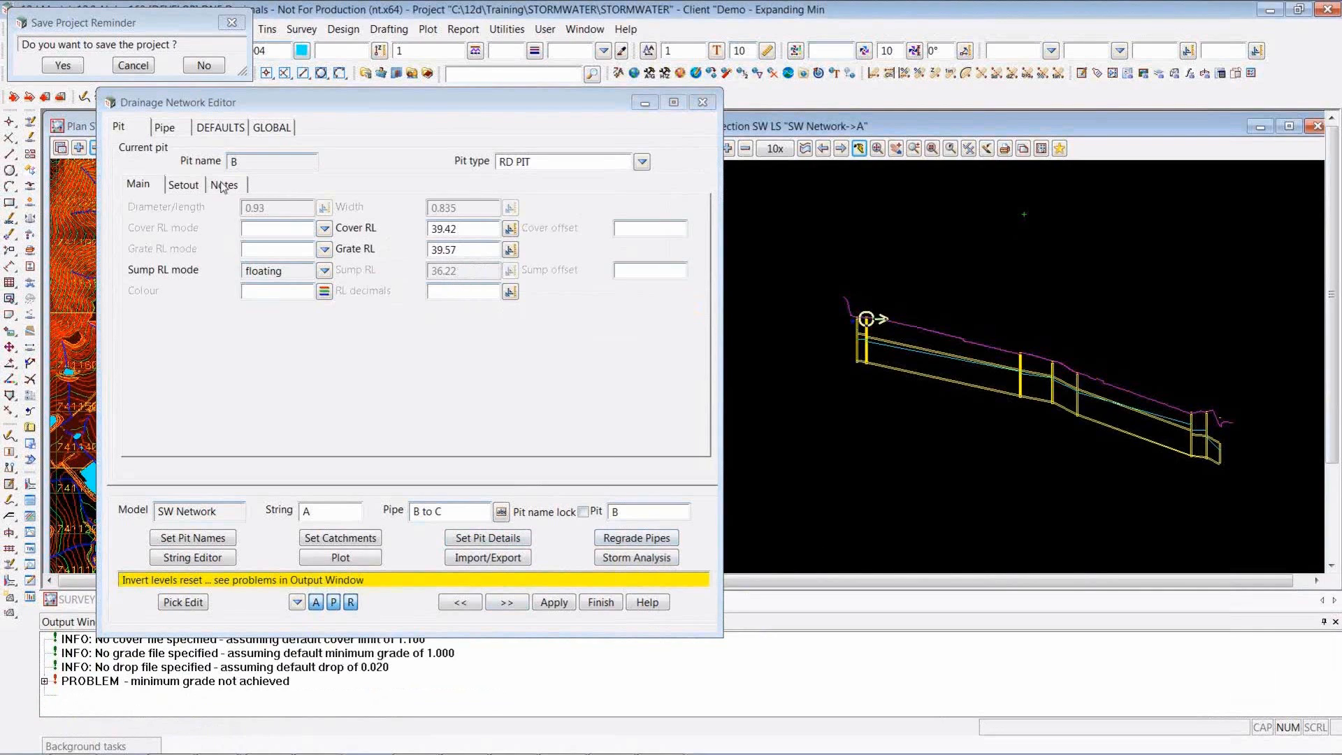
- Check the invert levels of pipe B to C and the individual RL decimals settings for the pipe and pit B
{"action": "left_click", "coordinate": [168, 128]}
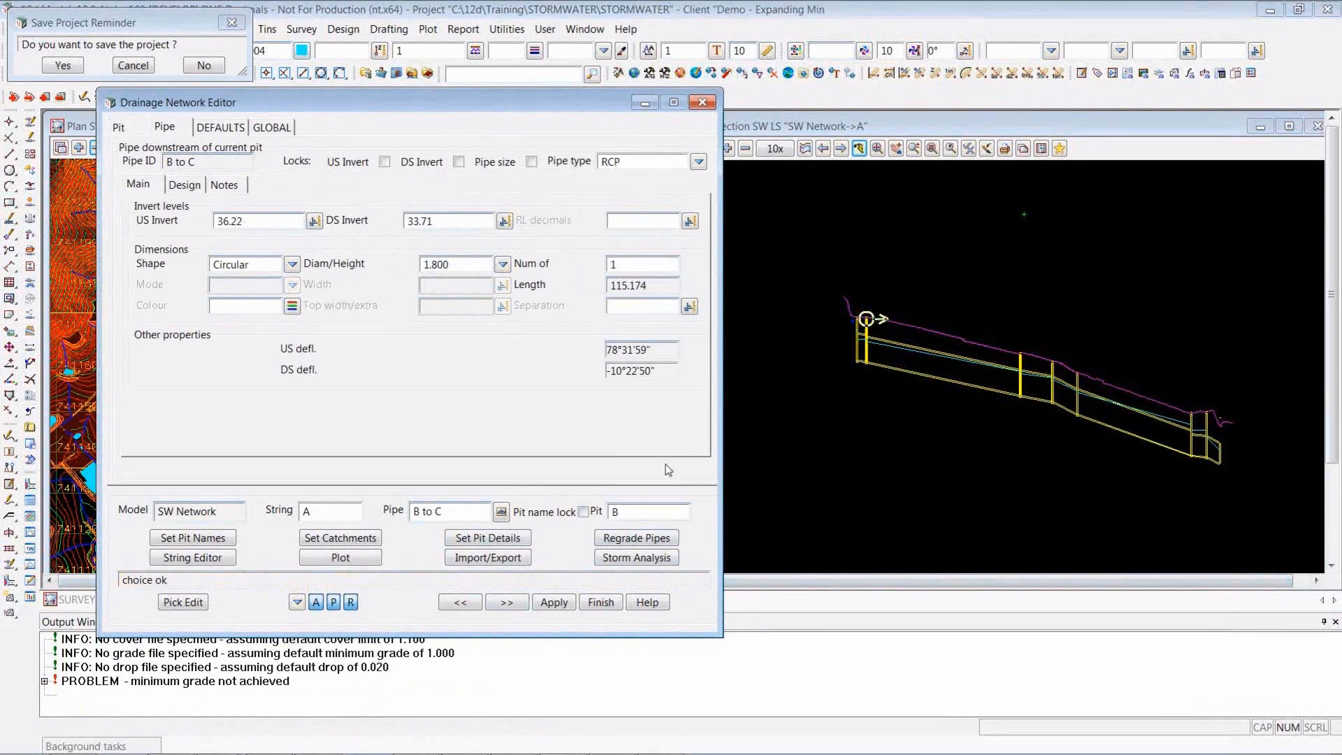
{"action": "left_click", "coordinate": [632, 219]}
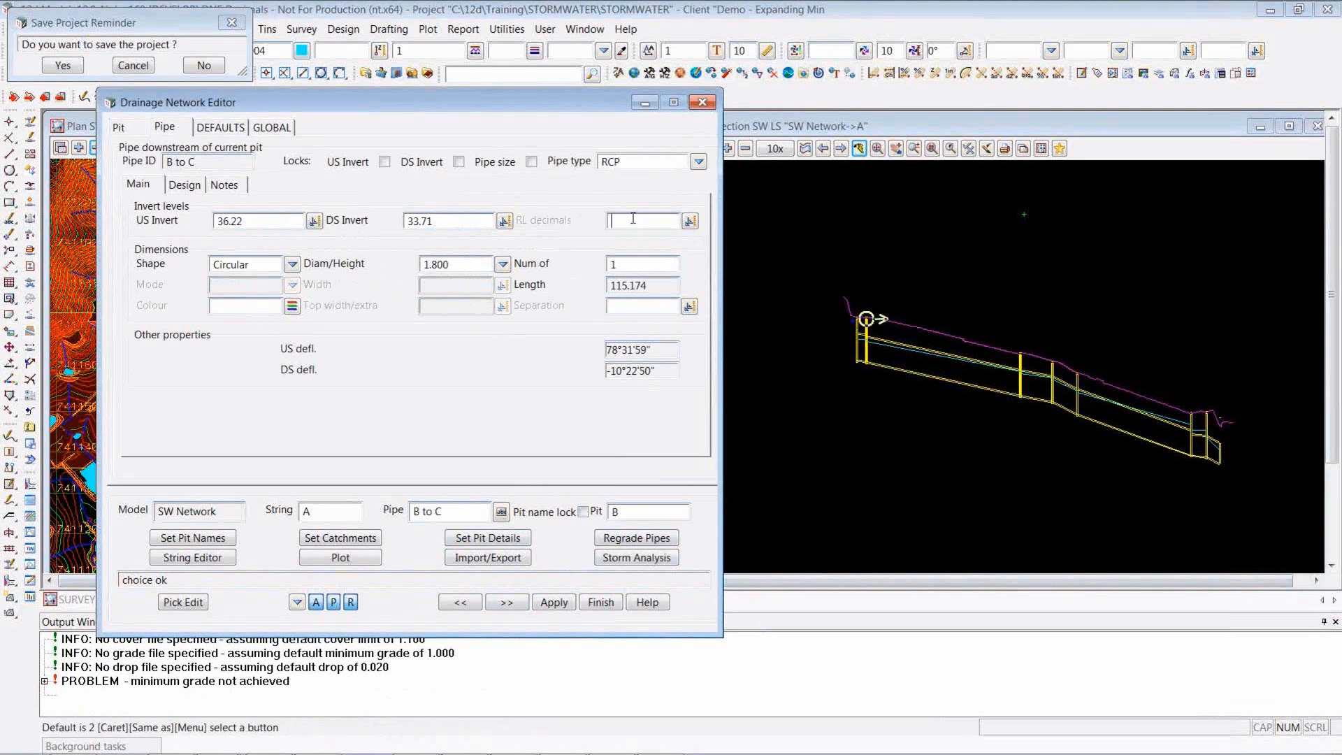
{"action": "left_click", "coordinate": [119, 127]}
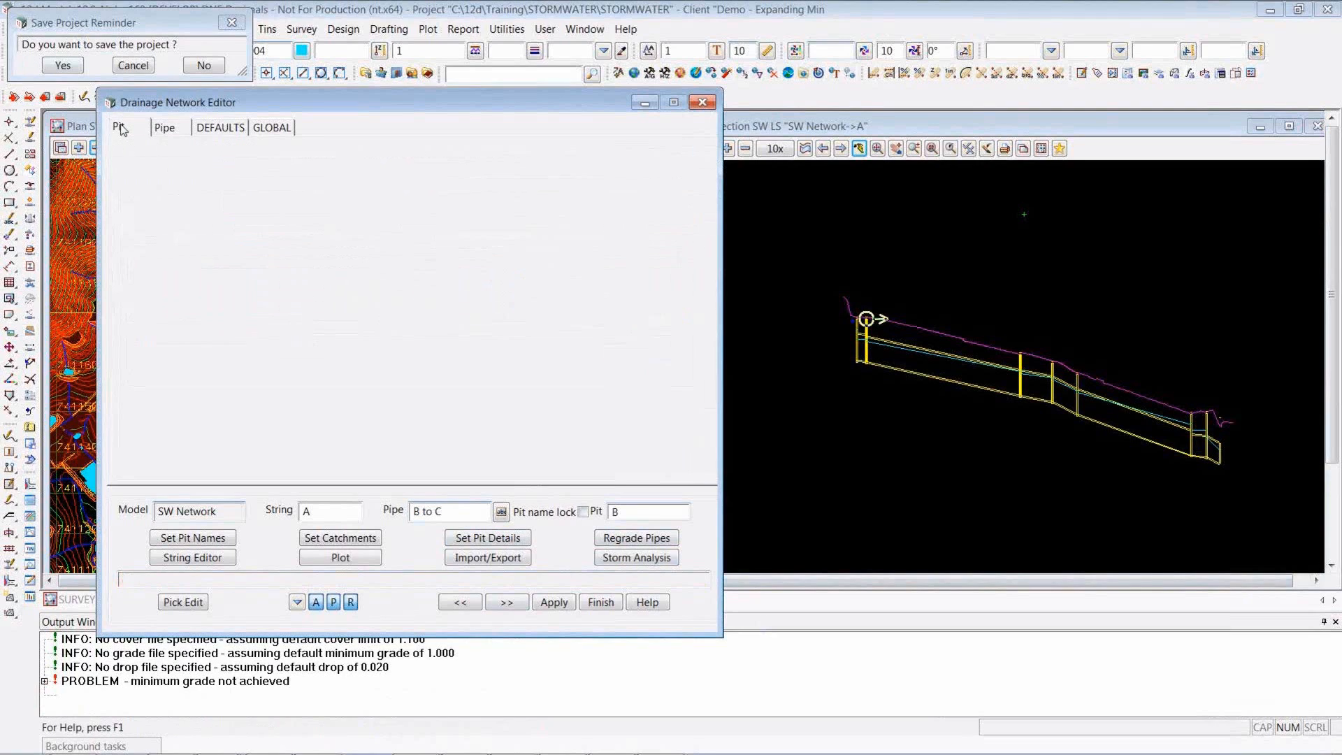
{"action": "left_click", "coordinate": [464, 292]}
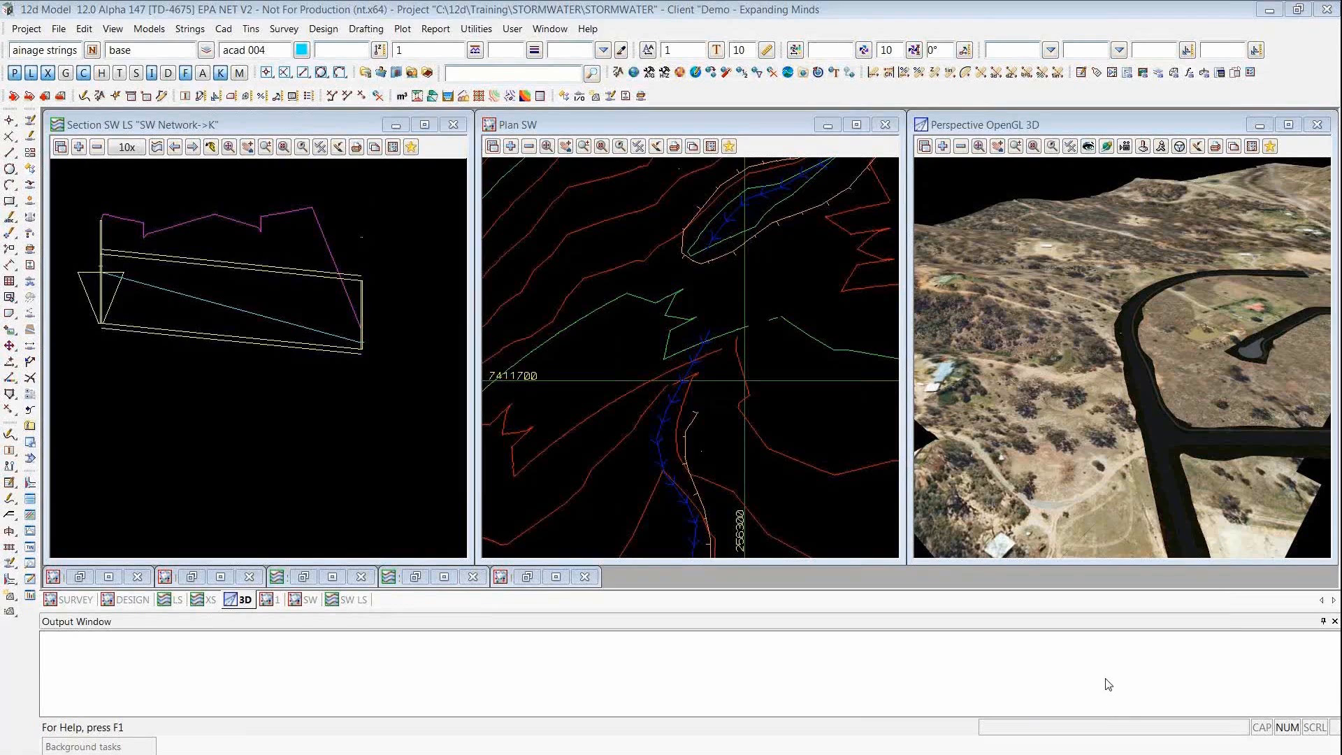
- Keep the Drainage Create command menu open over the section view and place the Create Drainage String dialog beside it
{"action": "left_click", "coordinate": [323, 29]}
{"action": "mouse_move", "coordinate": [398, 138]}
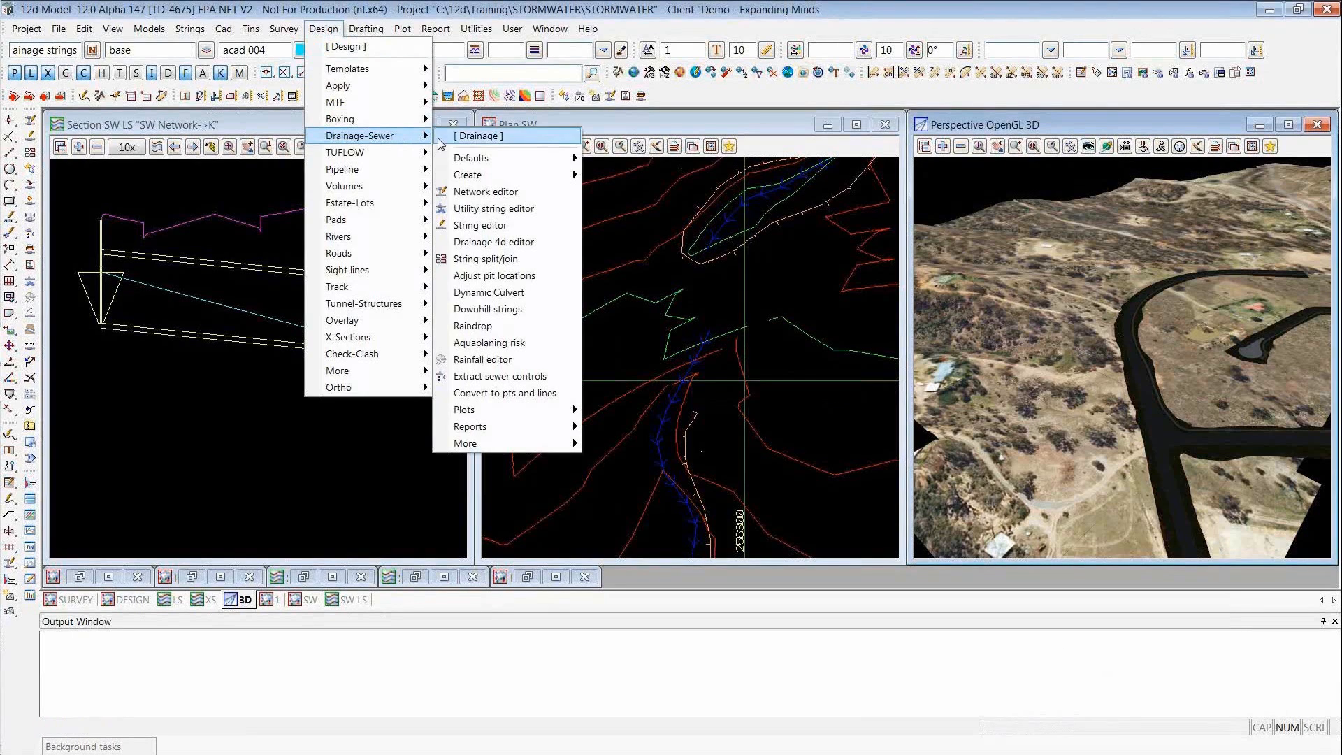
{"action": "mouse_move", "coordinate": [490, 178]}
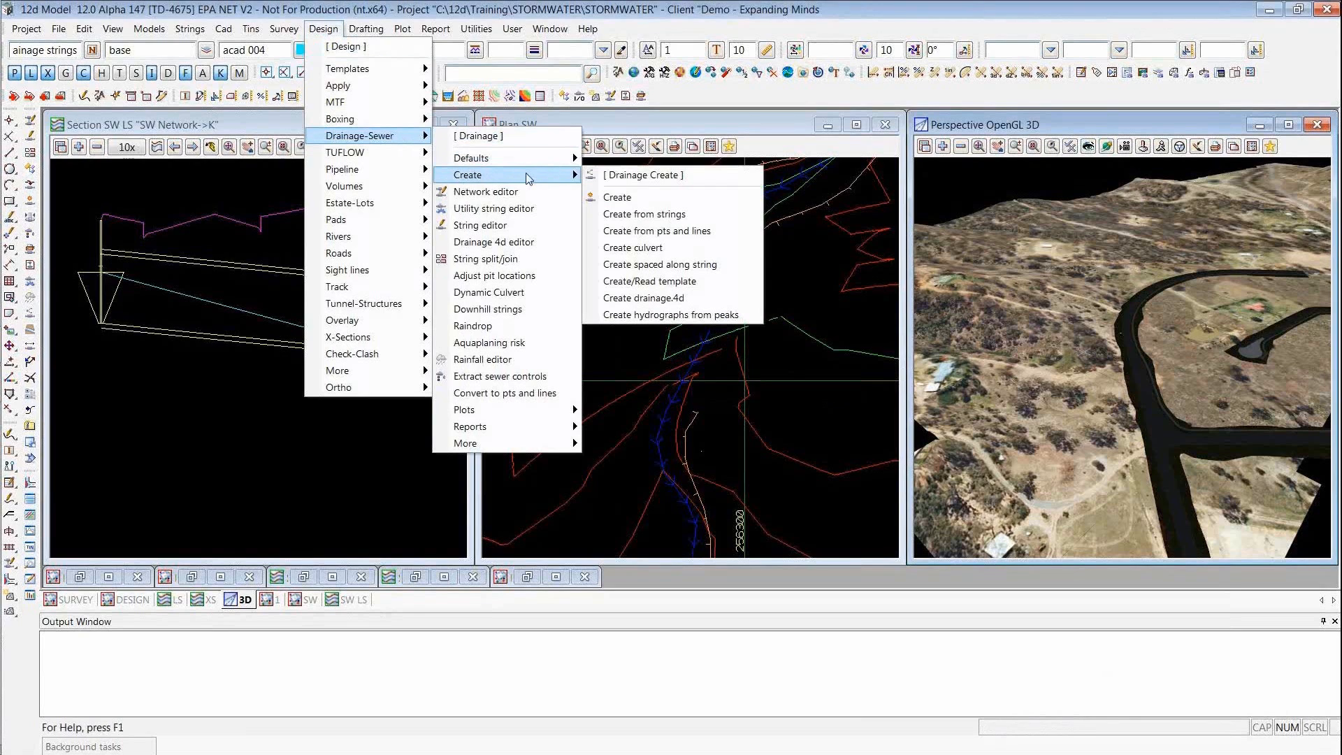
{"action": "left_click", "coordinate": [615, 175]}
{"action": "left_click_drag", "start_coordinate": [618, 193], "coordinate": [83, 133]}
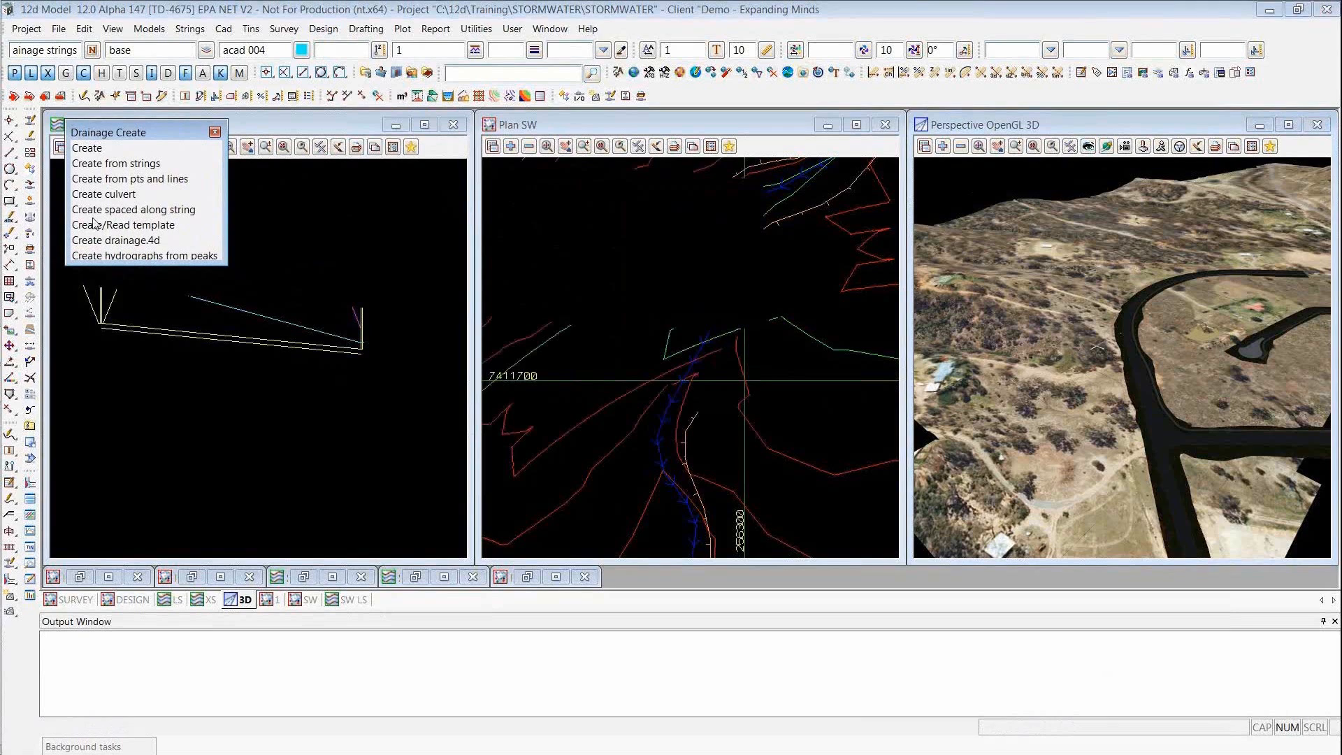
{"action": "left_click", "coordinate": [94, 147]}
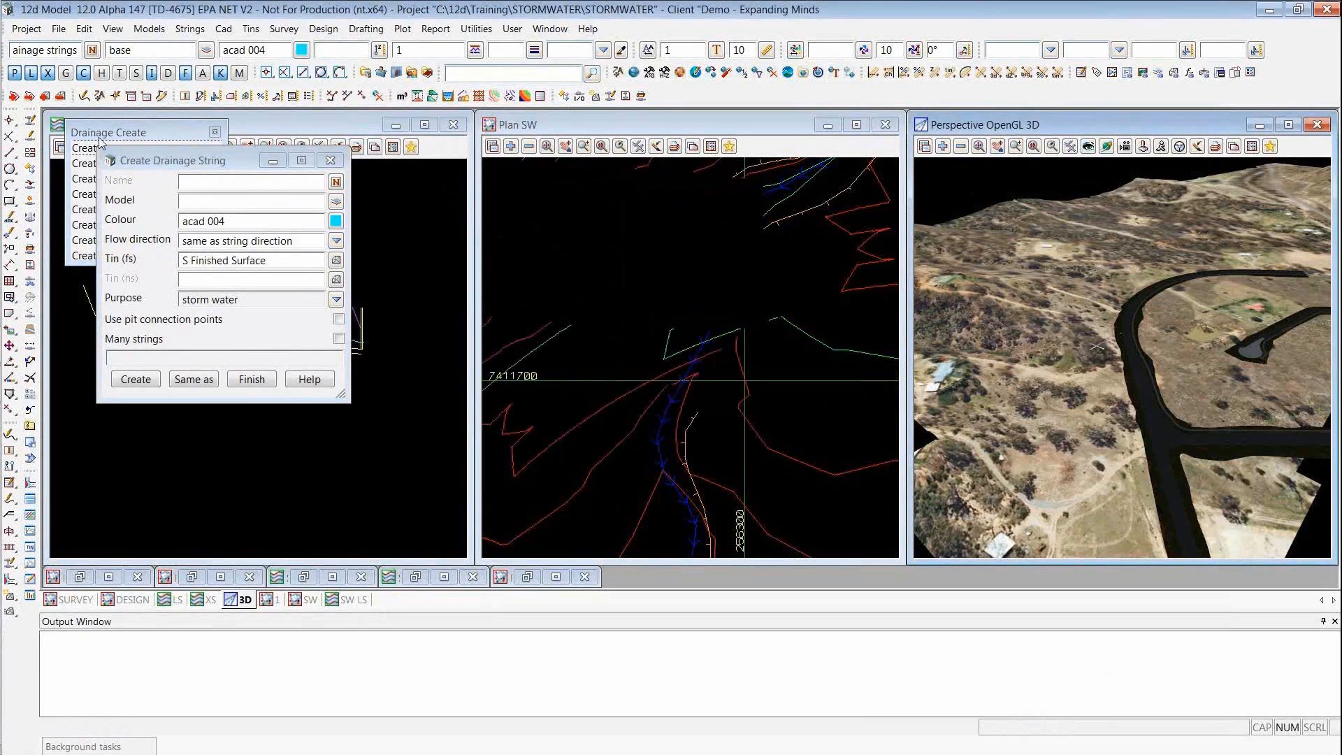
{"action": "left_click_drag", "start_coordinate": [139, 163], "coordinate": [280, 122]}
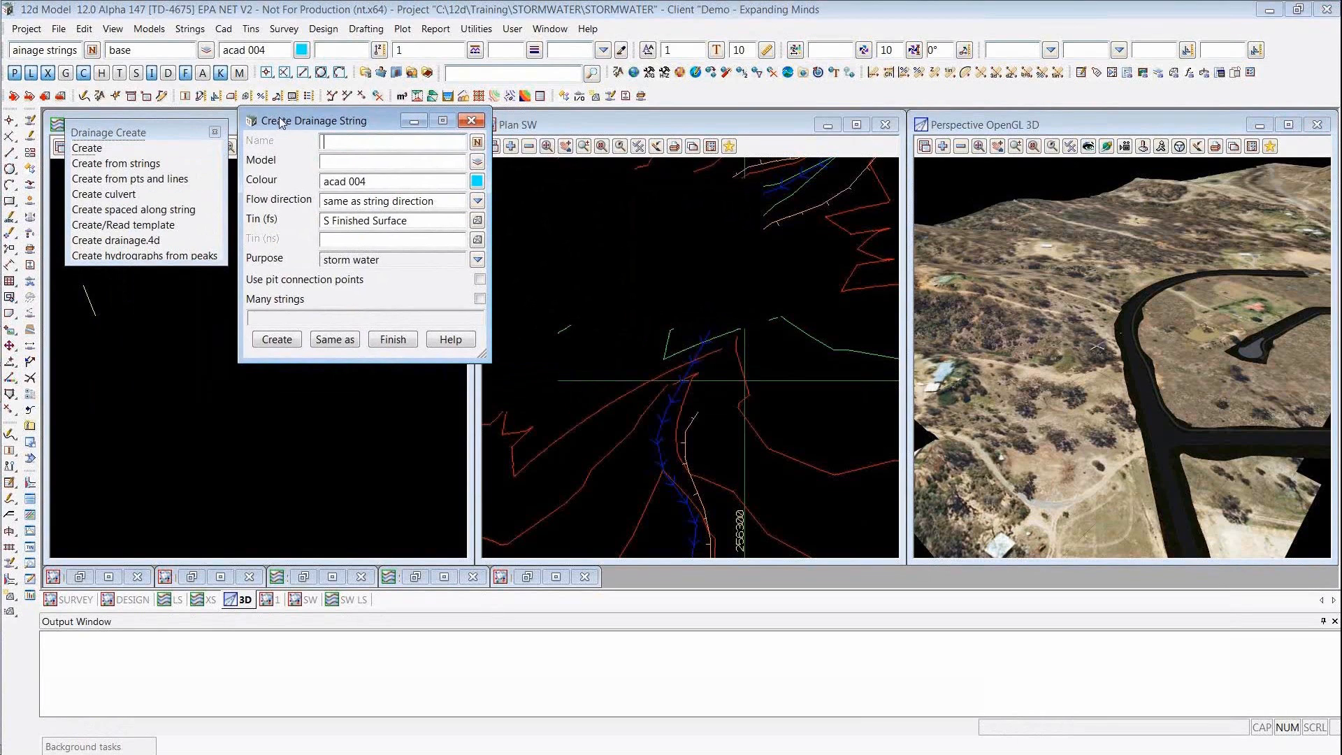
- Open the drainage manhole and pipe defaults, arrange both dialogs over the perspective view, and close the Drainage Defaults command menu
{"action": "left_click", "coordinate": [328, 29]}
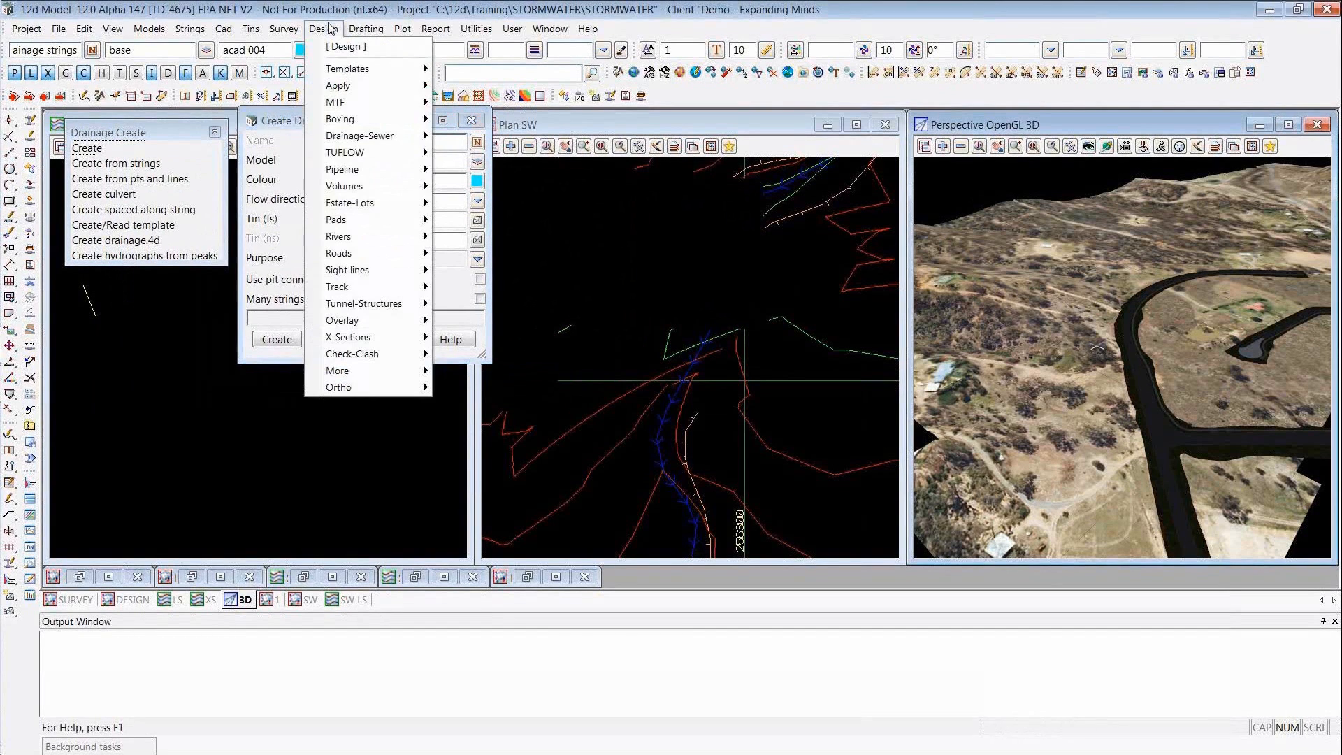
{"action": "mouse_move", "coordinate": [386, 137]}
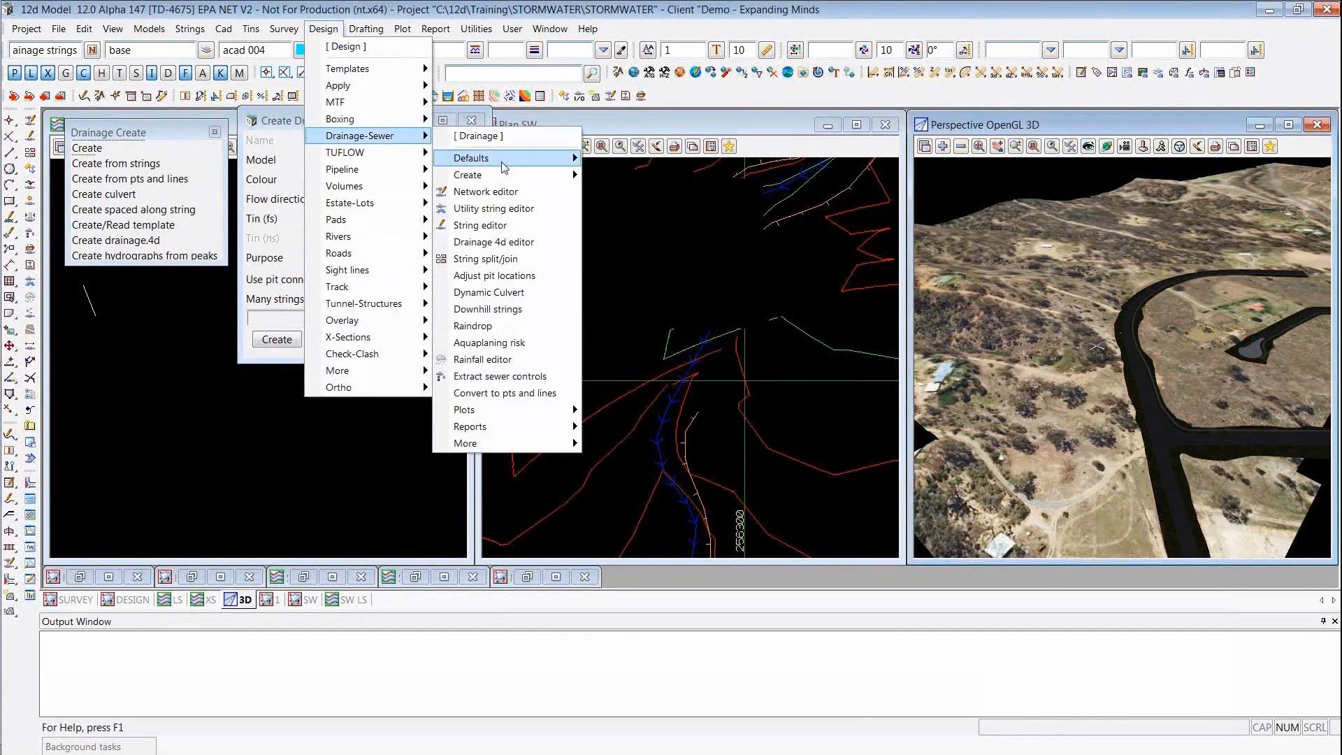
{"action": "mouse_move", "coordinate": [517, 162]}
{"action": "left_click", "coordinate": [594, 160]}
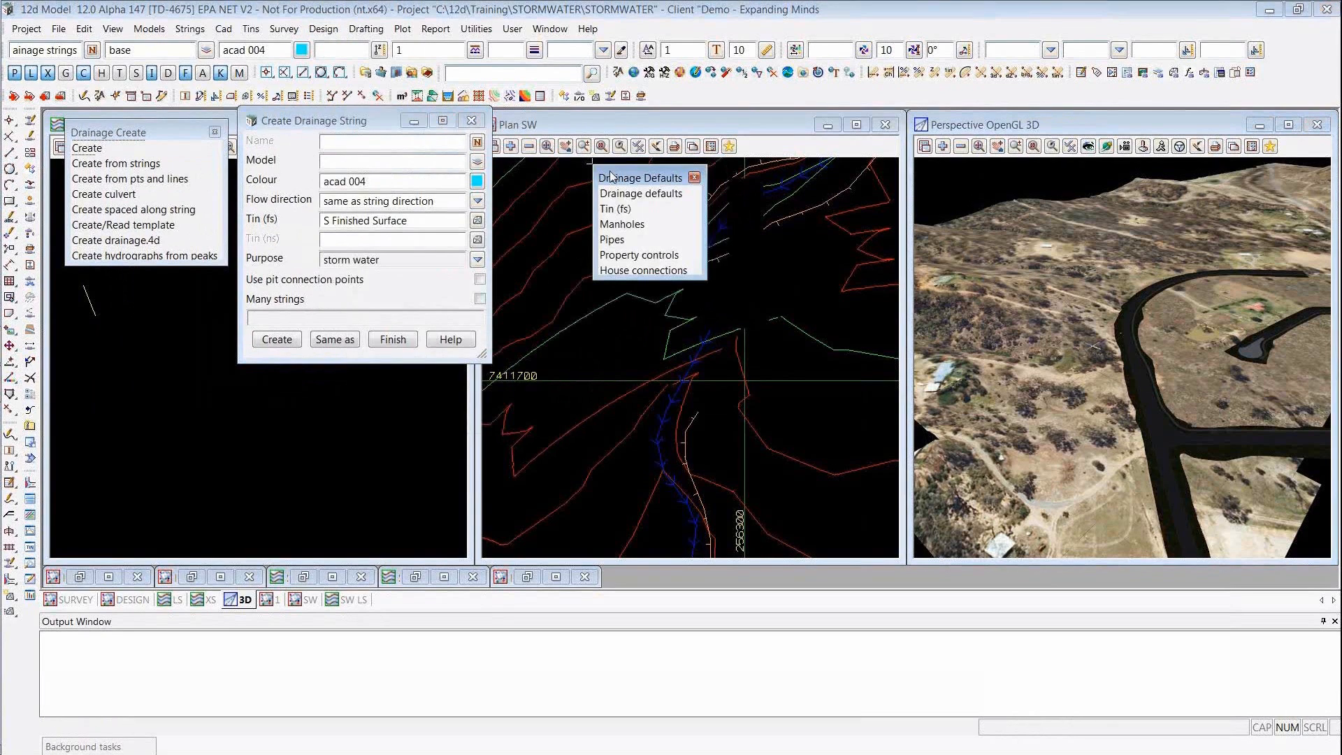
{"action": "left_click_drag", "start_coordinate": [610, 176], "coordinate": [645, 175]}
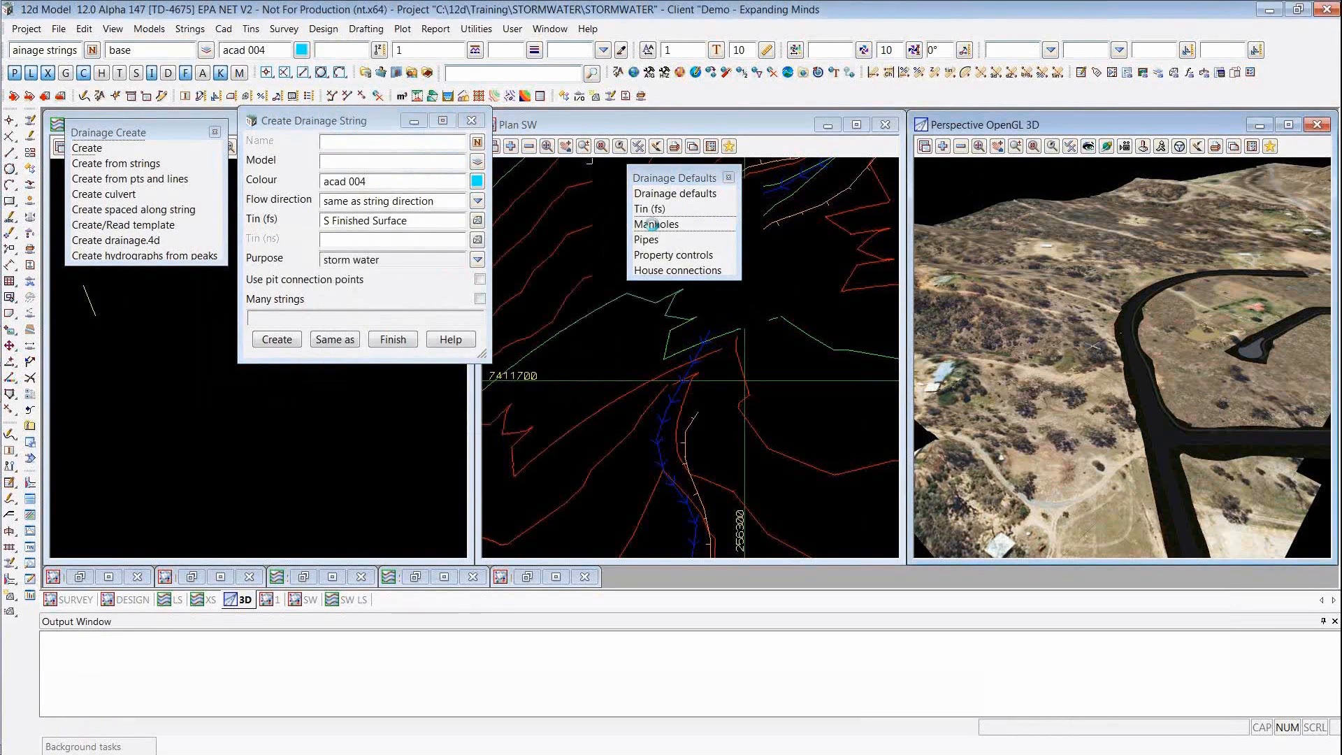
{"action": "left_click", "coordinate": [652, 225]}
{"action": "left_click_drag", "start_coordinate": [697, 241], "coordinate": [1080, 169]}
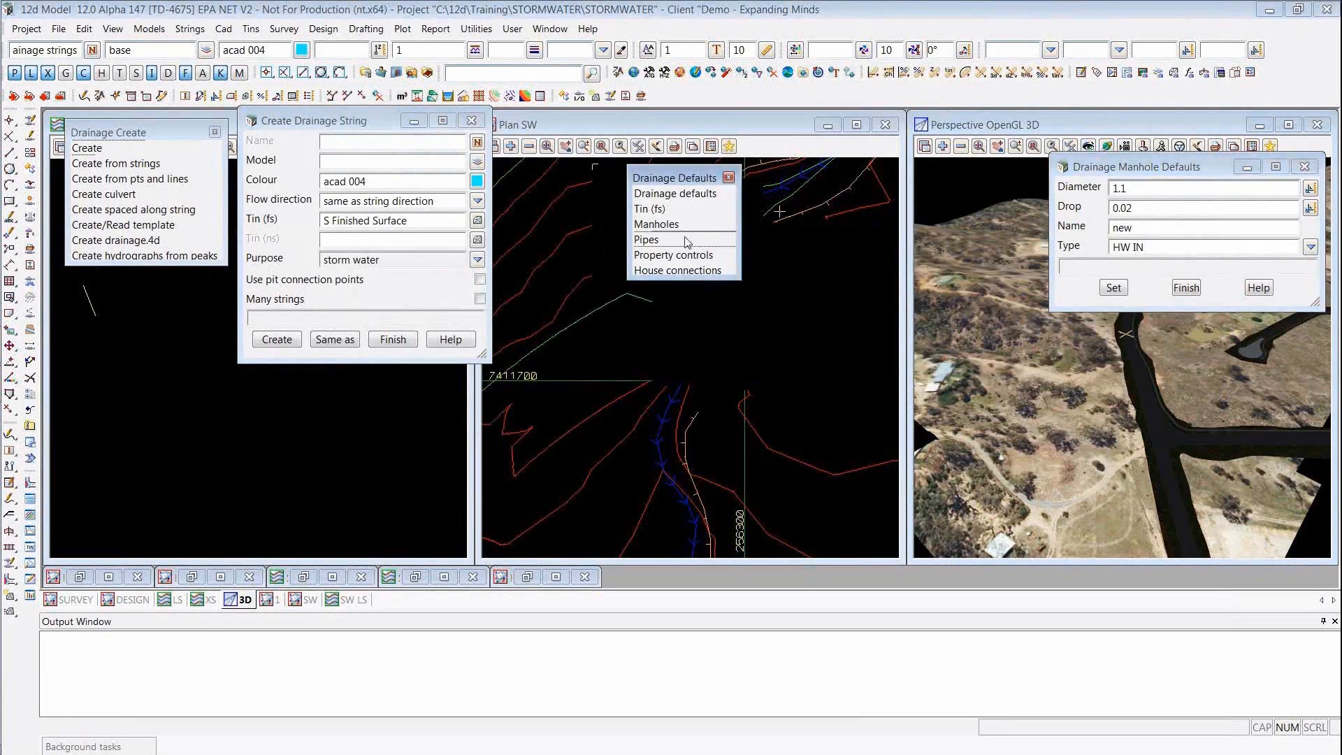
{"action": "left_click", "coordinate": [646, 239]}
{"action": "left_click_drag", "start_coordinate": [694, 254], "coordinate": [1130, 341]}
{"action": "left_click", "coordinate": [730, 179]}
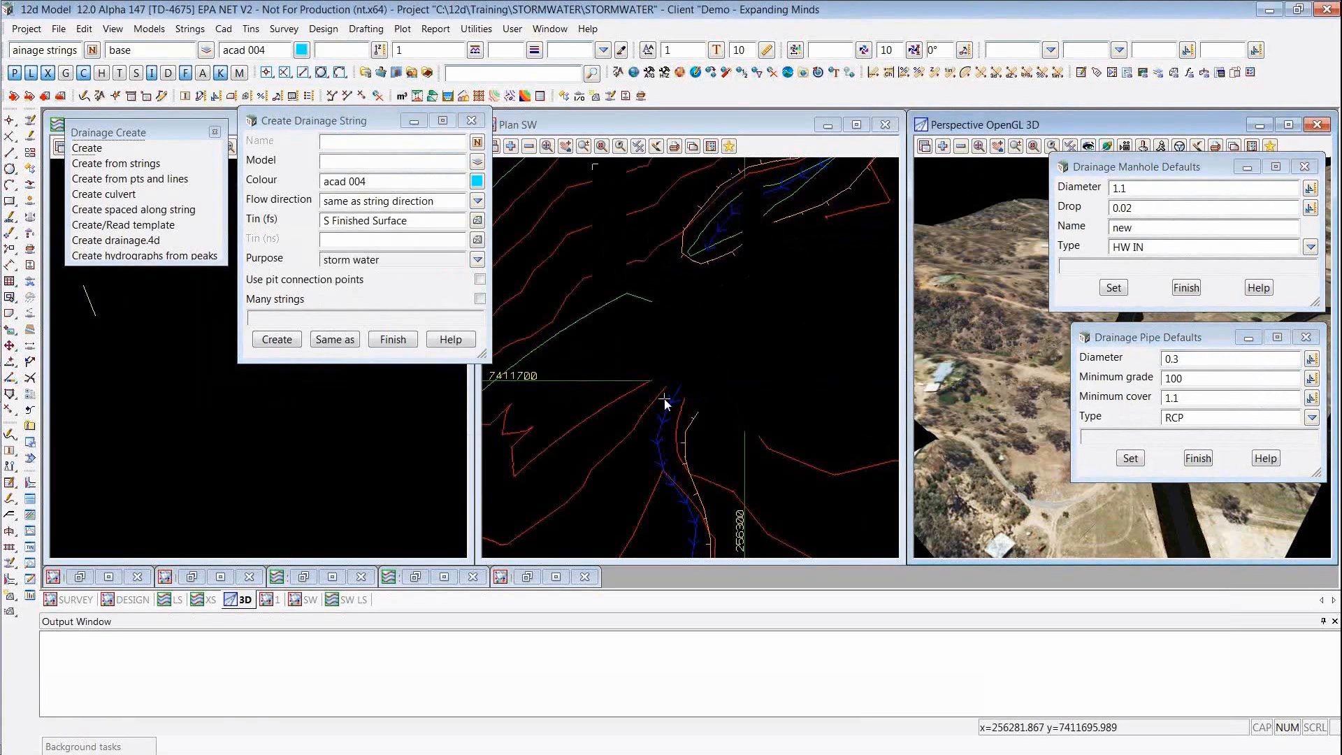
- Create a storm water drainage string named 1 in model sw, using the S Finished Surface tin
{"action": "left_click", "coordinate": [351, 143]}
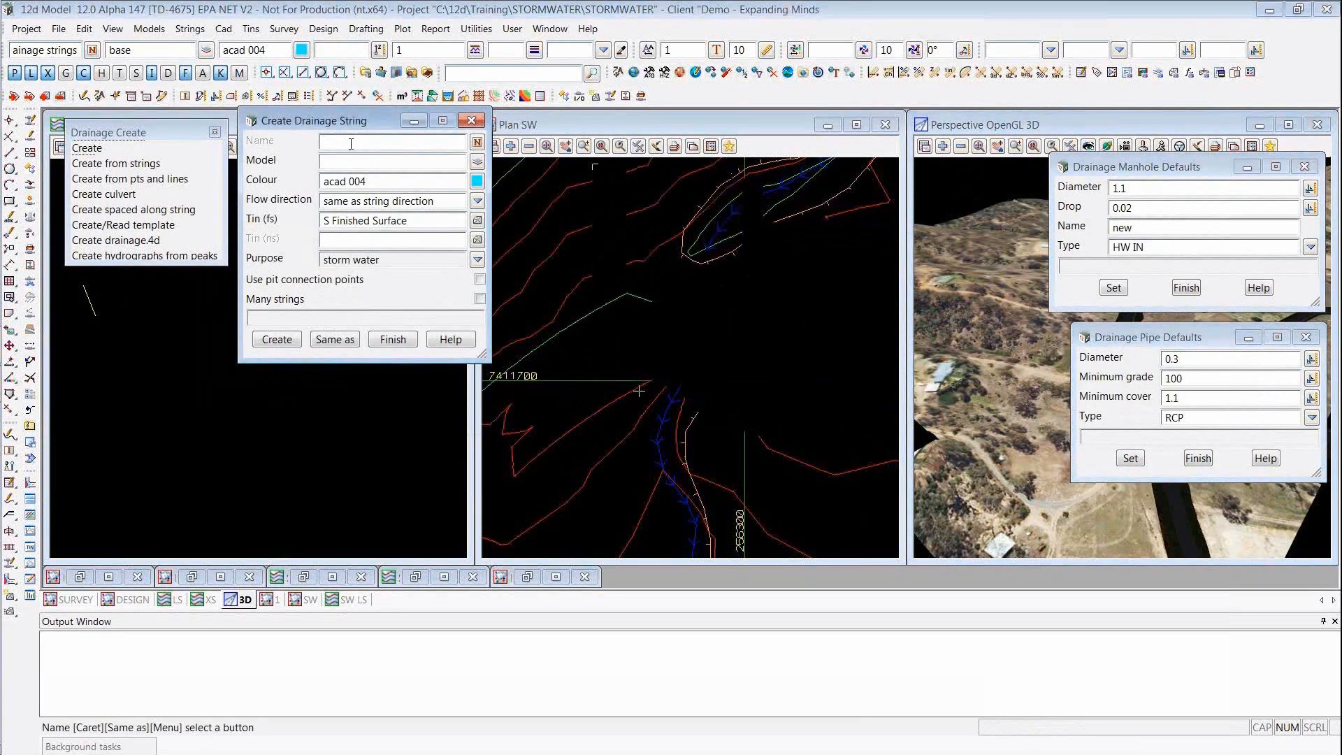
{"action": "type", "text": "1"}
{"action": "left_click", "coordinate": [350, 165]}
{"action": "type", "text": "sw"}
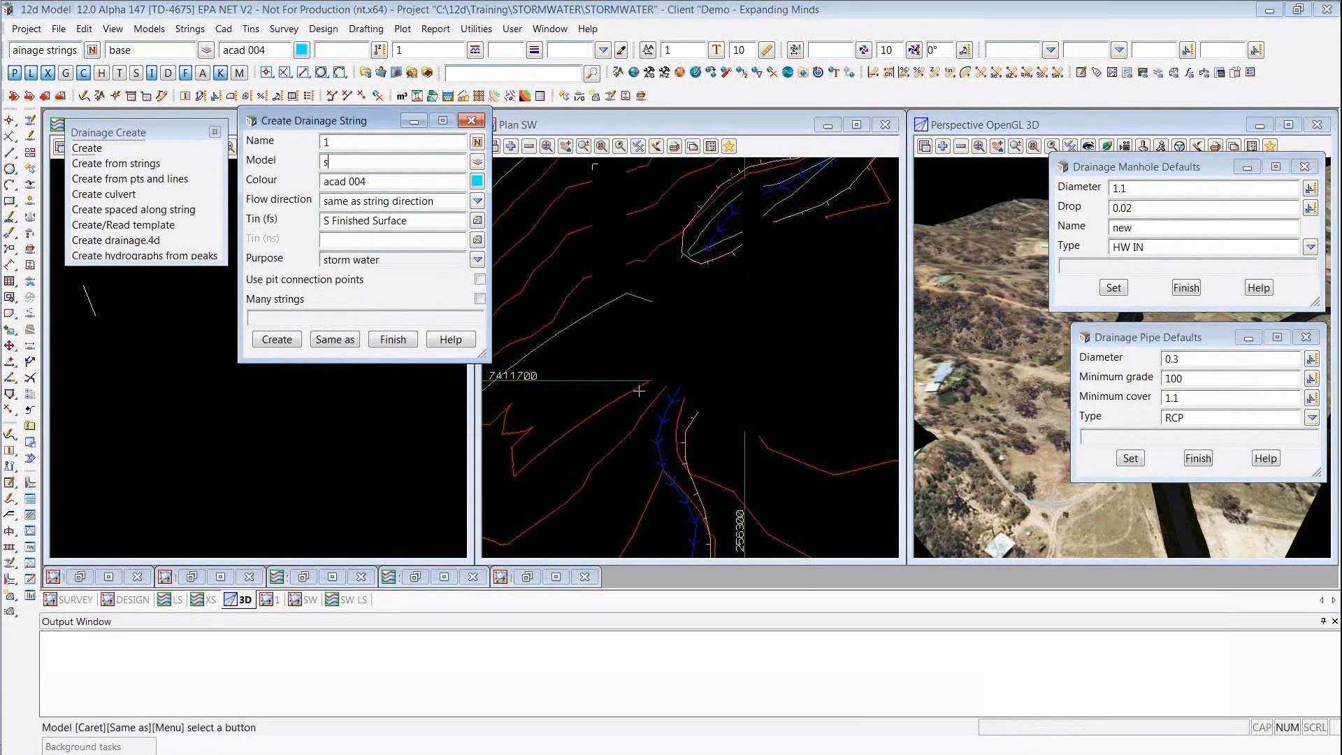
{"action": "left_click", "coordinate": [280, 346]}
- Start appending manholes to drainage string 1 and move the Drainage Defaults dialog beside the manhole and pipe defaults
{"action": "mouse_move", "coordinate": [378, 393]}
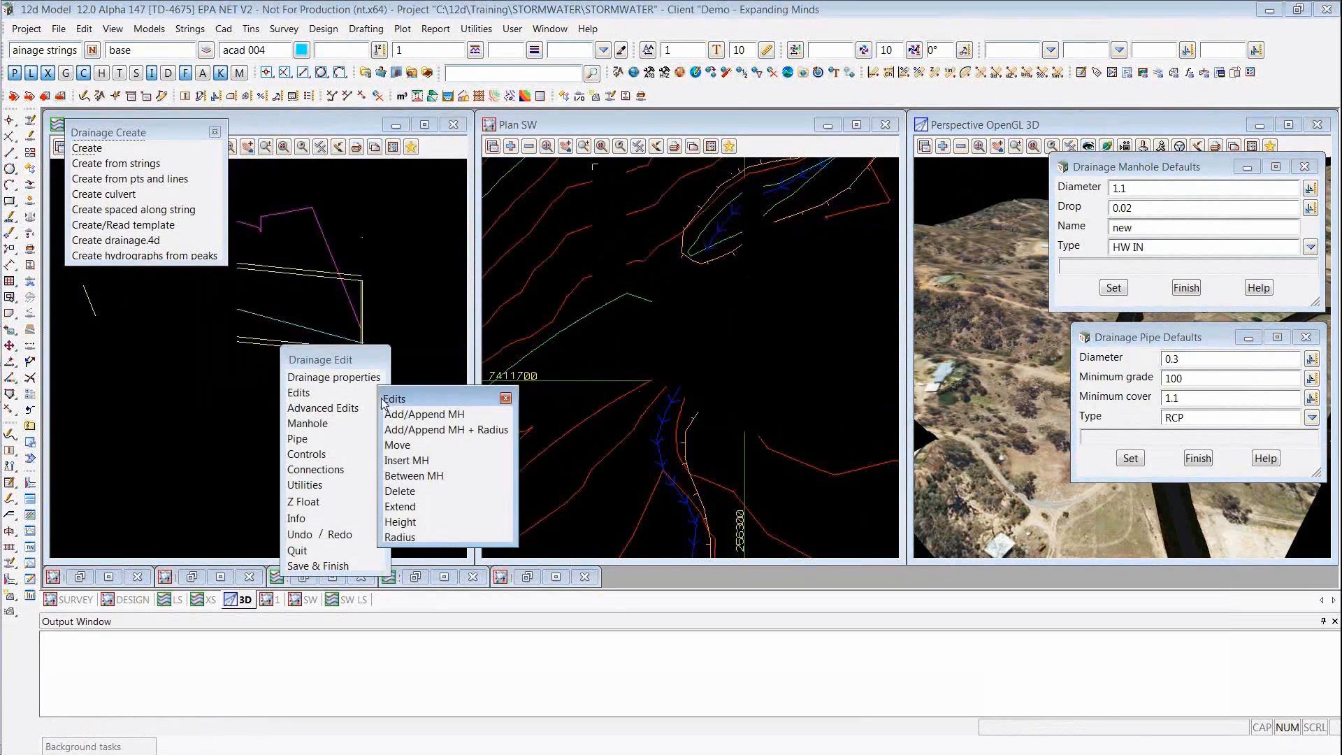
{"action": "left_click", "coordinate": [461, 411]}
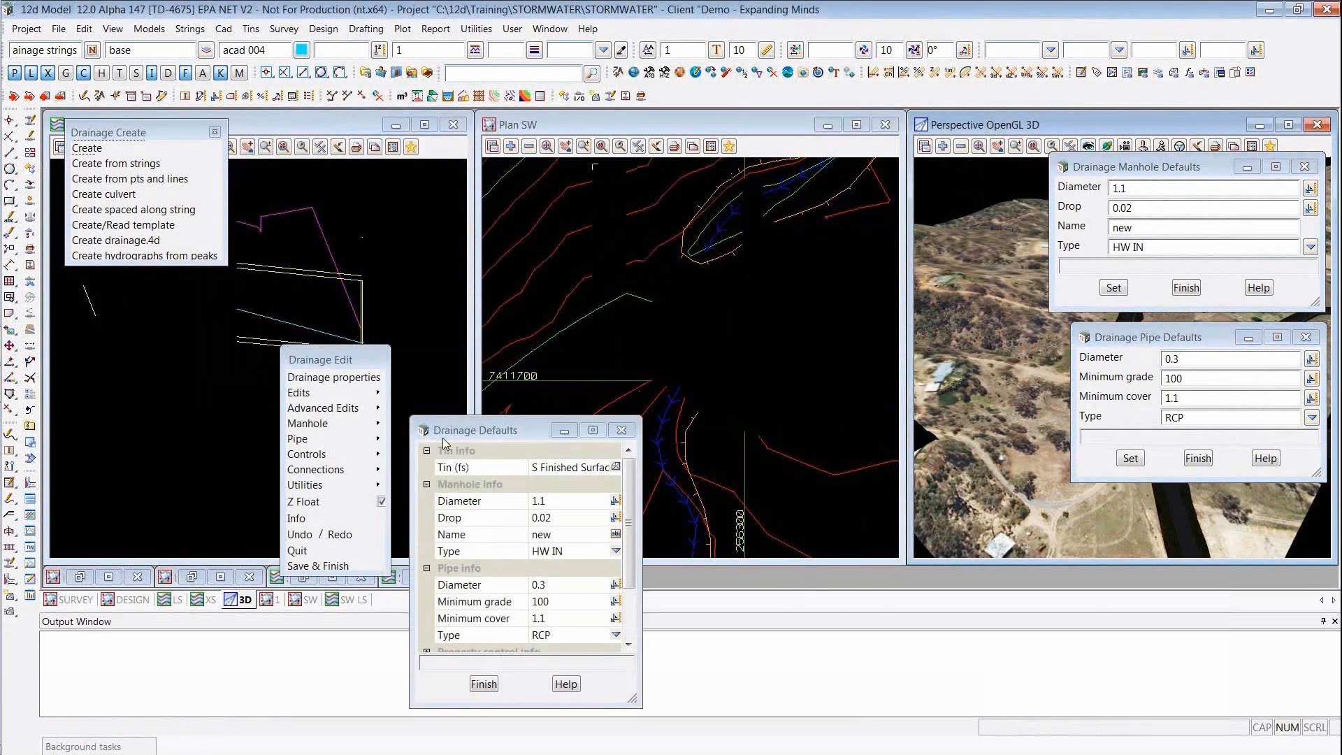
{"action": "left_click_drag", "start_coordinate": [448, 431], "coordinate": [888, 366]}
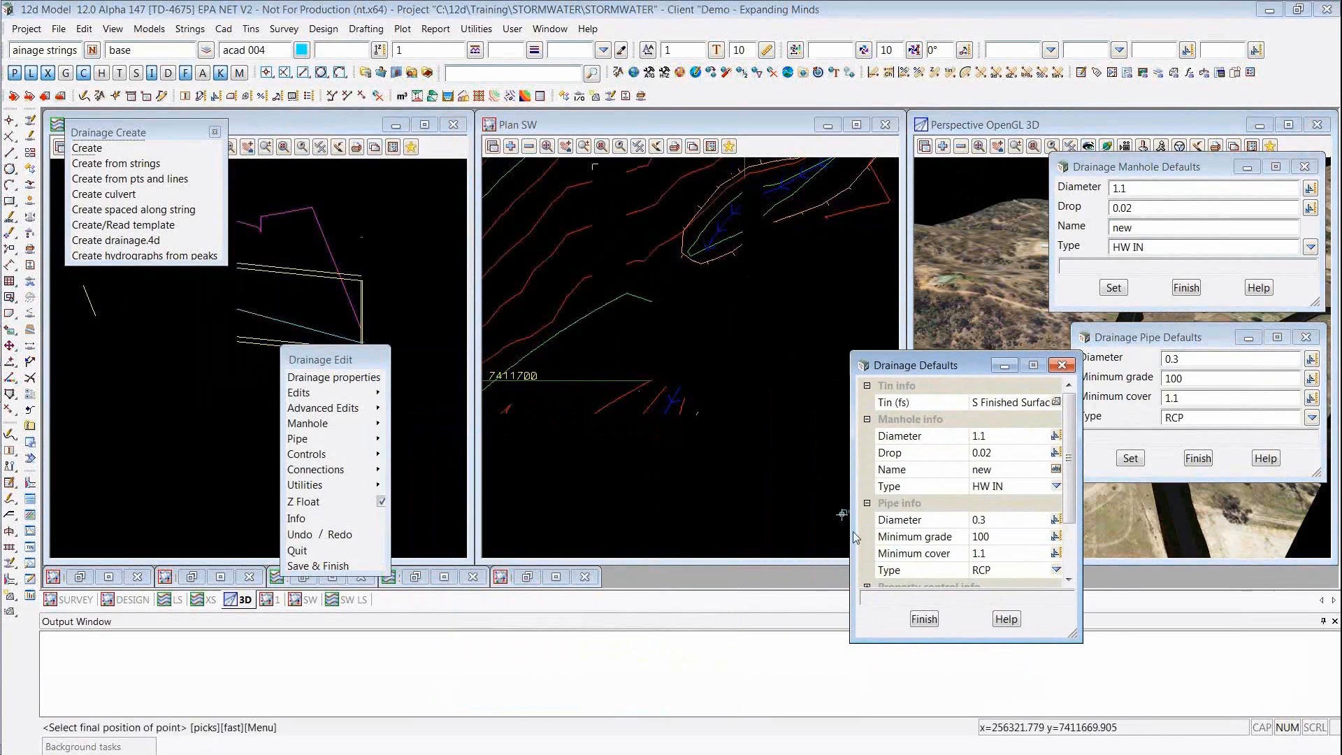
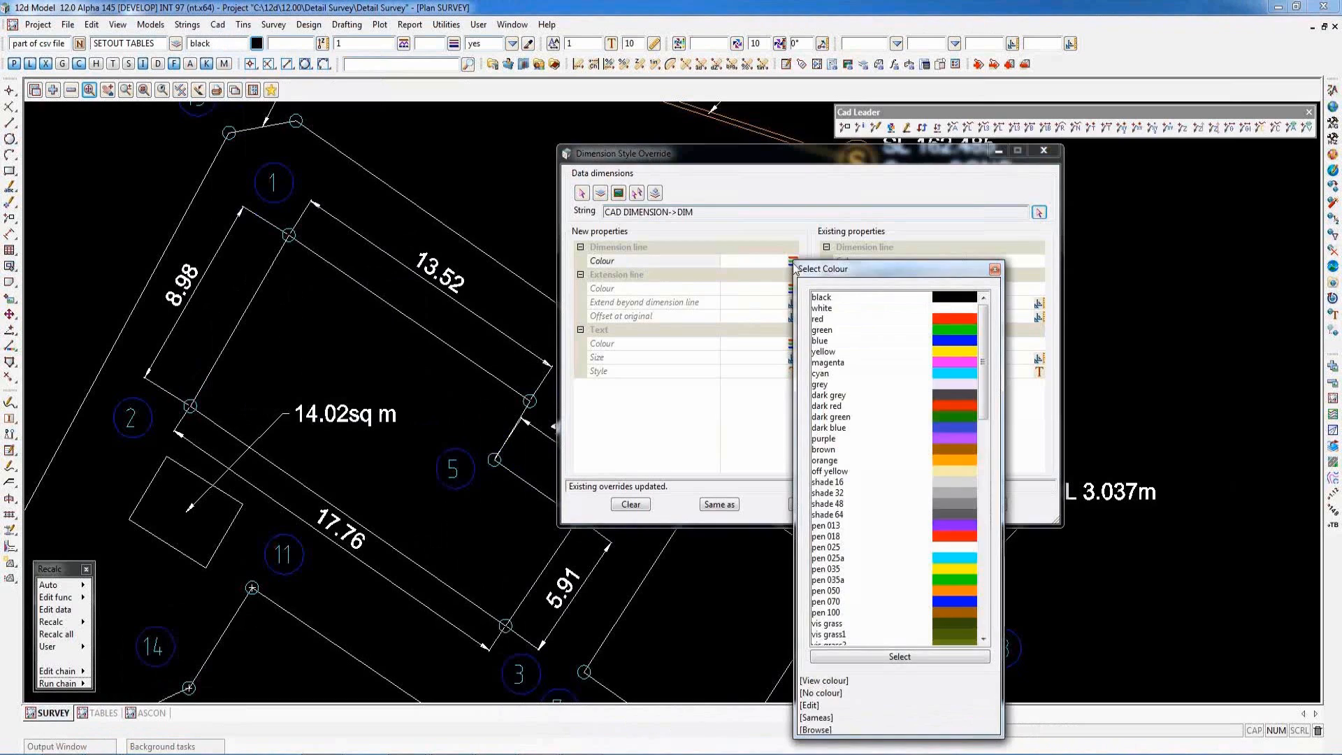
- Override the 8.98 dimension with a magenta dimension line and extension lines extending 1 beyond the dimension line
{"action": "double_click", "coordinate": [953, 360]}
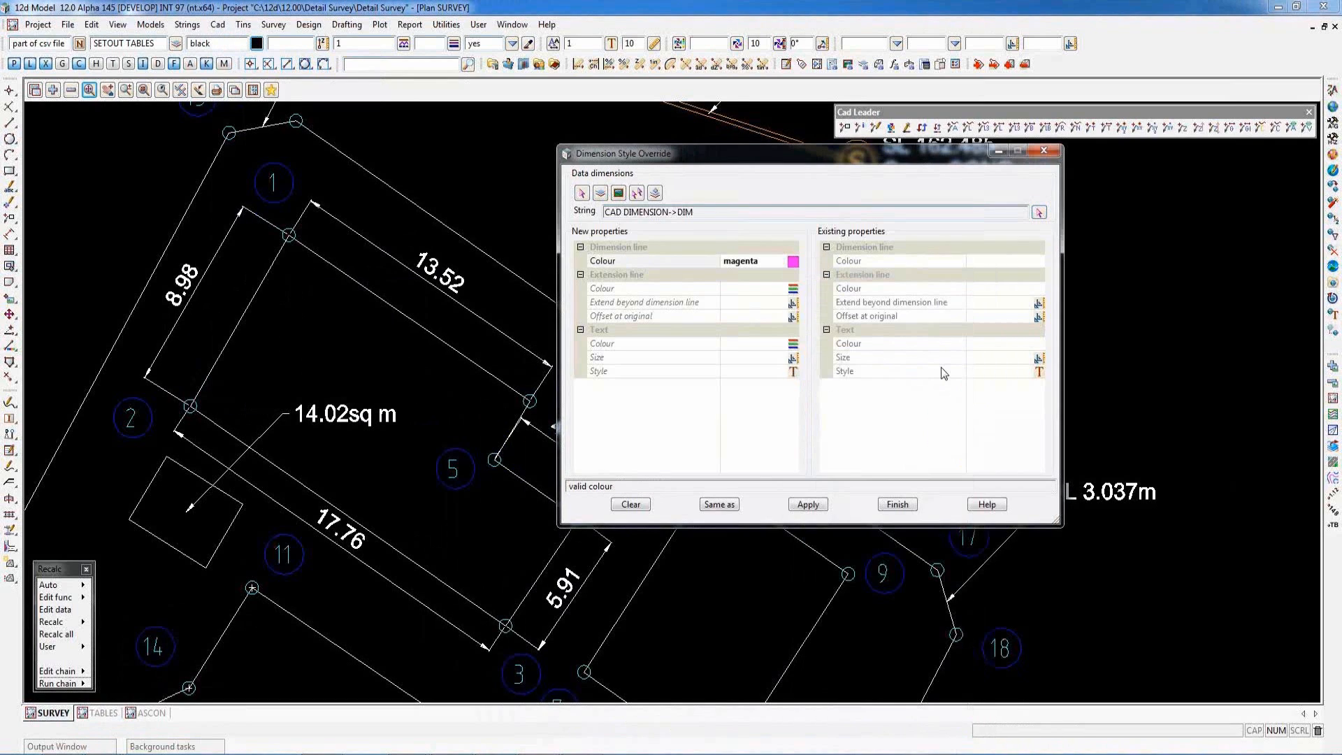
{"action": "left_click", "coordinate": [811, 504]}
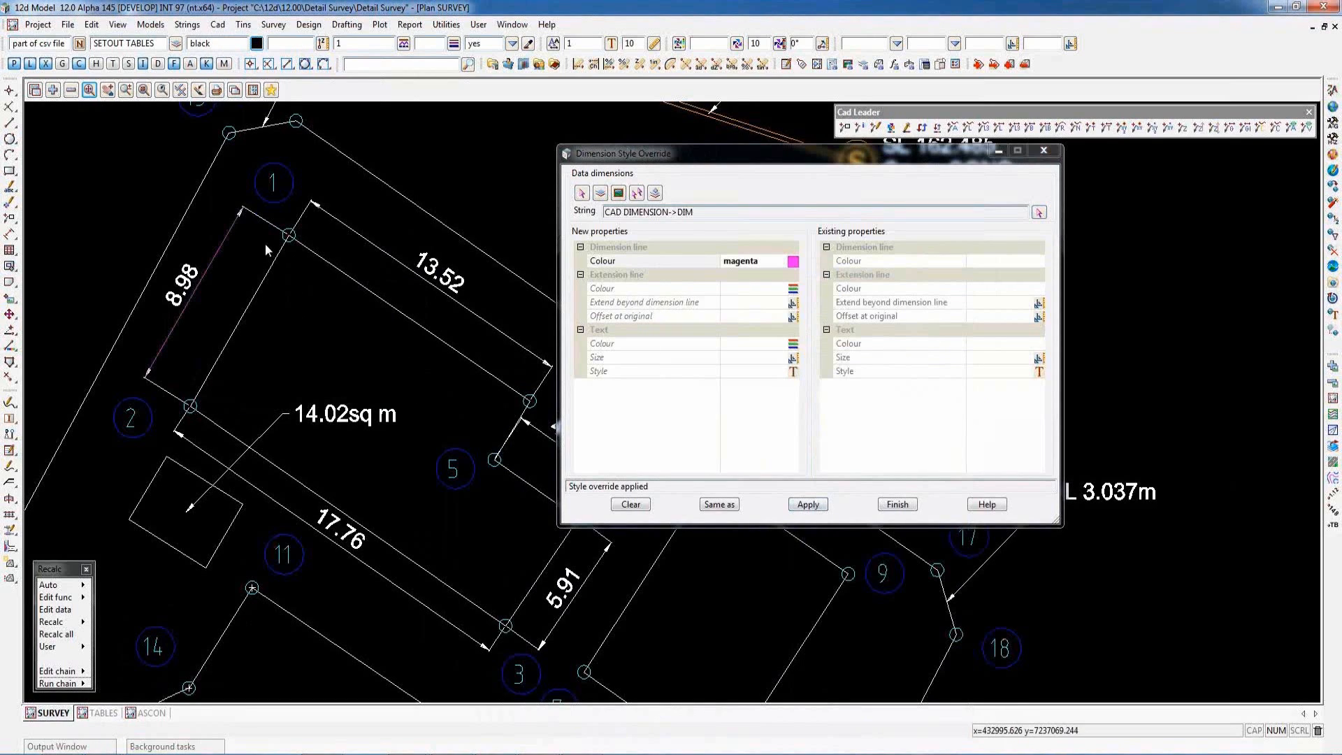
{"action": "left_click", "coordinate": [730, 302]}
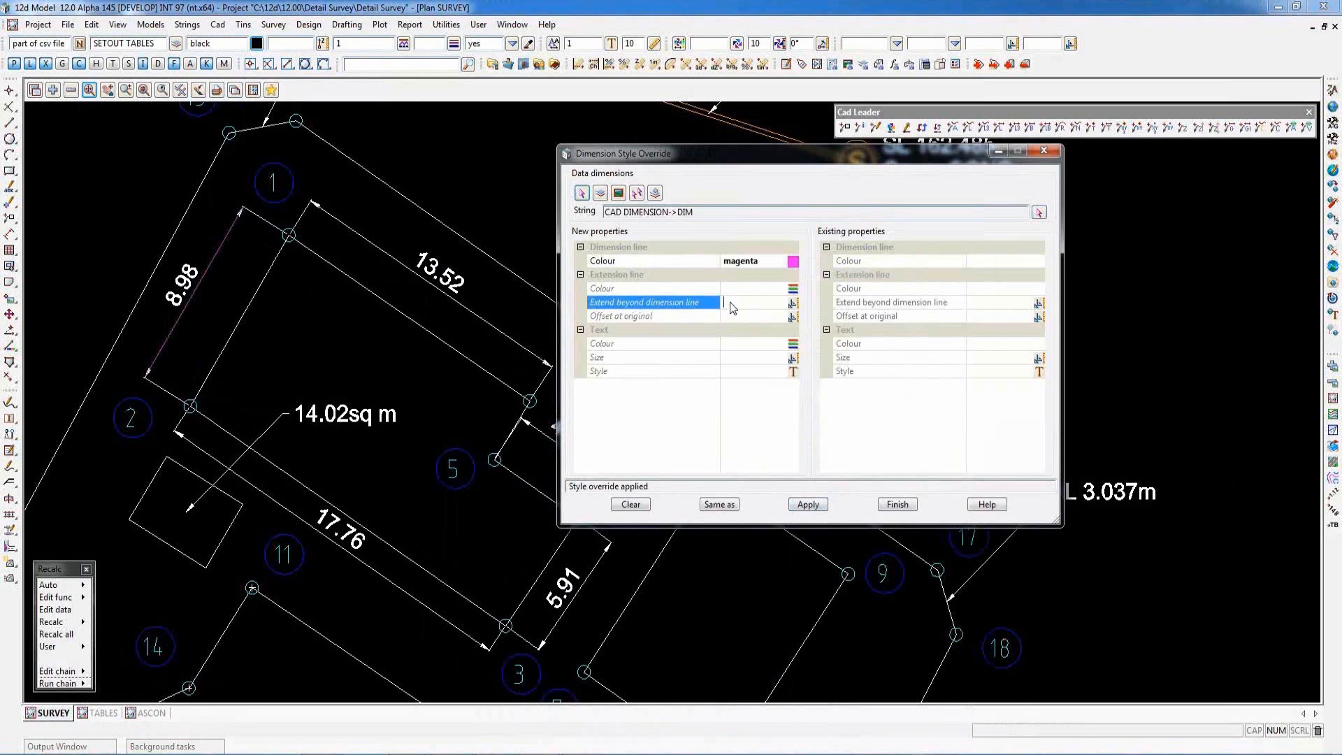
{"action": "type", "text": "1"}
{"action": "left_click", "coordinate": [808, 504]}
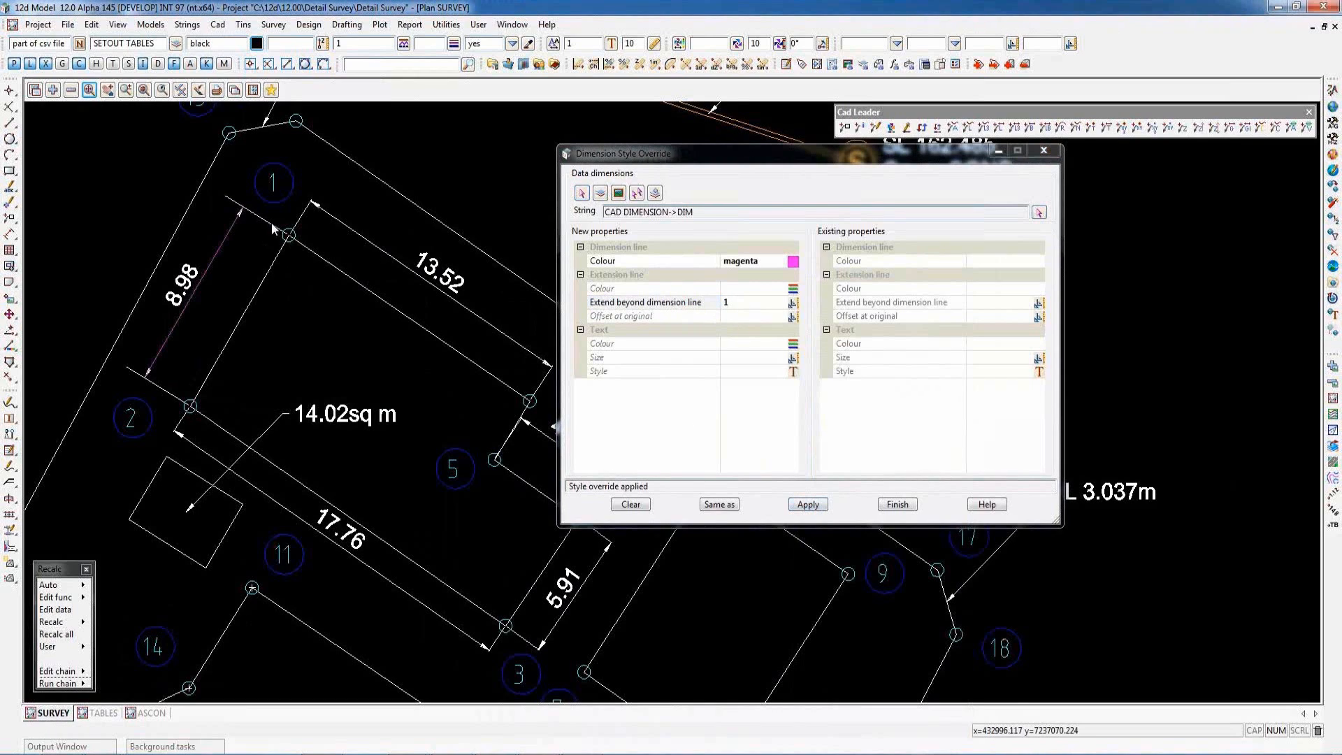
- Set the 8.98 dimension's offset at original to 0.5 and text style to ISO, reload its existing overrides, and finish
{"action": "left_click", "coordinate": [731, 320]}
{"action": "type", "text": "0.5"}
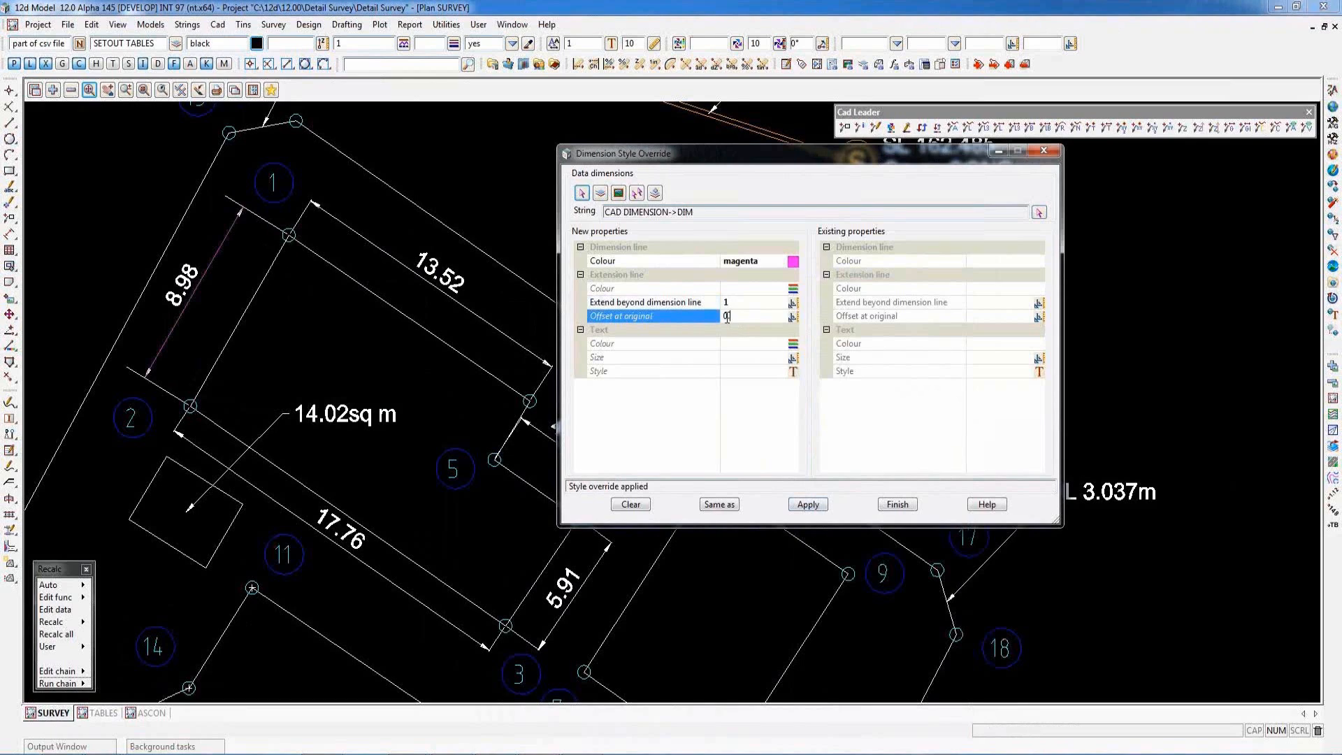
{"action": "left_click", "coordinate": [806, 510]}
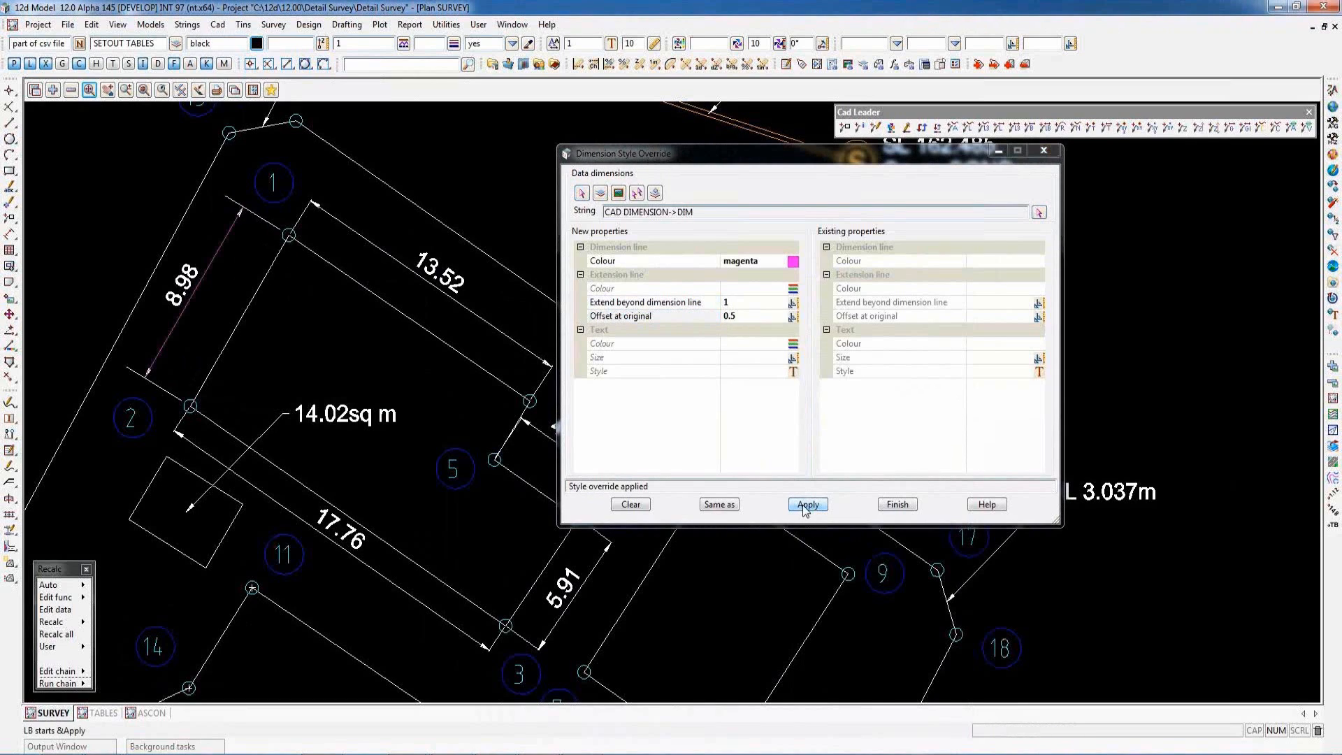
{"action": "left_click", "coordinate": [794, 373]}
{"action": "double_click", "coordinate": [855, 583]}
{"action": "left_click", "coordinate": [806, 505]}
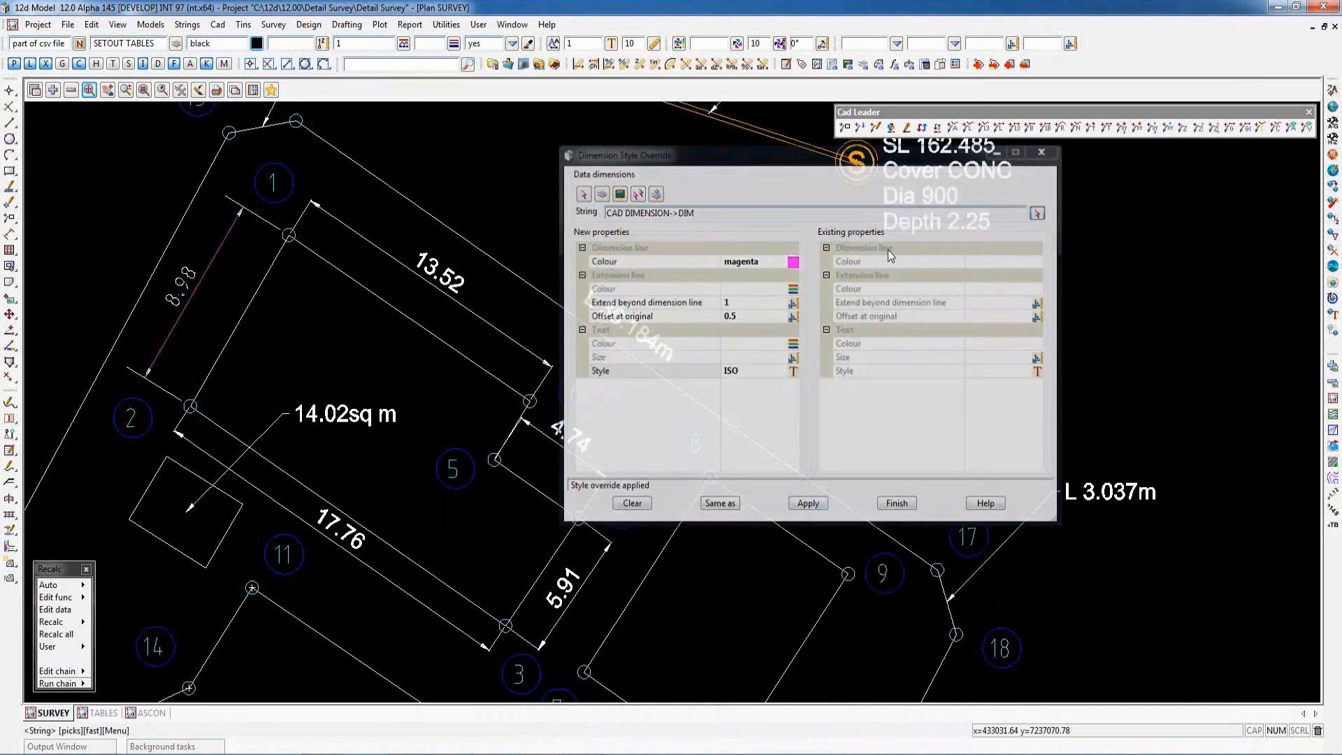
{"action": "left_click", "coordinate": [217, 251]}
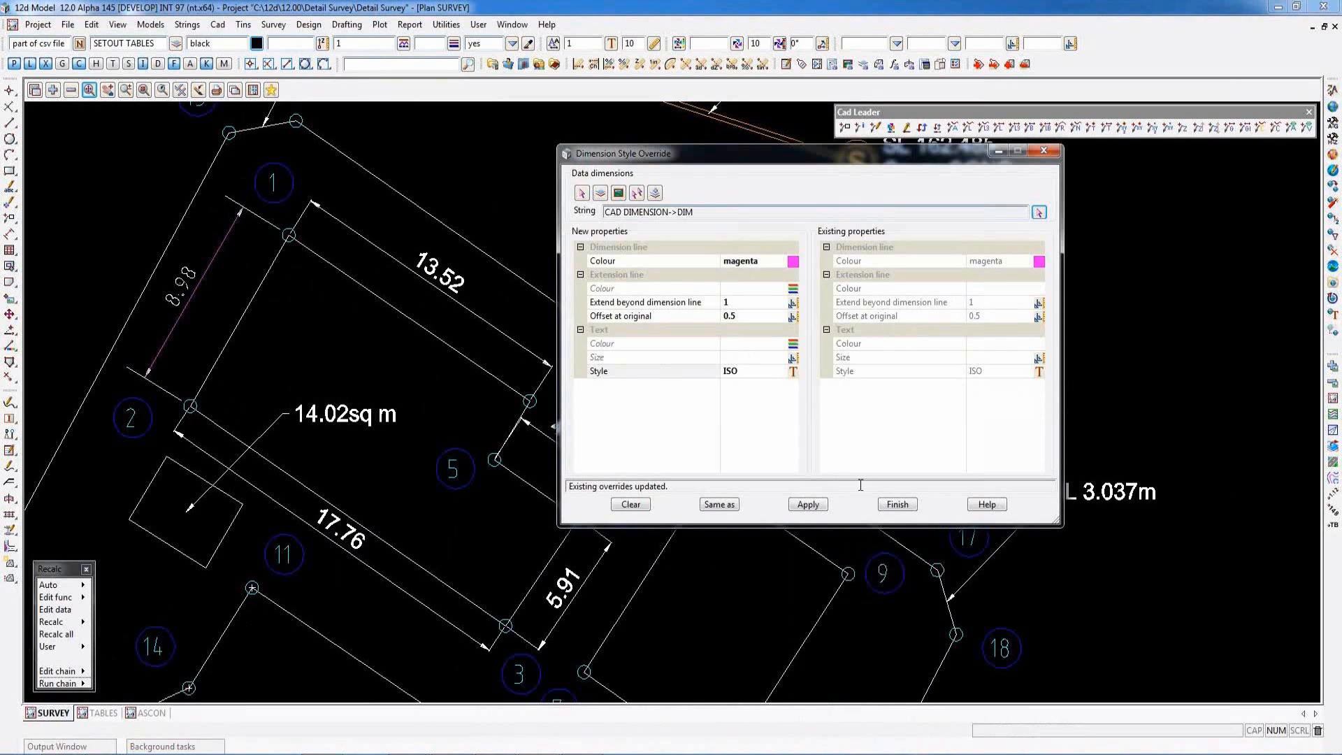
{"action": "left_click", "coordinate": [896, 505]}
- Start a Leader Style Override and select the area label leader pointing into the small rectangular building
{"action": "left_click", "coordinate": [218, 25]}
{"action": "mouse_move", "coordinate": [265, 77]}
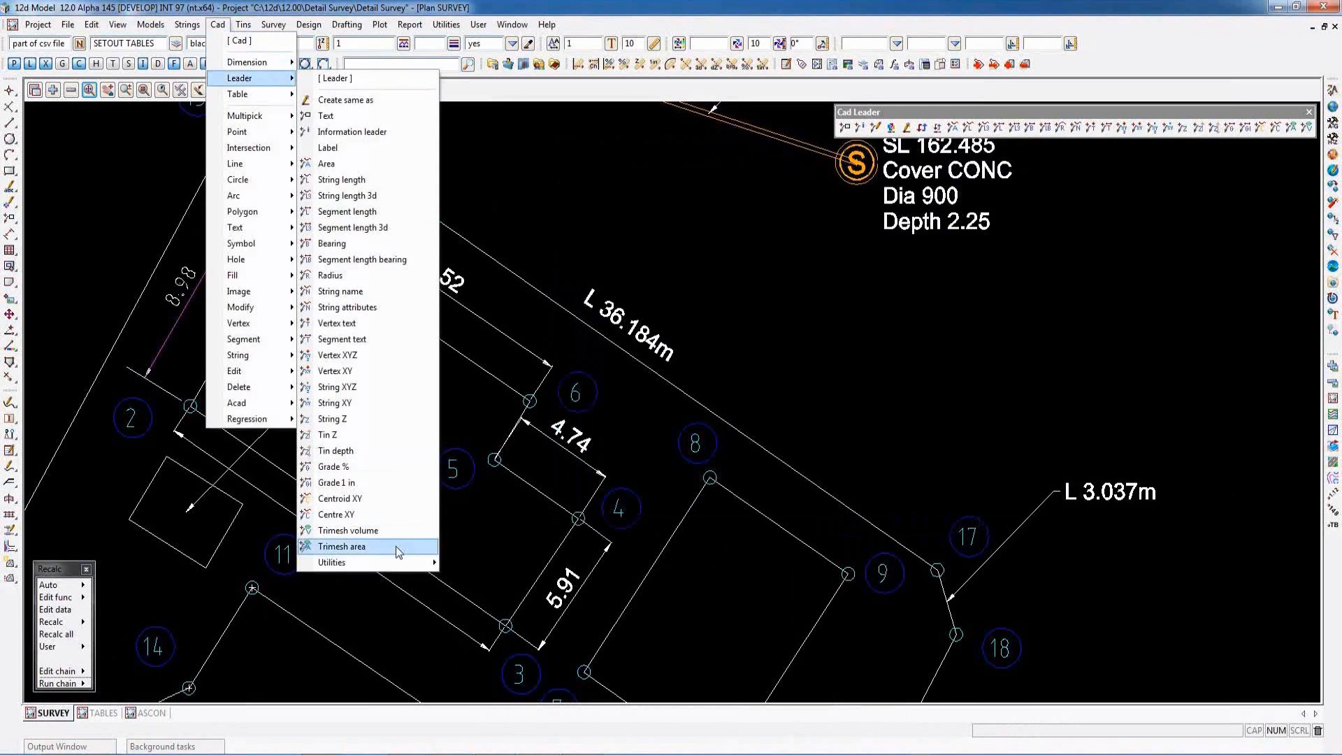
{"action": "mouse_move", "coordinate": [404, 562]}
{"action": "left_click", "coordinate": [503, 427]}
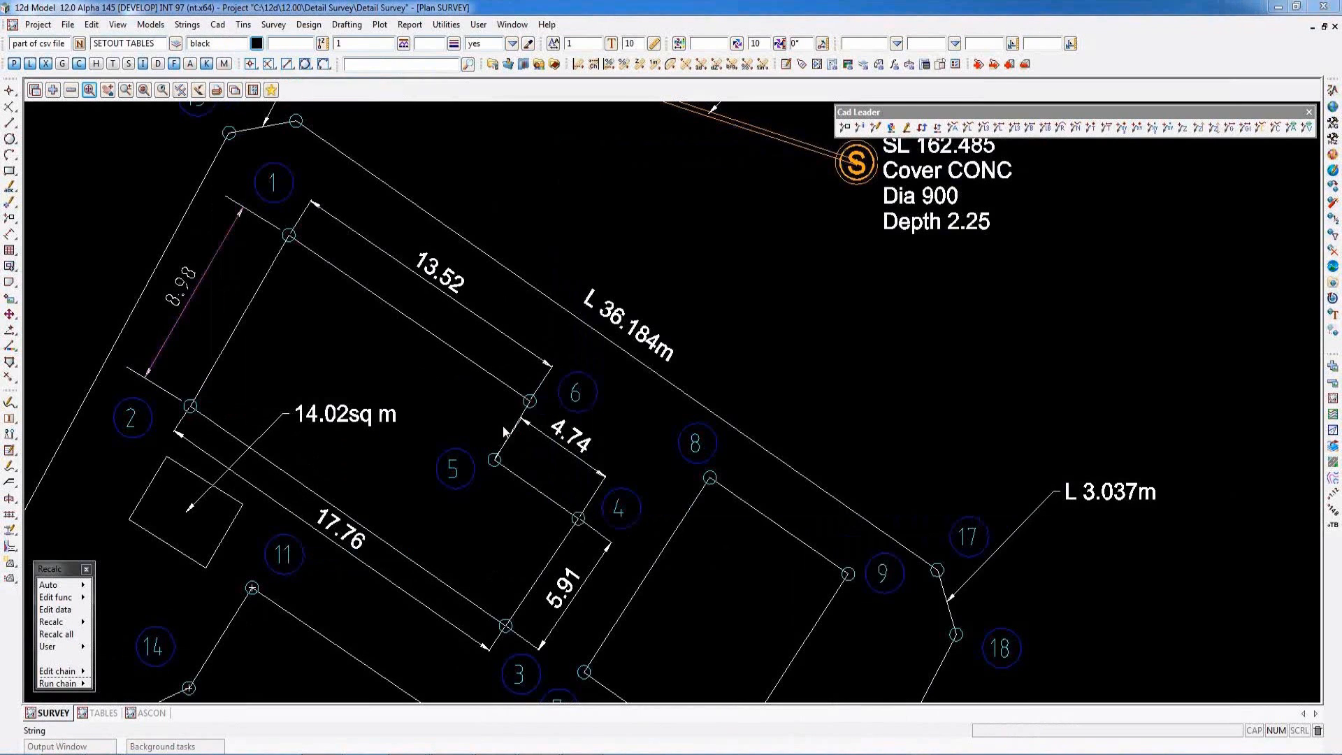
{"action": "left_click_drag", "start_coordinate": [669, 376], "coordinate": [769, 178]}
{"action": "left_click", "coordinate": [1087, 240]}
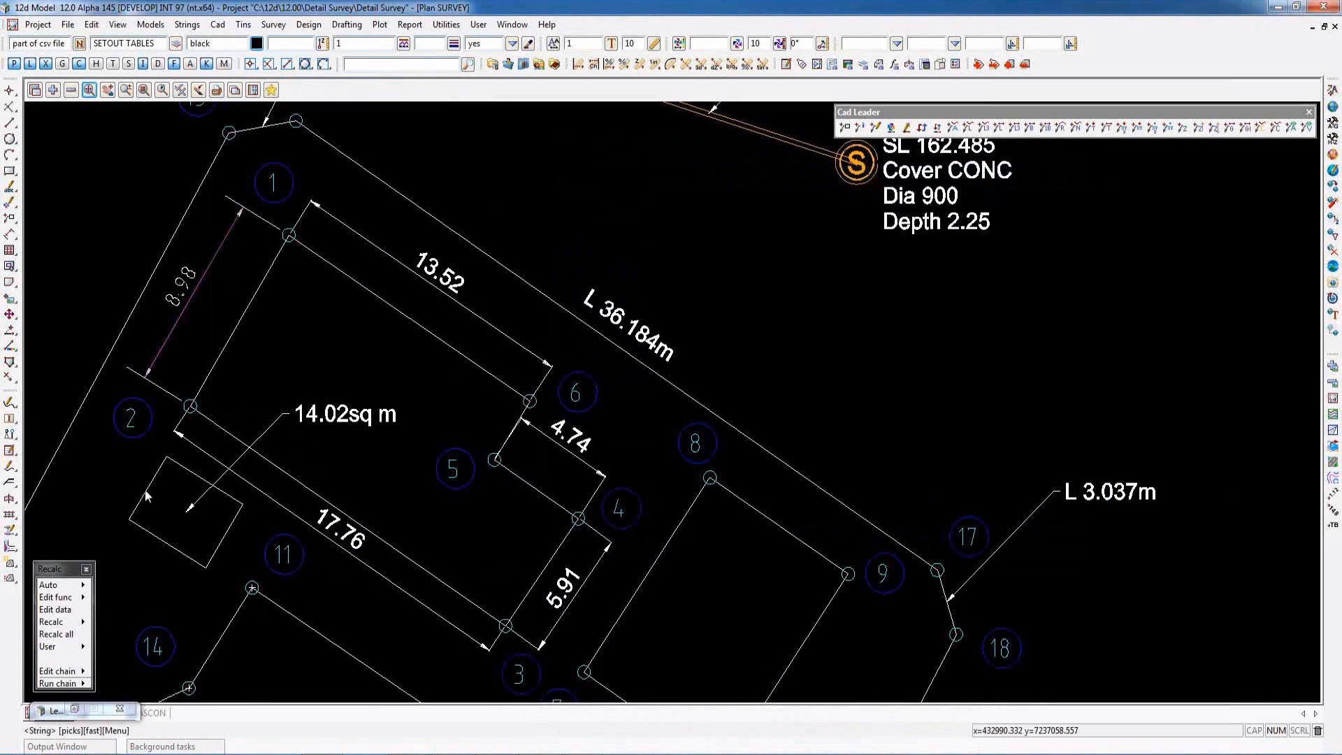
{"action": "left_click", "coordinate": [219, 480]}
{"action": "middle_click", "coordinate": [219, 479]}
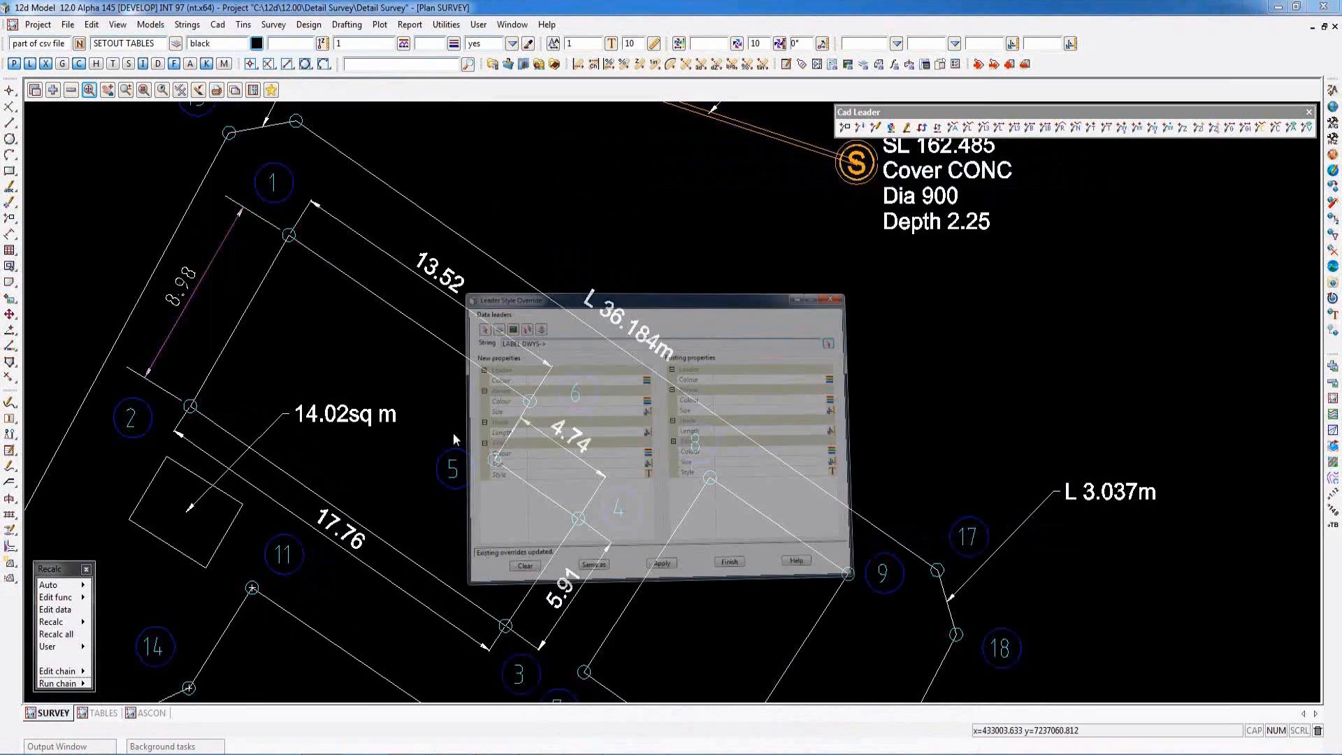
- Override the selected area leader with magenta leader colour and ISO text style
{"action": "left_click", "coordinate": [840, 281]}
{"action": "left_click", "coordinate": [993, 373]}
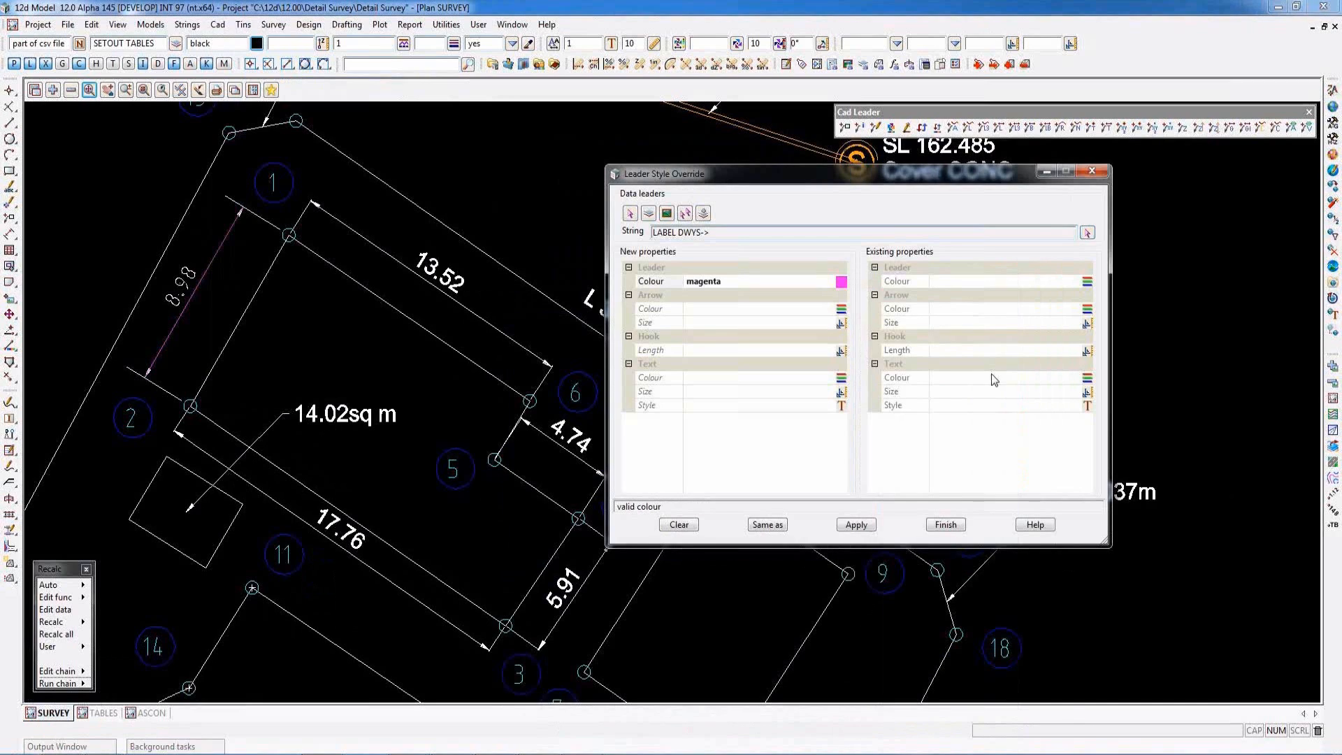
{"action": "left_click", "coordinate": [851, 526]}
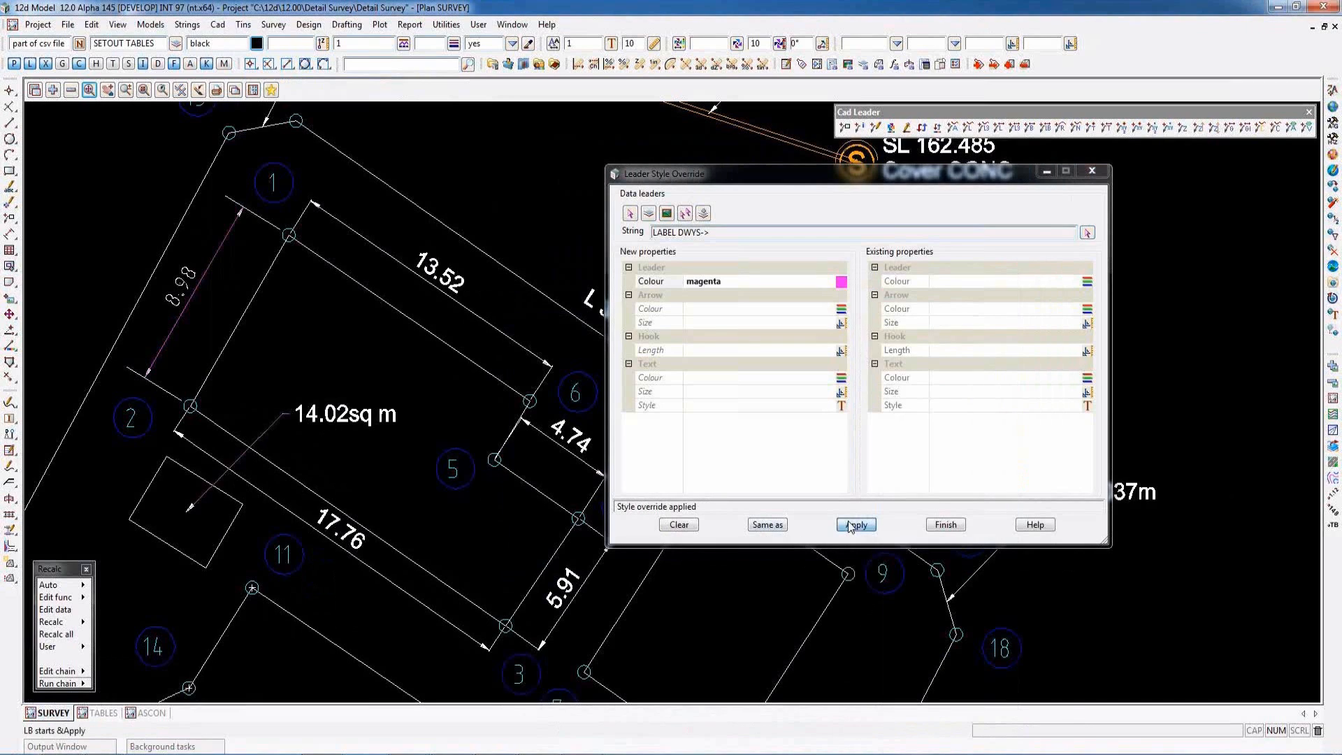
{"action": "left_click", "coordinate": [842, 405]}
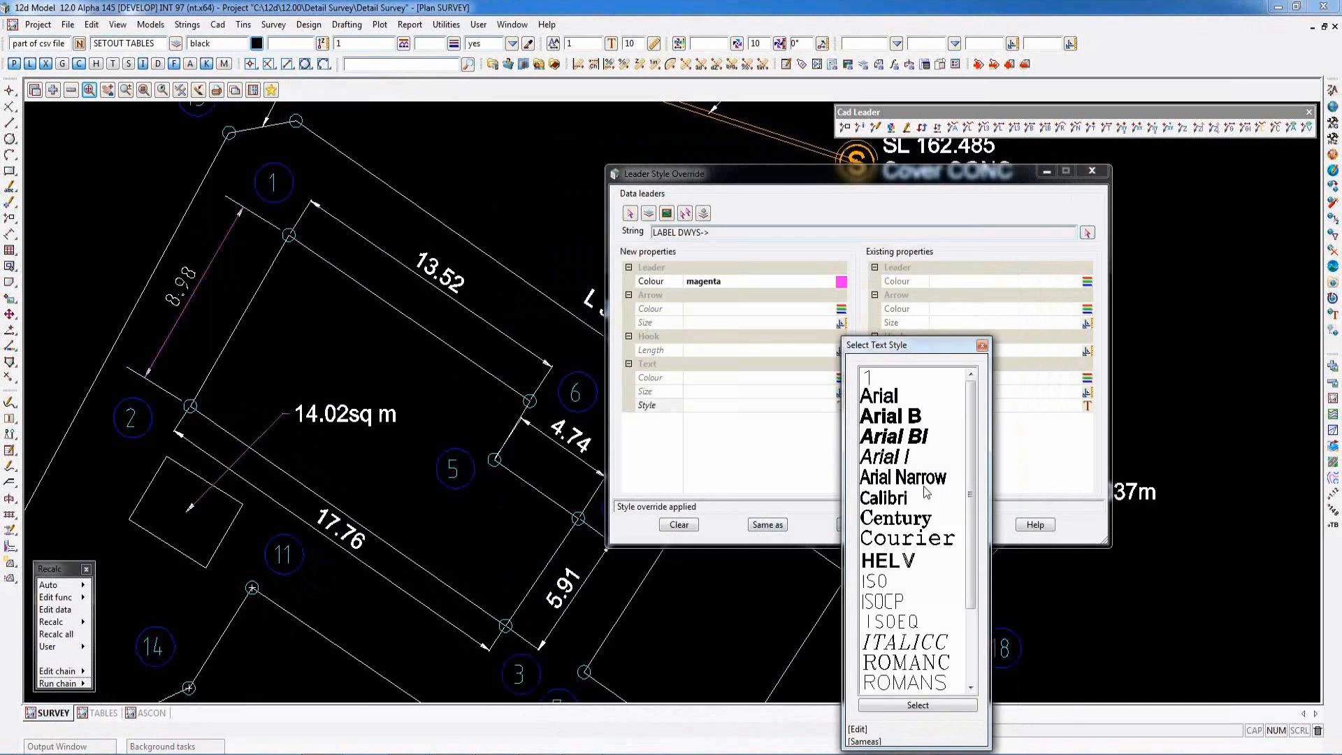
{"action": "double_click", "coordinate": [882, 582]}
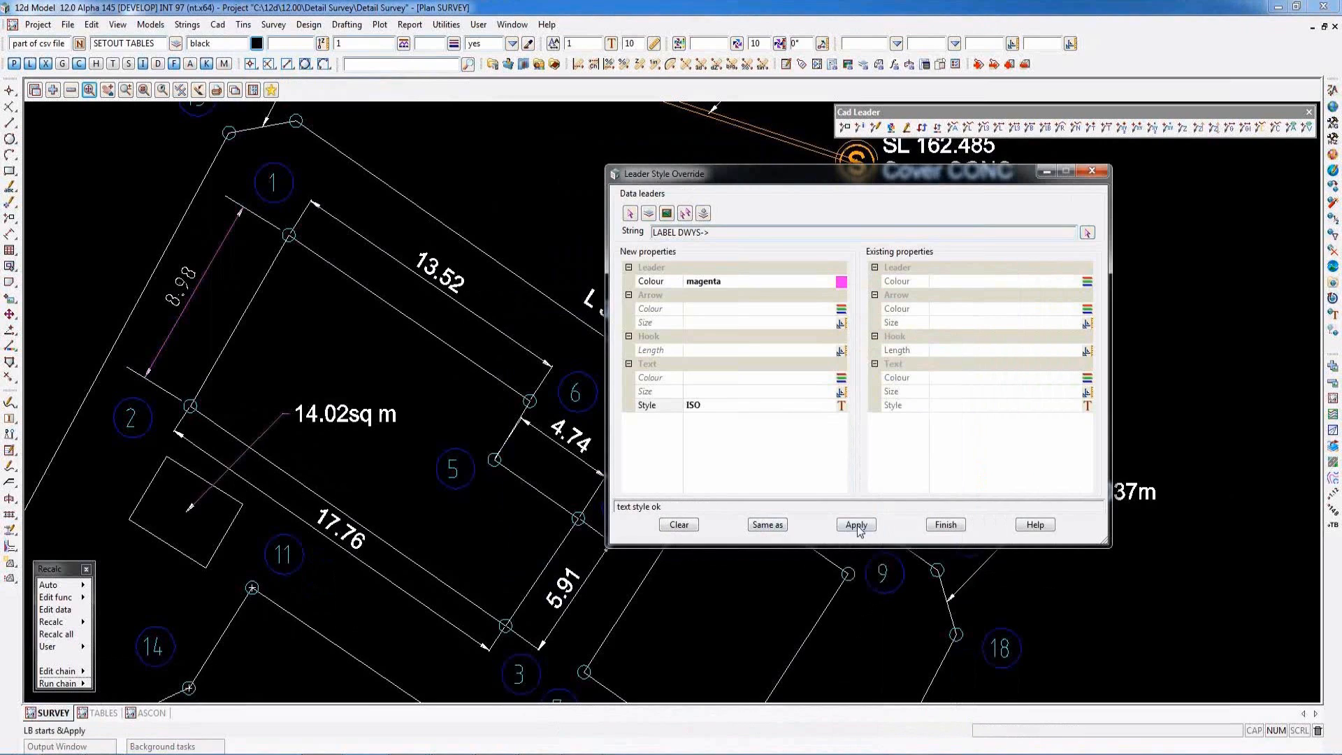
{"action": "left_click", "coordinate": [857, 526]}
- Set the area leader's hook length to 4, reload its existing overrides, and finish the leader override
{"action": "left_click", "coordinate": [699, 351]}
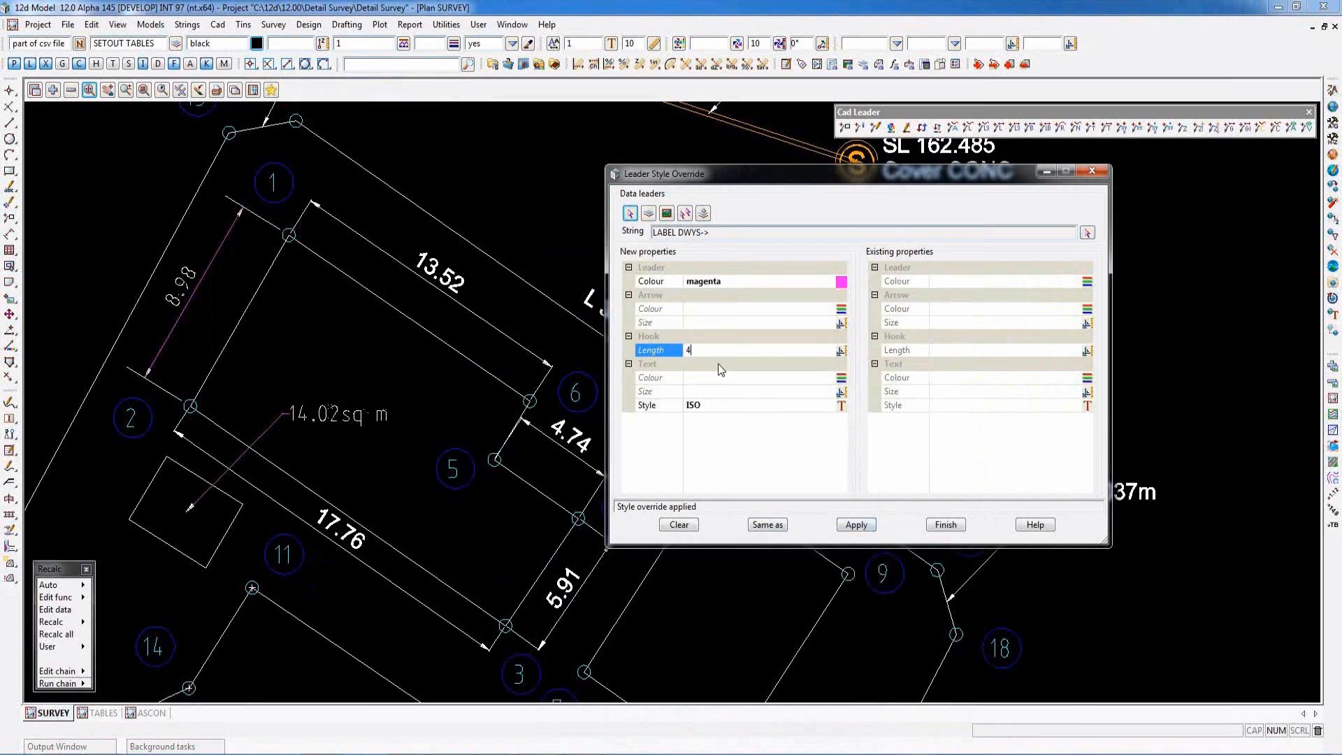
{"action": "left_click", "coordinate": [853, 526]}
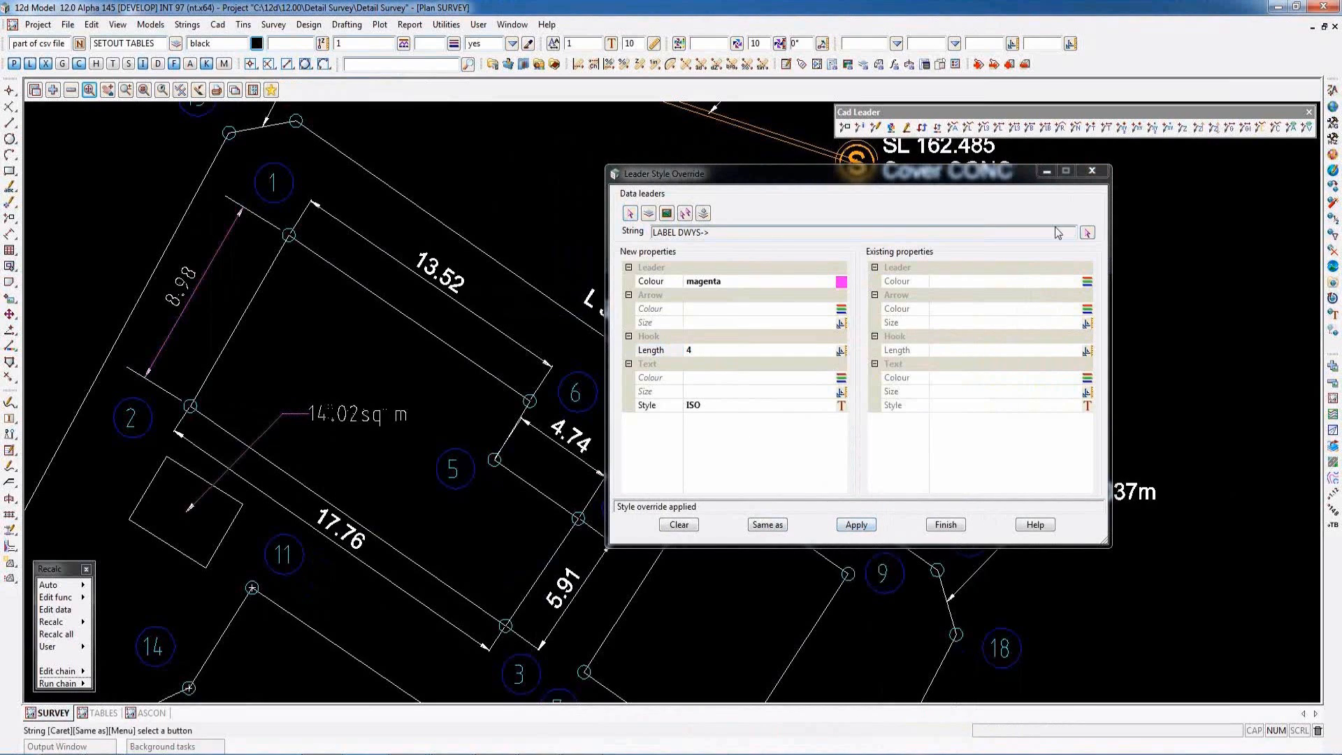
{"action": "left_click", "coordinate": [1087, 232]}
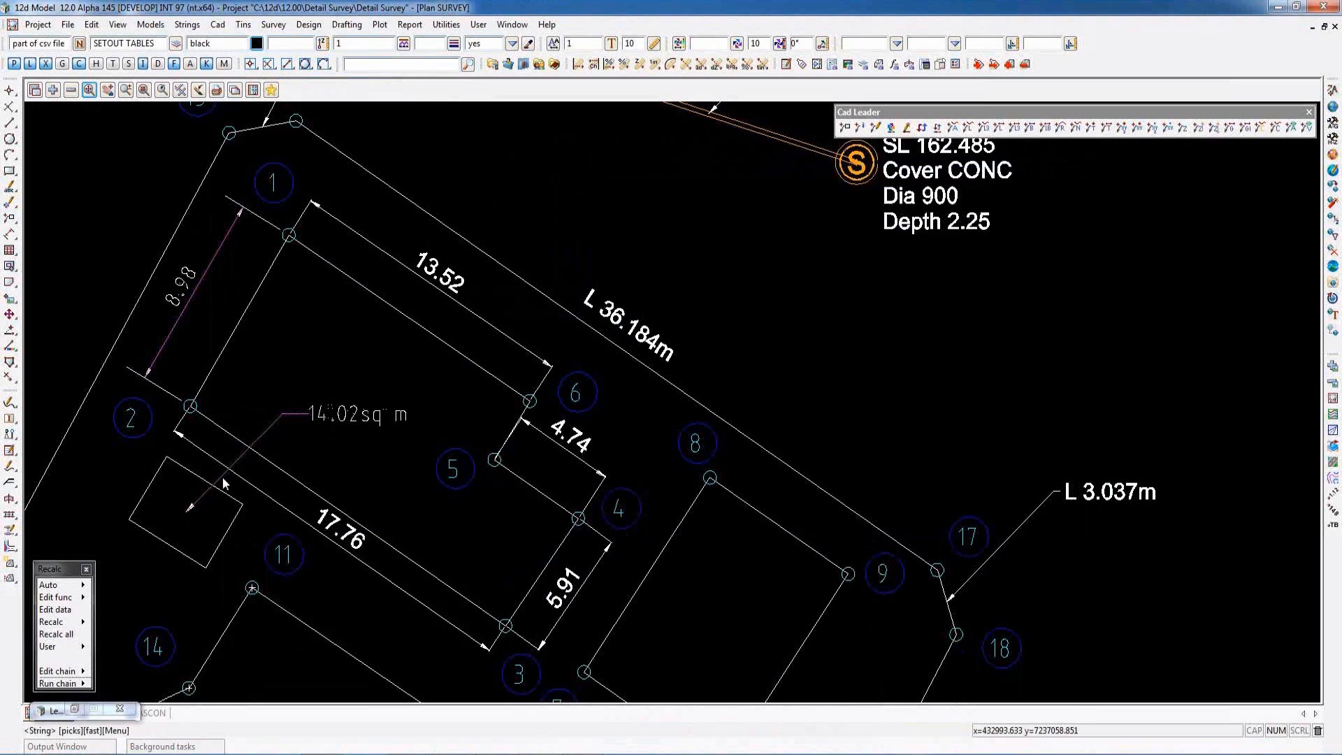
{"action": "left_click", "coordinate": [221, 479]}
{"action": "middle_click", "coordinate": [225, 480]}
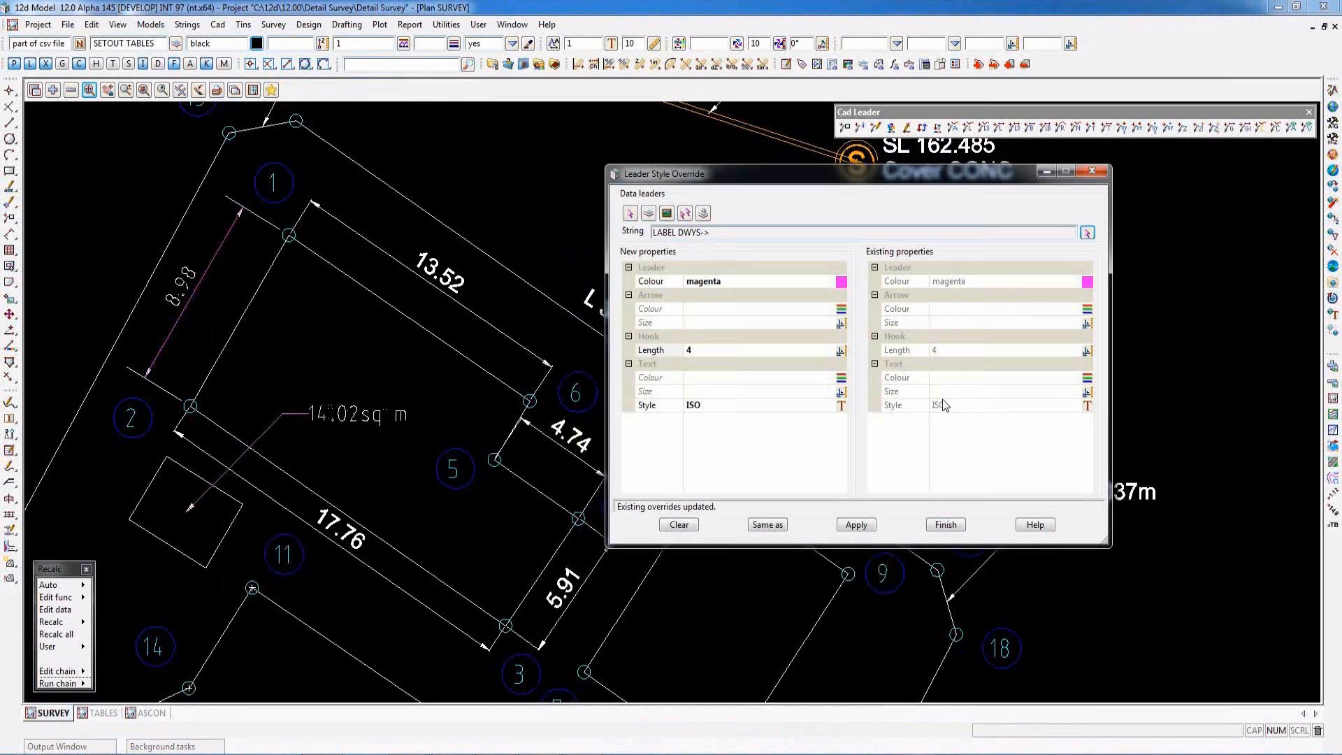
{"action": "left_click", "coordinate": [945, 525]}
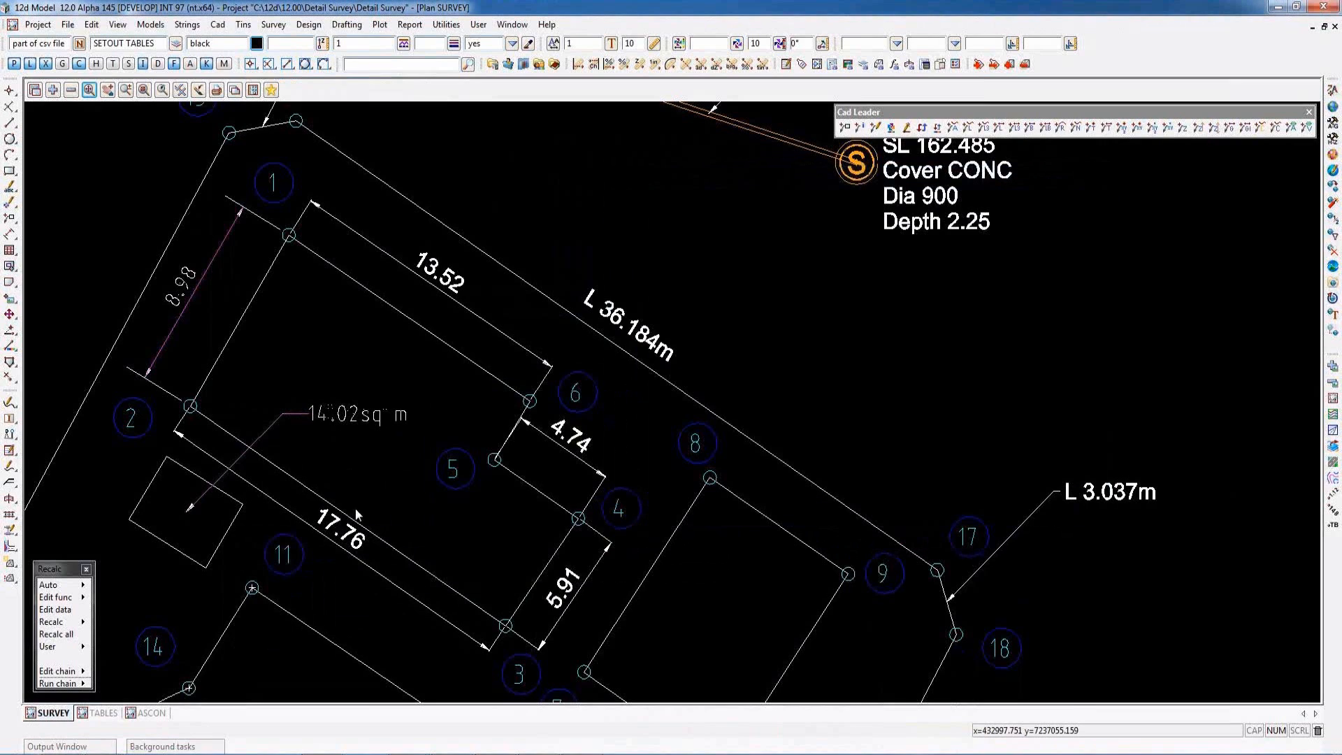
- Switch to the TABLES plan view and open the SETOUT table function for editing, moving its dialog clear
{"action": "left_click", "coordinate": [98, 712]}
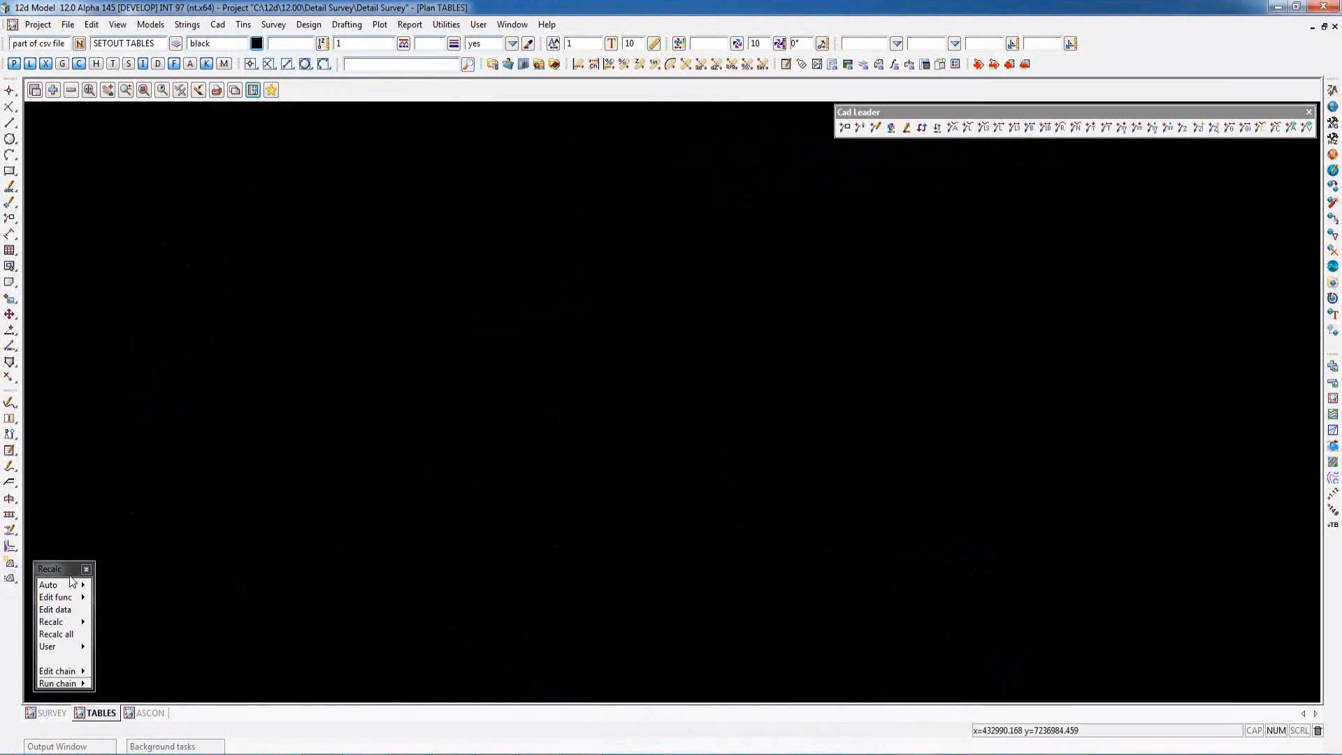
{"action": "left_click", "coordinate": [83, 597]}
{"action": "double_click", "coordinate": [127, 629]}
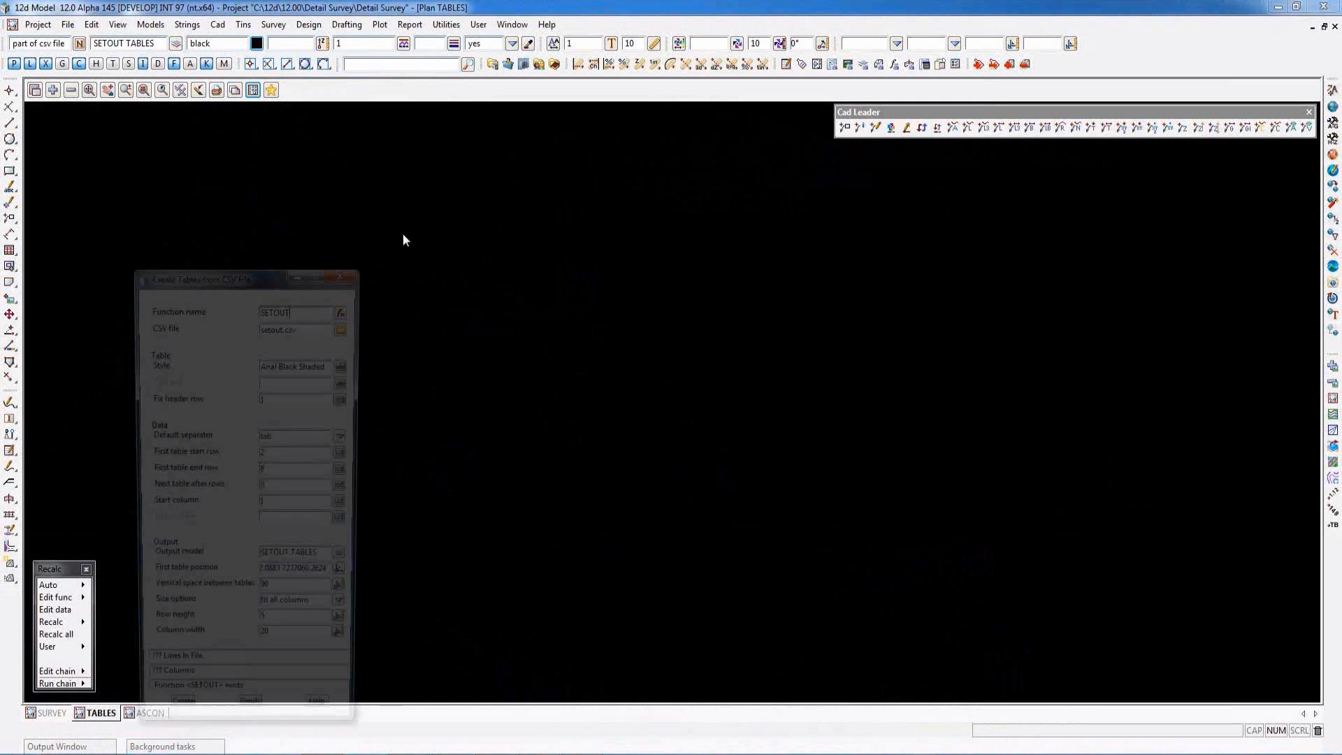
{"action": "left_click_drag", "start_coordinate": [230, 277], "coordinate": [211, 162]}
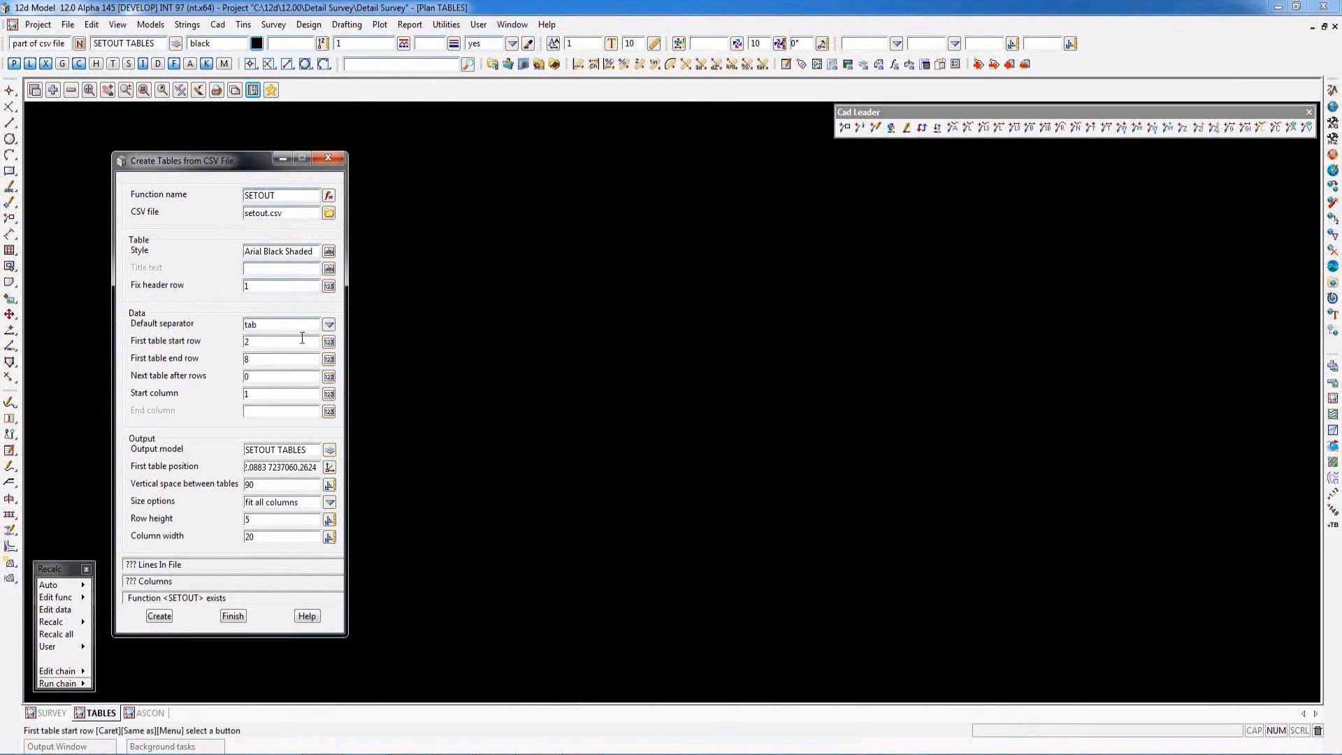
- Check the default separator choices, keep tab, and create the SETOUT tables from setout.csv
{"action": "left_click", "coordinate": [329, 325]}
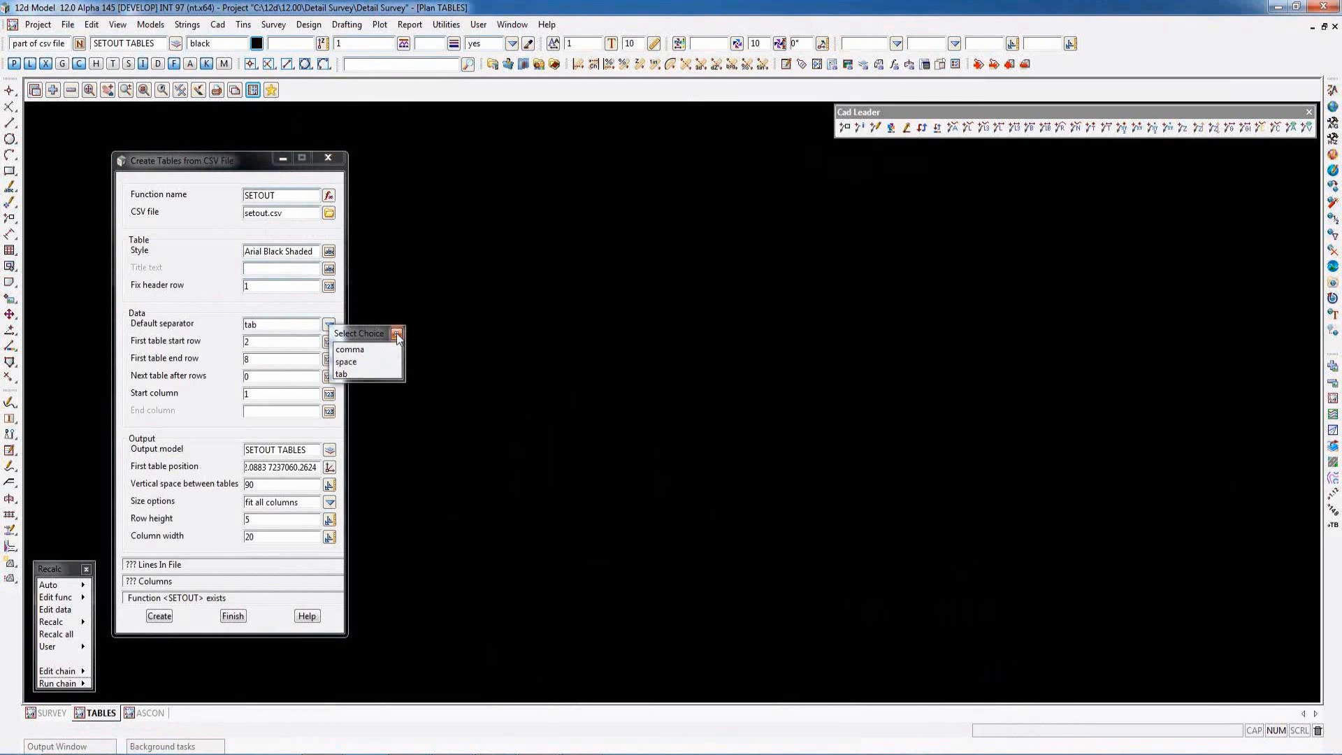
{"action": "left_click", "coordinate": [396, 334]}
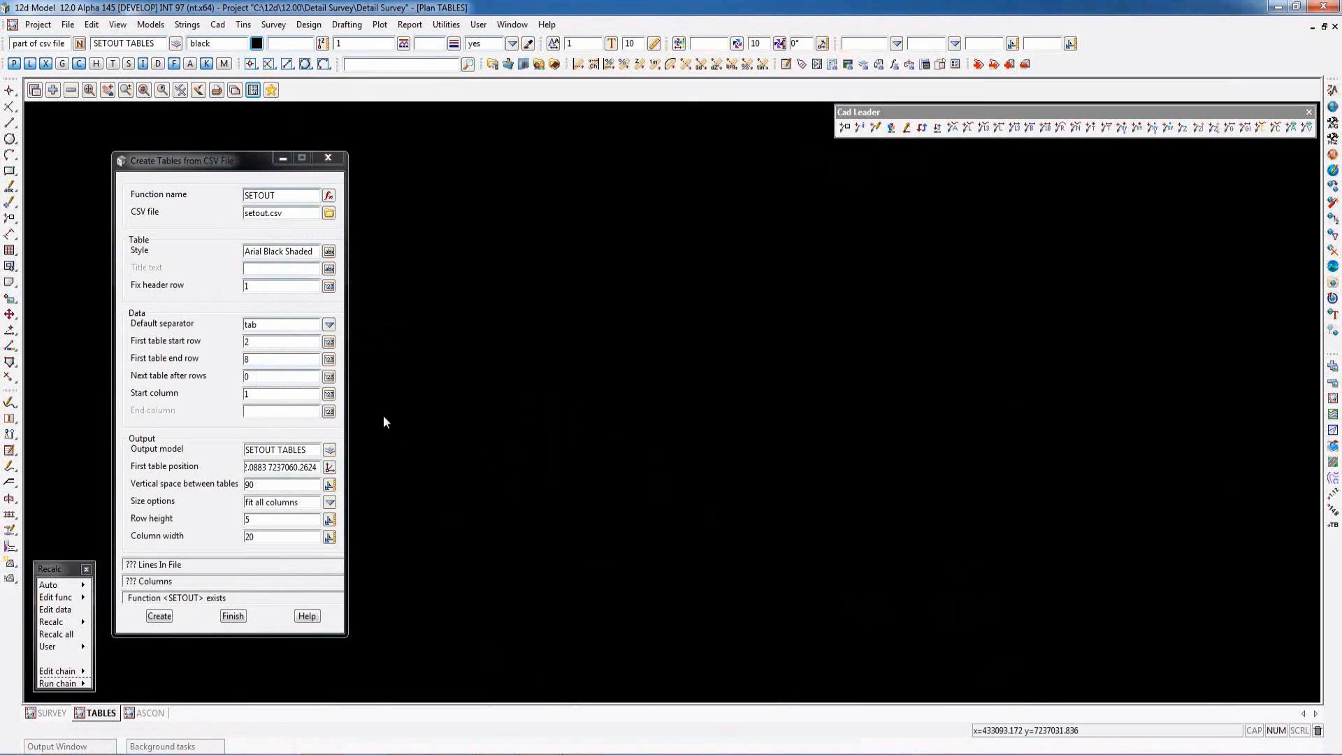
{"action": "left_click", "coordinate": [159, 616]}
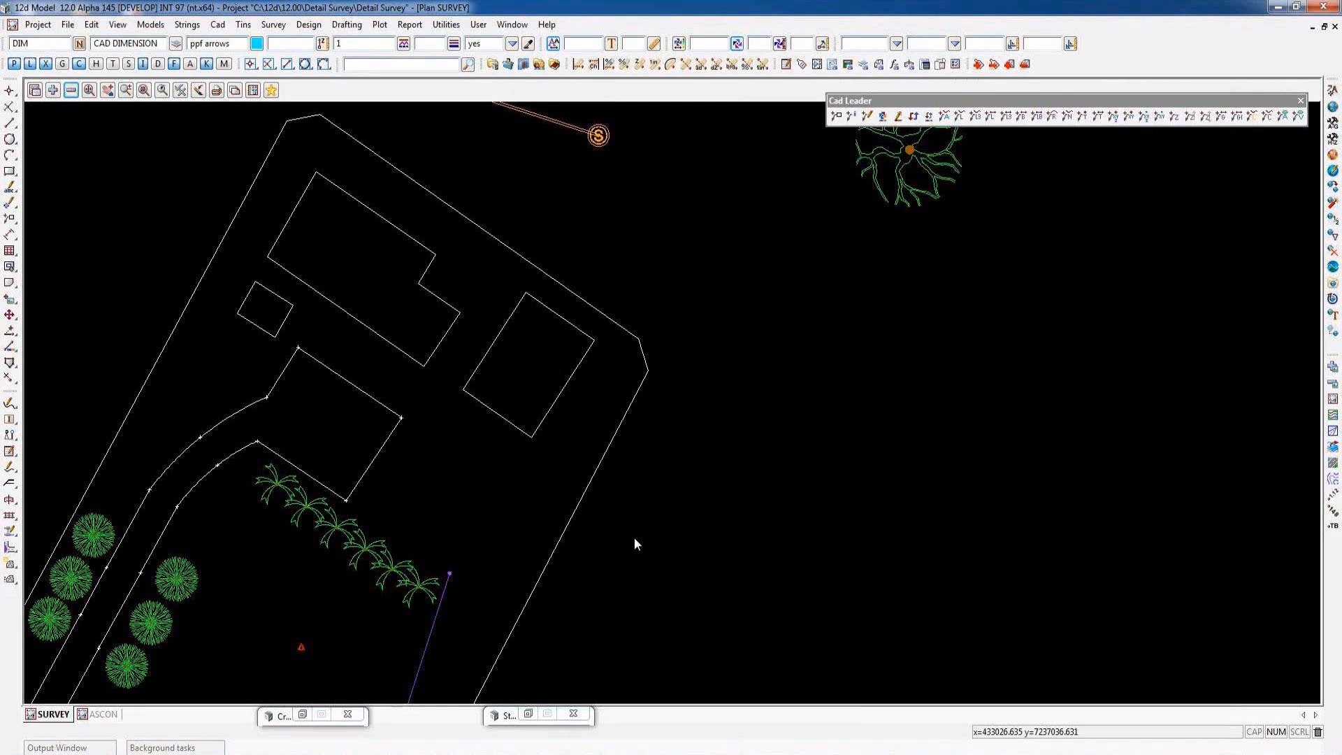
- View the Label Map files commands, restore the string attribute/property label file editor, and move it beside the survey buildings
{"action": "left_click", "coordinate": [68, 25]}
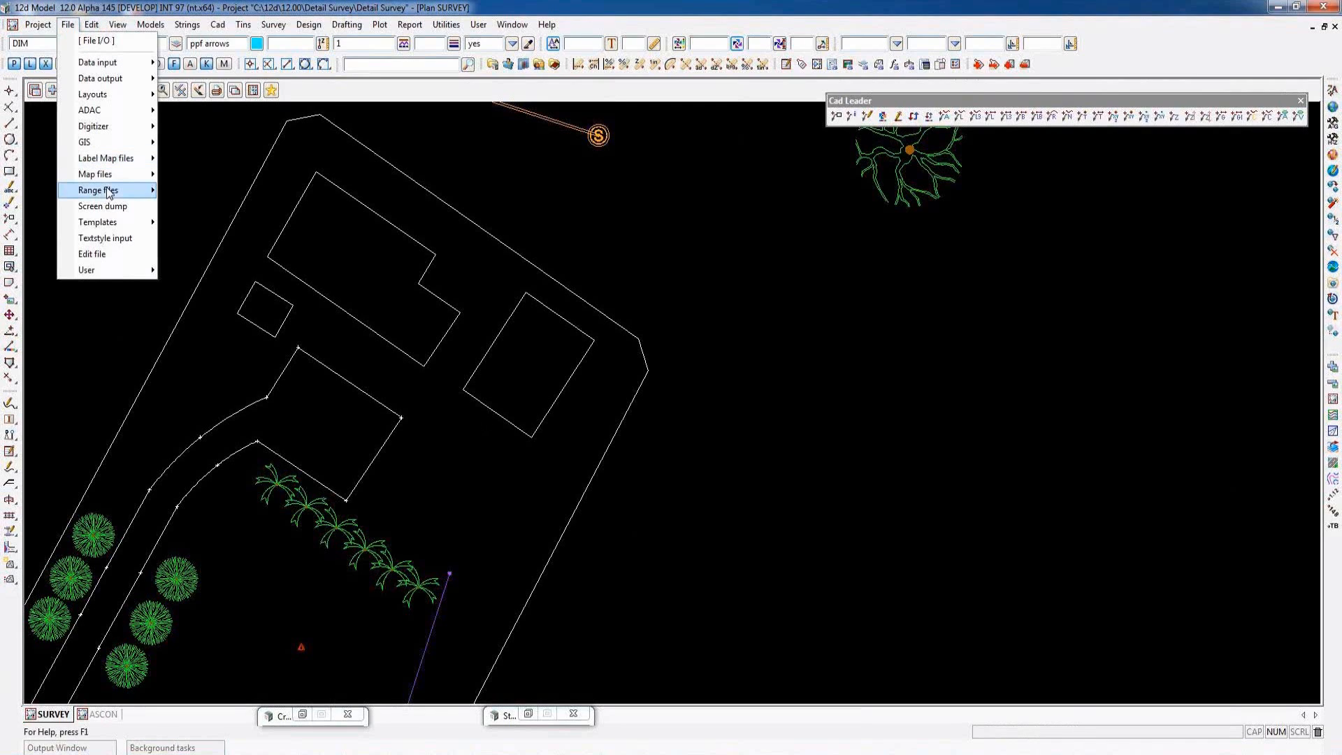
{"action": "mouse_move", "coordinate": [104, 158]}
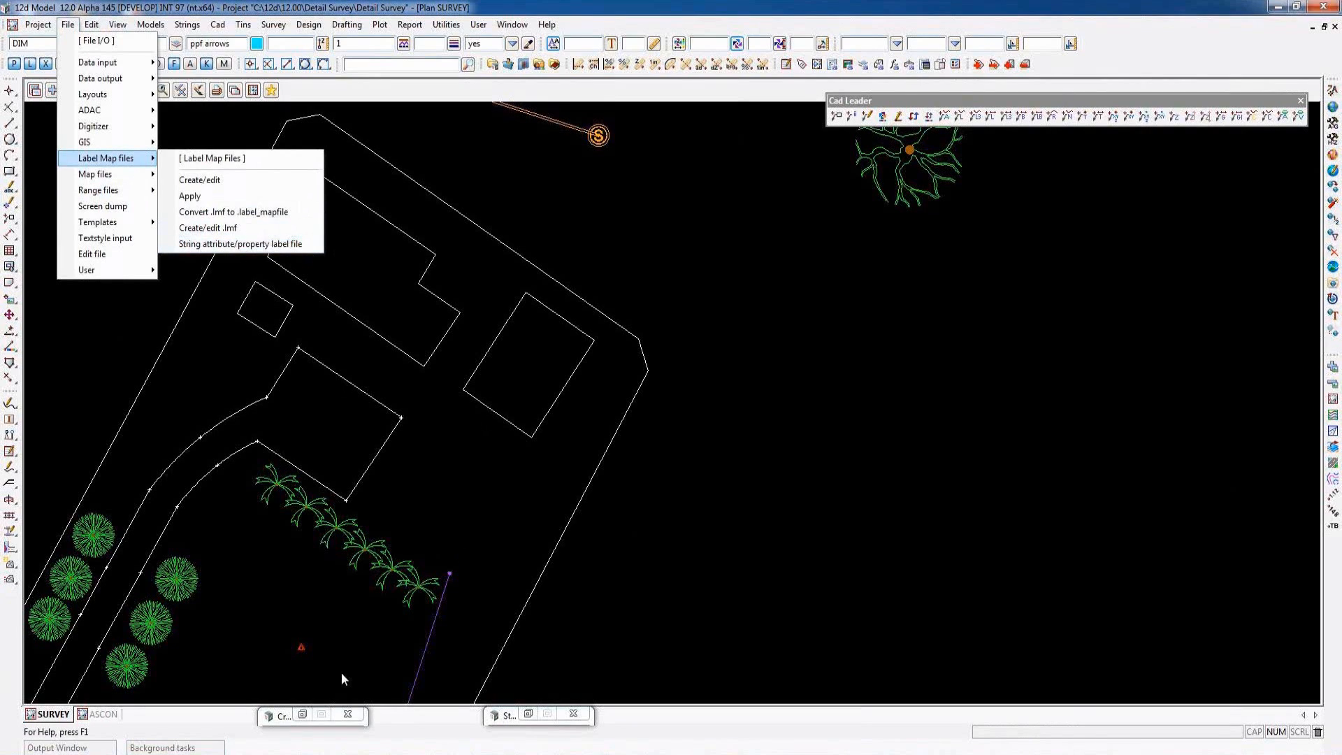
{"action": "left_click", "coordinate": [302, 714]}
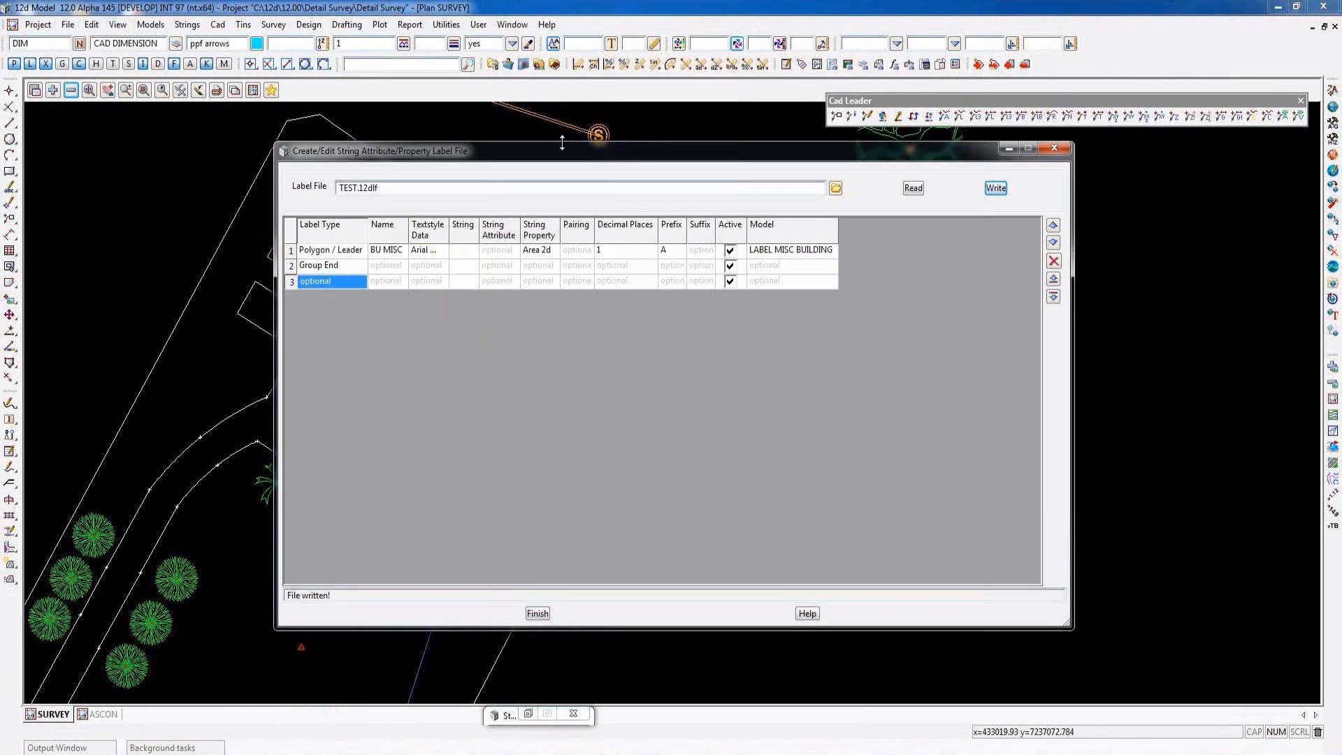
{"action": "left_click_drag", "start_coordinate": [564, 148], "coordinate": [798, 152]}
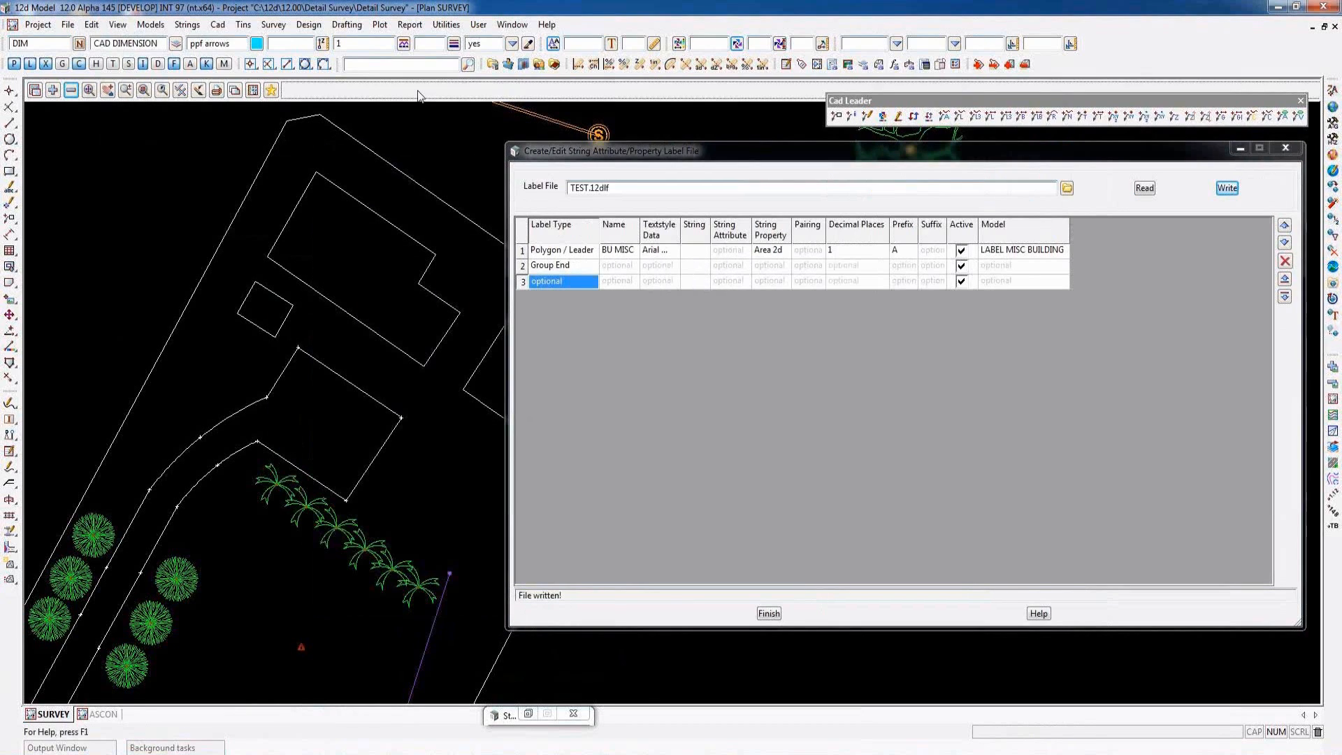
- Review the available label types for the empty third row and the string property choices for the BU MISC row
{"action": "scroll", "coordinate": [214, 354], "scroll_direction": "down", "scroll_amount": 2}
{"action": "scroll", "coordinate": [435, 342], "scroll_direction": "up", "scroll_amount": 4}
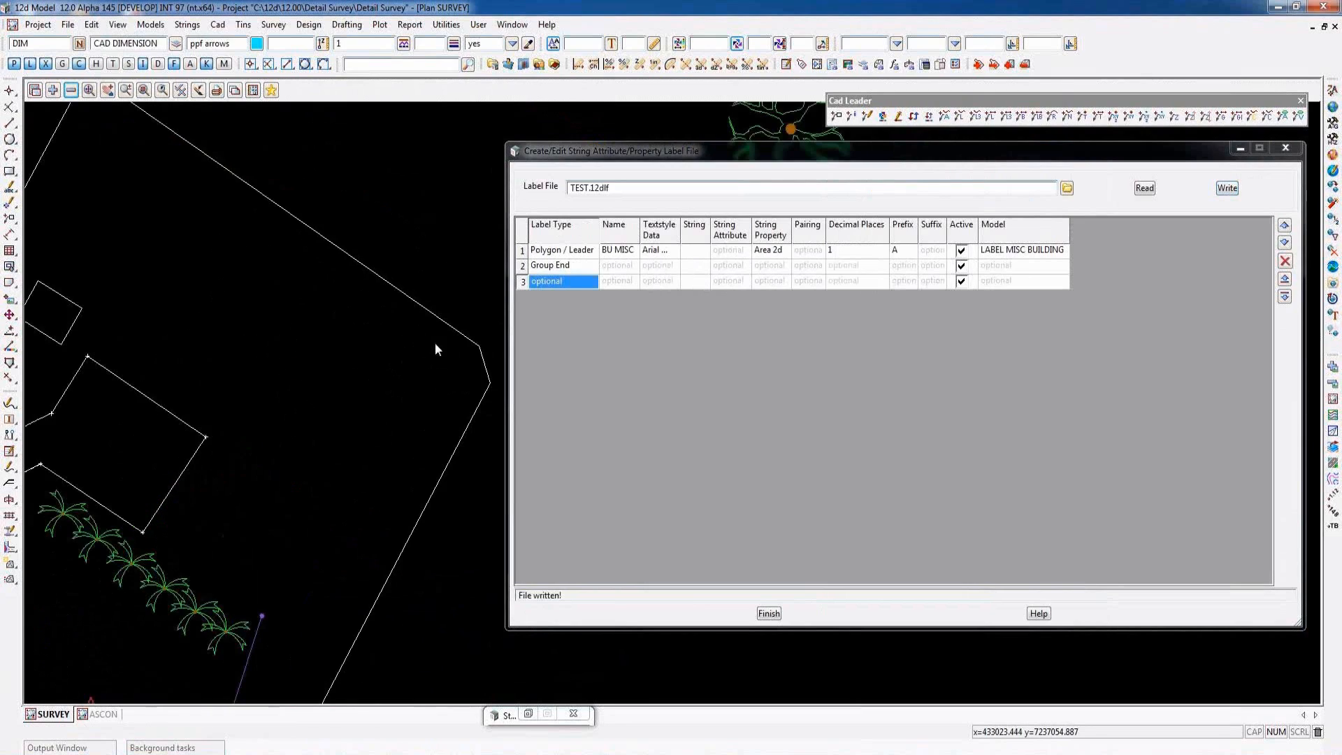
{"action": "left_click", "coordinate": [547, 283]}
{"action": "left_click", "coordinate": [547, 283]}
{"action": "right_click", "coordinate": [547, 284]}
{"action": "left_click", "coordinate": [538, 304]}
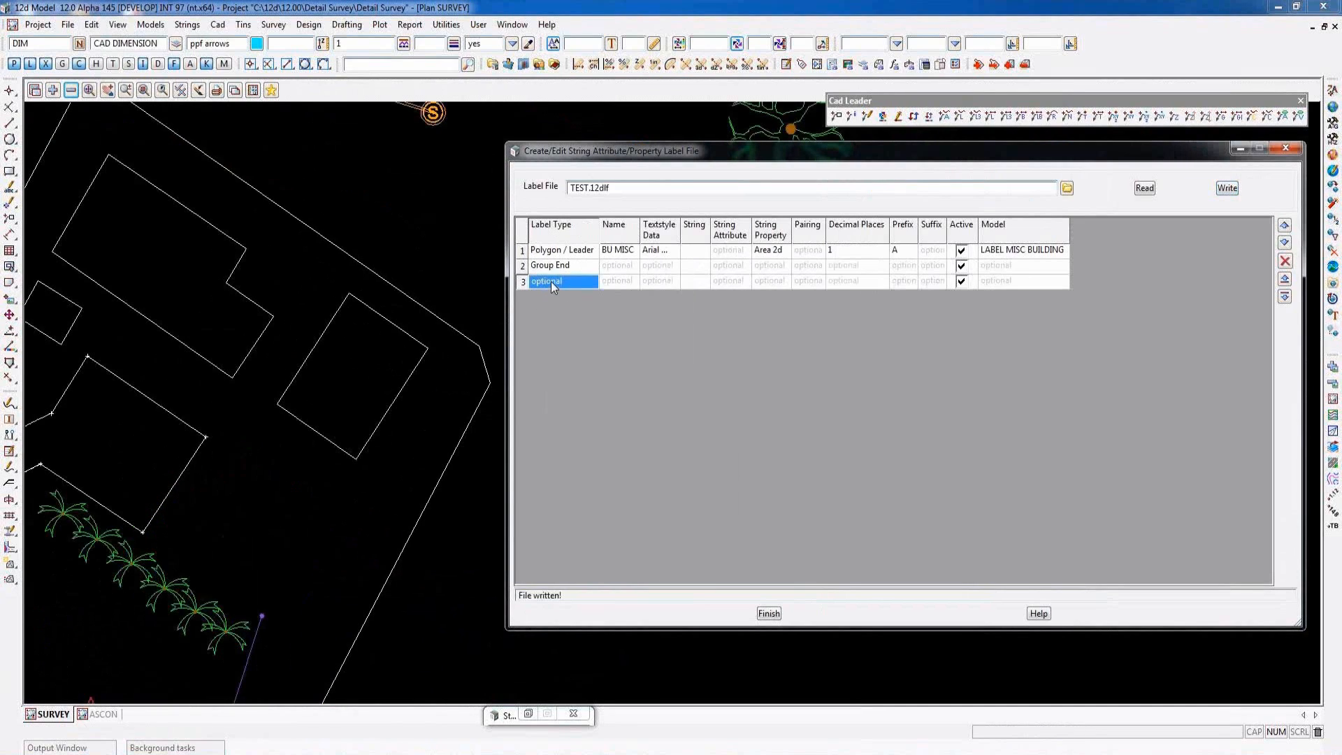
{"action": "left_click", "coordinate": [551, 281]}
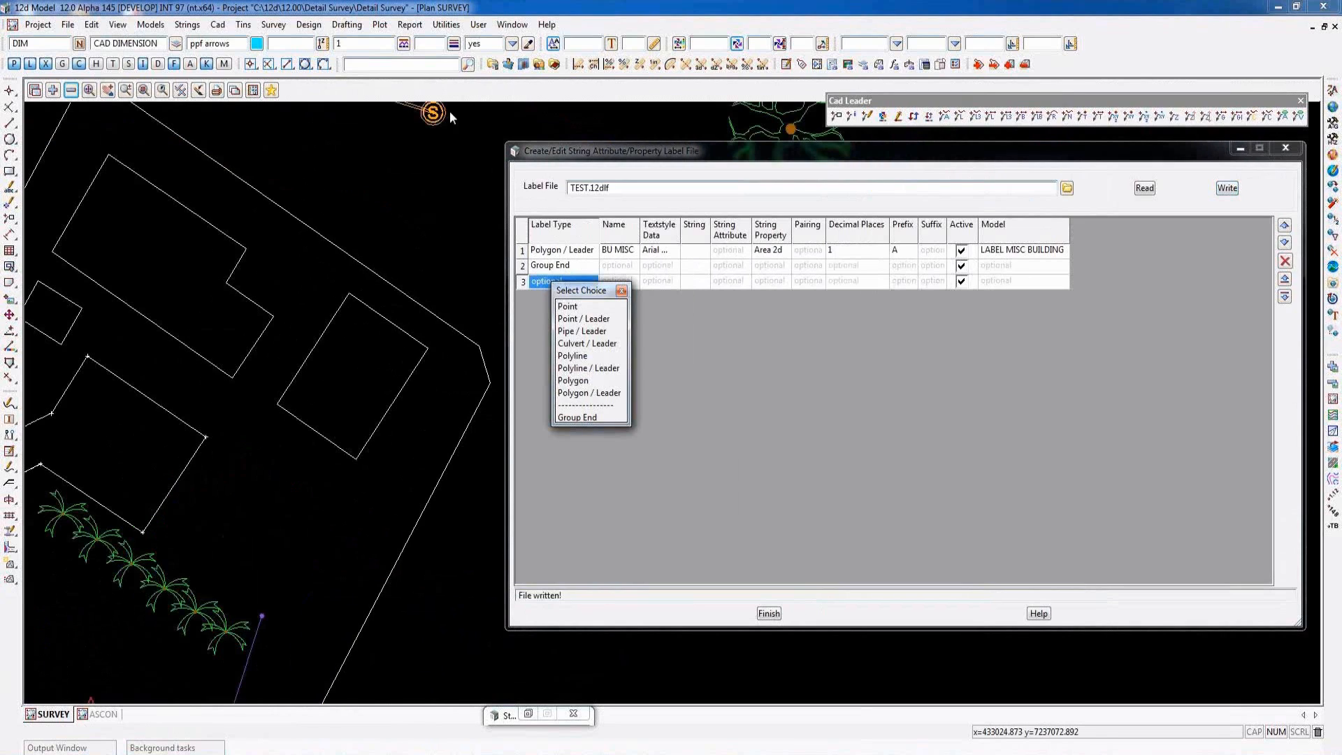
{"action": "scroll", "coordinate": [304, 362], "scroll_direction": "down", "scroll_amount": 3}
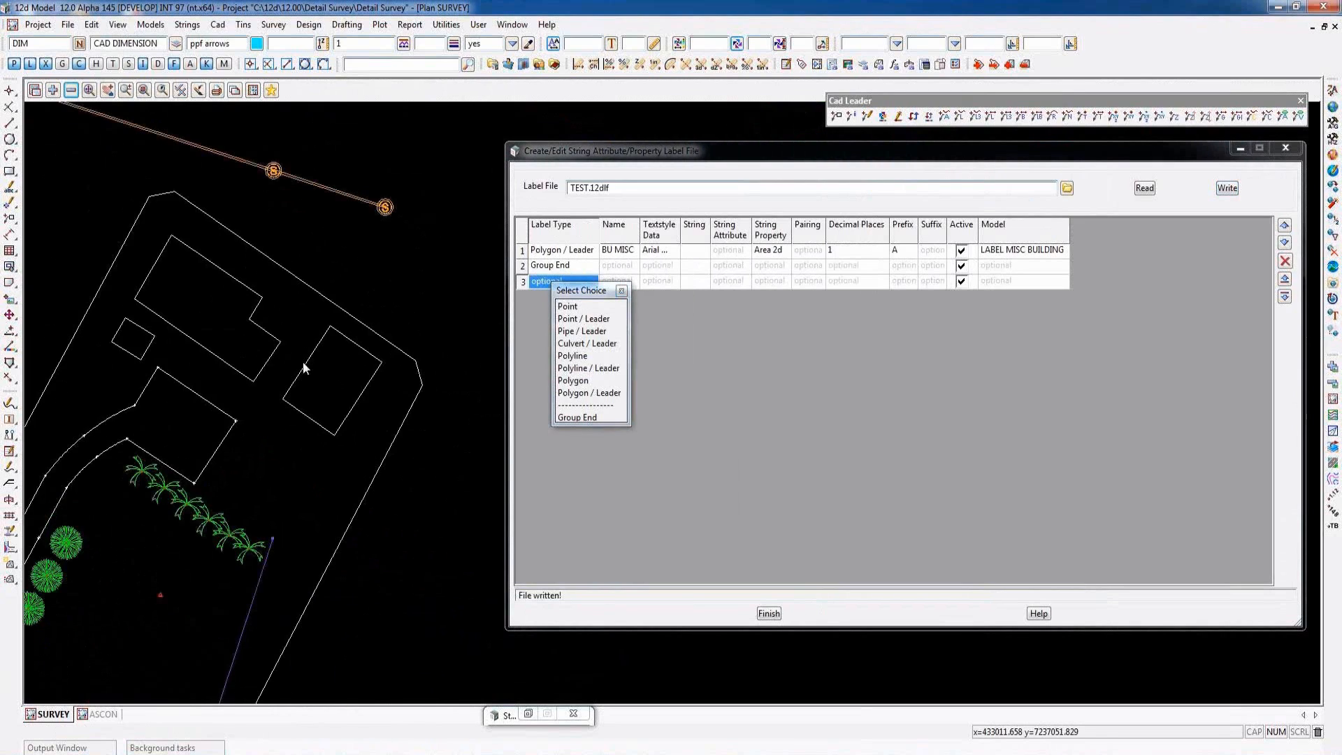
{"action": "scroll", "coordinate": [392, 196], "scroll_direction": "up", "scroll_amount": 2}
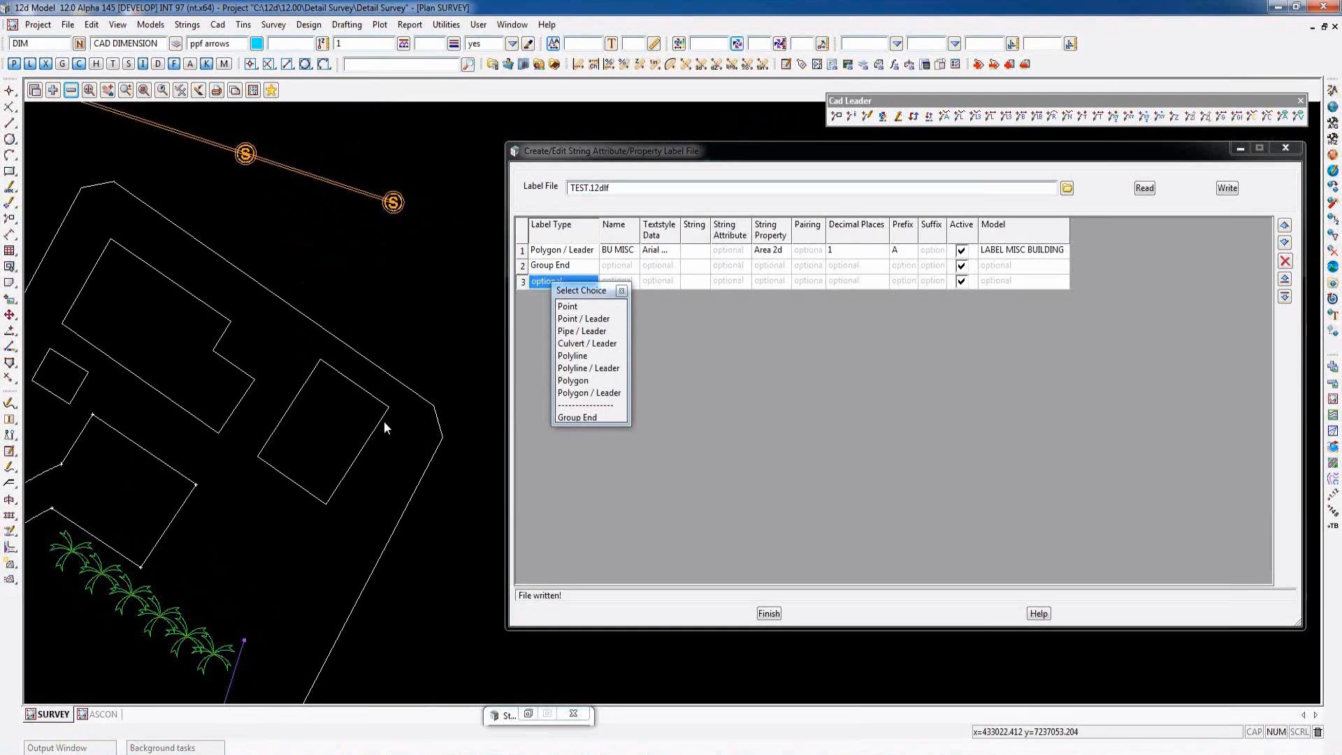
{"action": "left_click", "coordinate": [622, 292]}
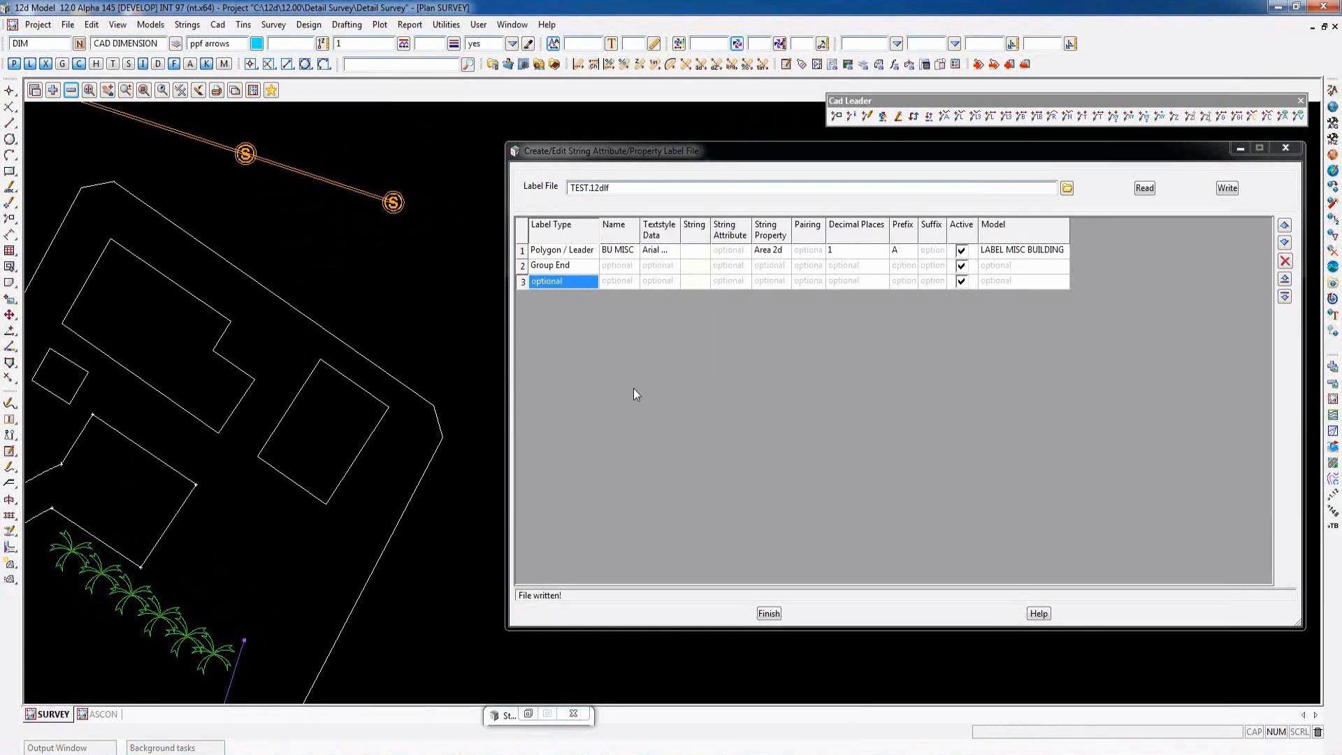
{"action": "left_click", "coordinate": [766, 253]}
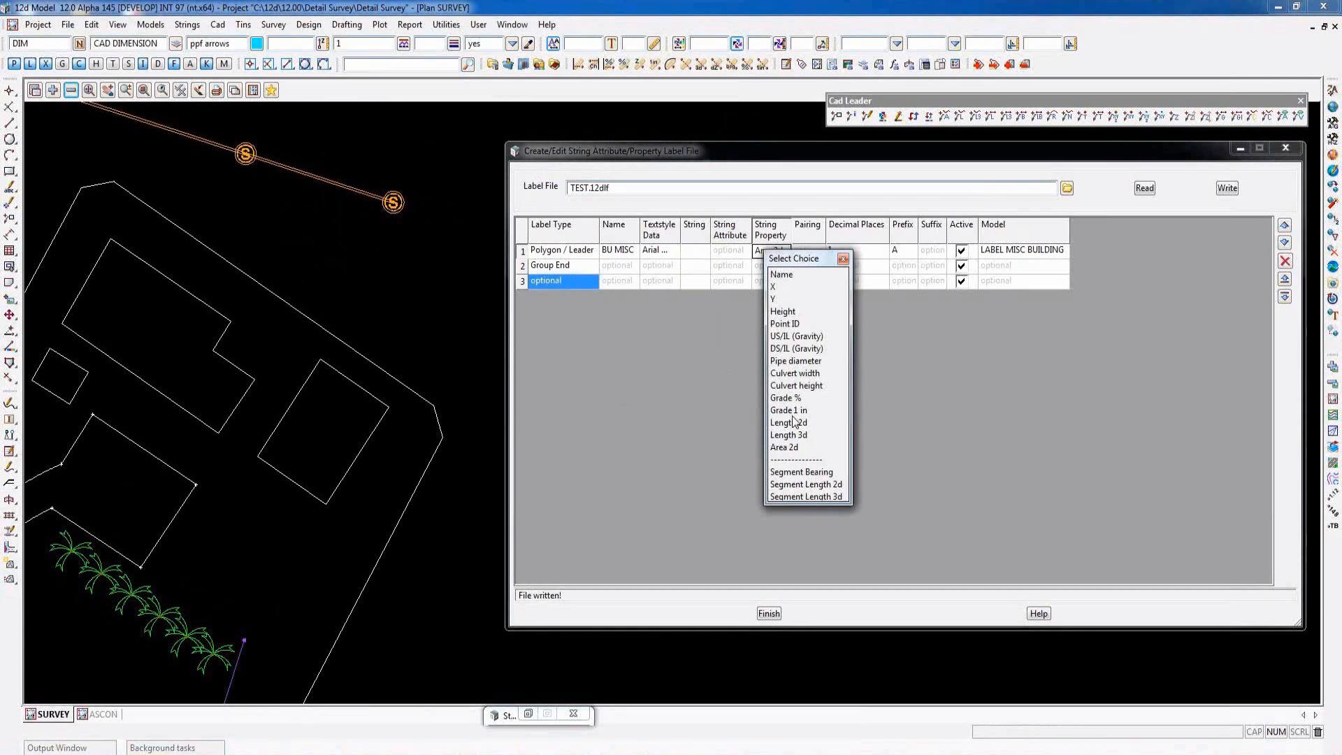
{"action": "left_click", "coordinate": [844, 259]}
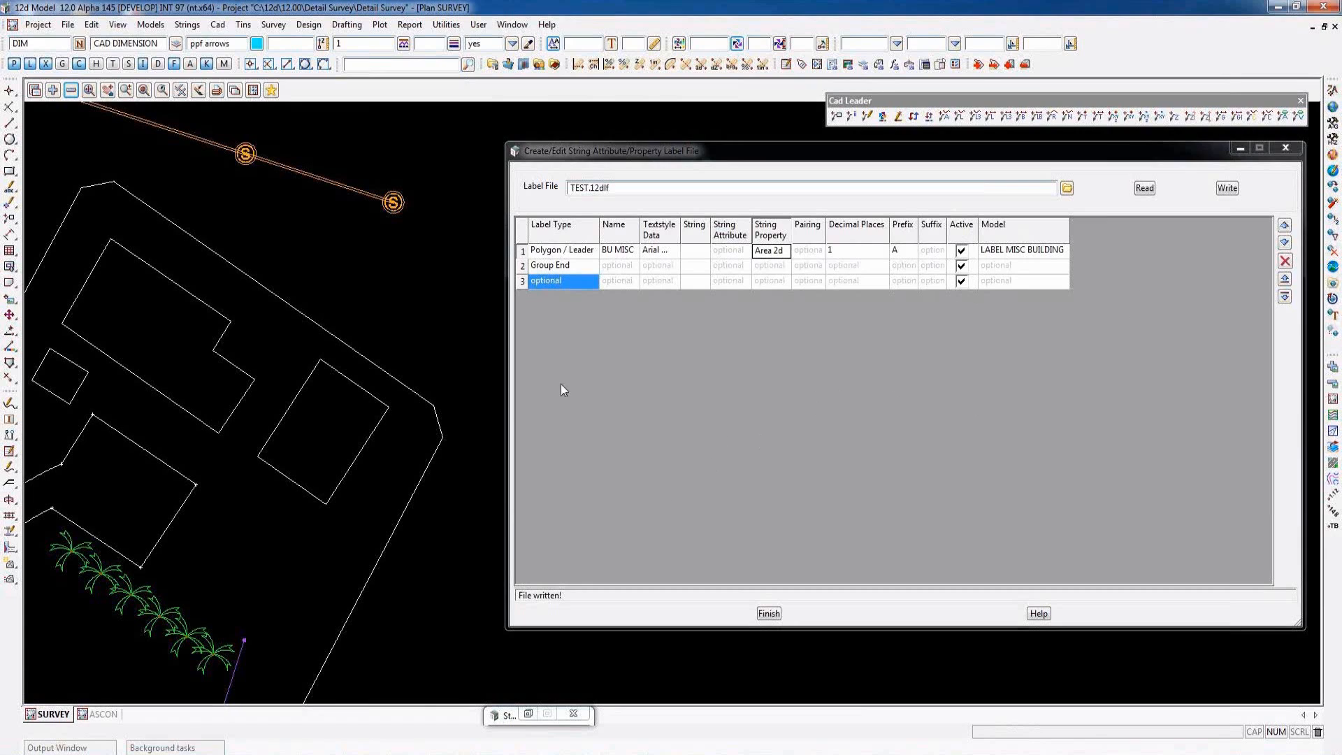
- Restore the String Attribute and Property Label function and create labels in the SURVEY view from TEST.12dlf
{"action": "left_click", "coordinate": [528, 714]}
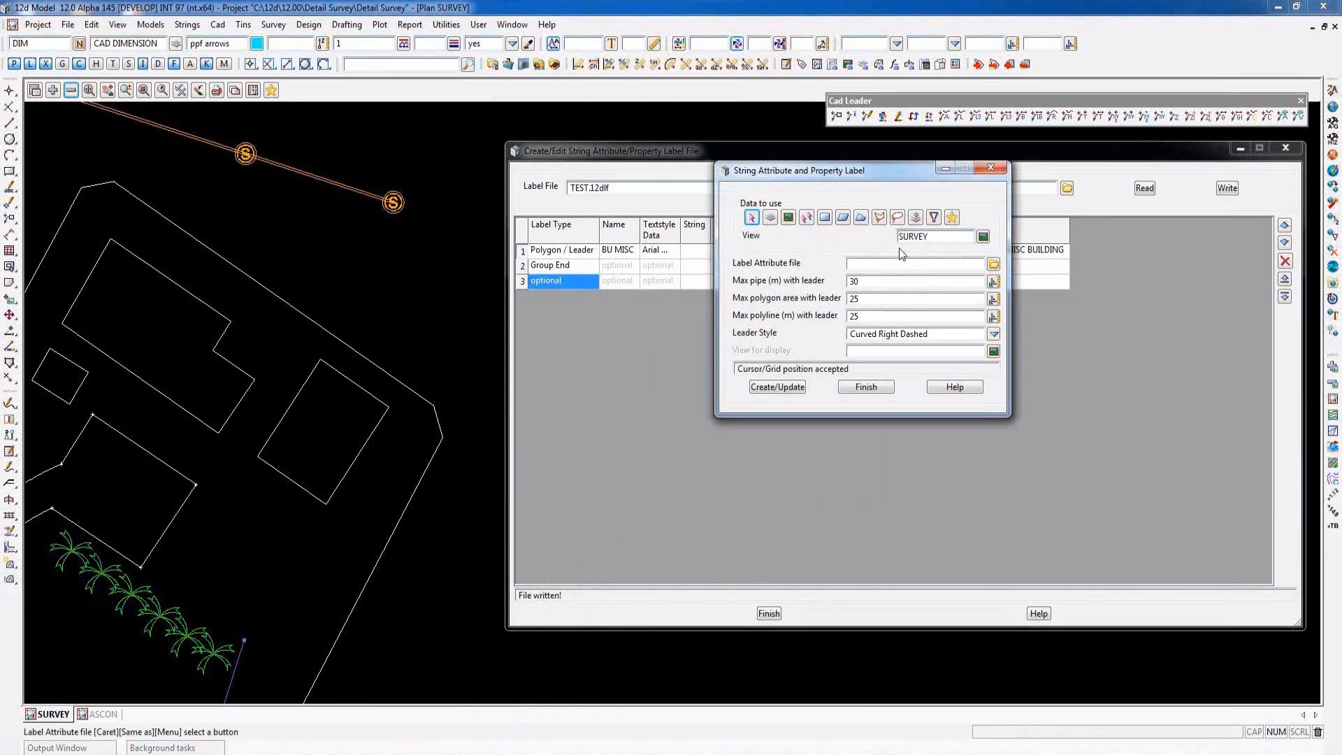
{"action": "left_click", "coordinate": [993, 264]}
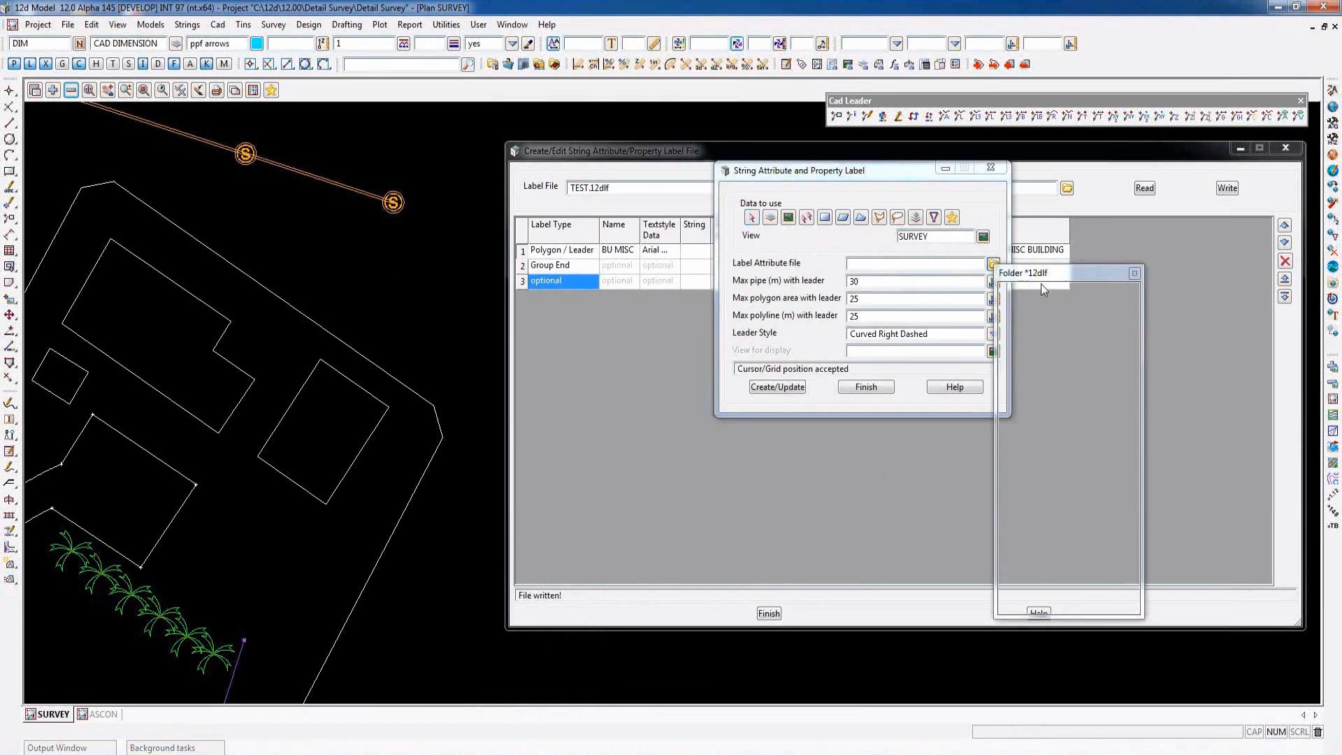
{"action": "double_click", "coordinate": [1027, 323]}
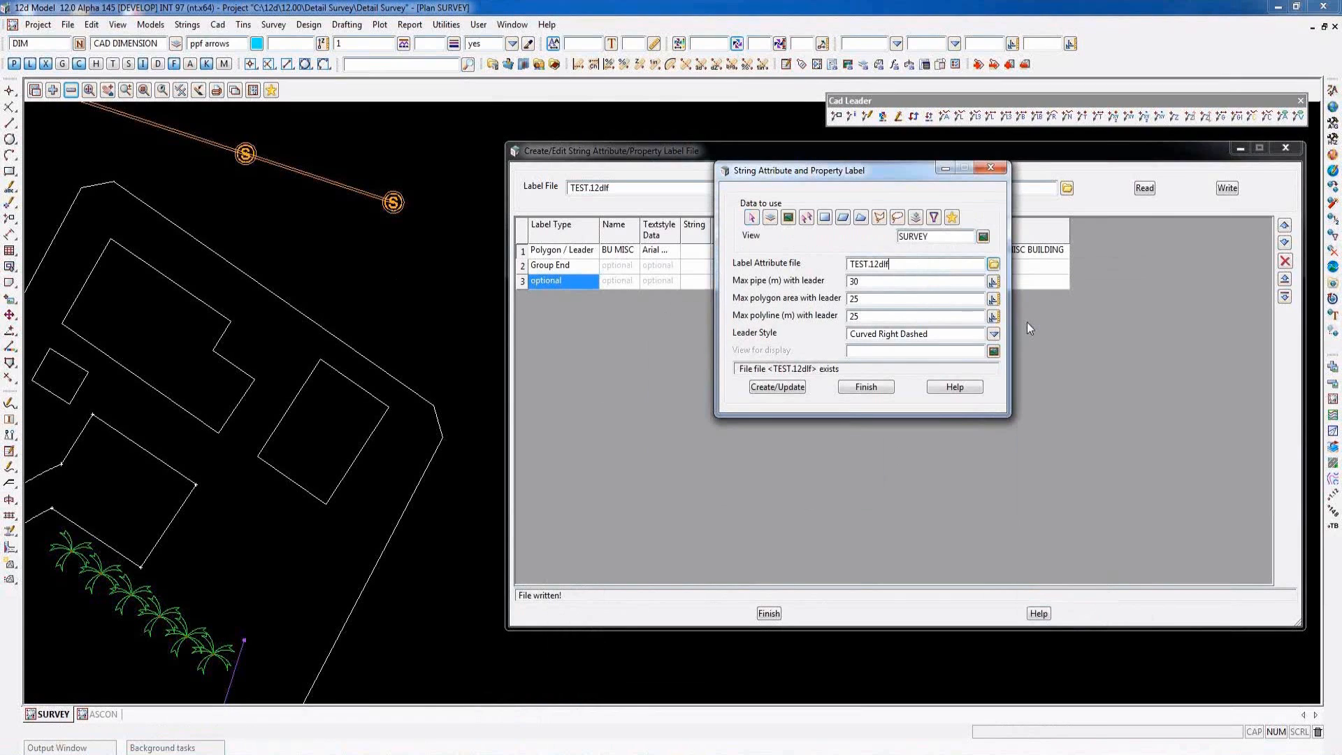
{"action": "left_click", "coordinate": [782, 388]}
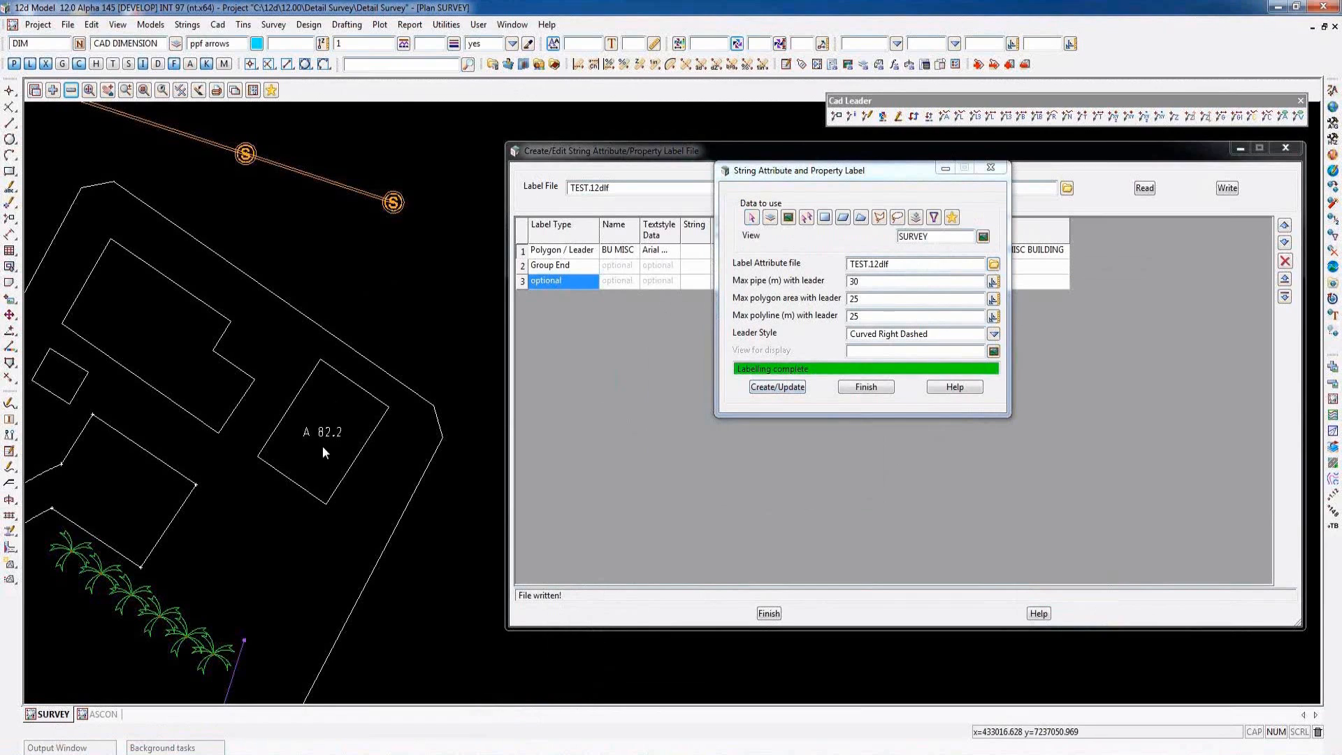
{"action": "scroll", "coordinate": [322, 447], "scroll_direction": "up", "scroll_amount": 4}
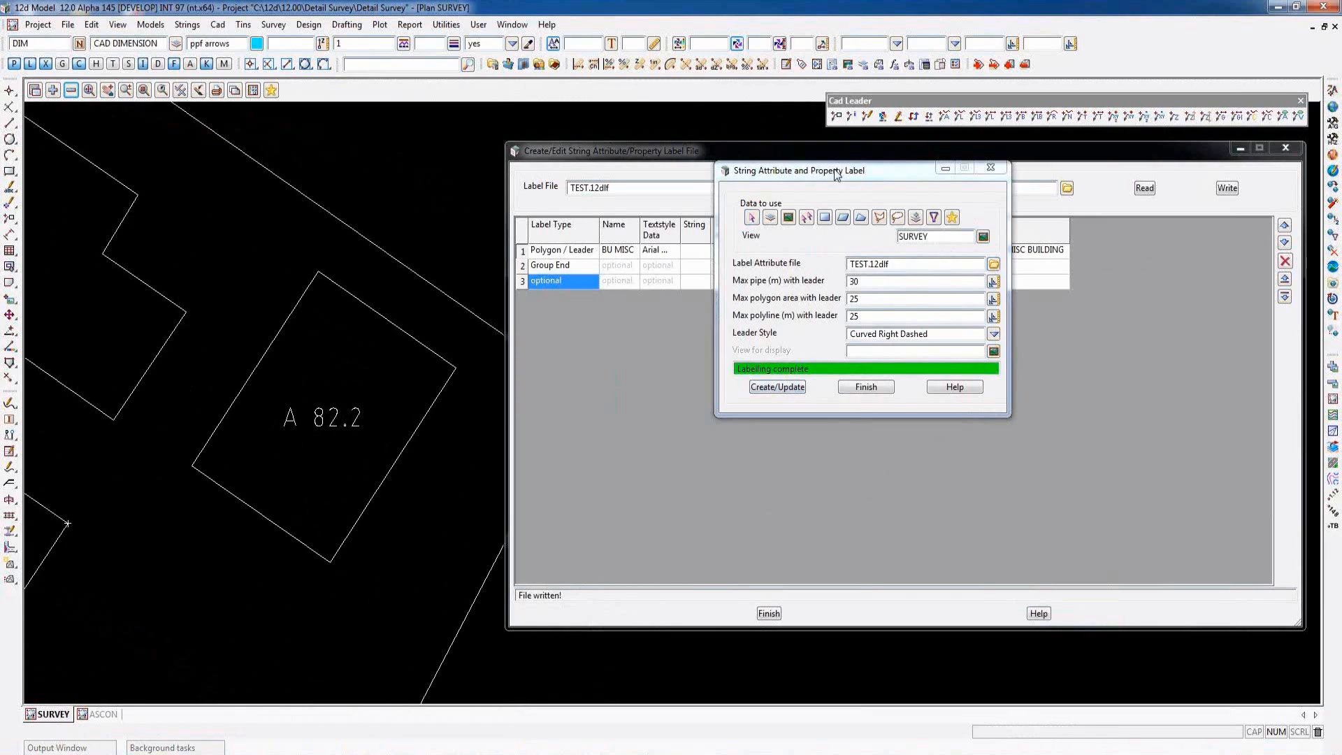
- Insert a row below the BU MISC polygon row, pick the labelled building as its string, and choose the Use attribute
{"action": "left_click", "coordinate": [669, 148]}
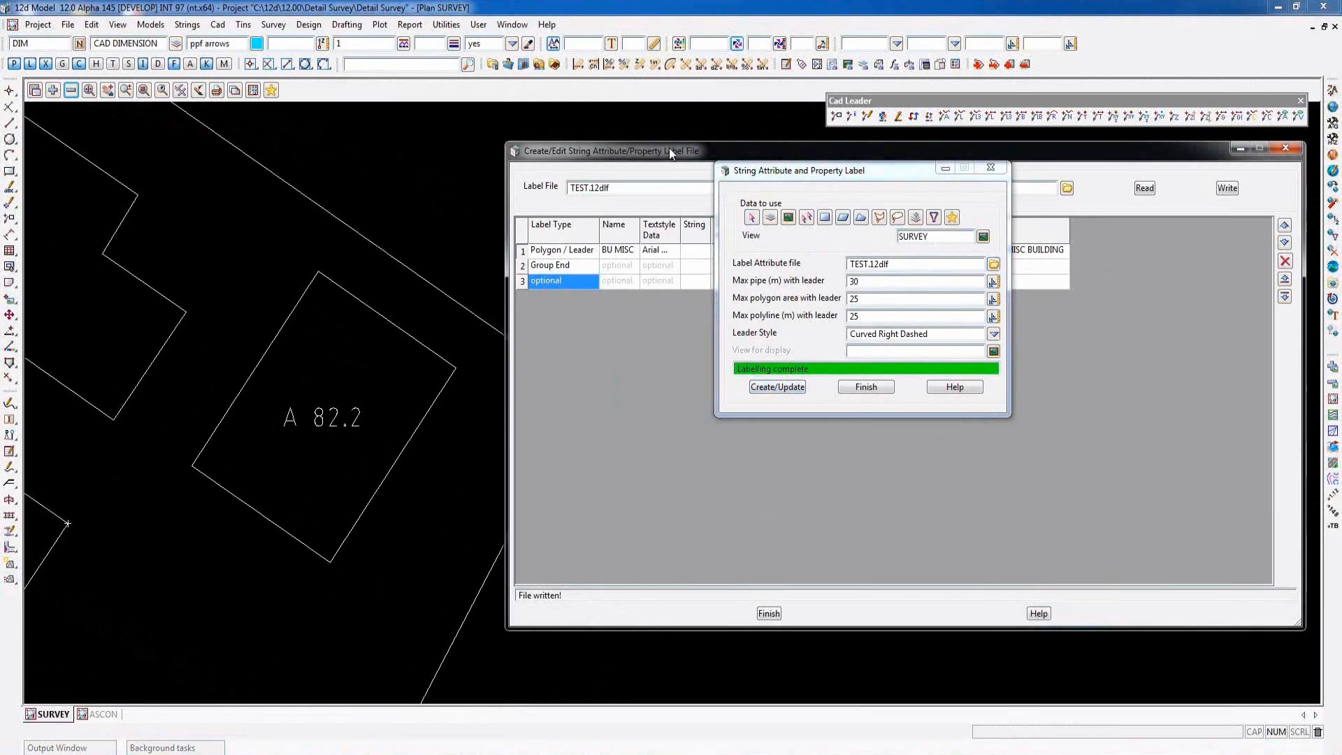
{"action": "left_click", "coordinate": [522, 251]}
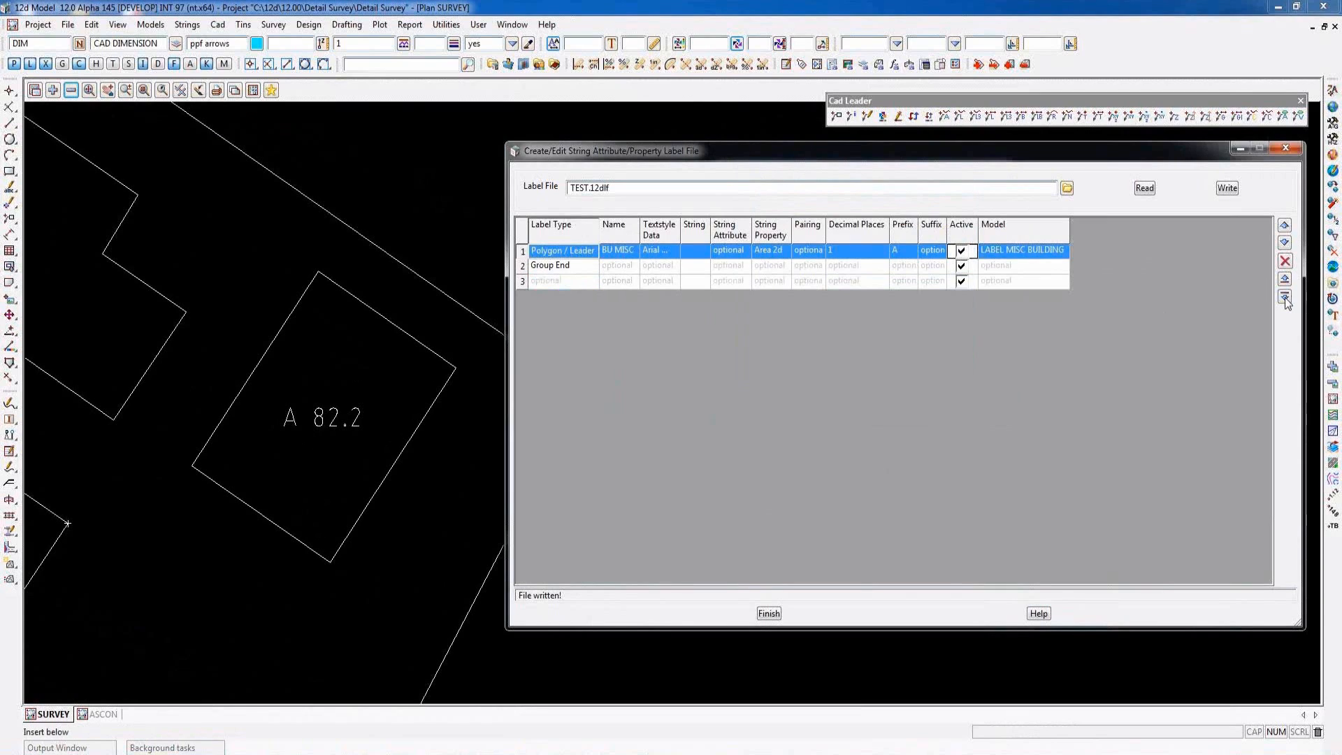
{"action": "left_click", "coordinate": [1285, 297]}
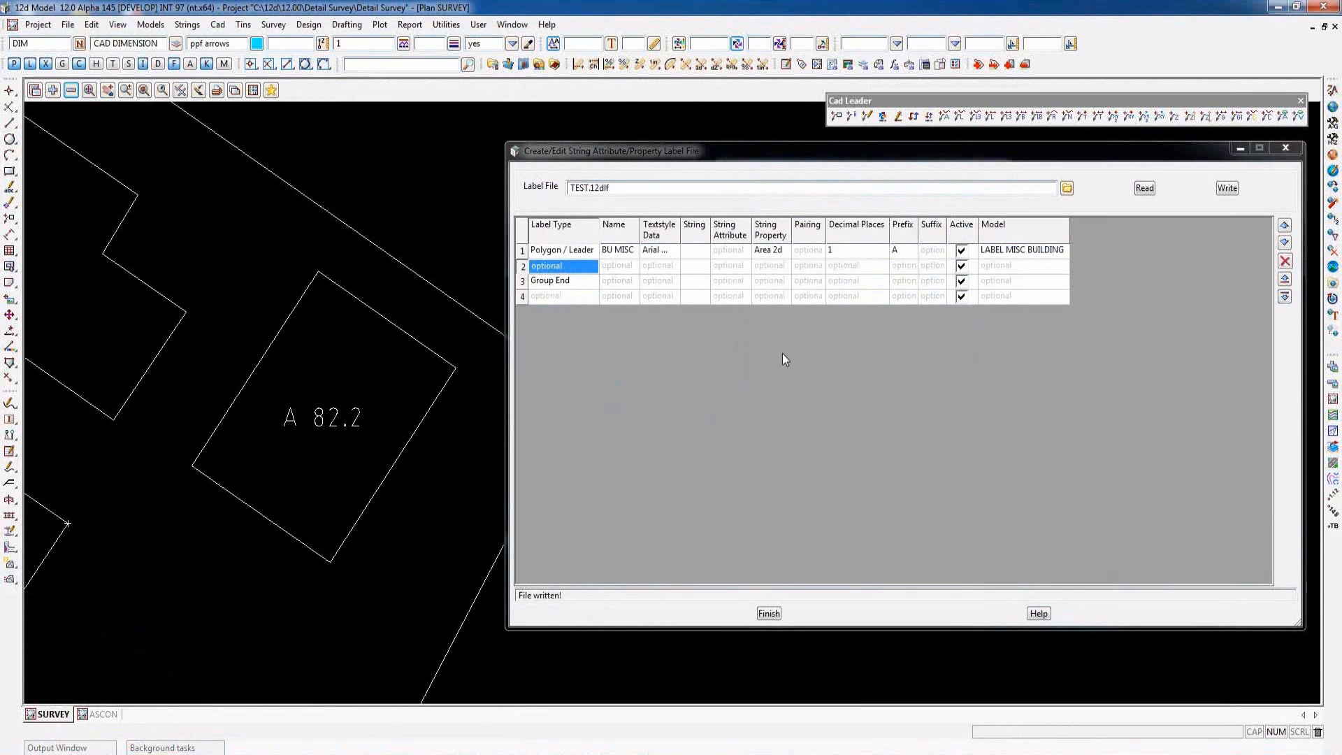
{"action": "left_click", "coordinate": [696, 269]}
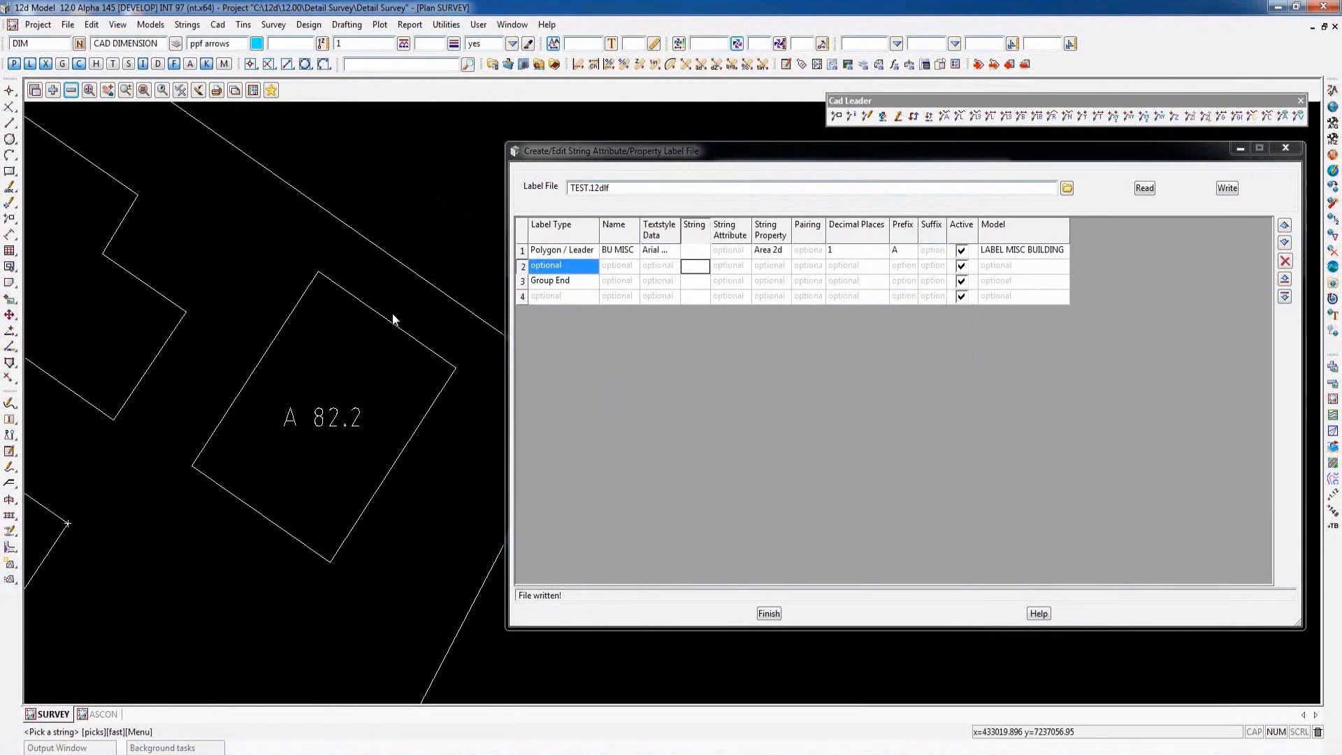
{"action": "left_click", "coordinate": [392, 312]}
{"action": "left_click_drag", "start_coordinate": [714, 225], "coordinate": [828, 225]}
{"action": "left_click", "coordinate": [844, 270]}
{"action": "left_click", "coordinate": [843, 271]}
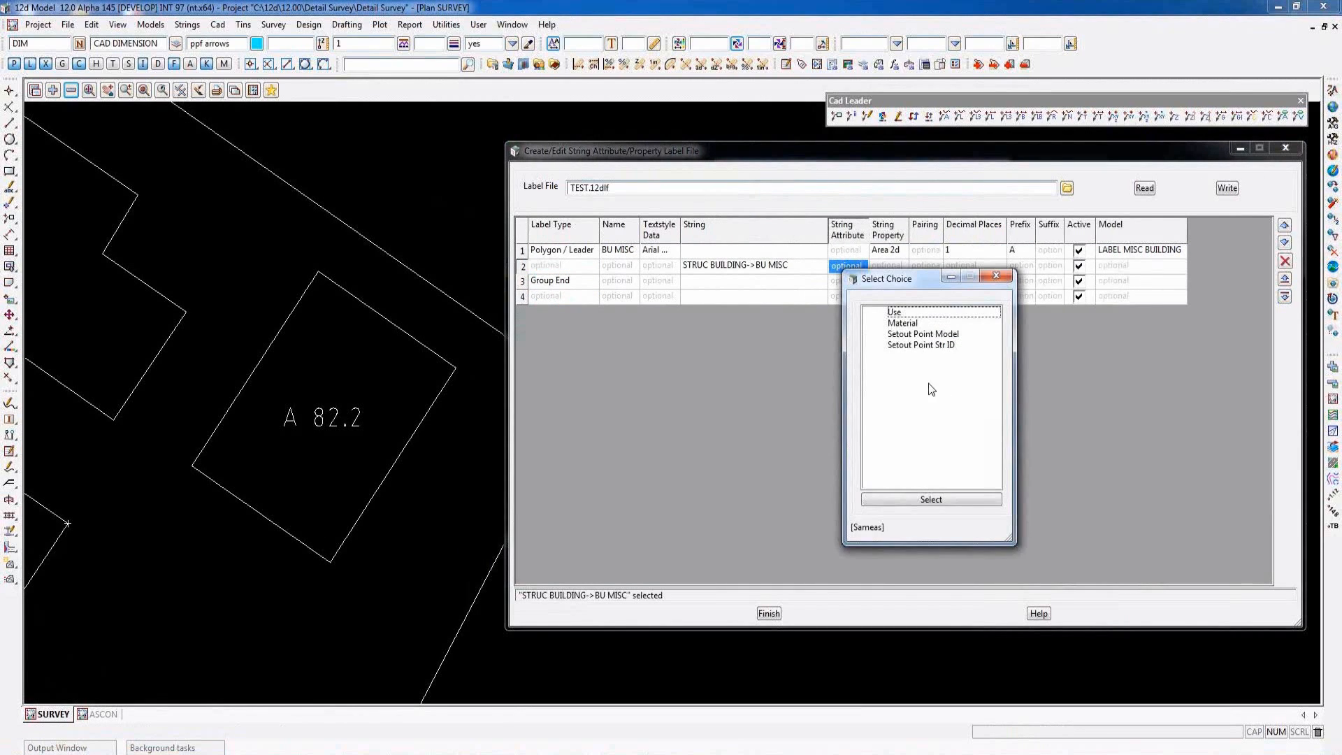
{"action": "left_click", "coordinate": [895, 312]}
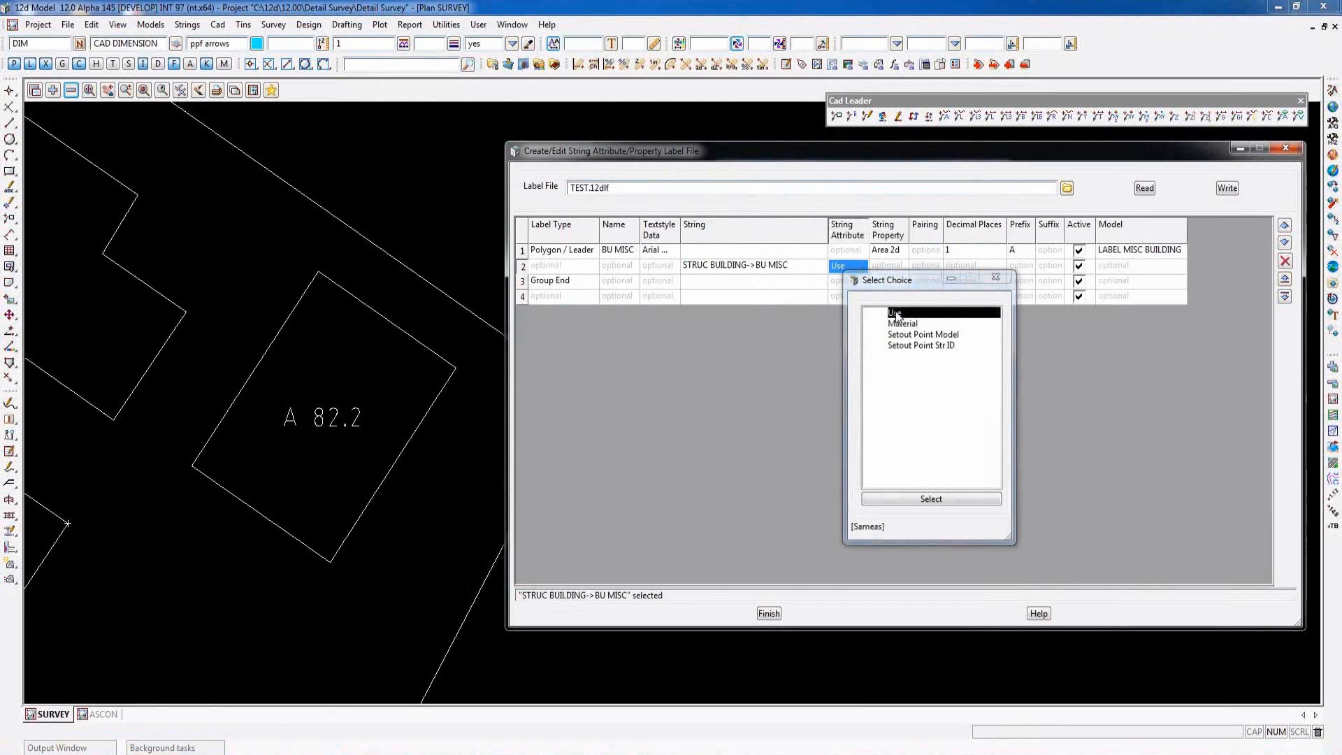
{"action": "double_click", "coordinate": [896, 312]}
- Insert another row below the Use row, pick the same building string, and choose the Material attribute
{"action": "left_click", "coordinate": [521, 266]}
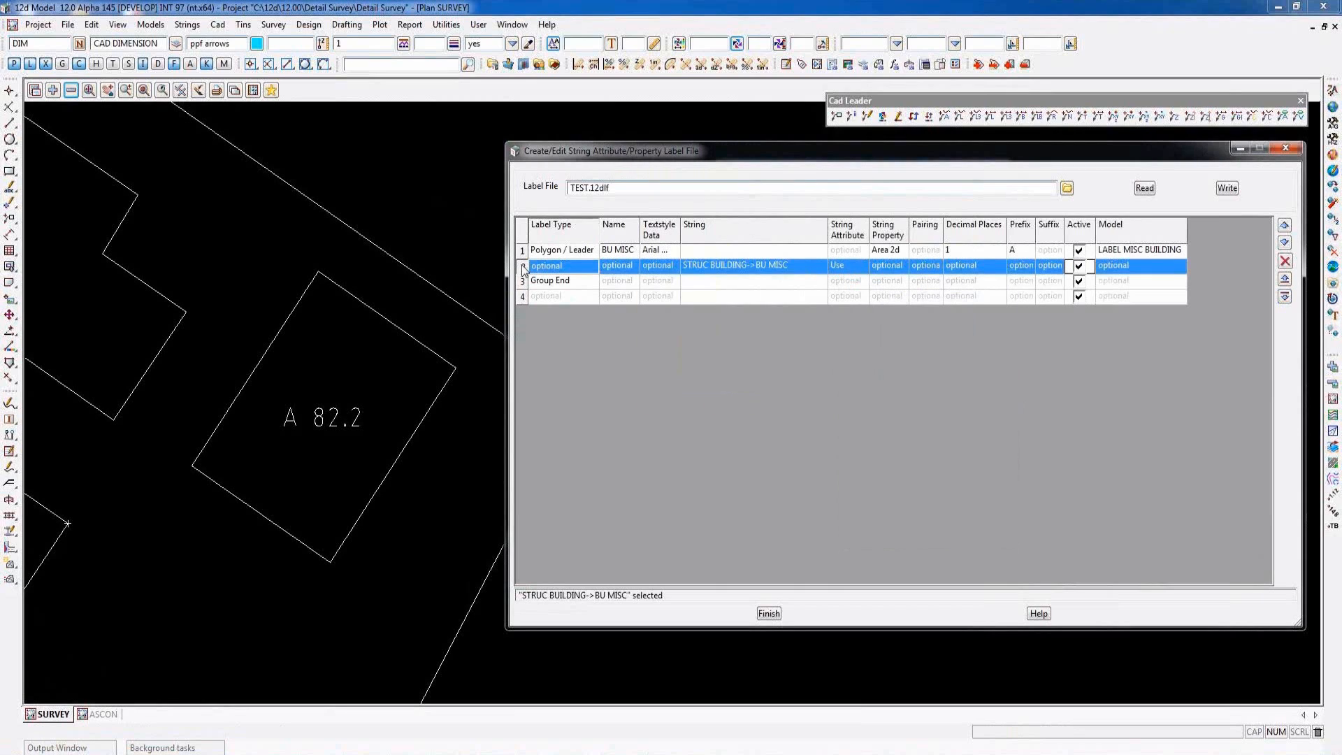
{"action": "left_click", "coordinate": [1284, 297]}
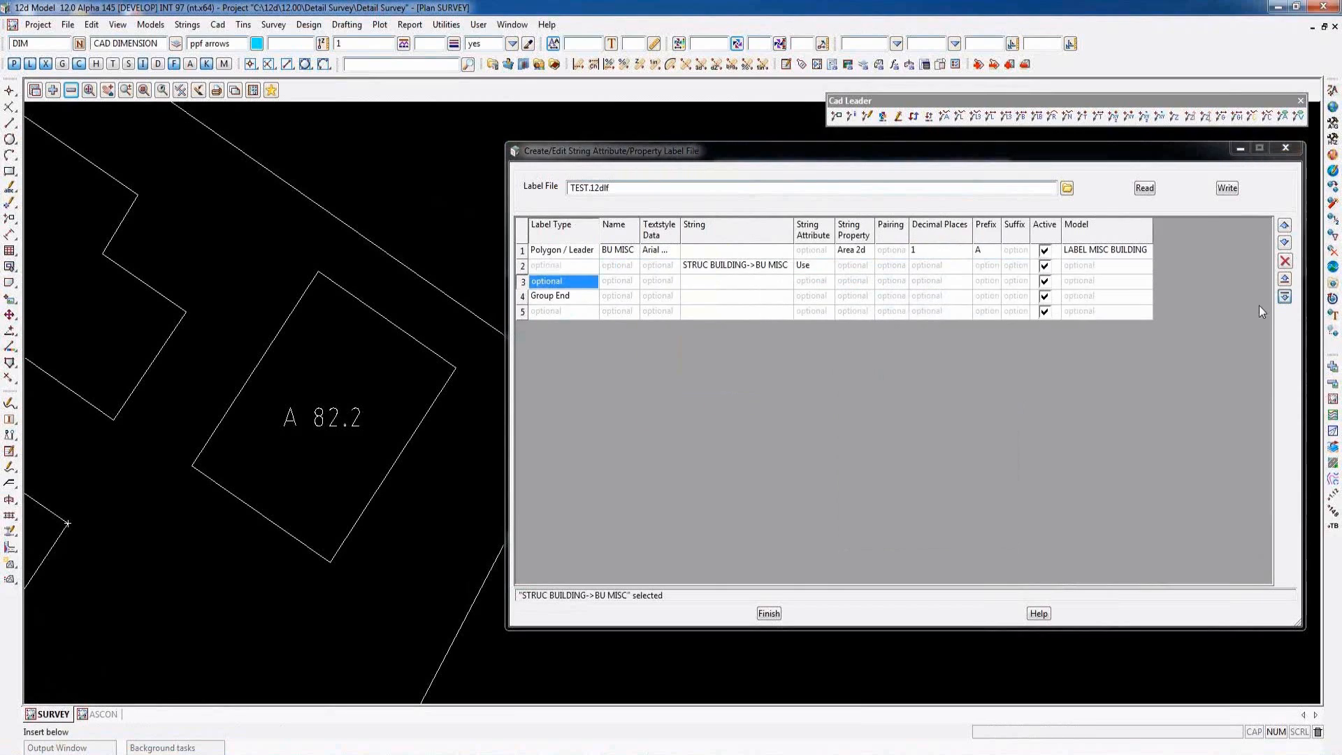
{"action": "left_click", "coordinate": [731, 282]}
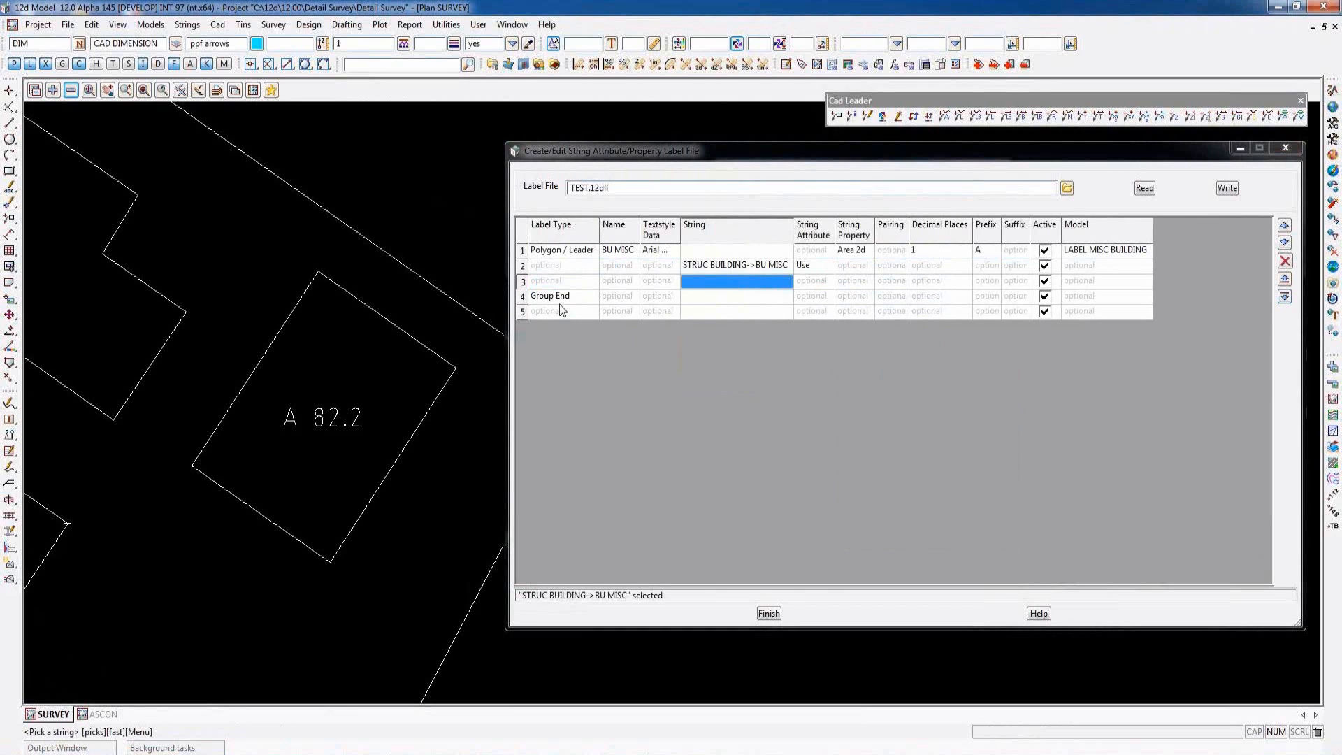
{"action": "left_click", "coordinate": [399, 330]}
{"action": "left_click", "coordinate": [400, 329]}
{"action": "left_click", "coordinate": [813, 281]}
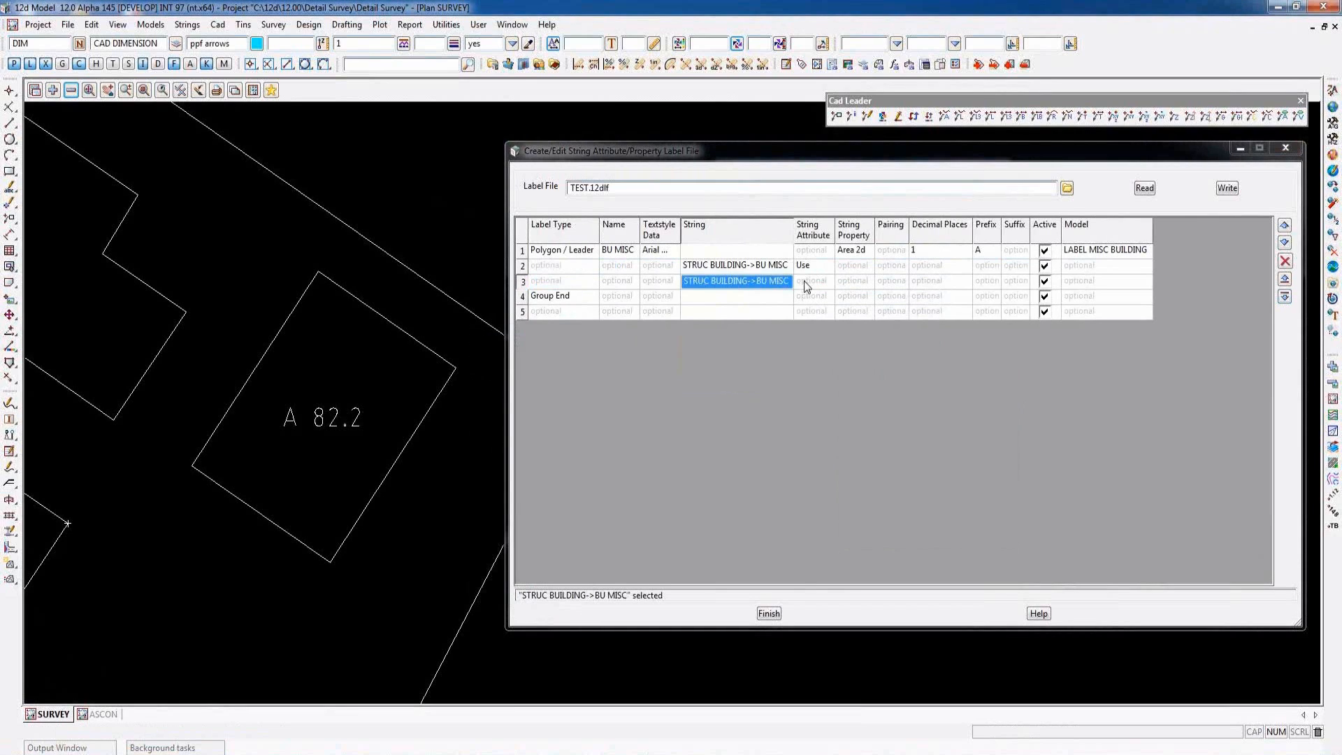
{"action": "double_click", "coordinate": [867, 337]}
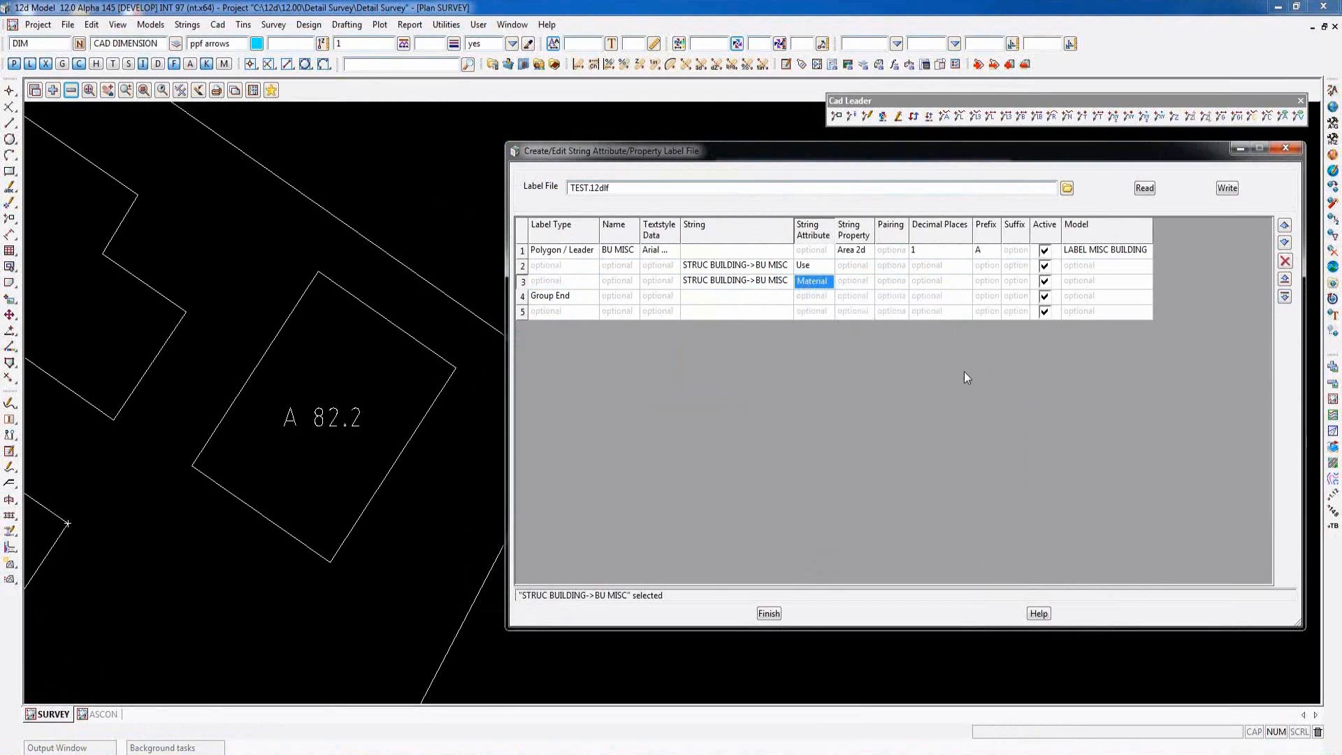
- Write the label file, replacing TEST.12dlf, and update the building labels in the SURVEY view
{"action": "left_click", "coordinate": [1234, 192]}
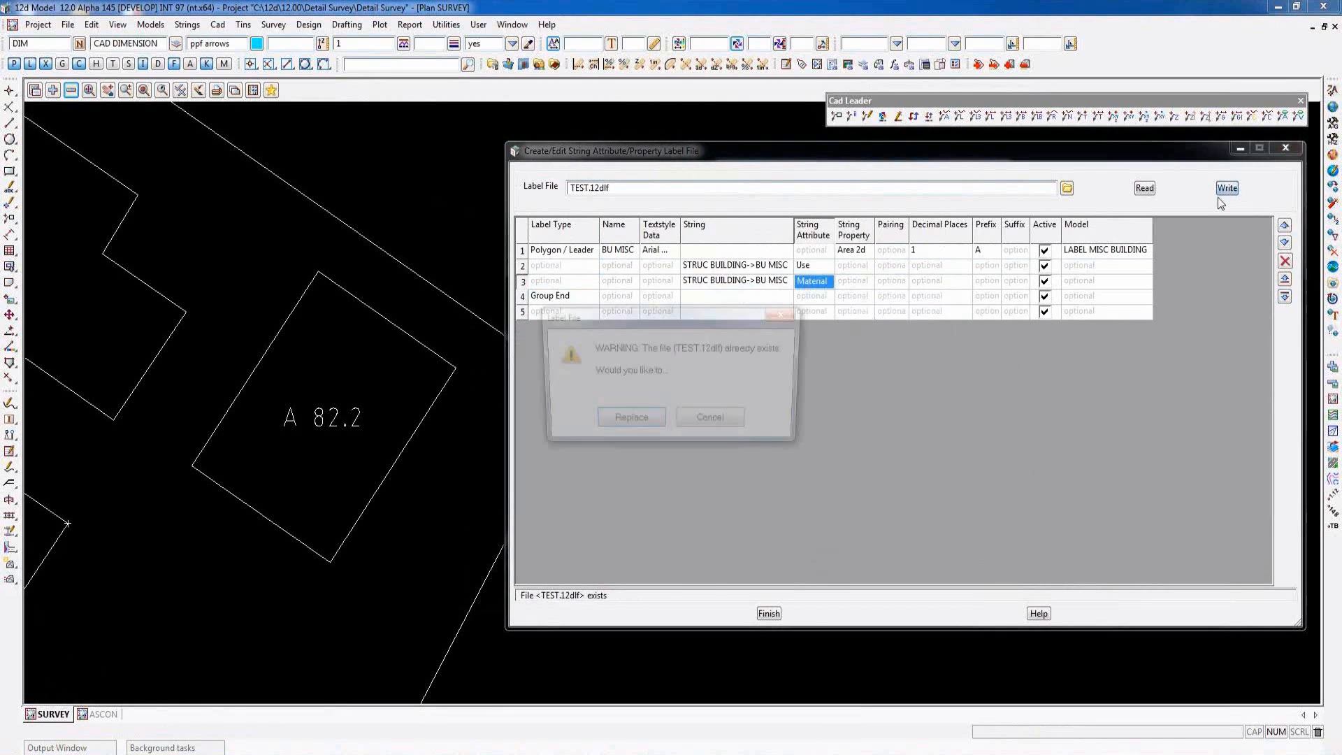
{"action": "left_click", "coordinate": [640, 423]}
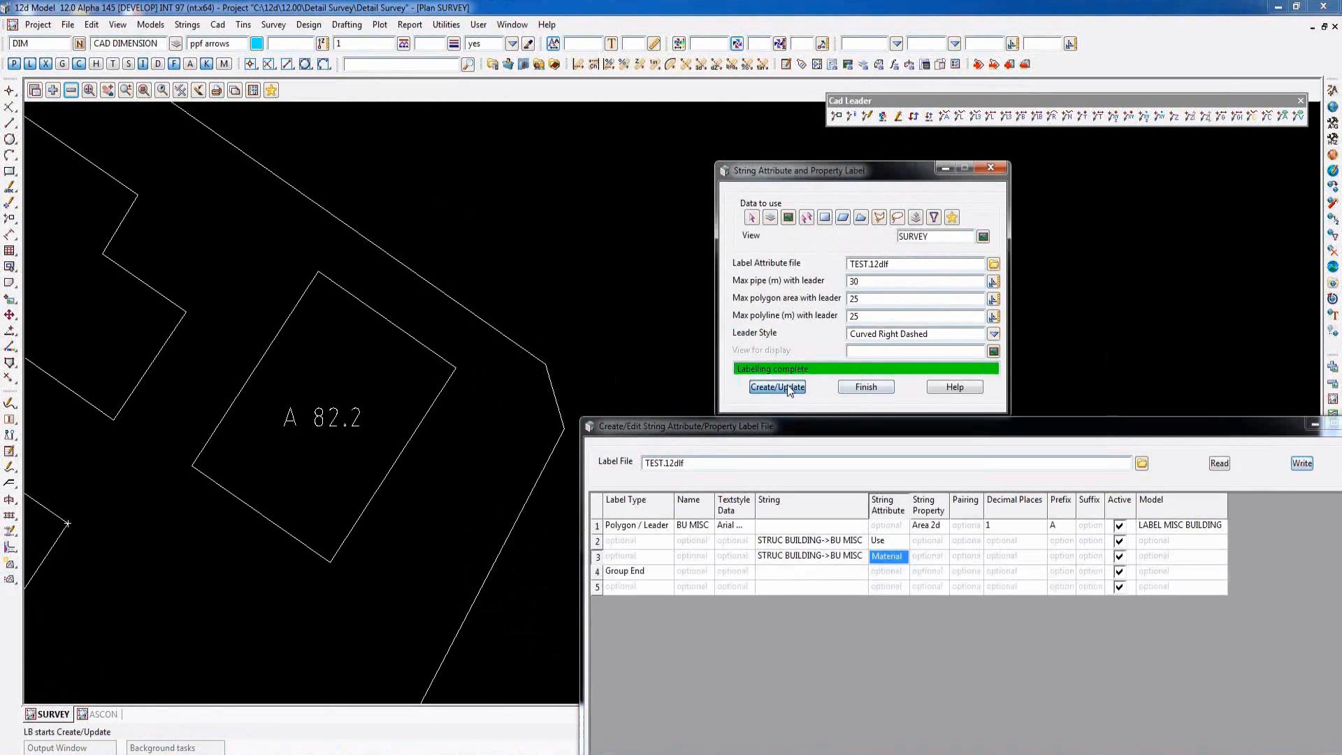
{"action": "left_click", "coordinate": [784, 386]}
- Inspect the labelled building's string attributes and their values, widening the attribute dialog, and finish
{"action": "key", "text": "s"}
{"action": "key", "text": "a"}
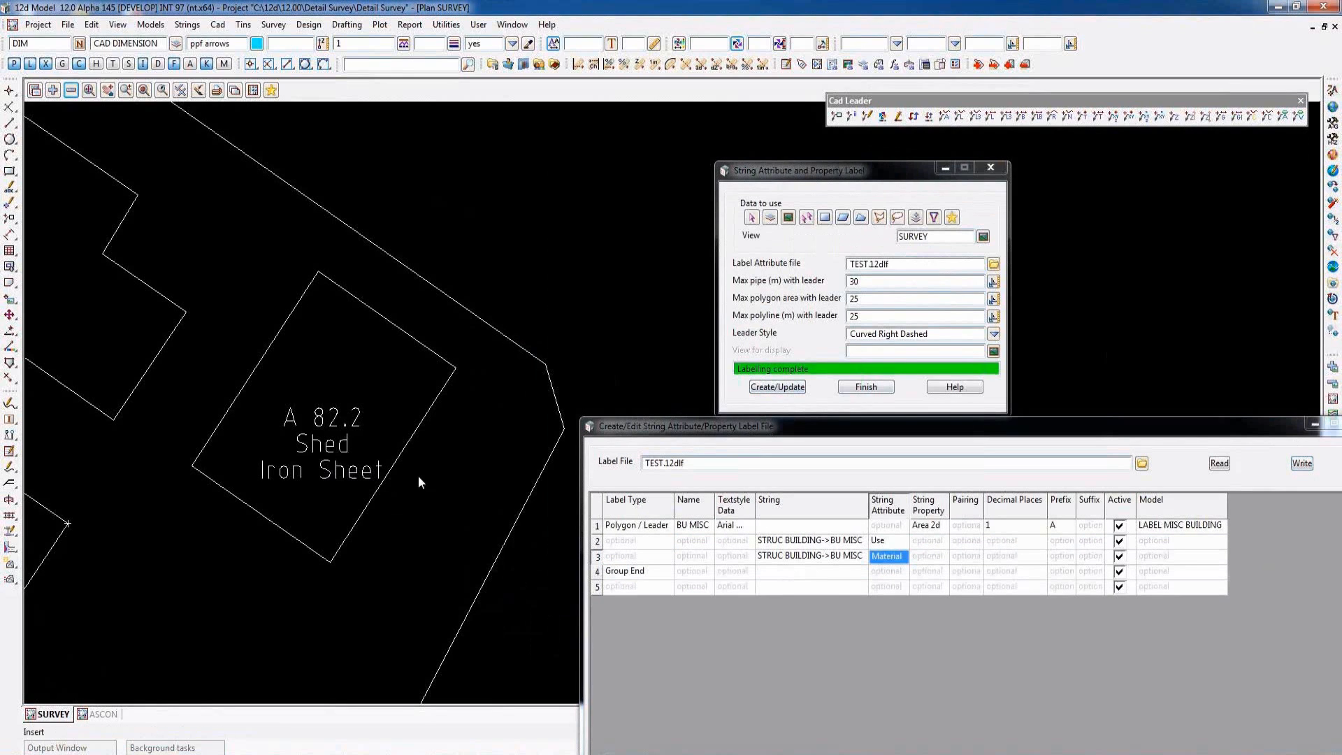
{"action": "left_click", "coordinate": [420, 343]}
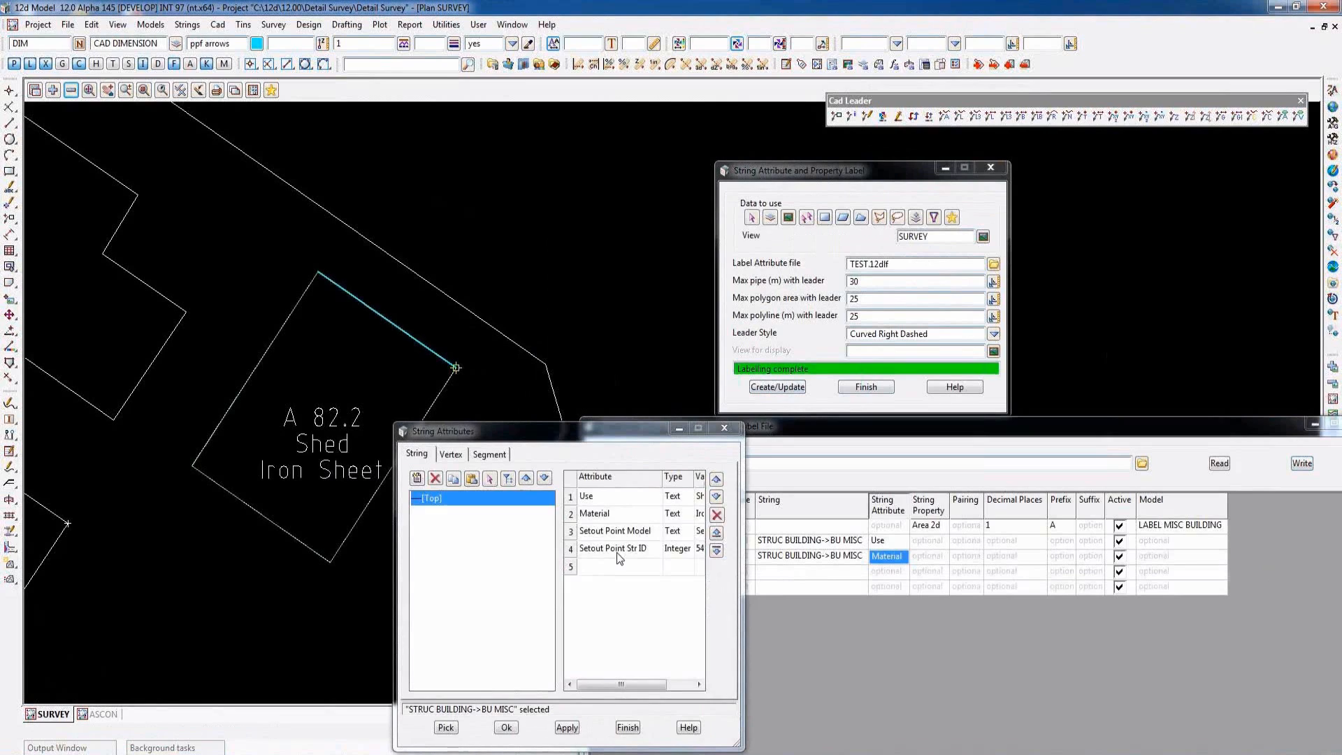
{"action": "left_click_drag", "start_coordinate": [746, 613], "coordinate": [935, 614]}
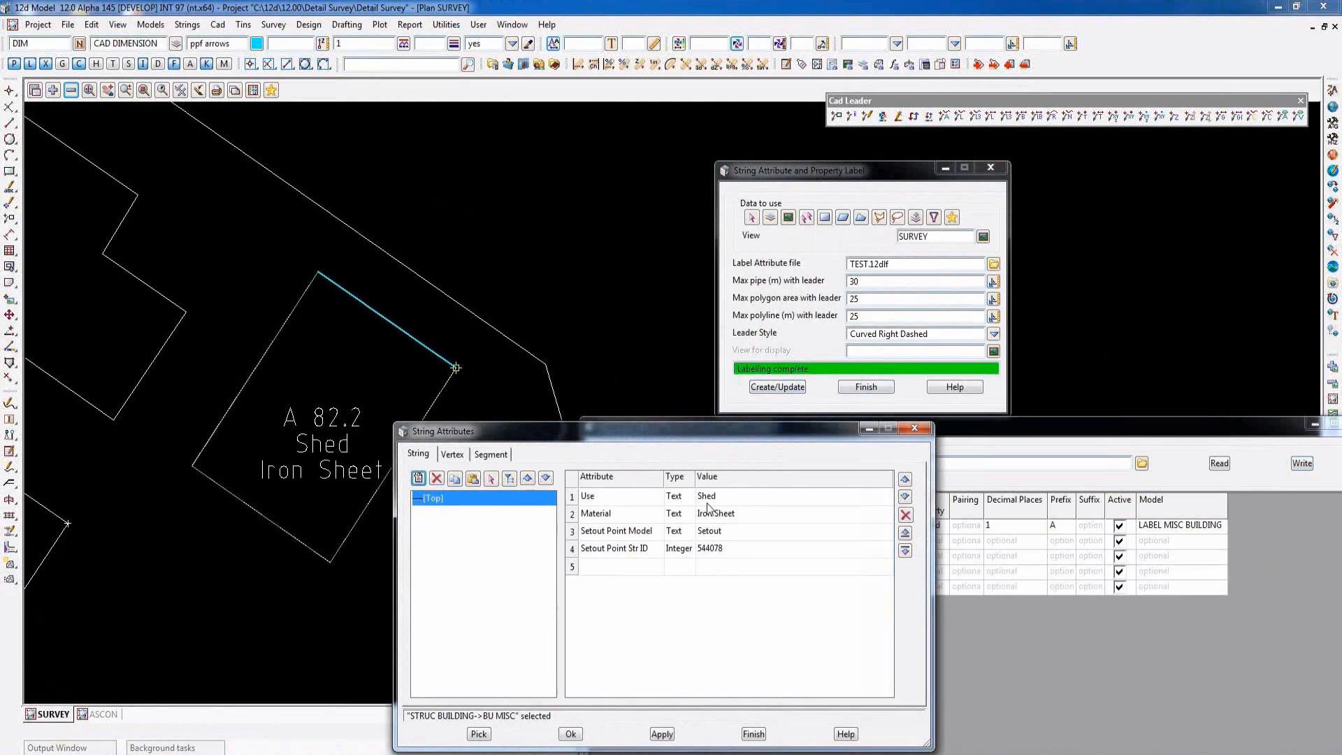
{"action": "left_click", "coordinate": [753, 734]}
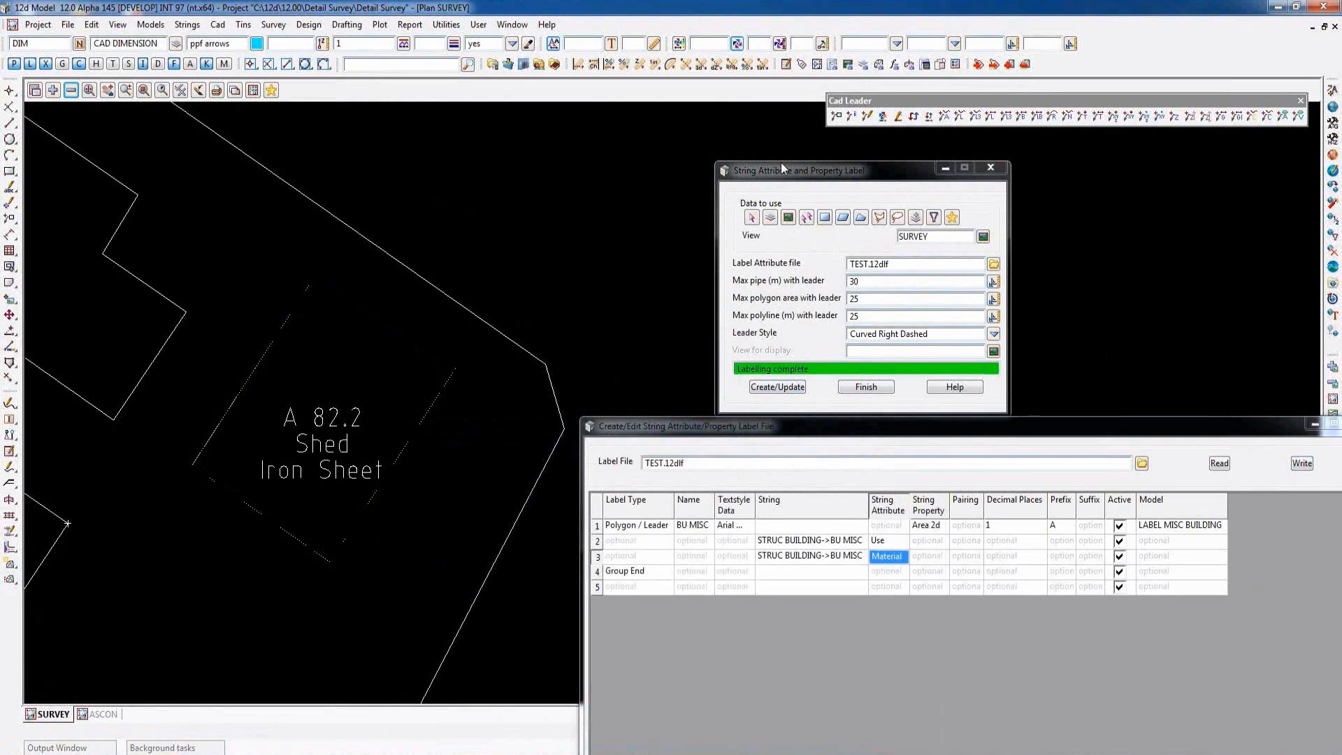
- Read the SURVEY LABEL.12dlf label file into the string attribute and property label file editor
{"action": "left_click_drag", "start_coordinate": [789, 170], "coordinate": [1003, 151]}
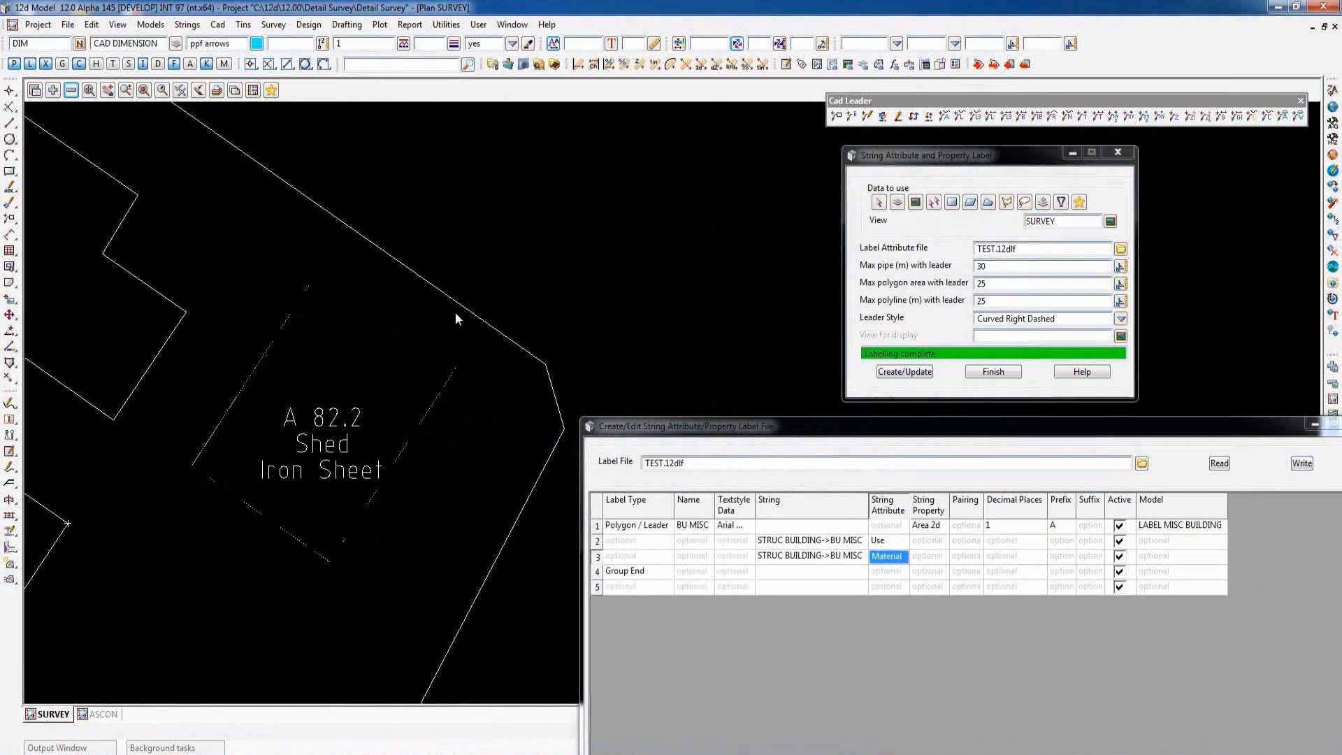
{"action": "scroll", "coordinate": [414, 321], "scroll_direction": "down", "scroll_amount": 2}
{"action": "scroll", "coordinate": [350, 402], "scroll_direction": "up", "scroll_amount": 2}
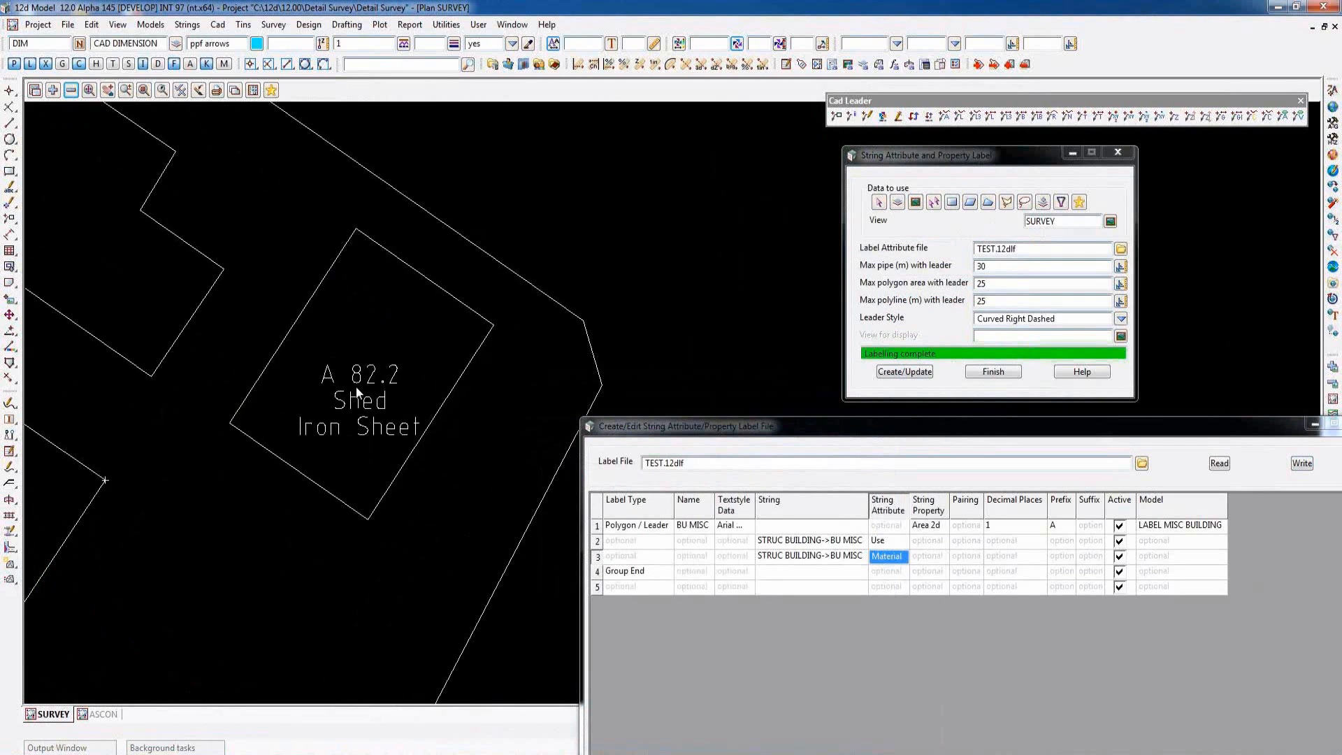
{"action": "left_click_drag", "start_coordinate": [757, 428], "coordinate": [573, 165]}
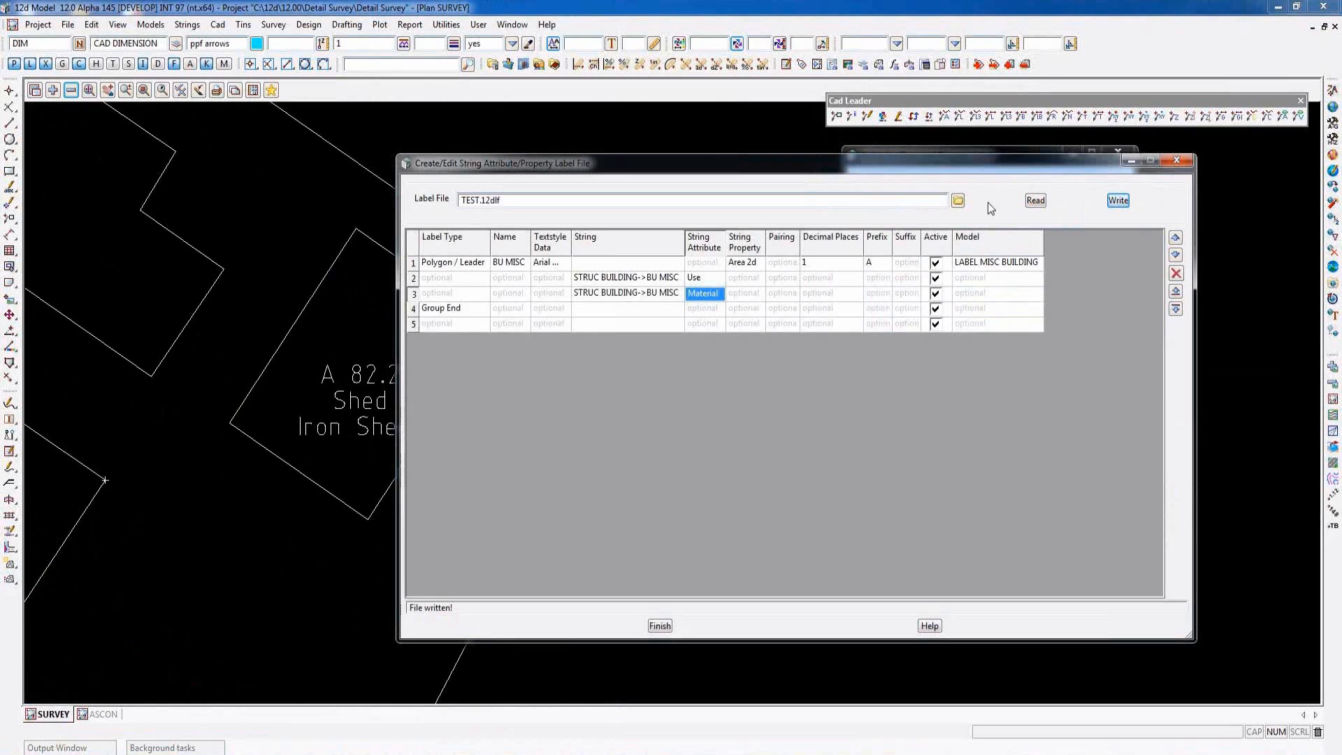
{"action": "left_click", "coordinate": [957, 200]}
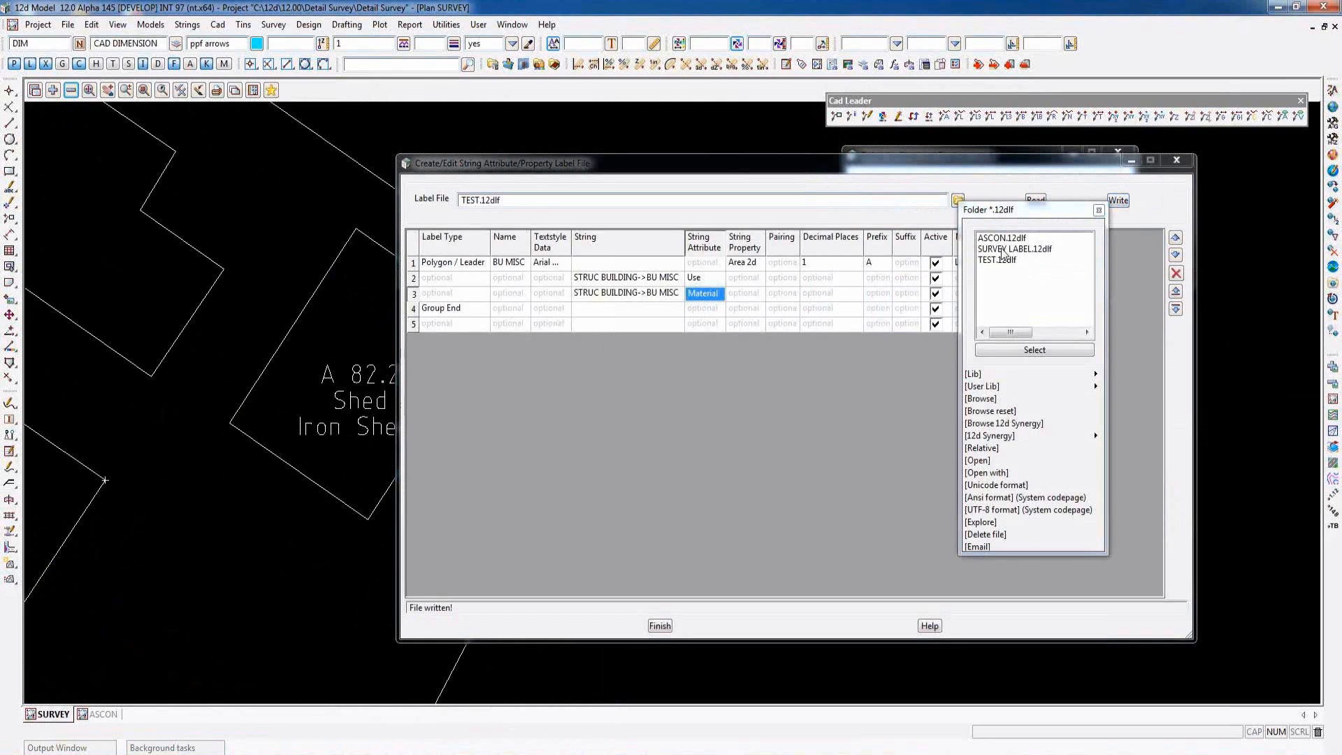
{"action": "left_click", "coordinate": [1014, 249]}
{"action": "left_click", "coordinate": [1034, 349]}
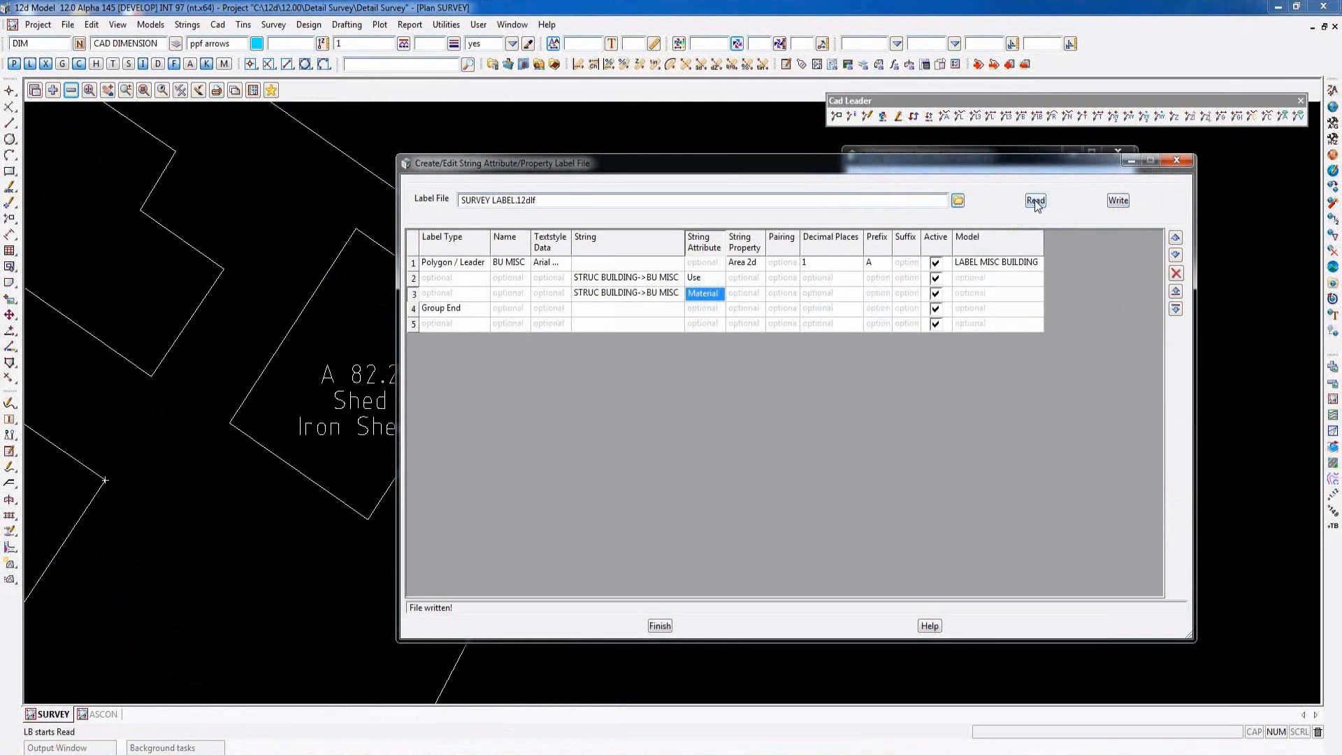
{"action": "left_click", "coordinate": [1035, 200]}
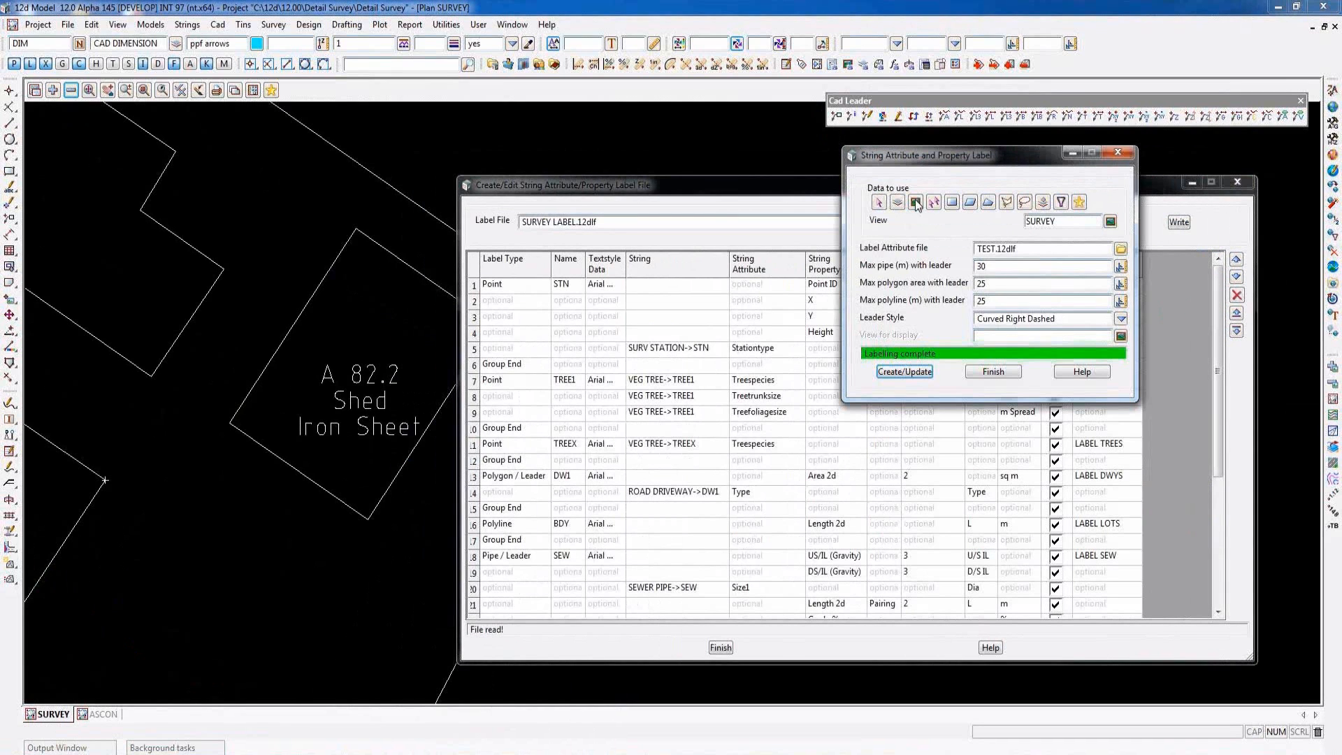
- Set the label attribute file to SURVEY LABEL.12dlf and update the labels in the SURVEY view
{"action": "left_click", "coordinate": [1121, 249]}
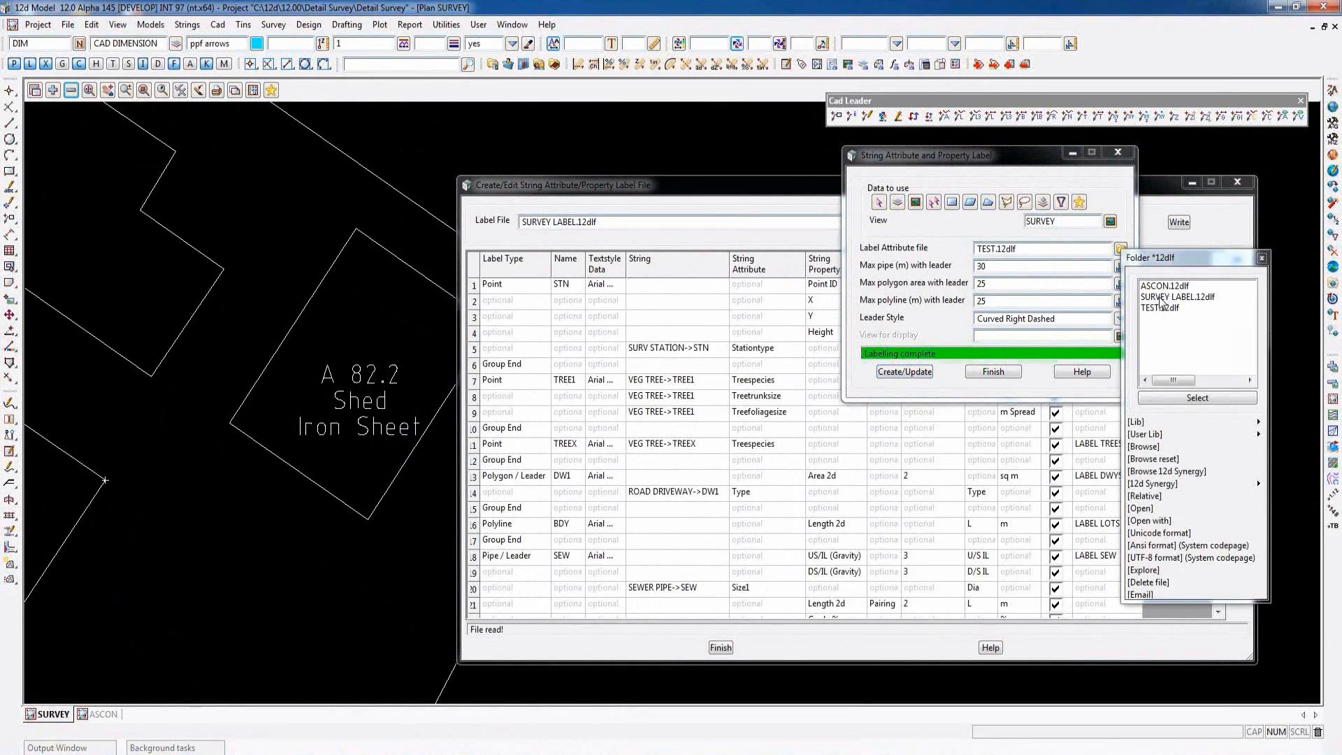
{"action": "double_click", "coordinate": [1160, 297]}
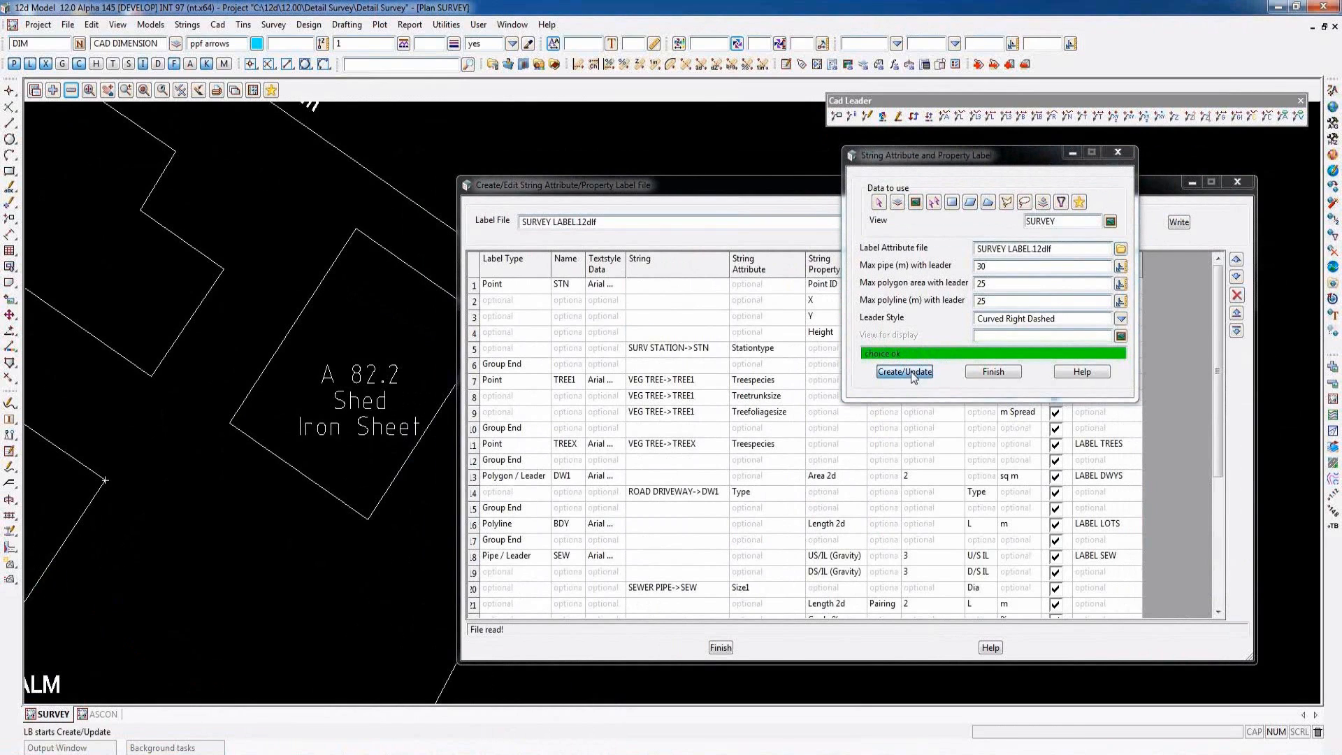
{"action": "left_click", "coordinate": [905, 372]}
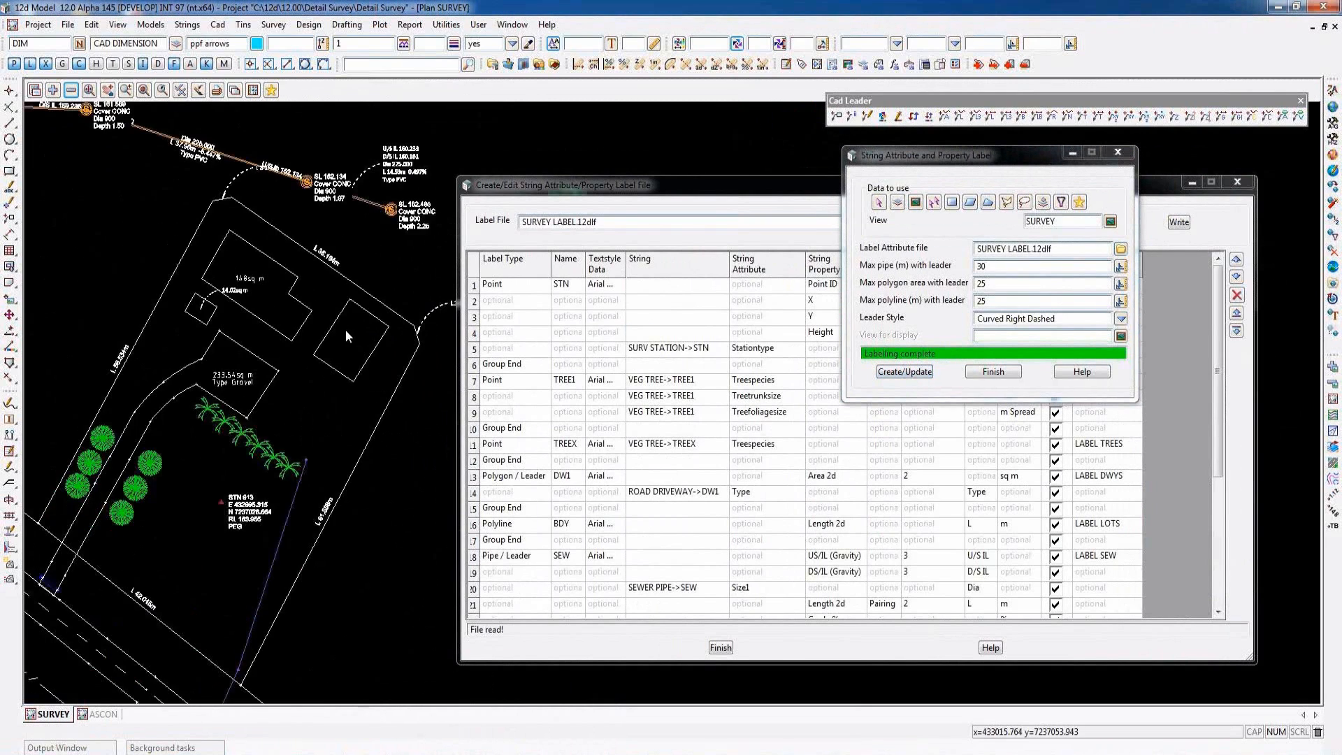
- Examine the updated survey labels around the lot, especially the survey station's ID, coordinates, level and type
{"action": "scroll", "coordinate": [345, 330], "scroll_direction": "down", "scroll_amount": 4}
{"action": "scroll", "coordinate": [209, 408], "scroll_direction": "up", "scroll_amount": 3}
{"action": "scroll", "coordinate": [209, 409], "scroll_direction": "up", "scroll_amount": 3}
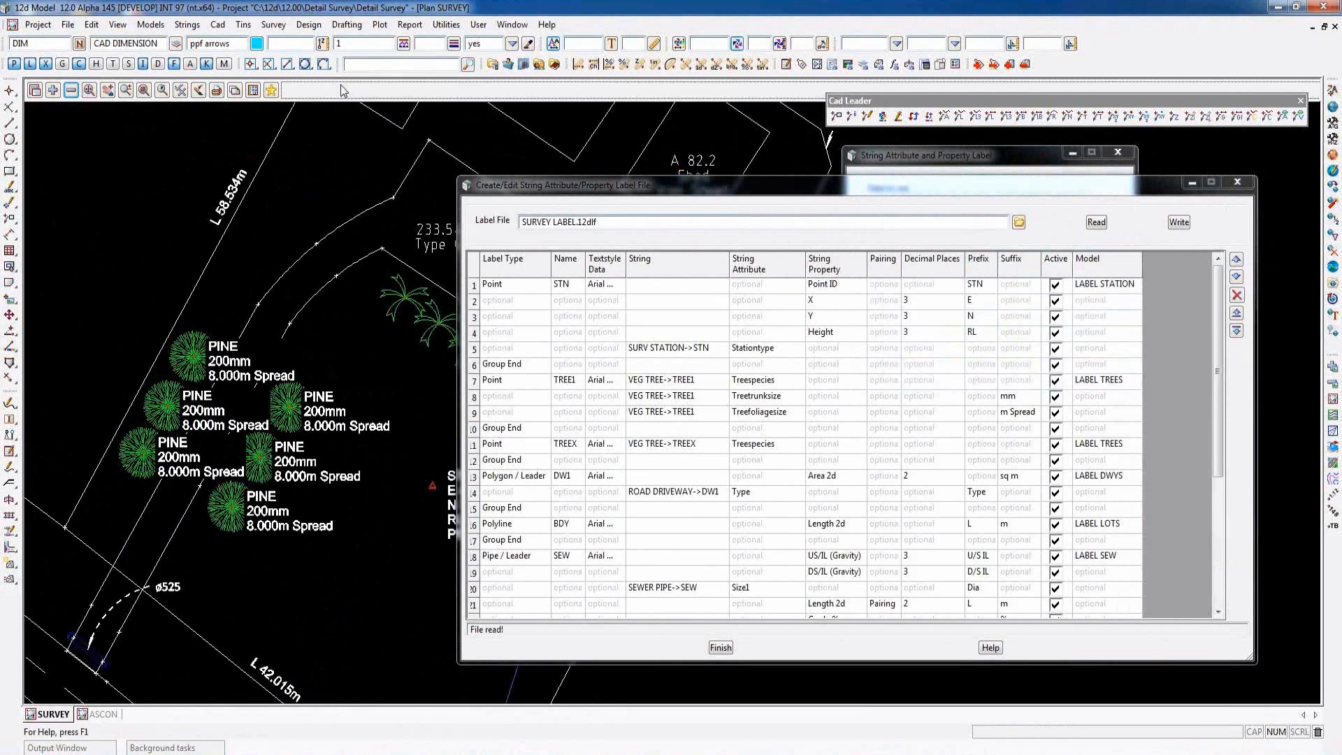
{"action": "middle_click_drag", "start_coordinate": [449, 482], "coordinate": [376, 446]}
{"action": "scroll", "coordinate": [355, 471], "scroll_direction": "up", "scroll_amount": 3}
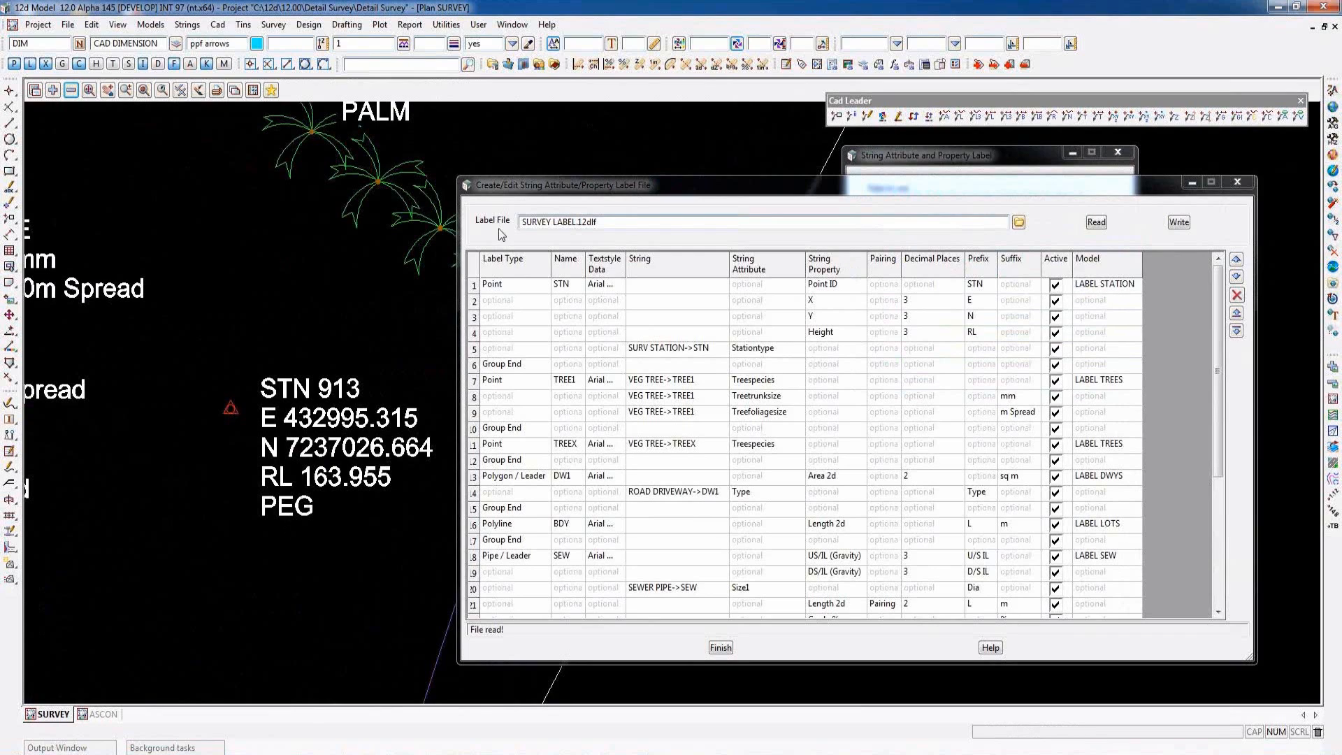
{"action": "scroll", "coordinate": [324, 435], "scroll_direction": "down", "scroll_amount": 1}
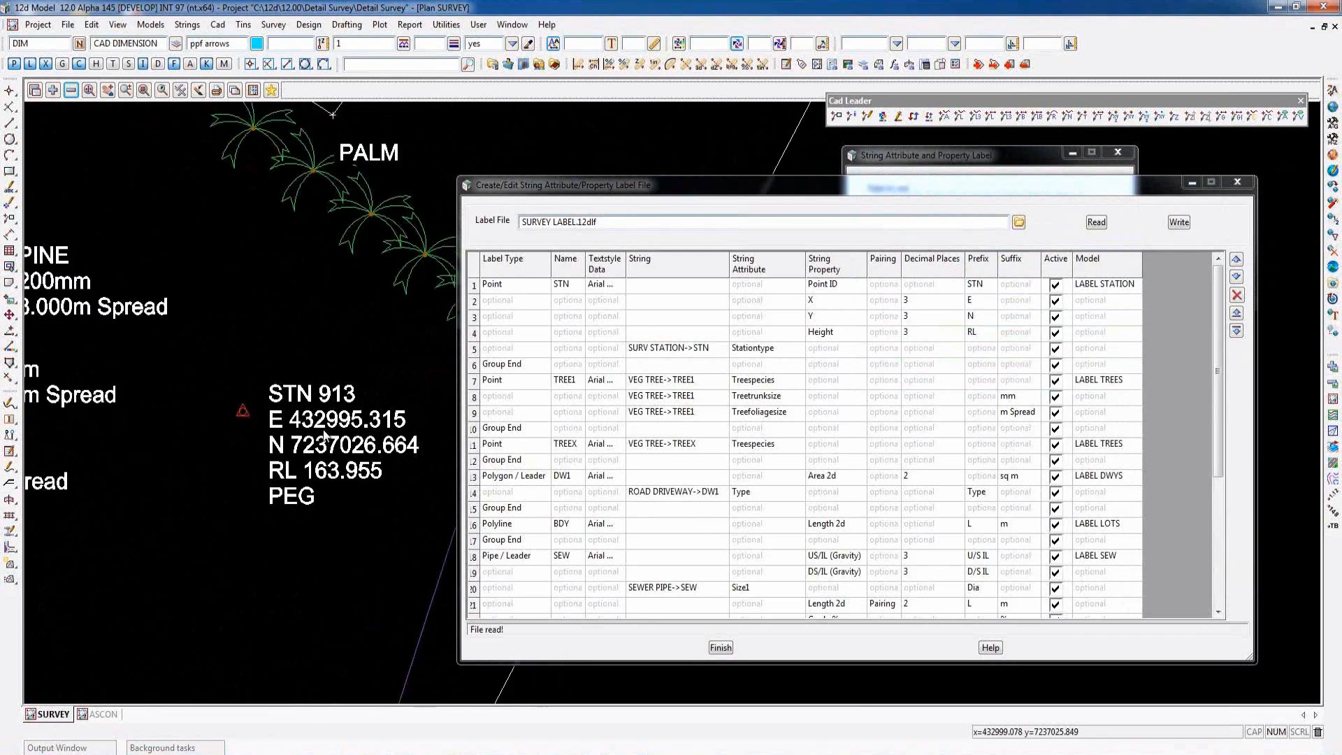
{"action": "scroll", "coordinate": [323, 435], "scroll_direction": "down", "scroll_amount": 3}
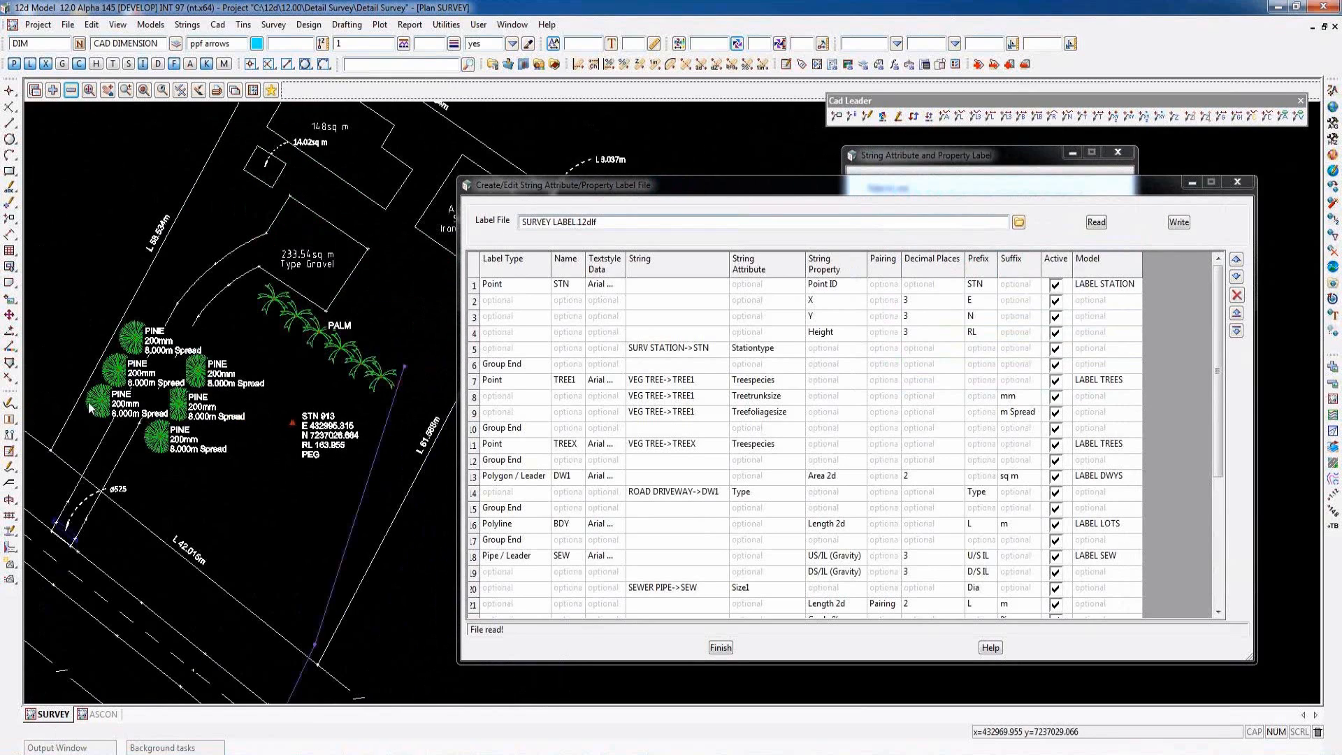
- Examine the labels on the pine trees beside the driveway and on the row of palms against the label file's tree rows
{"action": "scroll", "coordinate": [98, 405], "scroll_direction": "up", "scroll_amount": 2}
{"action": "scroll", "coordinate": [98, 405], "scroll_direction": "up", "scroll_amount": 1}
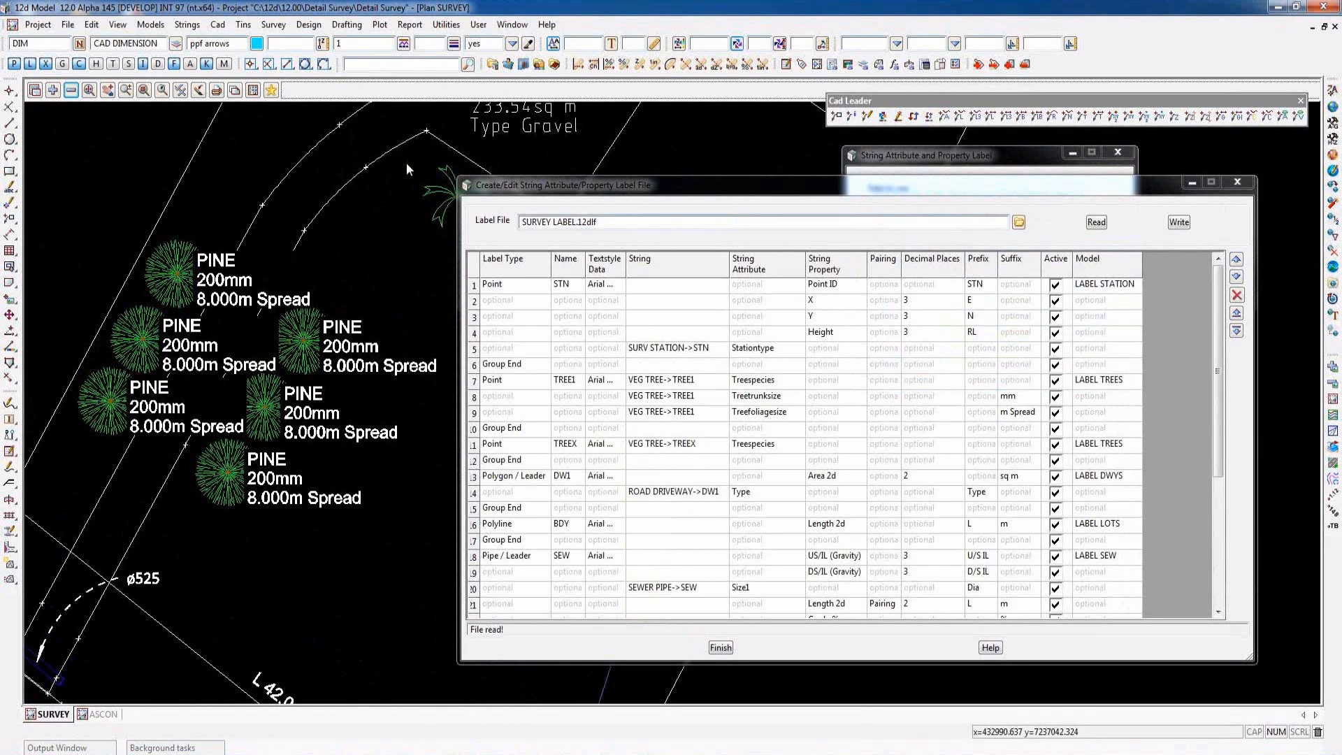
{"action": "scroll", "coordinate": [225, 467], "scroll_direction": "down", "scroll_amount": 1}
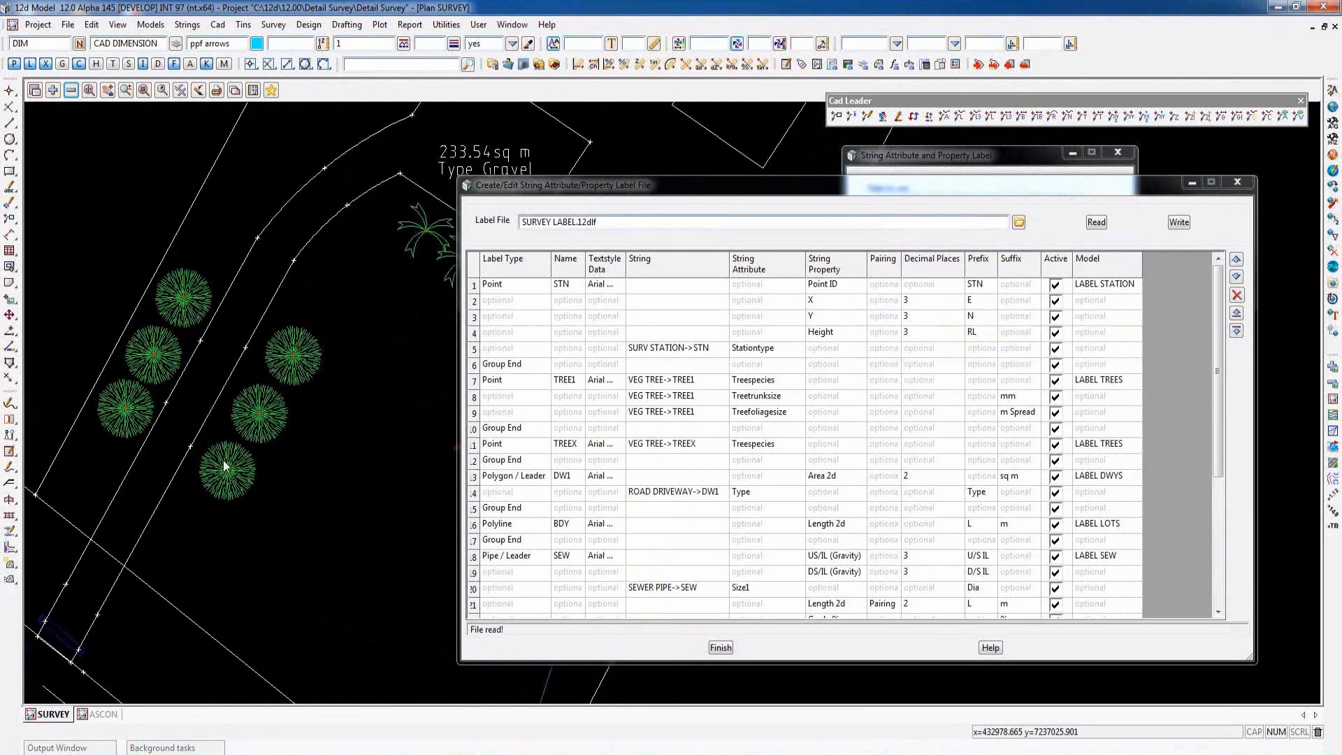
{"action": "scroll", "coordinate": [225, 467], "scroll_direction": "down", "scroll_amount": 4}
{"action": "scroll", "coordinate": [345, 402], "scroll_direction": "up", "scroll_amount": 5}
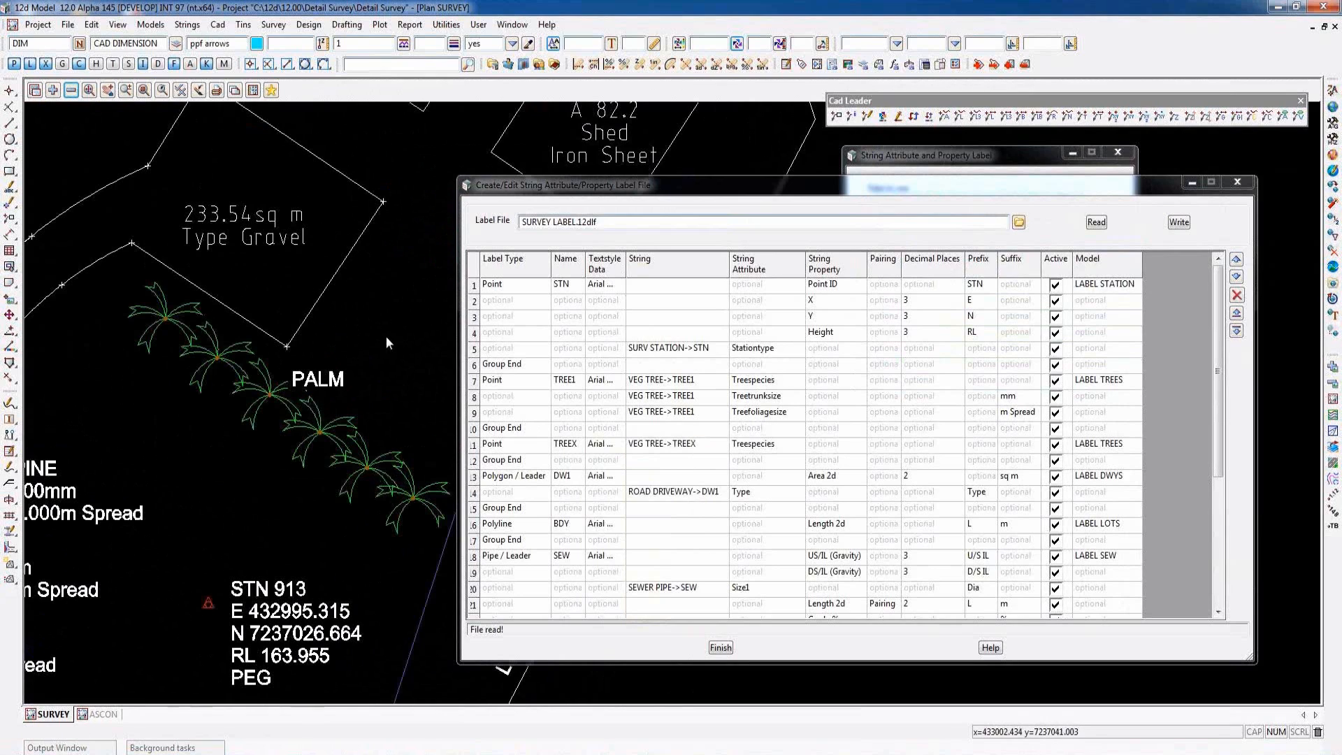
{"action": "scroll", "coordinate": [254, 490], "scroll_direction": "down", "scroll_amount": 1}
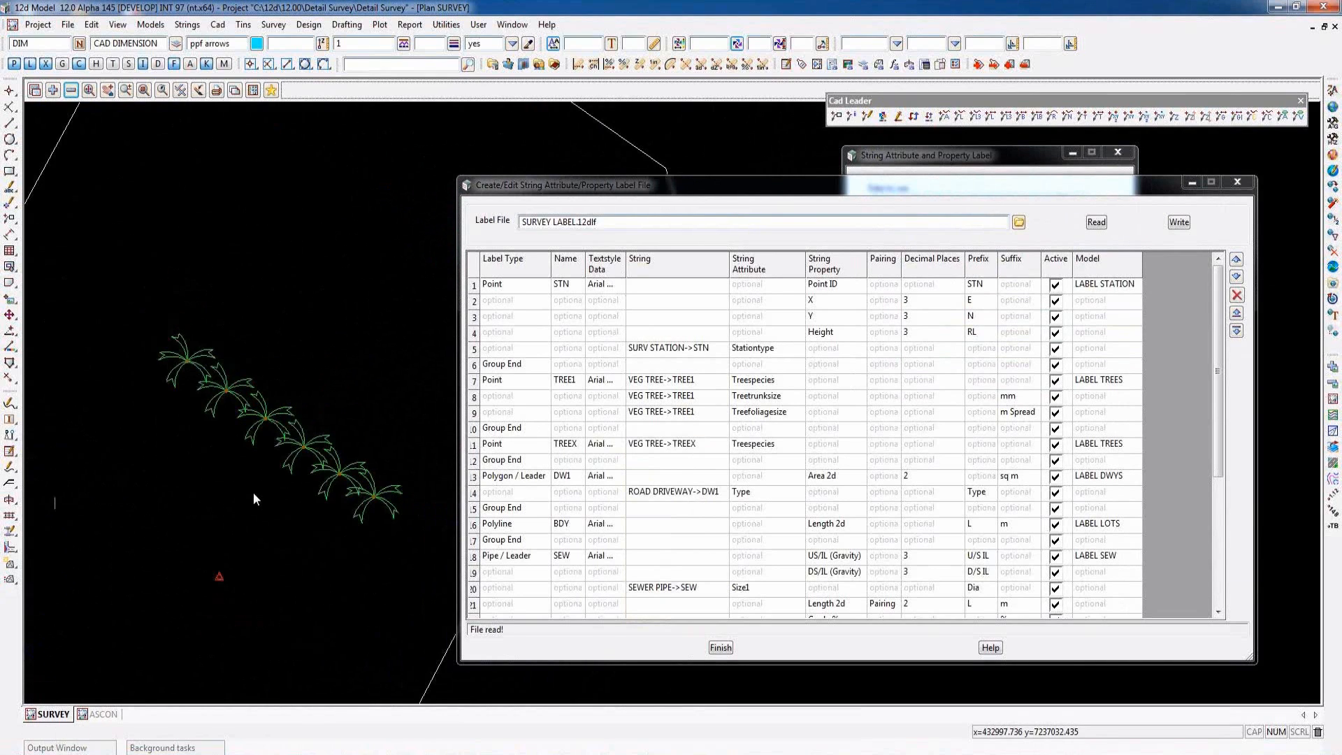
{"action": "scroll", "coordinate": [254, 492], "scroll_direction": "down", "scroll_amount": 1}
{"action": "scroll", "coordinate": [347, 388], "scroll_direction": "up", "scroll_amount": 1}
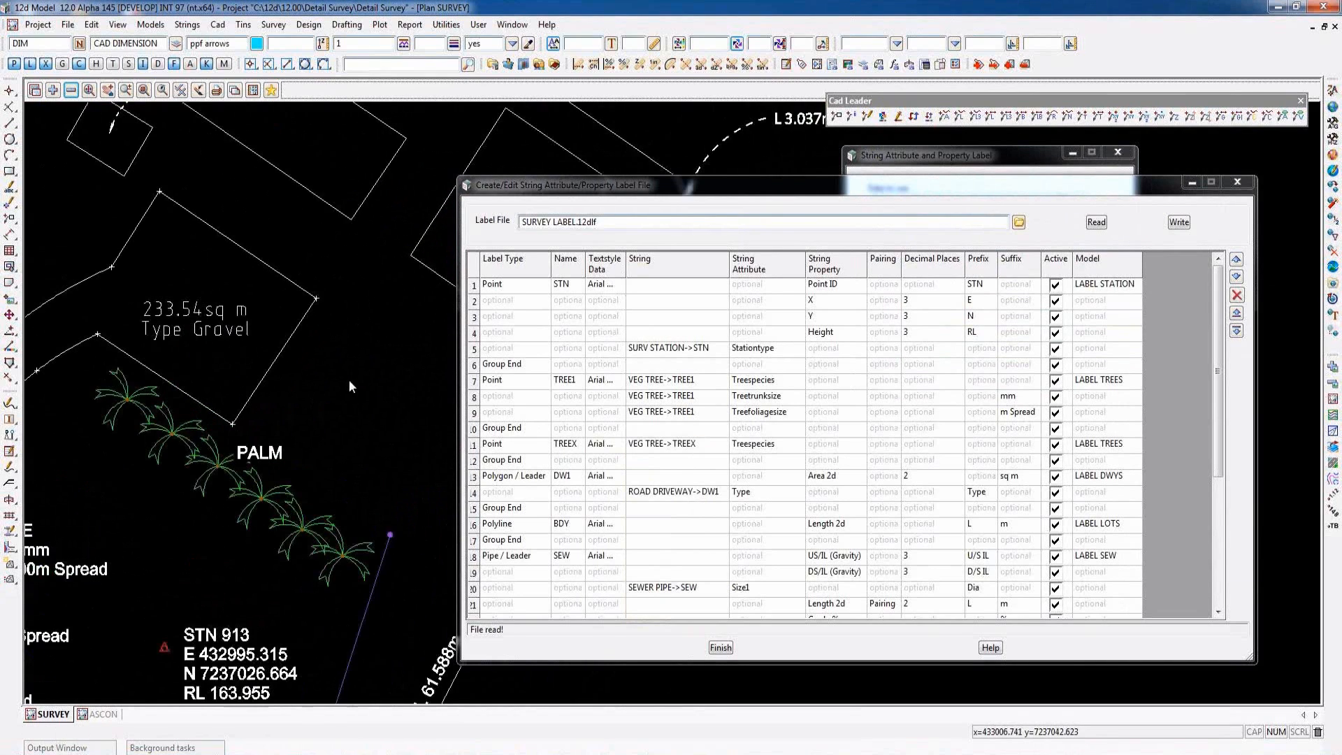
{"action": "scroll", "coordinate": [350, 379], "scroll_direction": "up", "scroll_amount": 1}
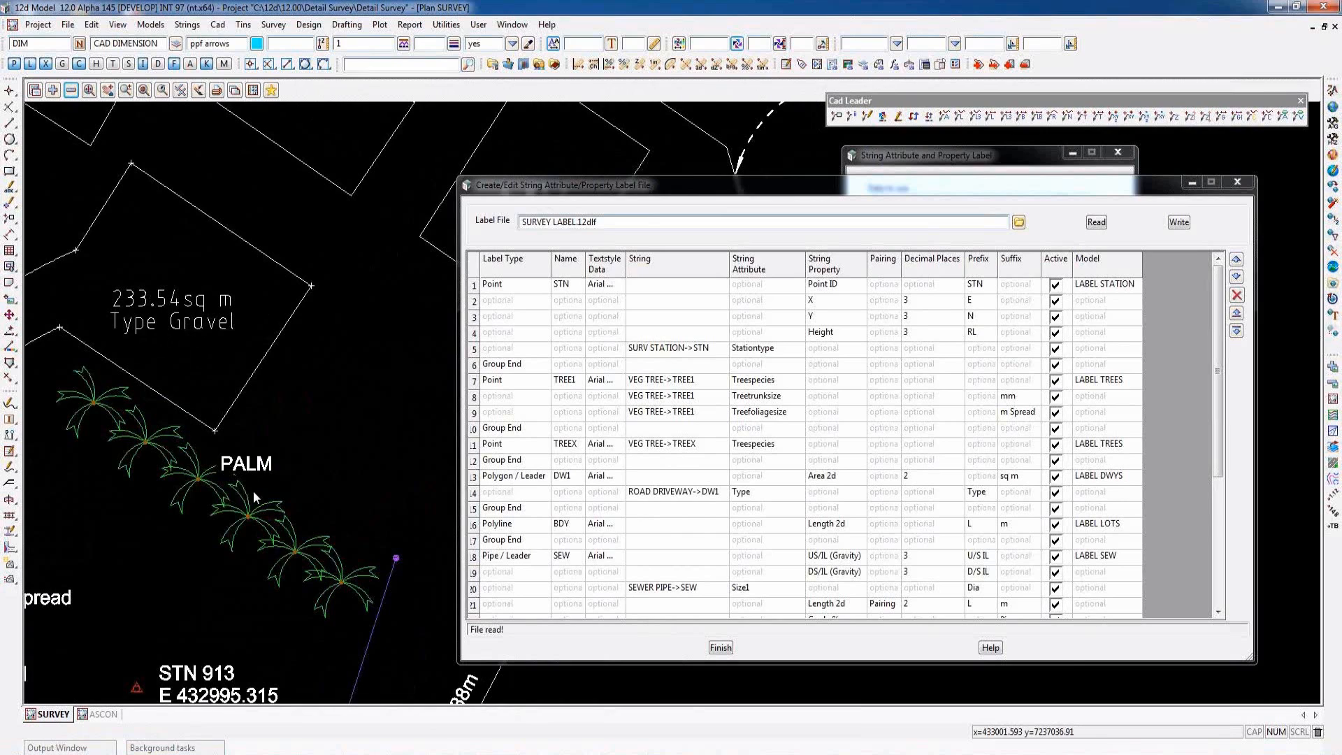
{"action": "scroll", "coordinate": [253, 491], "scroll_direction": "down", "scroll_amount": 4}
{"action": "scroll", "coordinate": [294, 290], "scroll_direction": "up", "scroll_amount": 5}
- Examine the sewer pipe and manhole labels against the SEW and SMH rows of the label file
{"action": "scroll", "coordinate": [294, 290], "scroll_direction": "down", "scroll_amount": 4}
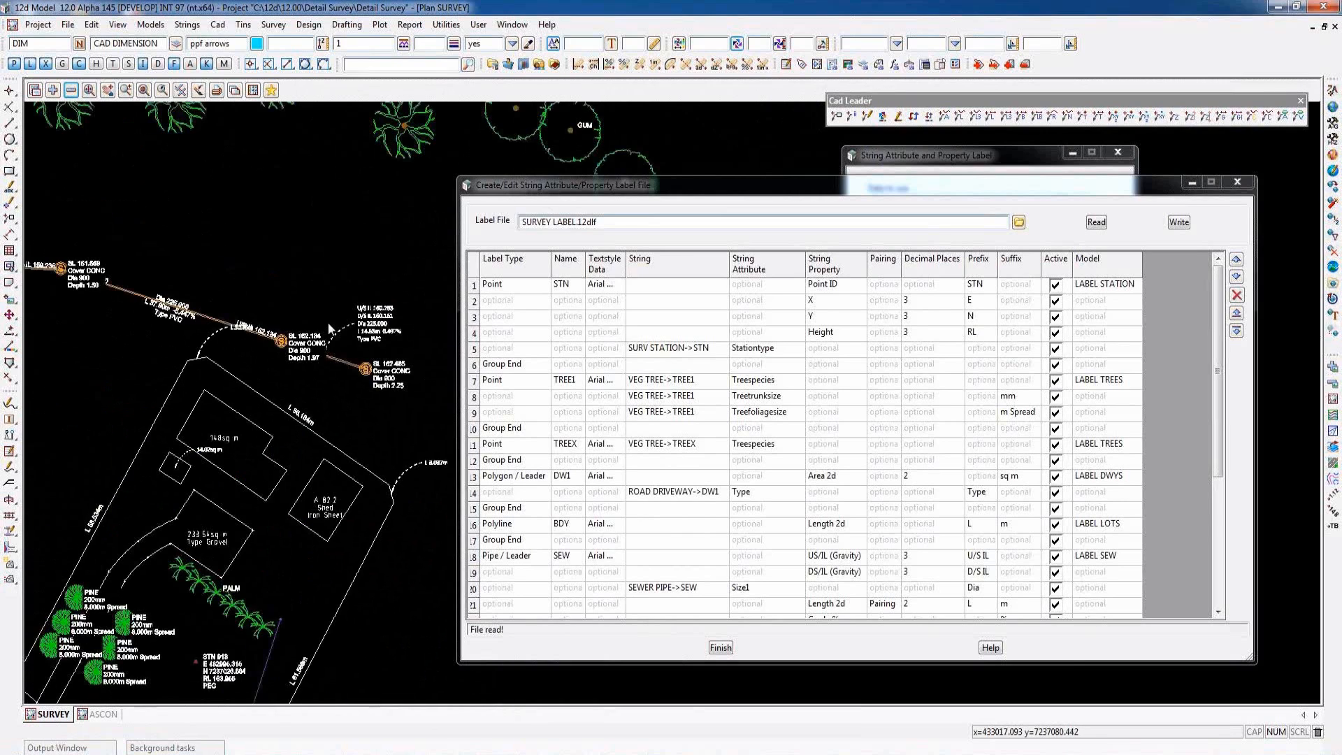
{"action": "scroll", "coordinate": [329, 322], "scroll_direction": "up", "scroll_amount": 5}
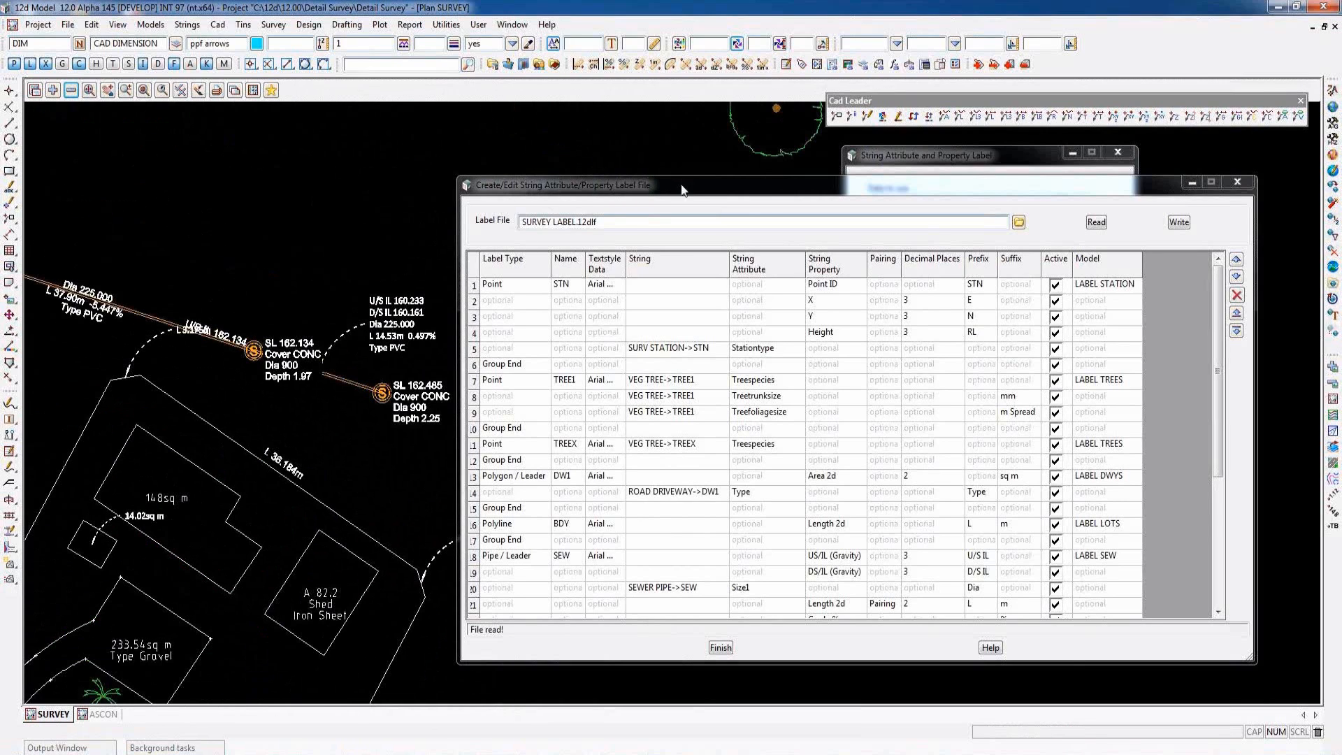
{"action": "left_click_drag", "start_coordinate": [720, 184], "coordinate": [802, 154]}
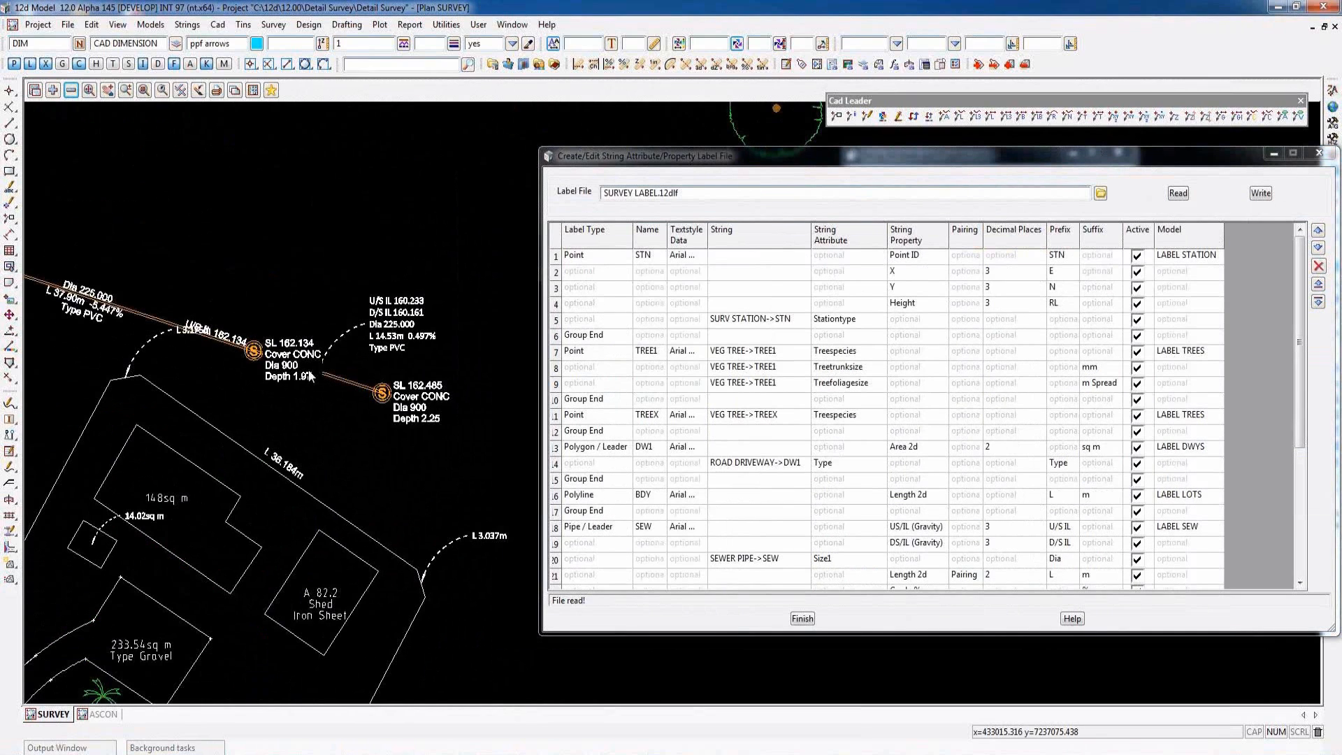
{"action": "scroll", "coordinate": [310, 376], "scroll_direction": "up", "scroll_amount": 1}
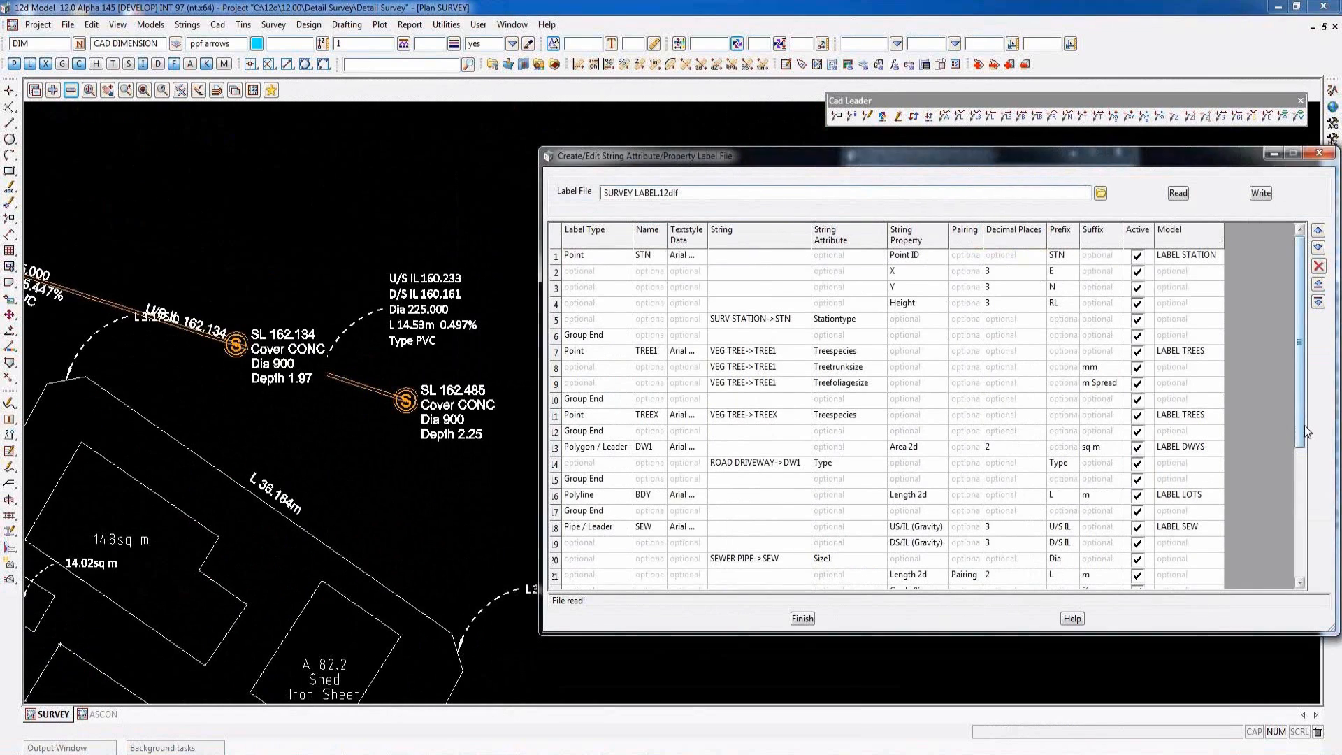
{"action": "left_click_drag", "start_coordinate": [1304, 432], "coordinate": [1307, 489]}
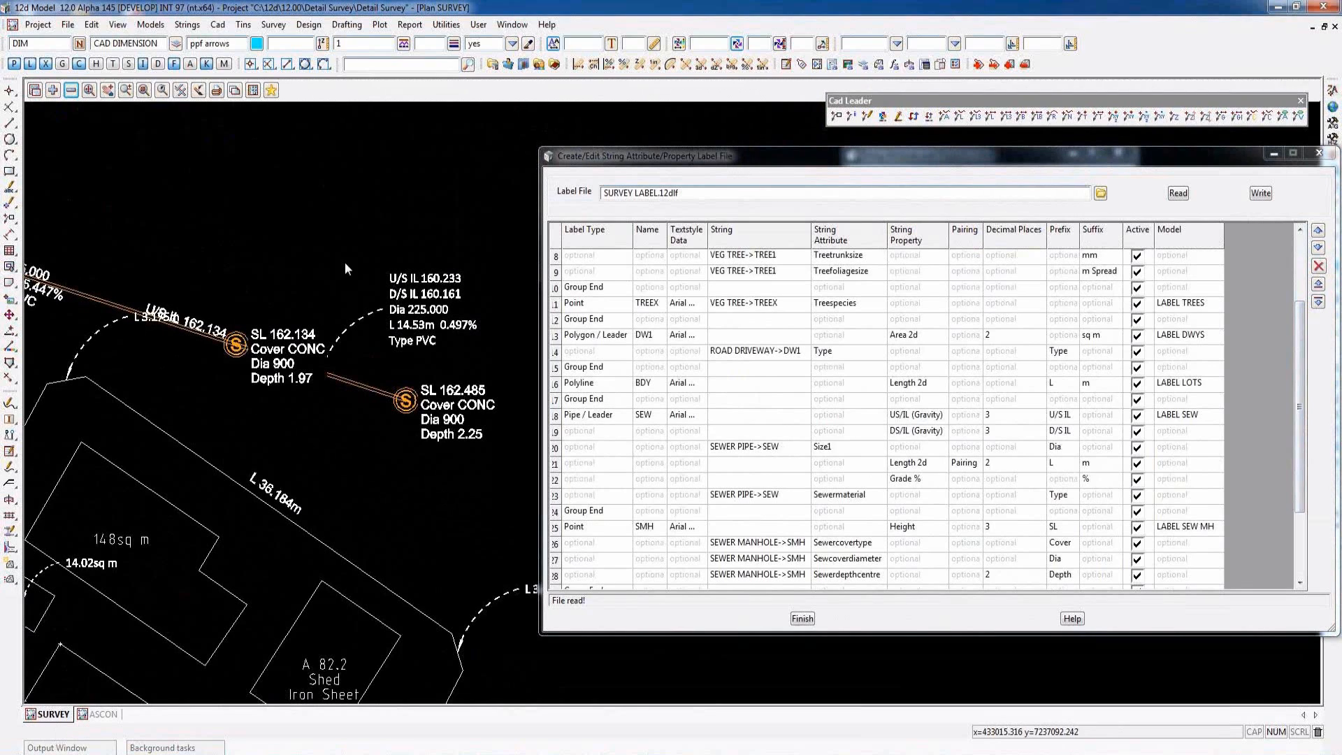
{"action": "scroll", "coordinate": [345, 262], "scroll_direction": "down", "scroll_amount": 4}
{"action": "scroll", "coordinate": [123, 262], "scroll_direction": "up", "scroll_amount": 4}
{"action": "scroll", "coordinate": [153, 294], "scroll_direction": "up", "scroll_amount": 2}
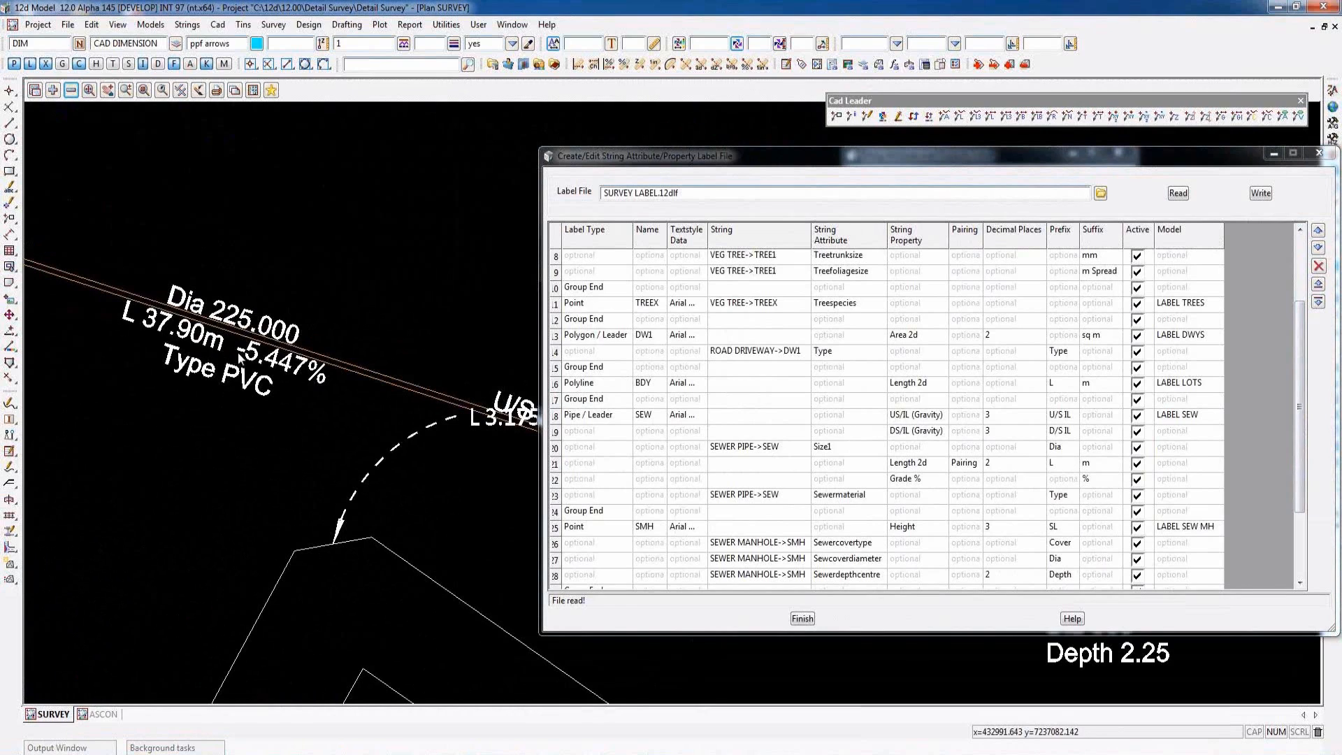
{"action": "scroll", "coordinate": [160, 316], "scroll_direction": "down", "scroll_amount": 2}
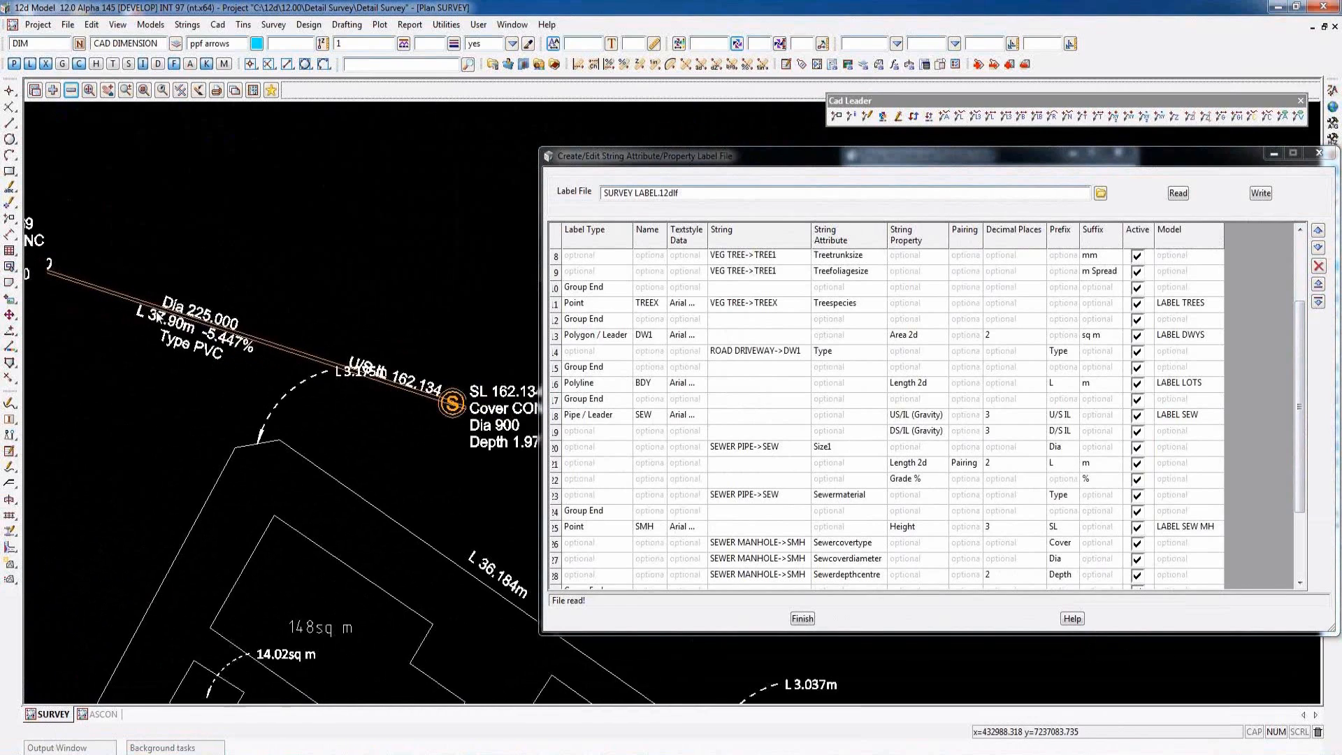
{"action": "scroll", "coordinate": [157, 310], "scroll_direction": "down", "scroll_amount": 3}
{"action": "scroll", "coordinate": [307, 309], "scroll_direction": "up", "scroll_amount": 2}
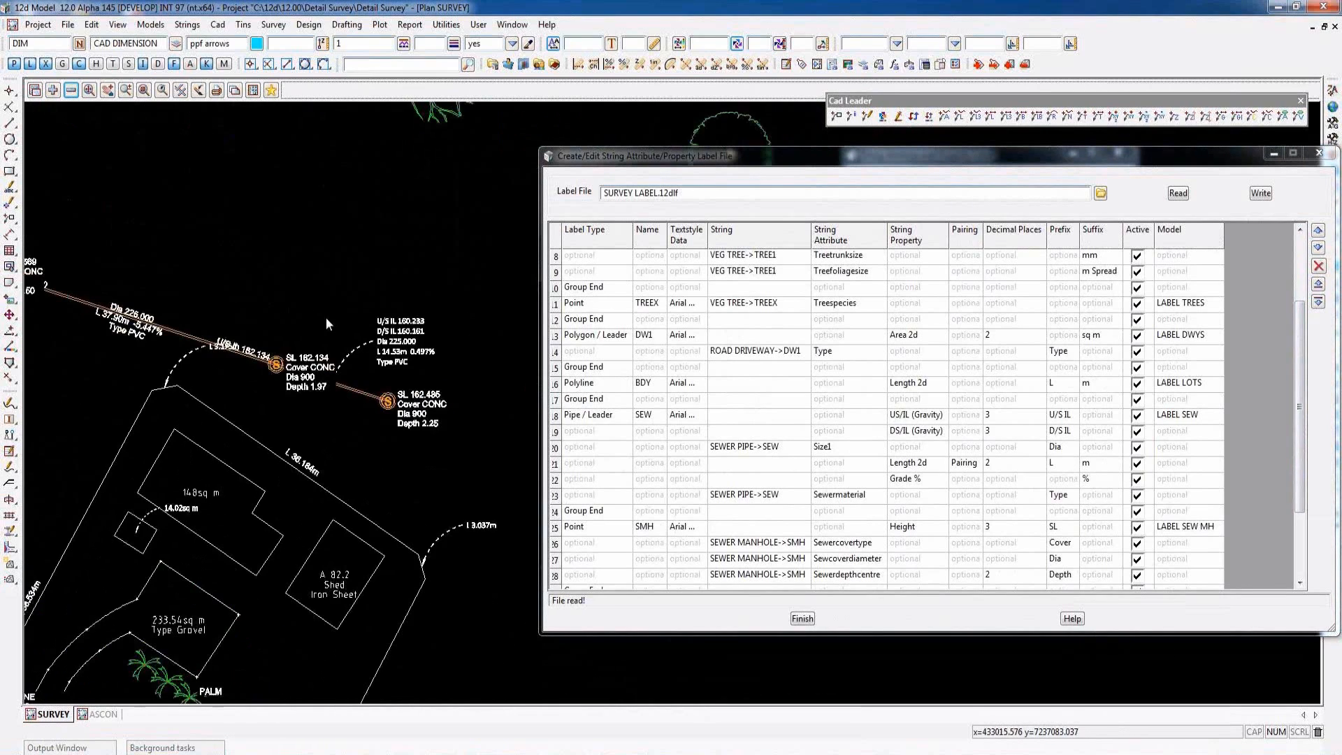
{"action": "scroll", "coordinate": [426, 372], "scroll_direction": "up", "scroll_amount": 1}
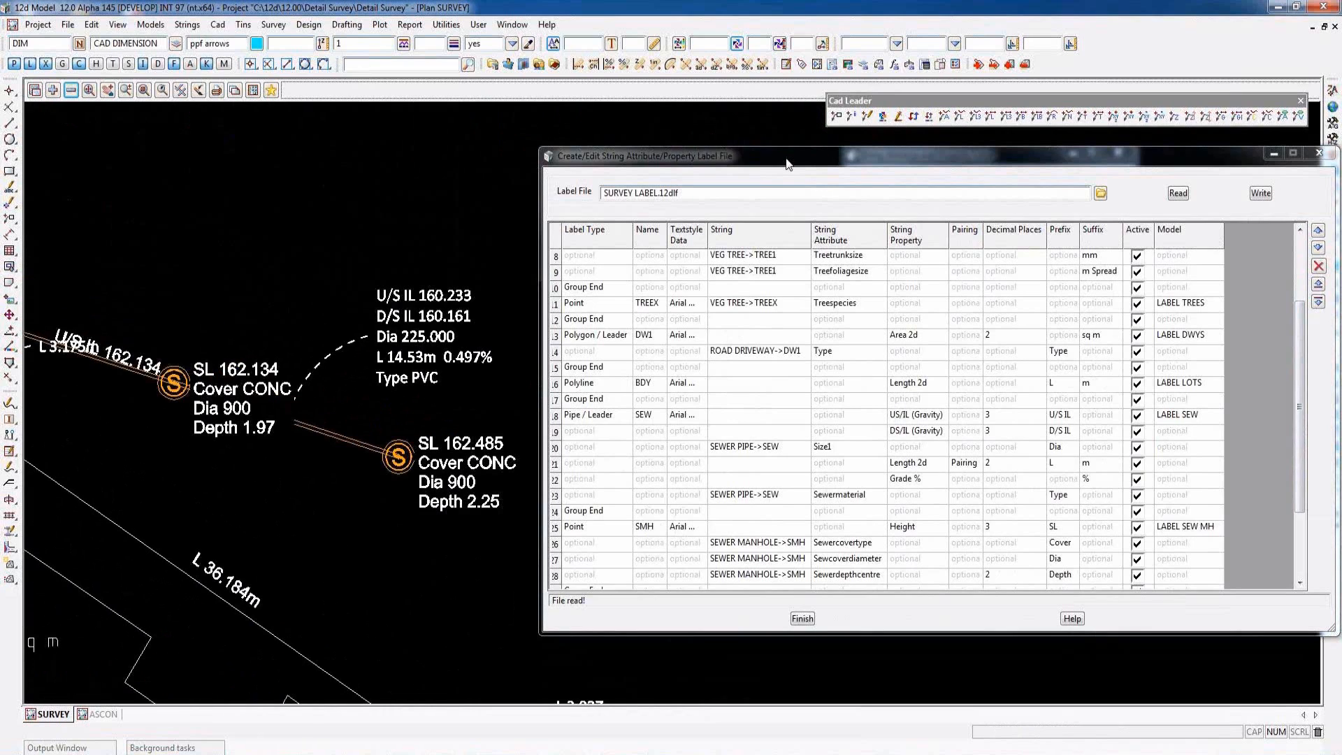
- Set the maximum pipe length with leader to 12 m and update the labels in the SURVEY view
{"action": "left_click_drag", "start_coordinate": [789, 169], "coordinate": [793, 271]}
{"action": "left_click", "coordinate": [893, 262]}
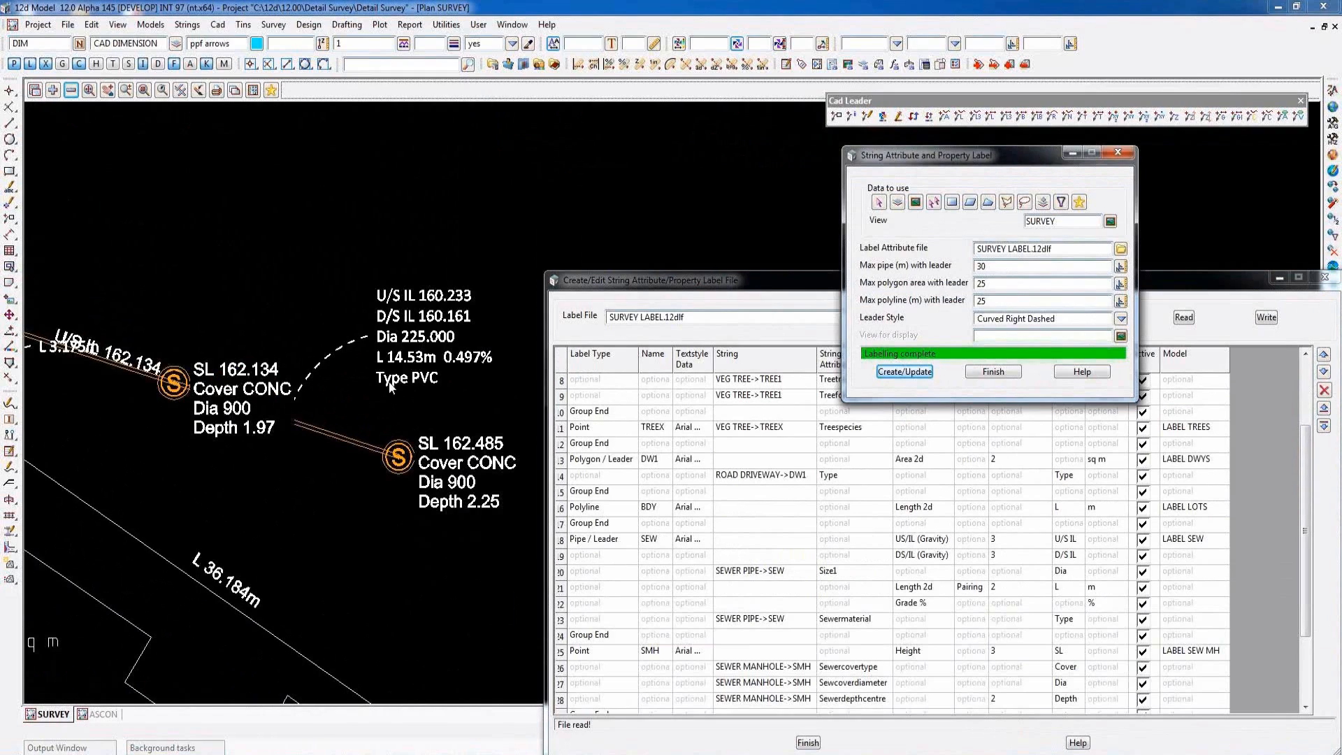
{"action": "double_click", "coordinate": [982, 265]}
{"action": "type", "text": "12"}
{"action": "left_click", "coordinate": [909, 371]}
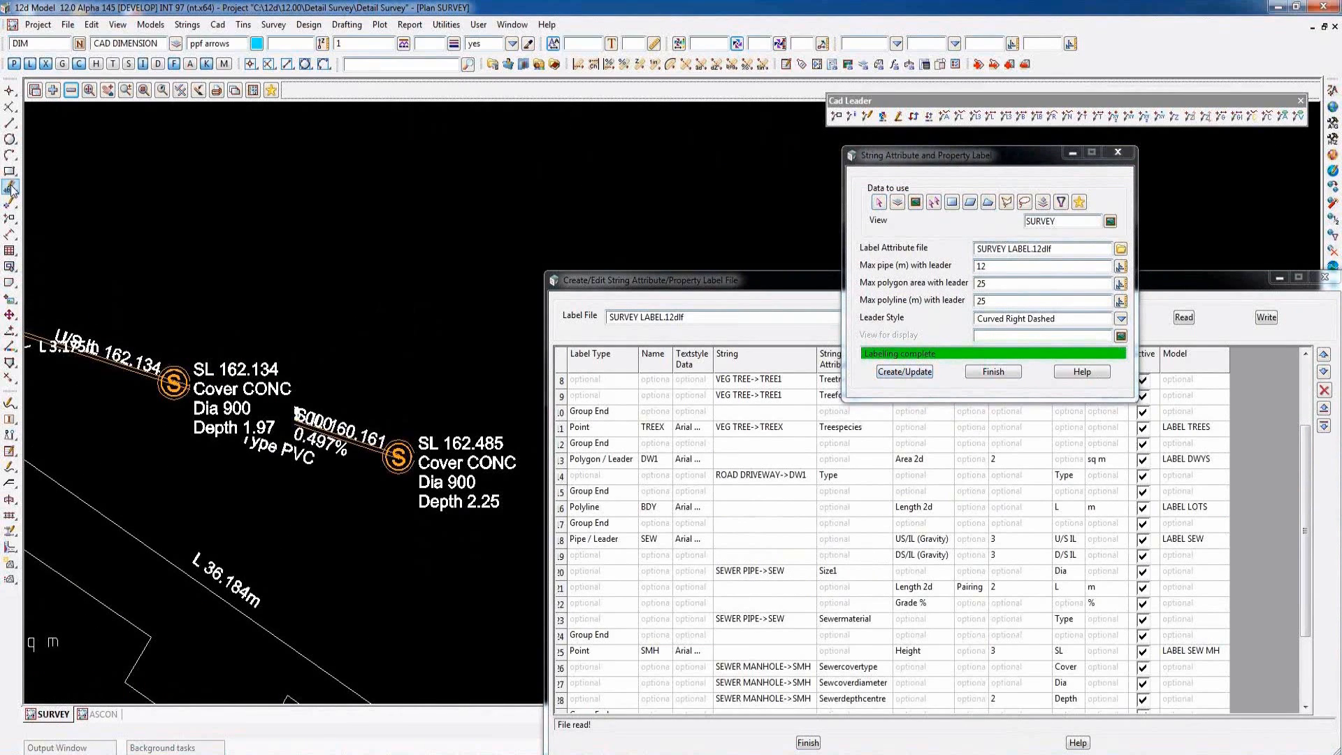
{"action": "left_click", "coordinate": [44, 190]}
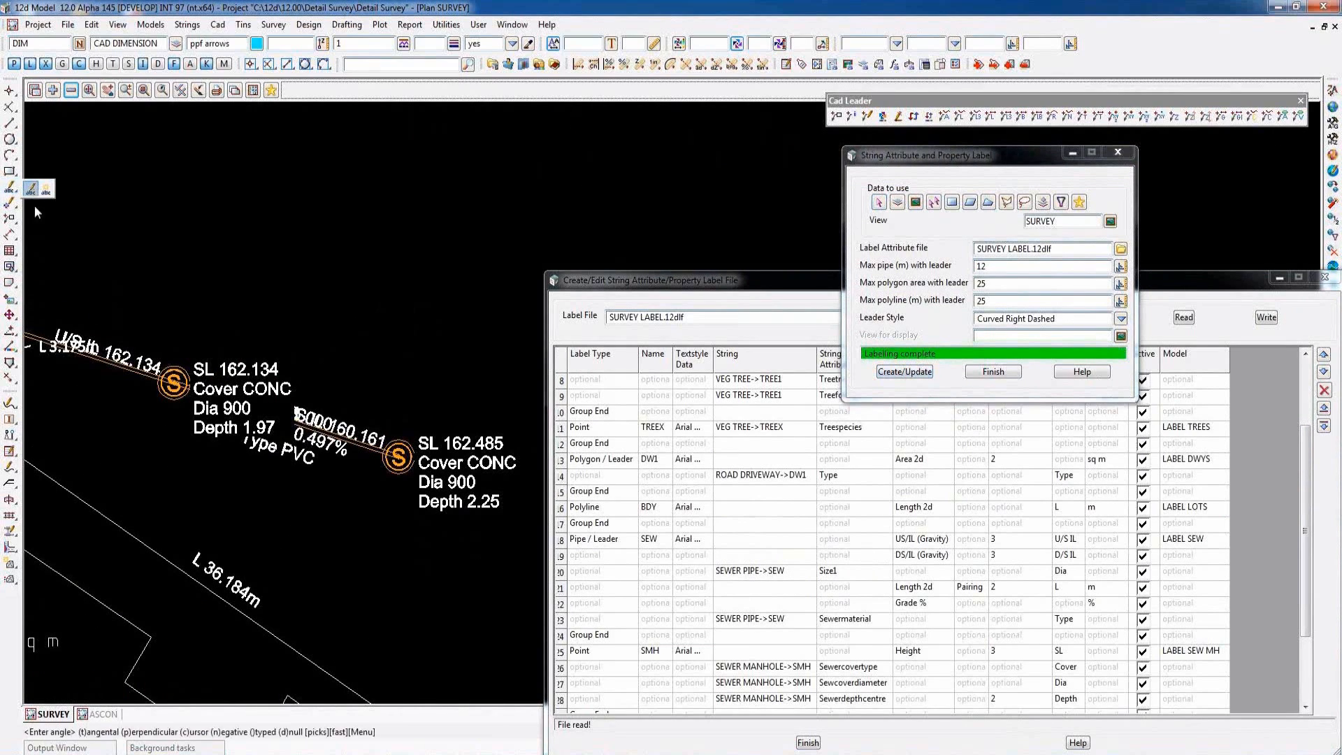
{"action": "middle_click", "coordinate": [197, 381]}
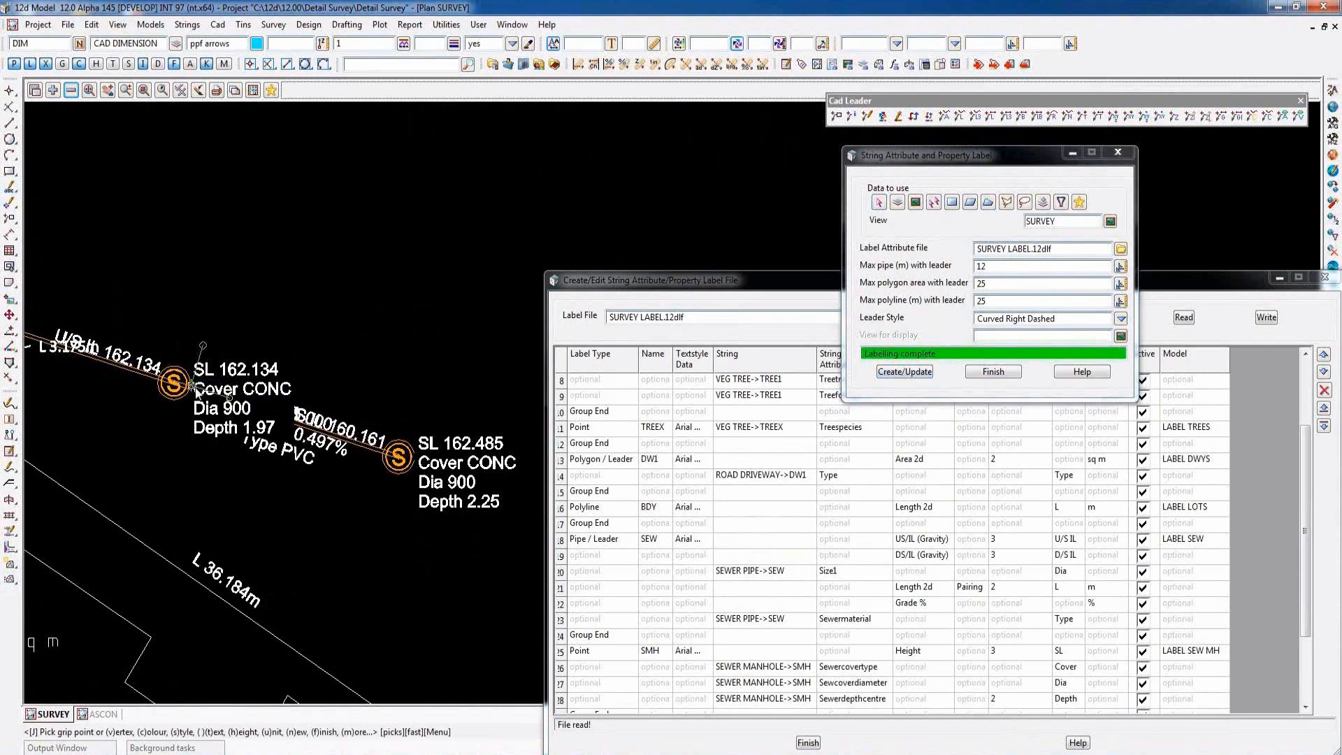
{"action": "middle_click", "coordinate": [195, 390]}
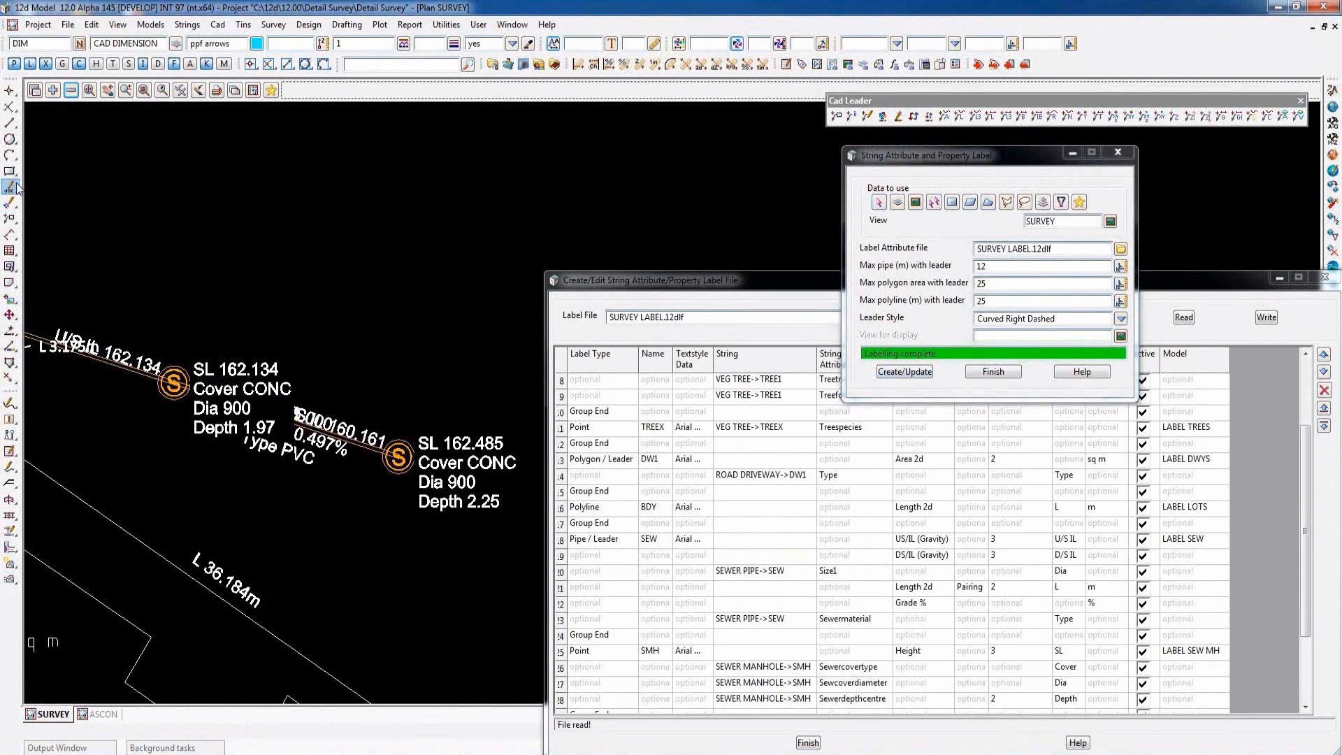
- Move the text label block of the middle sewer manhole (SL 162.134) up, clear of the pipe label
{"action": "left_click", "coordinate": [30, 192]}
{"action": "middle_click", "coordinate": [203, 386]}
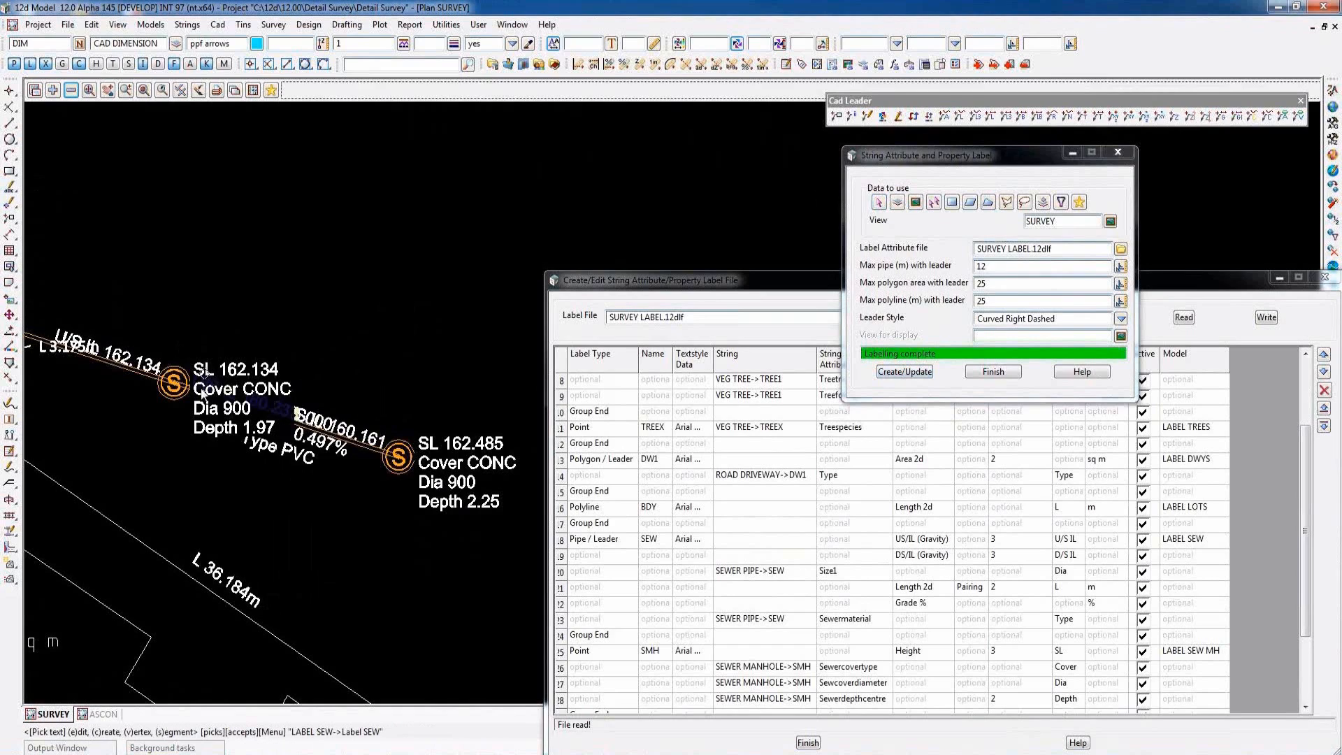
{"action": "left_click", "coordinate": [202, 389]}
{"action": "middle_click", "coordinate": [202, 388]}
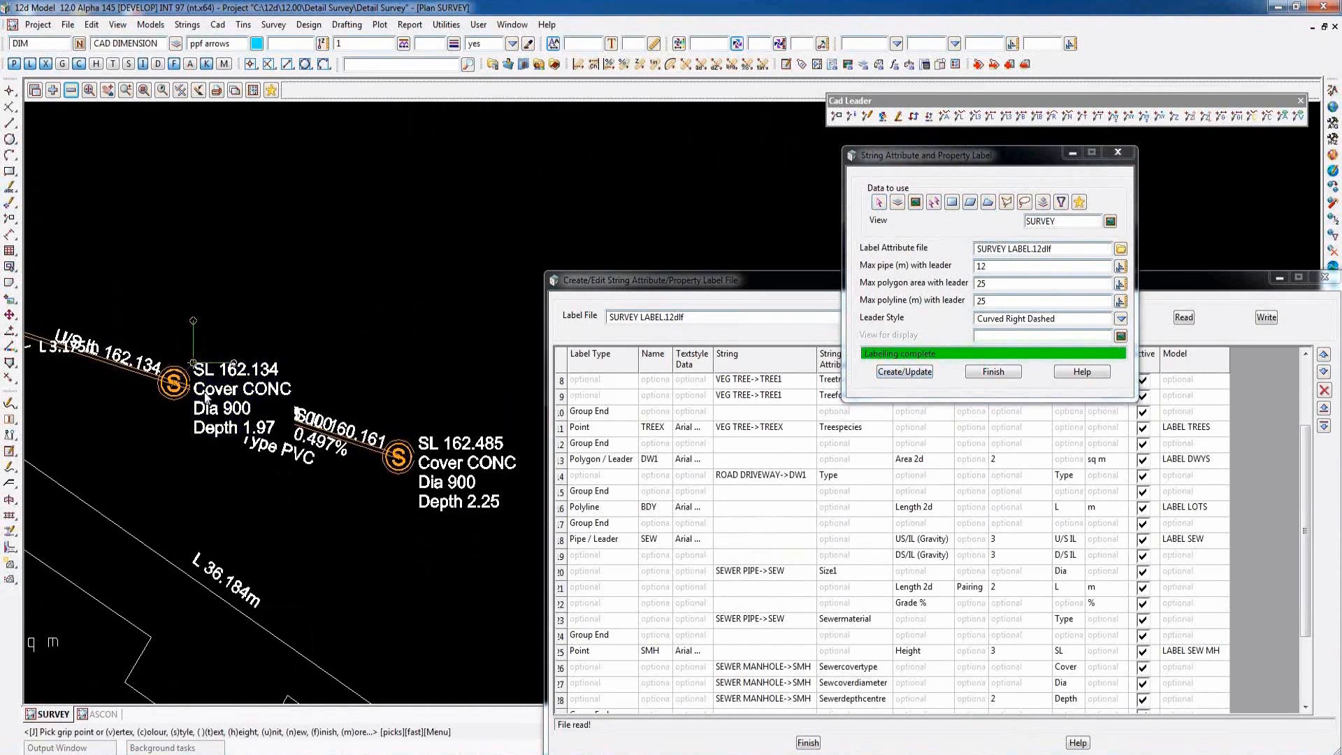
{"action": "left_click", "coordinate": [193, 363]}
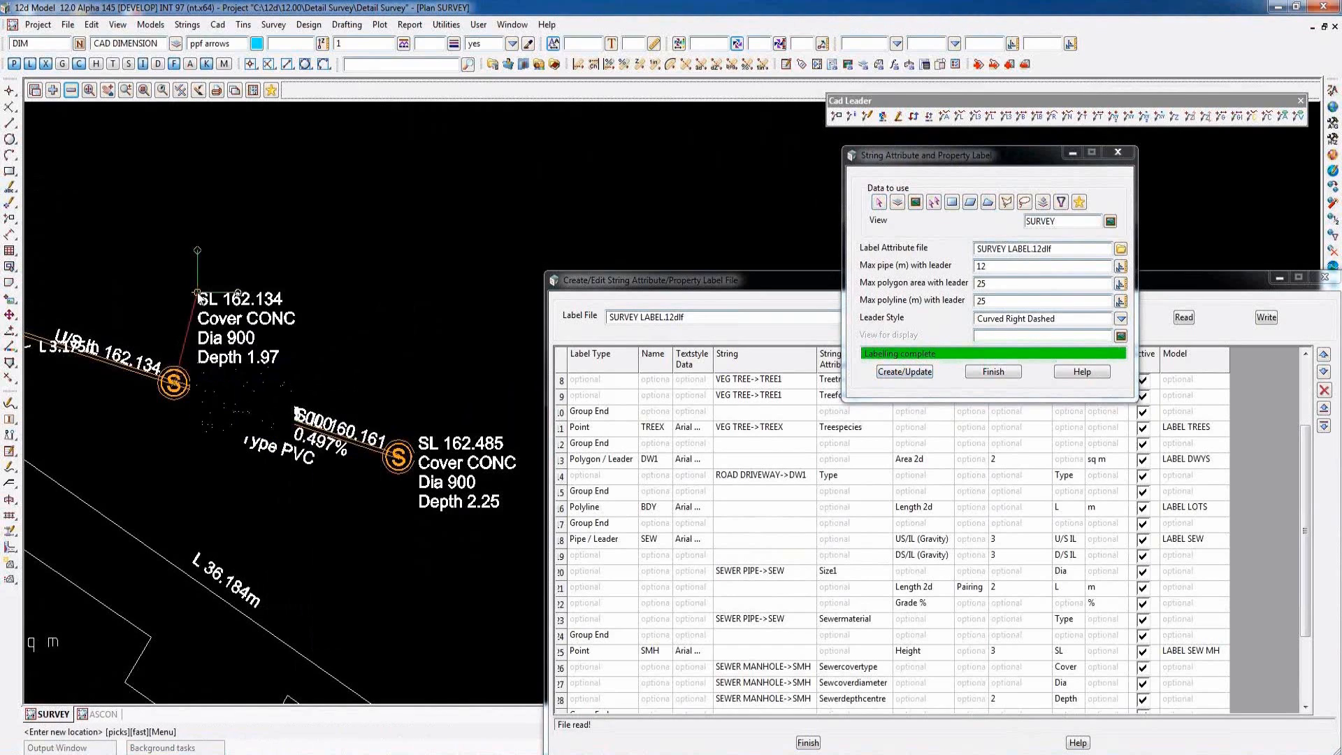
{"action": "left_click", "coordinate": [208, 285]}
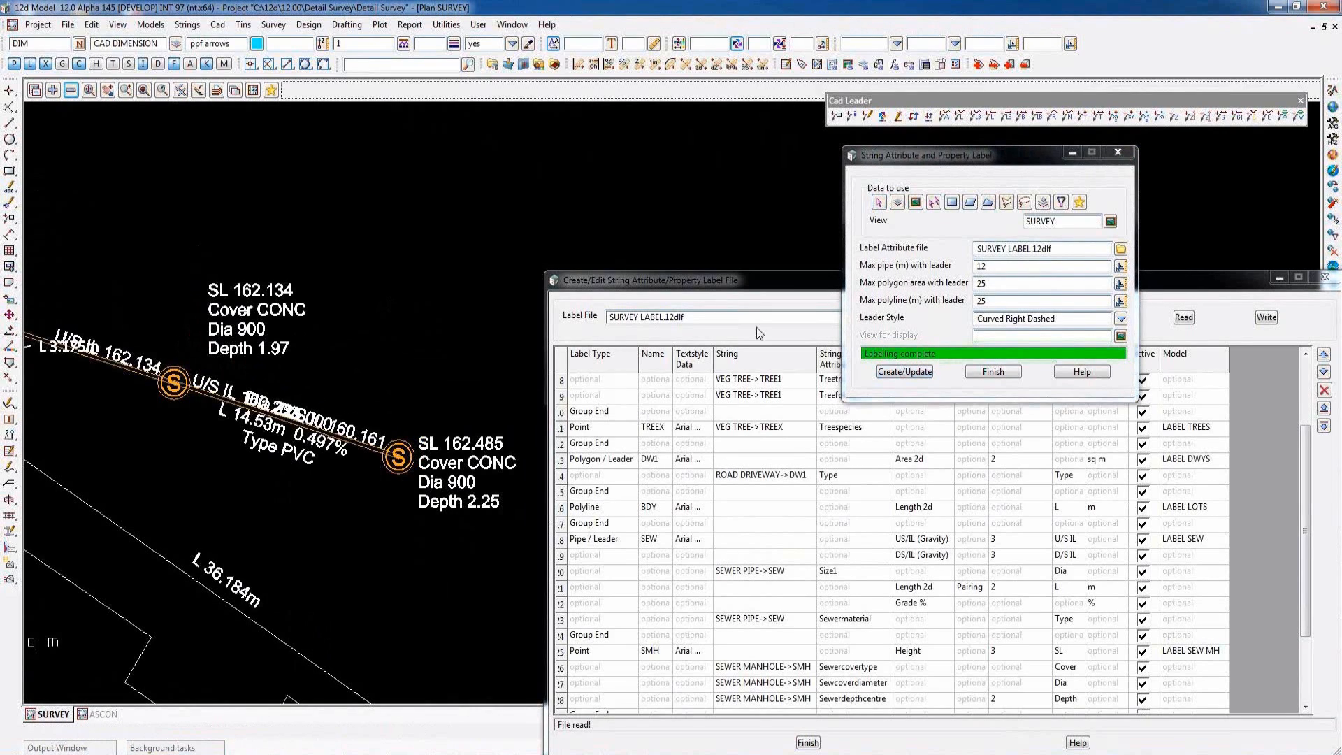
- Set the maximum pipe length with leader to 30 m and update the labels in the SURVEY view
{"action": "left_click", "coordinate": [990, 268]}
{"action": "key", "text": "BackSpace"}
{"action": "key", "text": "BackSpace"}
{"action": "type", "text": "30"}
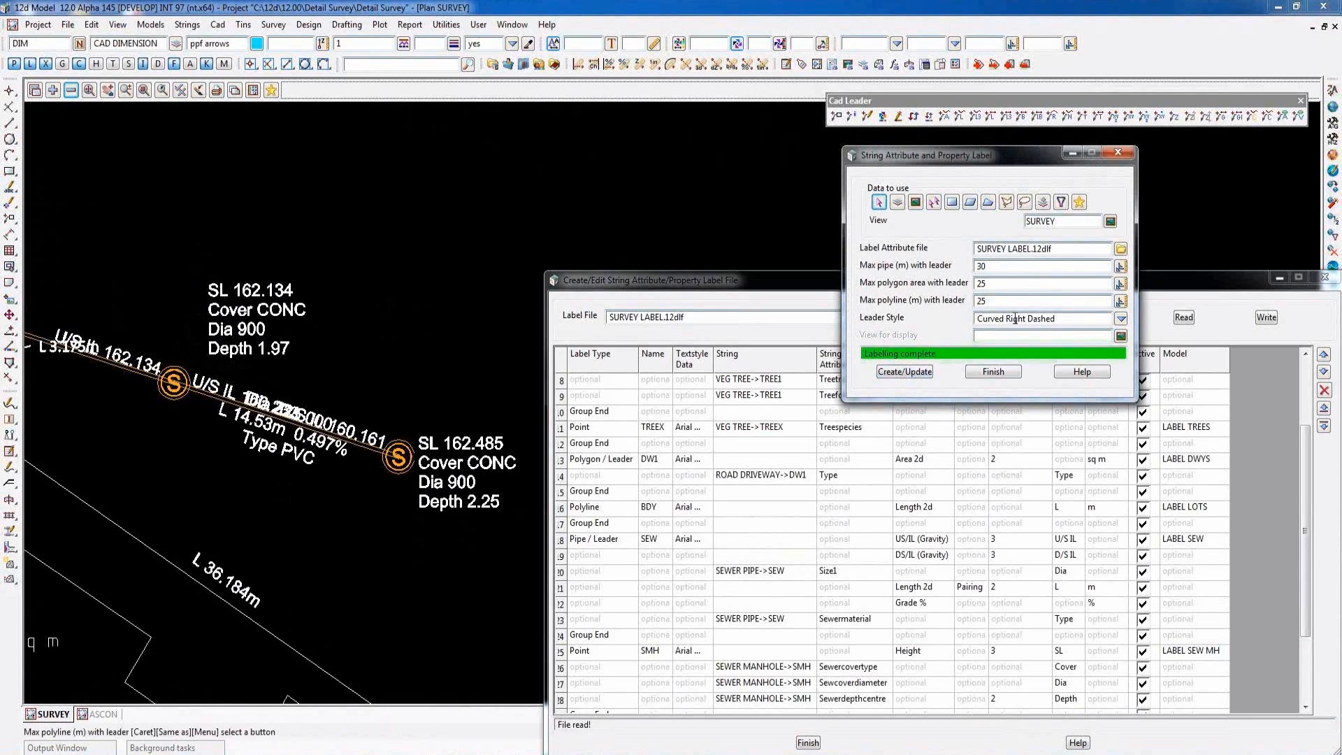
{"action": "left_click", "coordinate": [892, 371]}
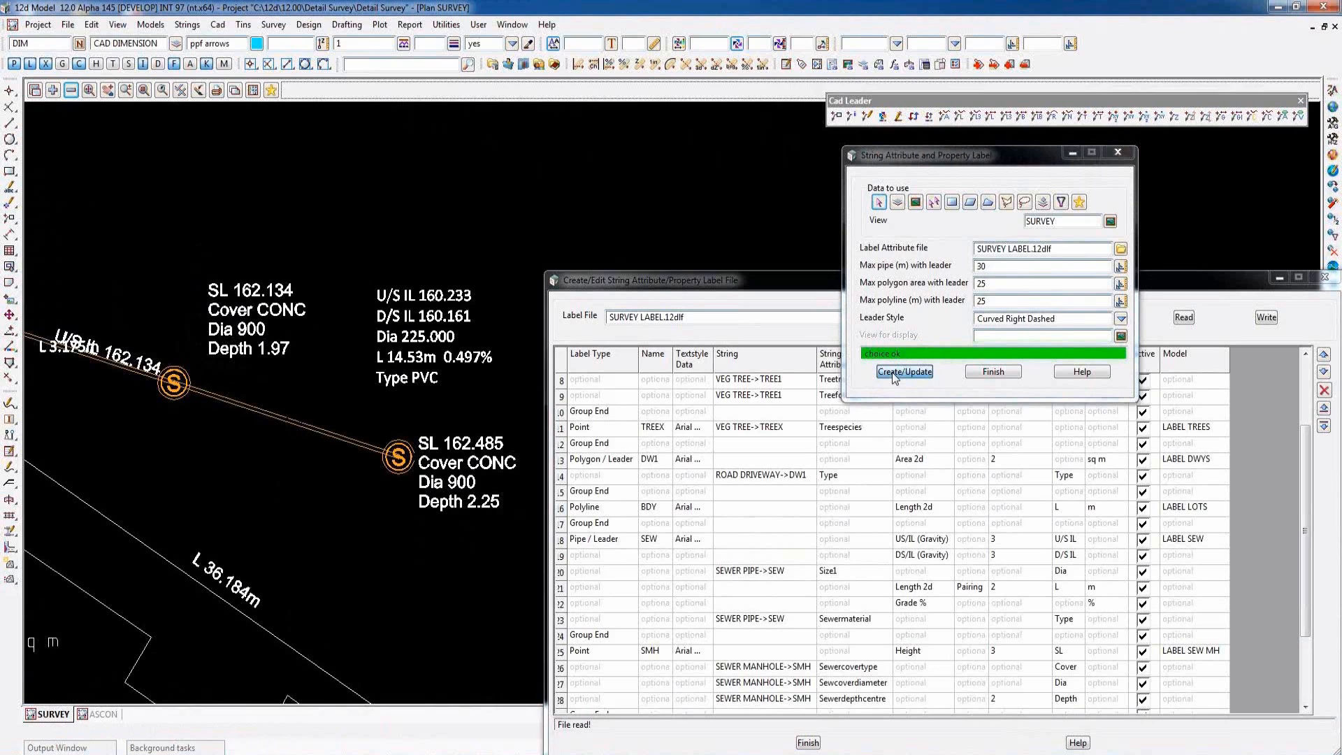
- Move the text end of the lot boundary's L 3.175m leader down, clear of the sewer pipe label
{"action": "scroll", "coordinate": [471, 298], "scroll_direction": "down", "scroll_amount": 4}
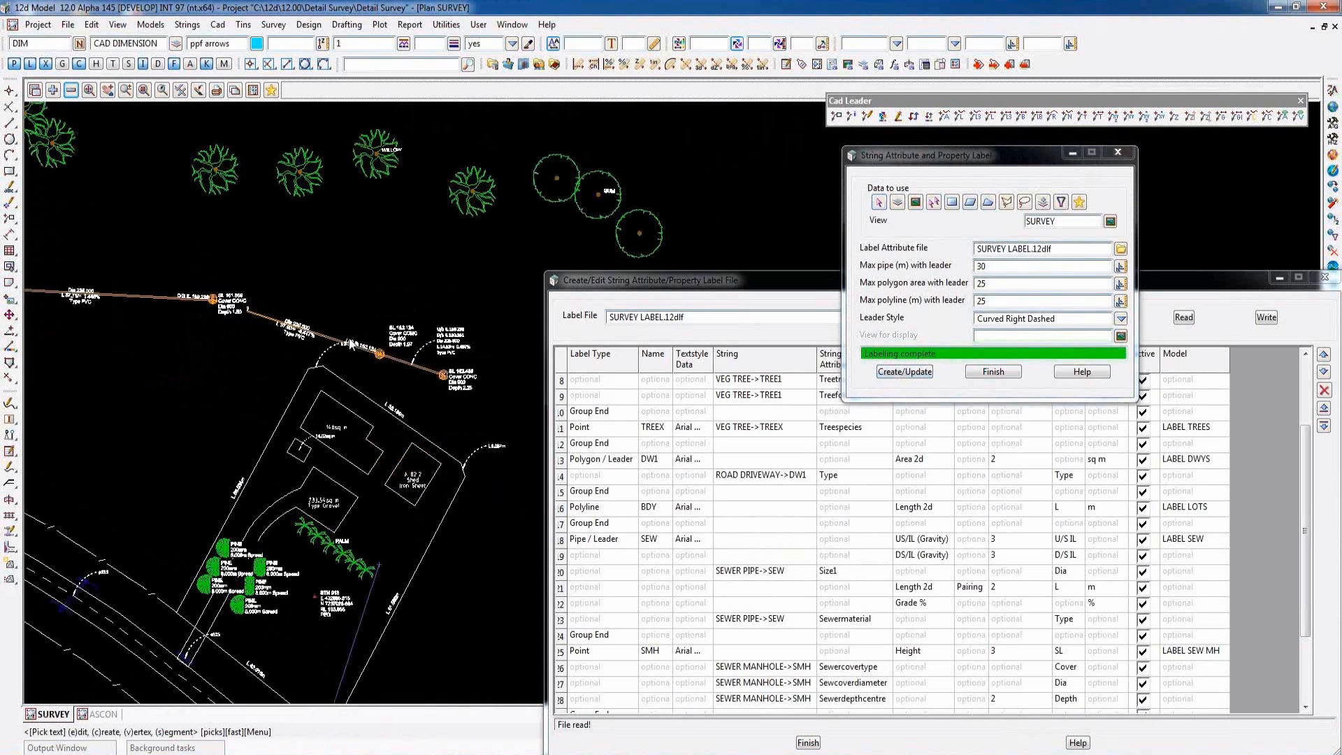
{"action": "scroll", "coordinate": [356, 291], "scroll_direction": "up", "scroll_amount": 4}
{"action": "left_click", "coordinate": [866, 117]}
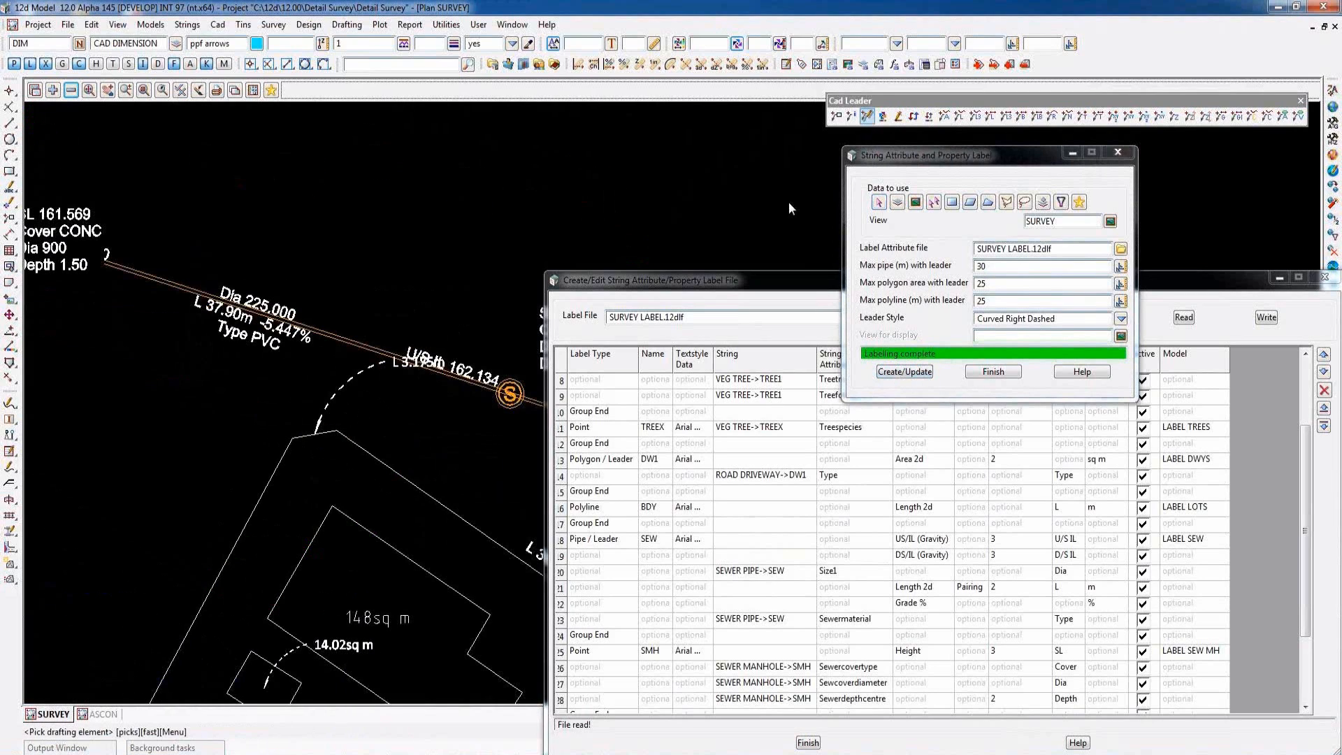
{"action": "left_click", "coordinate": [363, 371]}
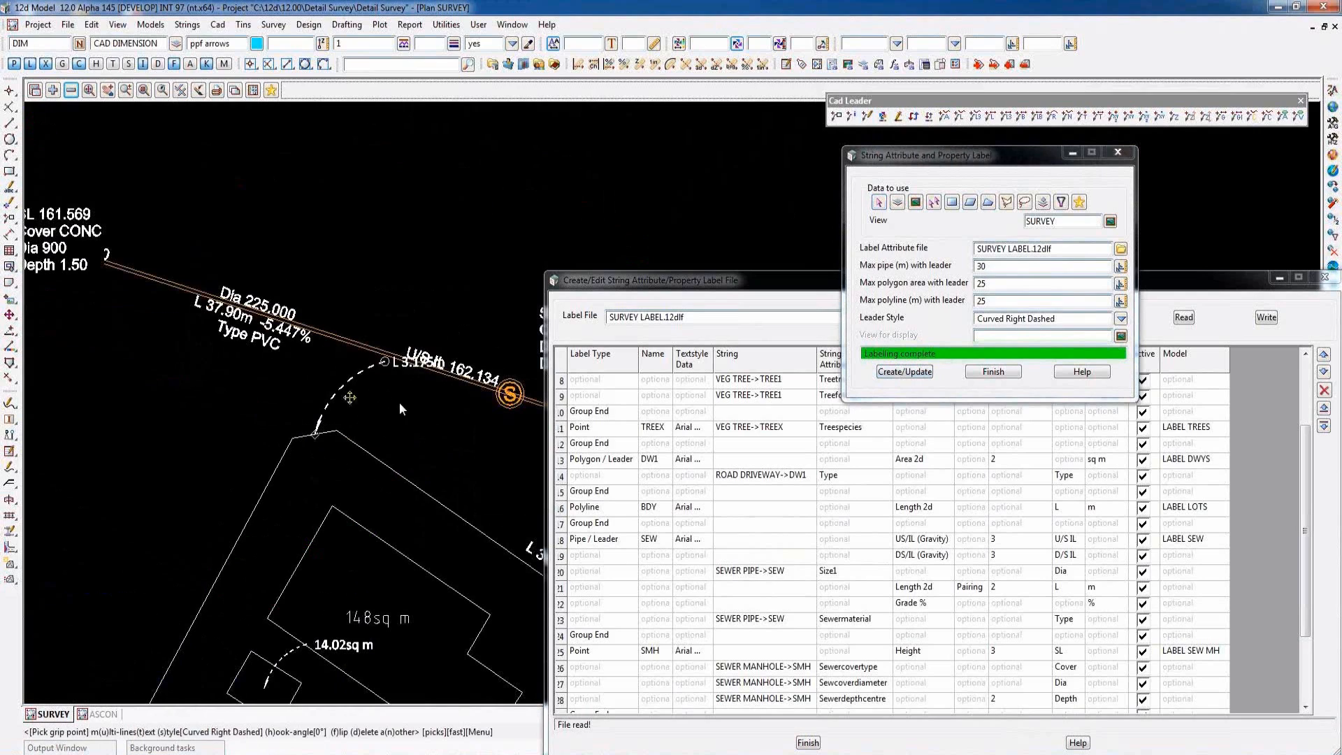
{"action": "left_click", "coordinate": [384, 362]}
{"action": "left_click", "coordinate": [340, 390]}
{"action": "key", "text": "Escape"}
{"action": "key", "text": "Escape"}
{"action": "left_click", "coordinate": [199, 90]}
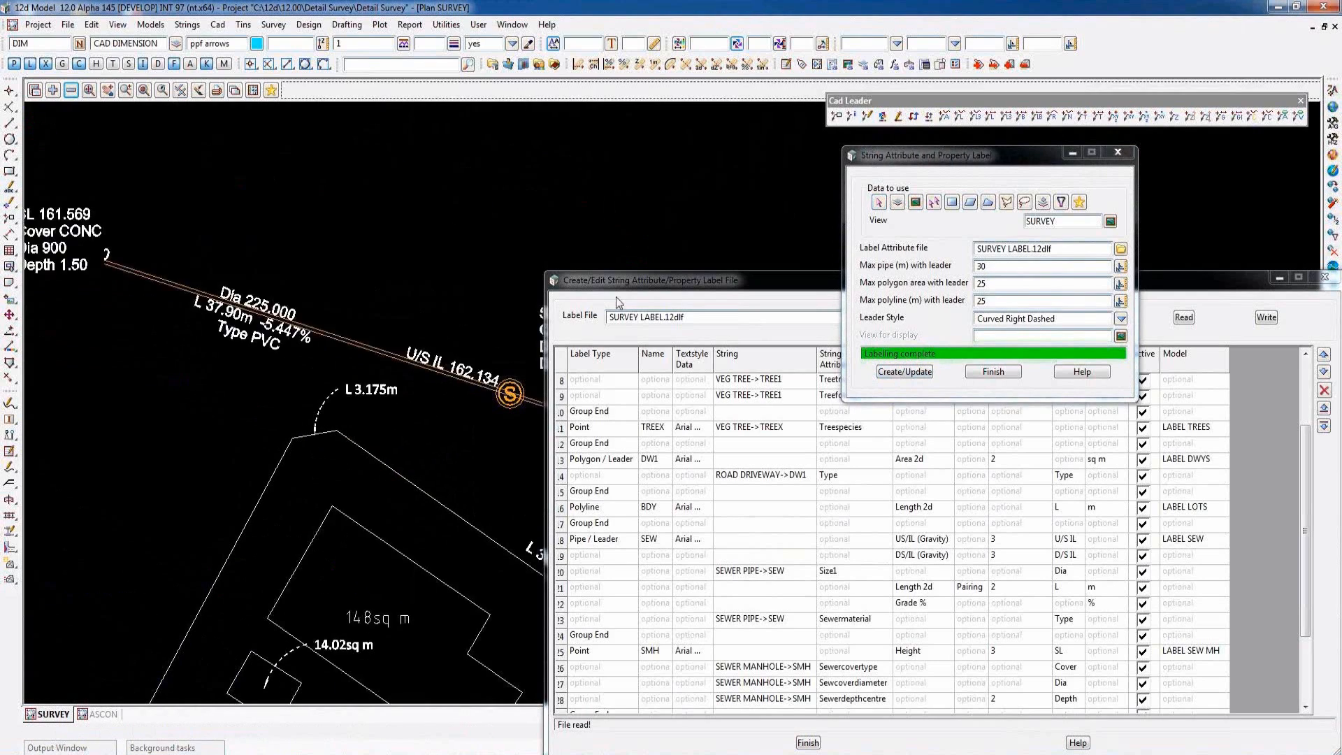
- Update the SURVEY view labels again and check the positions of the moved manhole label and boundary leader
{"action": "left_click", "coordinate": [892, 372]}
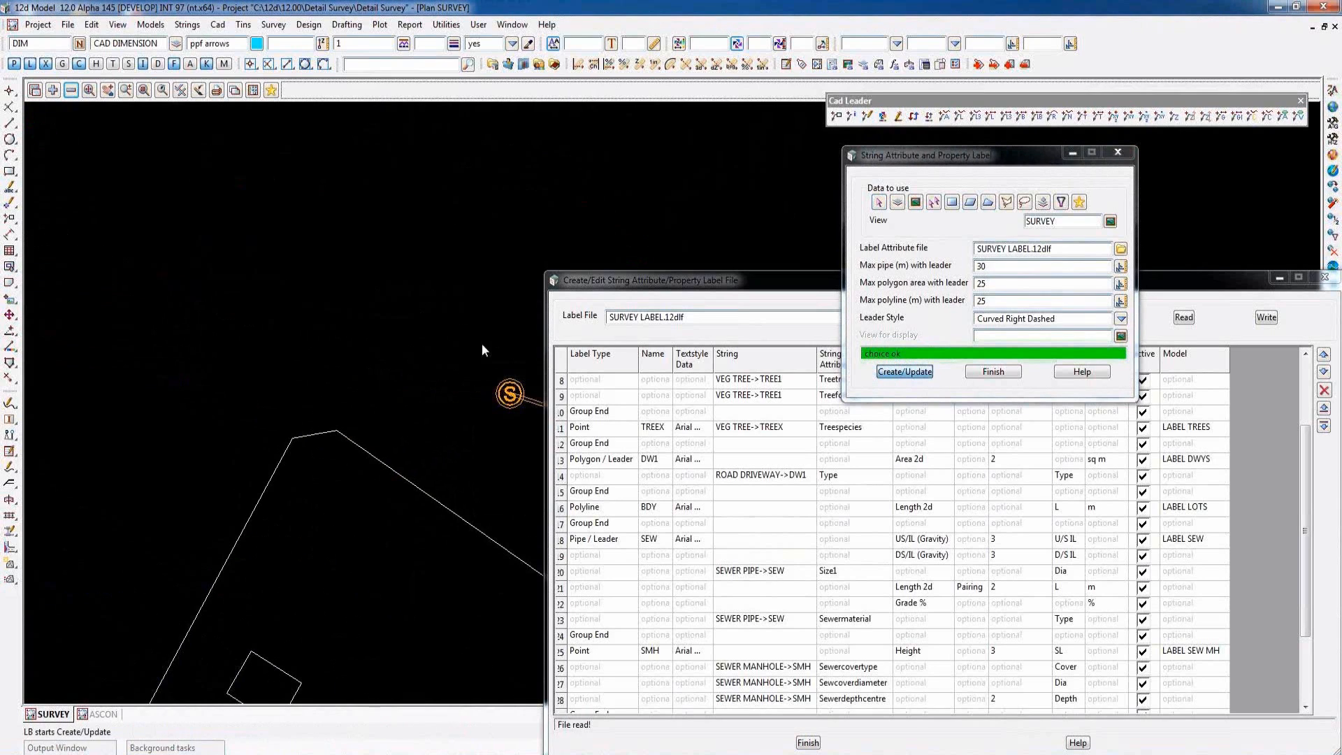
{"action": "scroll", "coordinate": [230, 333], "scroll_direction": "down", "scroll_amount": 2}
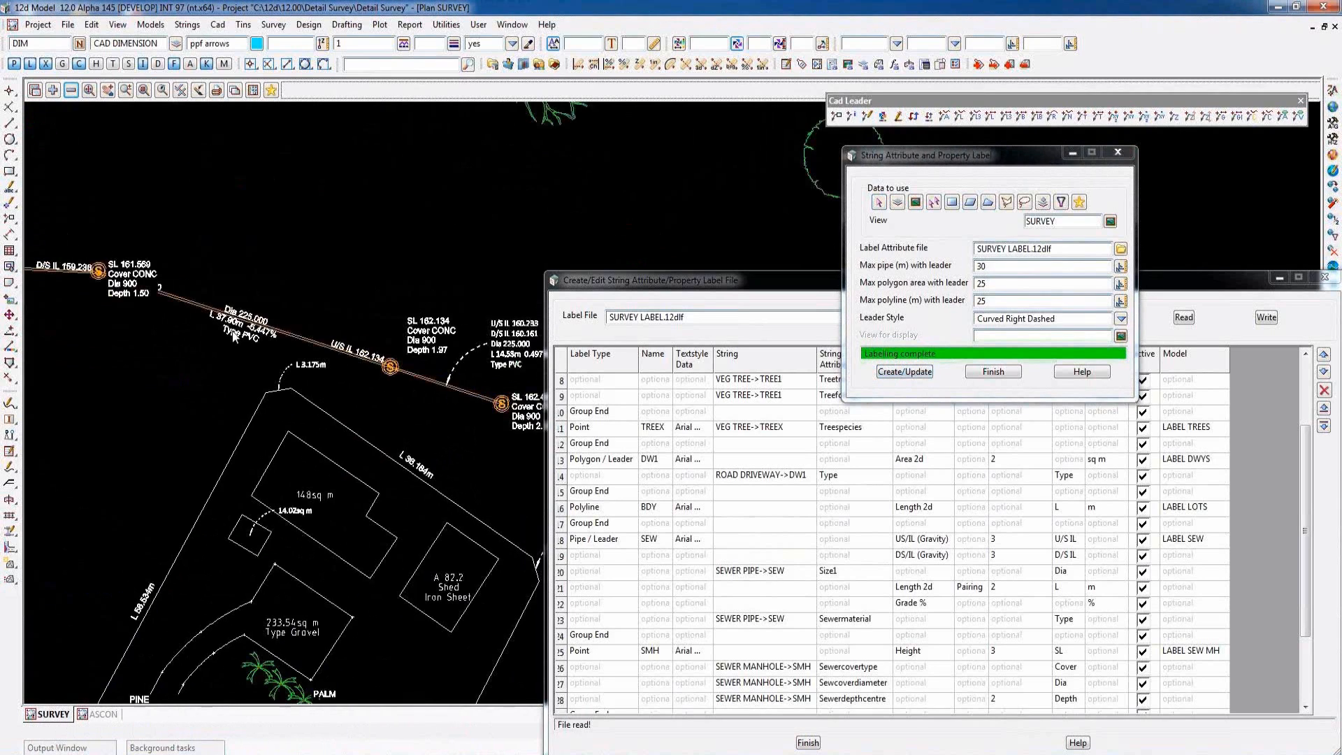
{"action": "scroll", "coordinate": [233, 336], "scroll_direction": "down", "scroll_amount": 2}
{"action": "scroll", "coordinate": [382, 396], "scroll_direction": "up", "scroll_amount": 4}
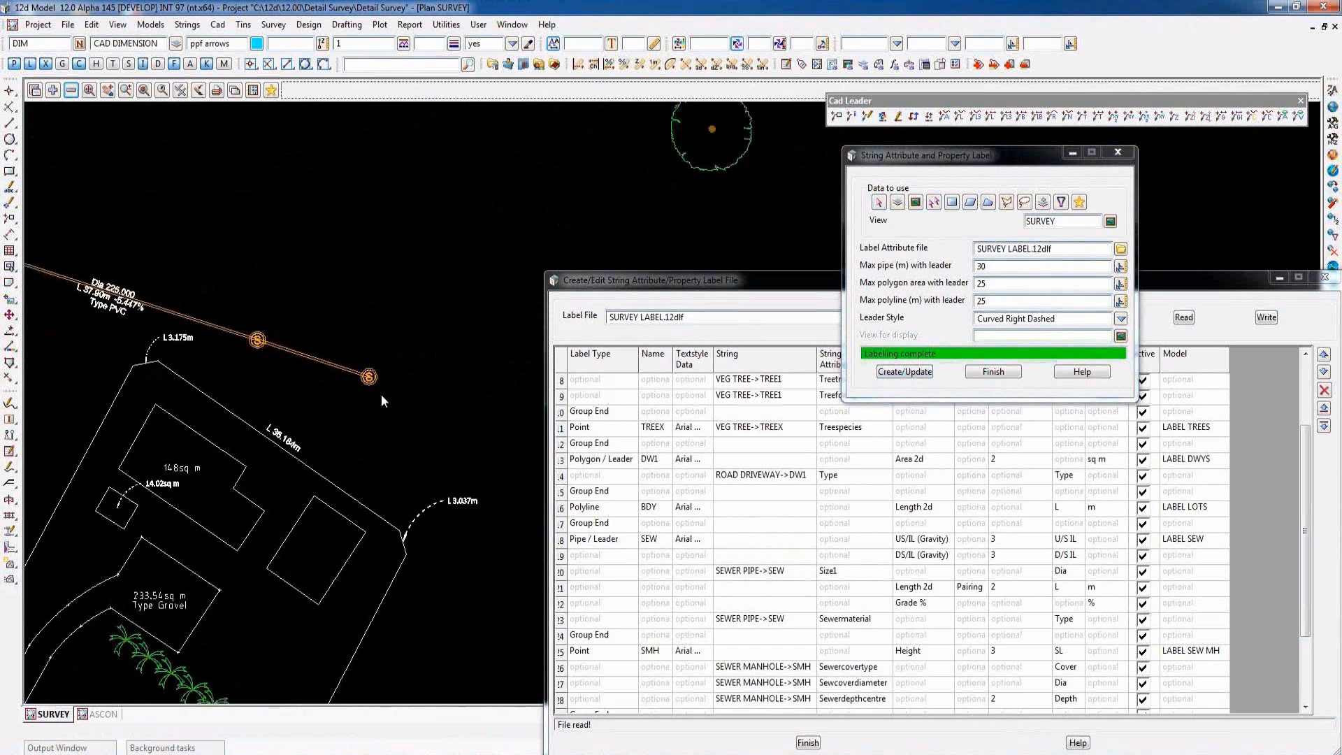
{"action": "scroll", "coordinate": [381, 396], "scroll_direction": "up", "scroll_amount": 1}
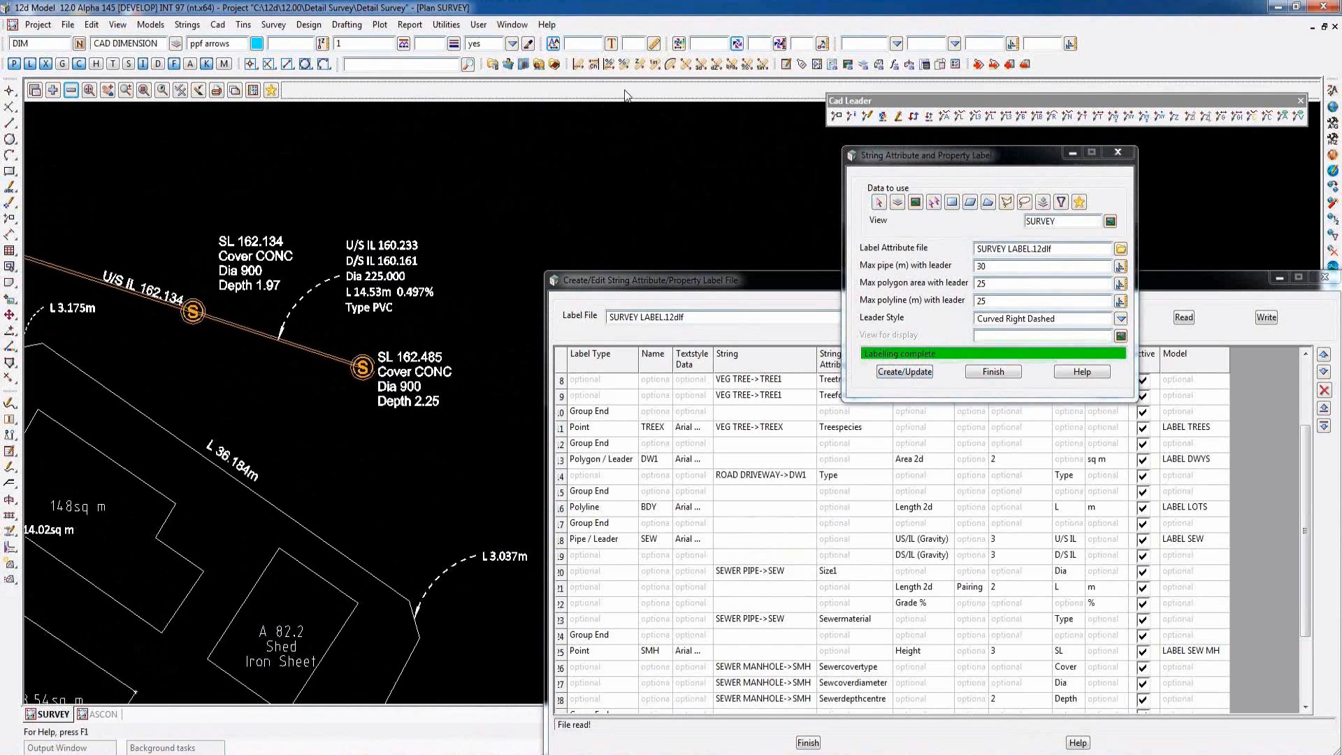
{"action": "scroll", "coordinate": [413, 312], "scroll_direction": "down", "scroll_amount": 3}
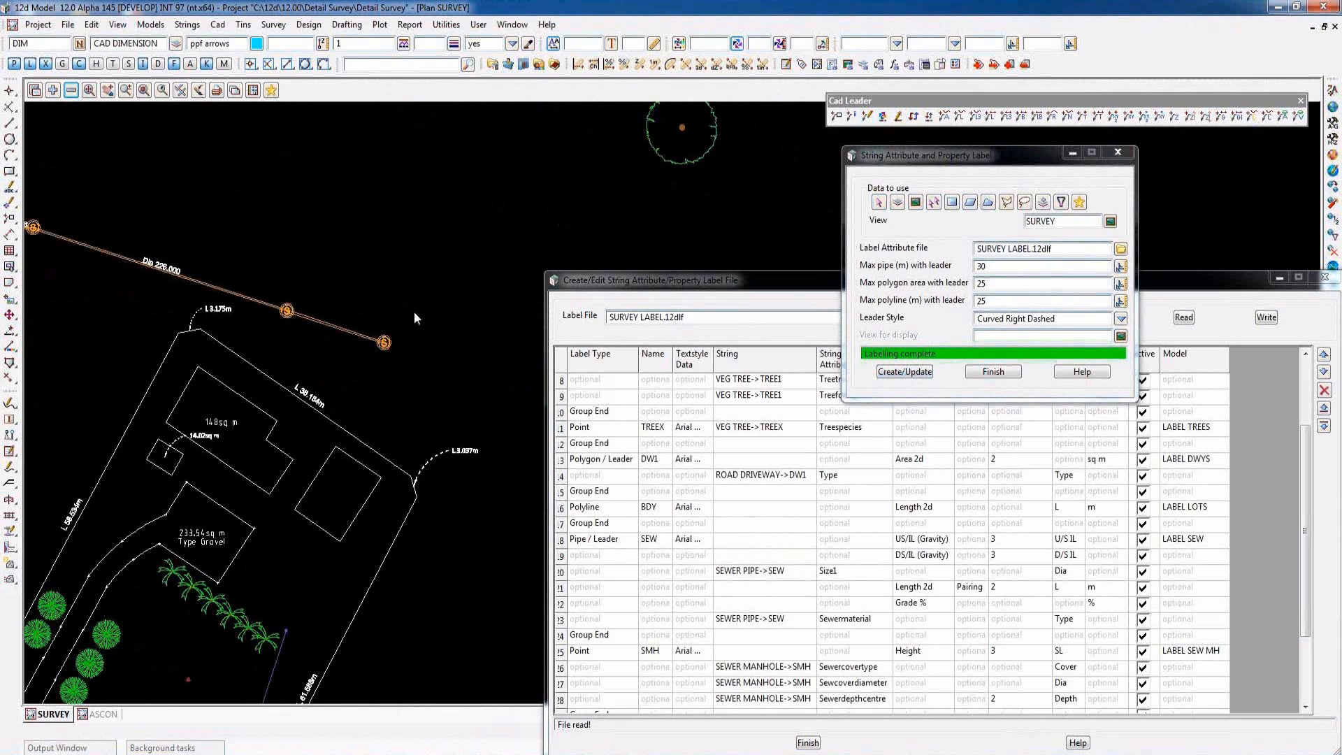
{"action": "scroll", "coordinate": [204, 426], "scroll_direction": "up", "scroll_amount": 3}
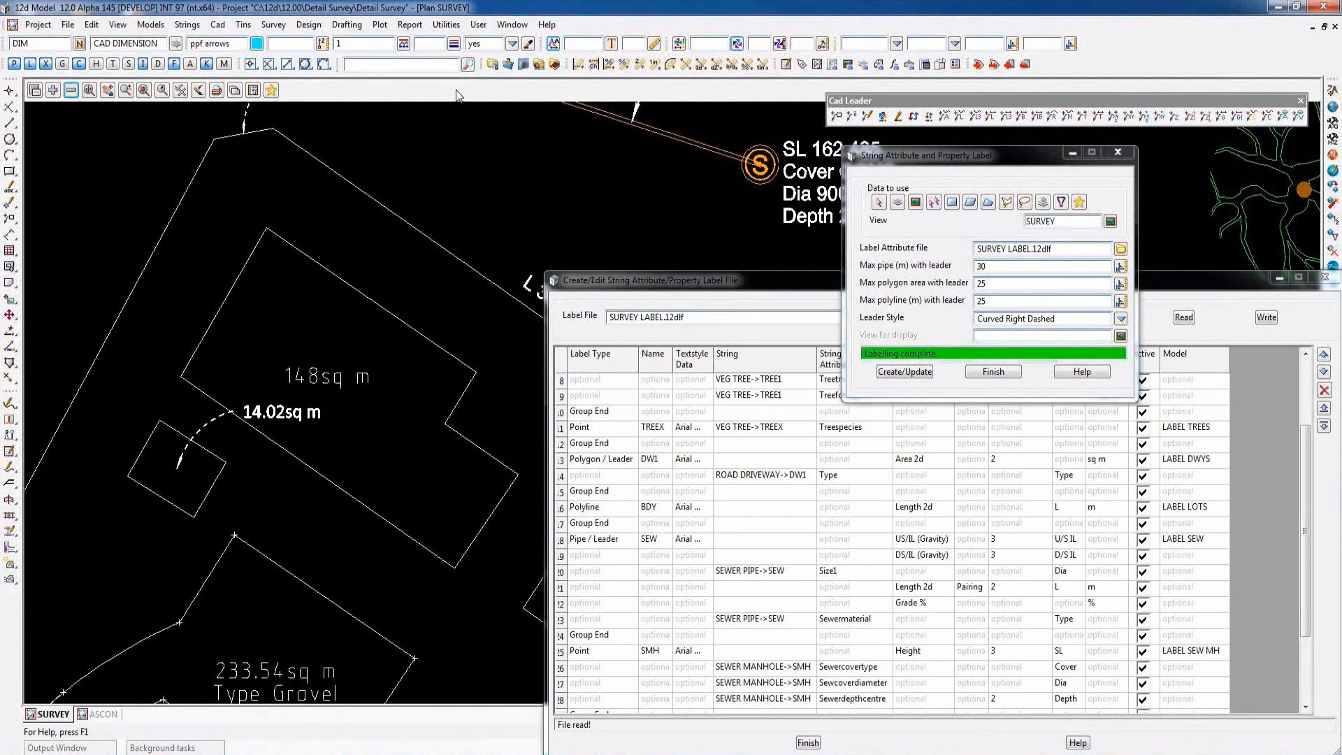
- Review the rows of the SURVEY LABEL.12dlf label file from the STN group down to the SW group
{"action": "left_click", "coordinate": [1155, 316]}
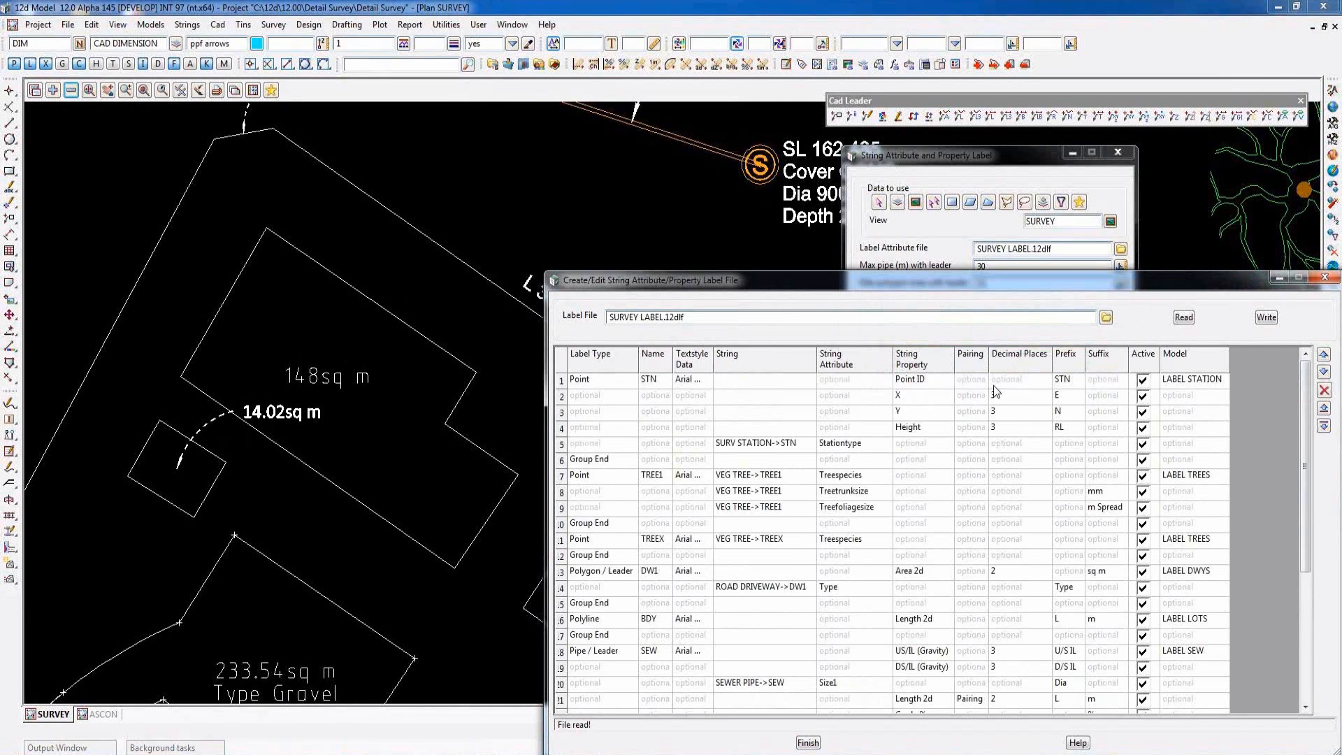
{"action": "left_click_drag", "start_coordinate": [1311, 467], "coordinate": [1312, 570]}
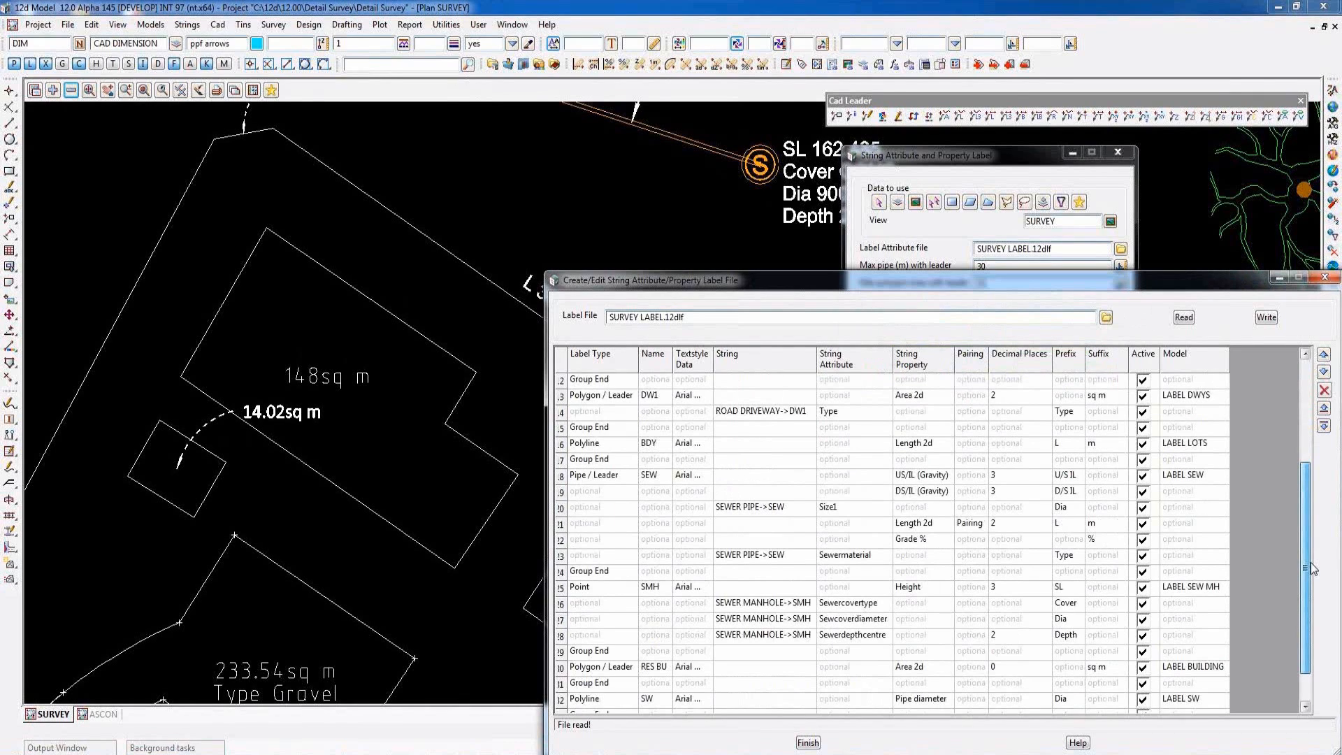
{"action": "scroll", "coordinate": [1312, 568], "scroll_direction": "down", "scroll_amount": 1}
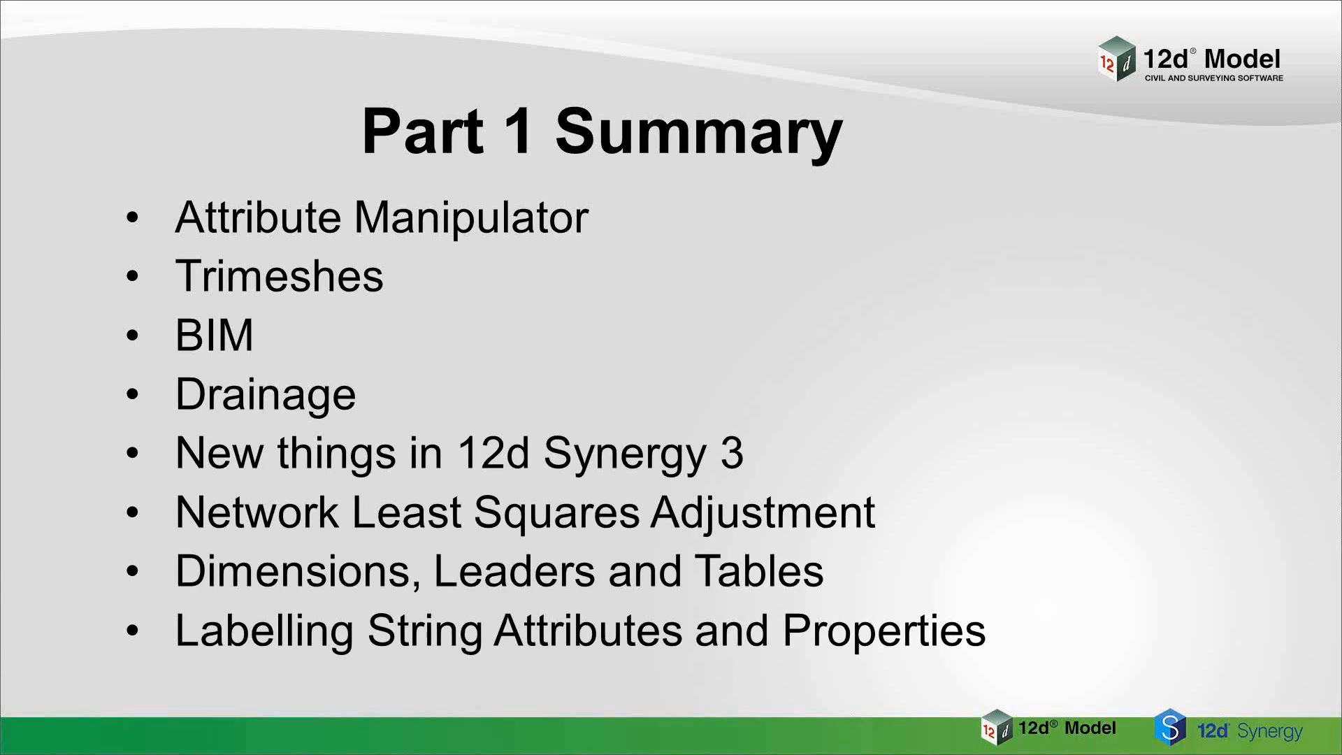
{"action": "key", "text": "Right"}
{"action": "key", "text": "Right"}
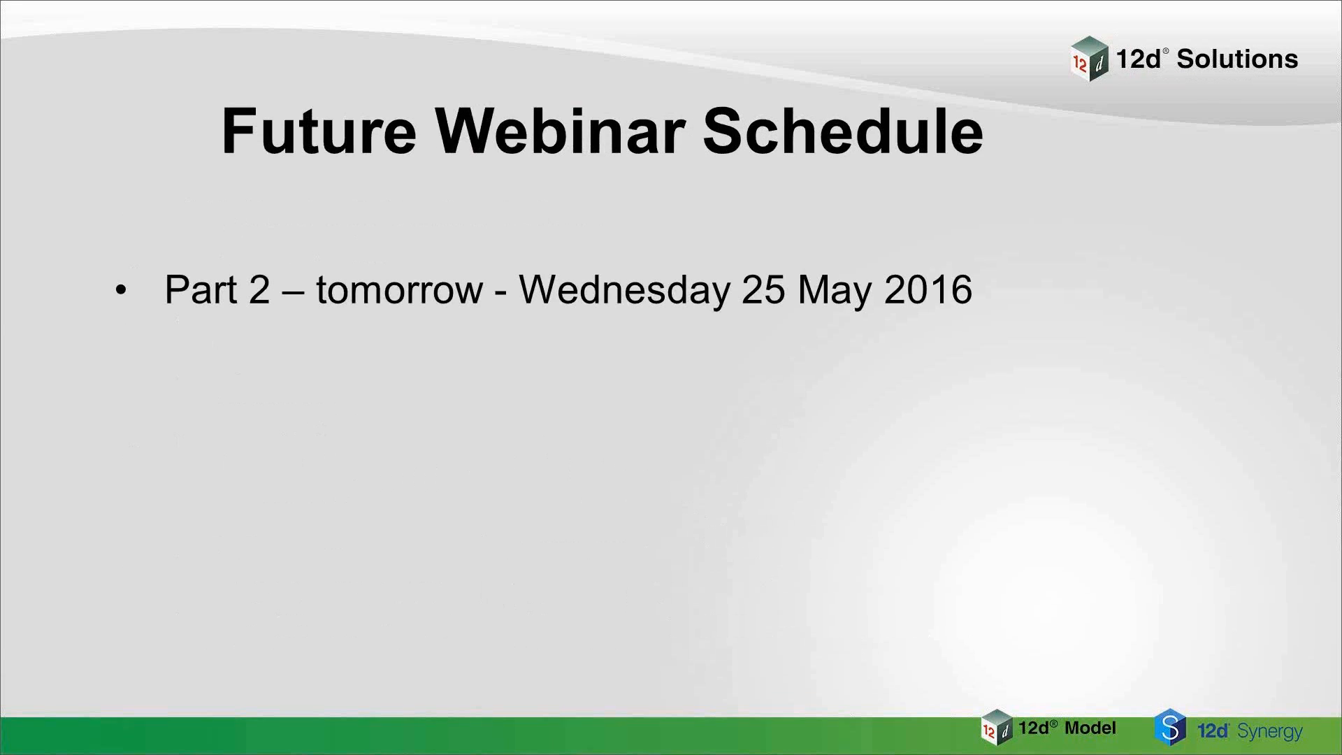
{"action": "key", "text": "Right"}
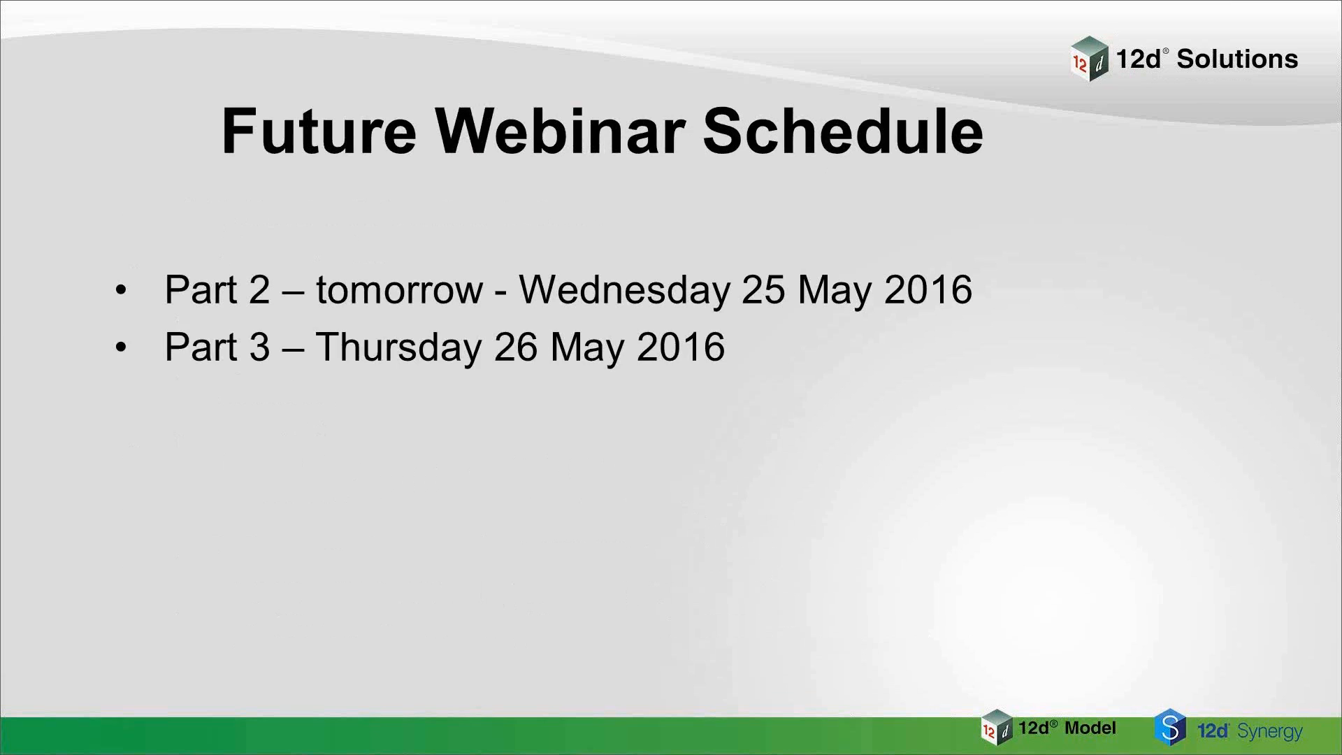
{"action": "key", "text": "Right"}
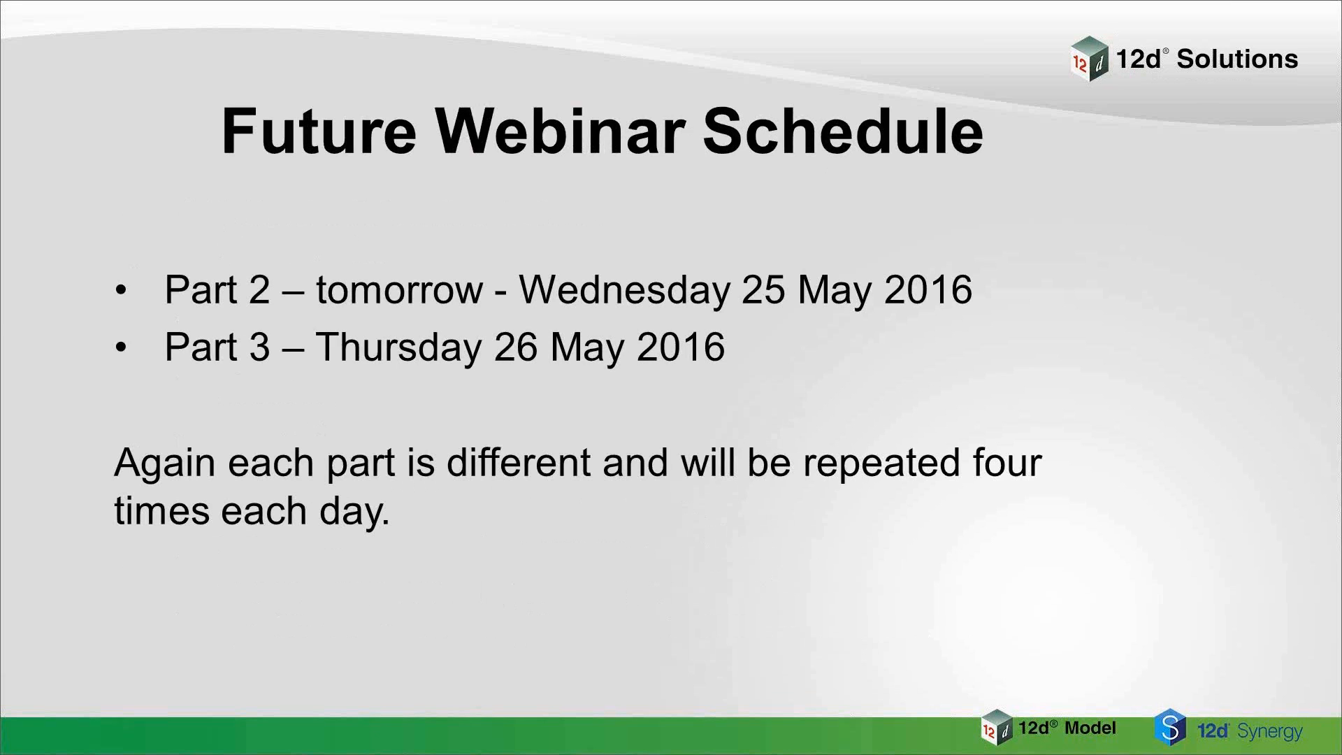